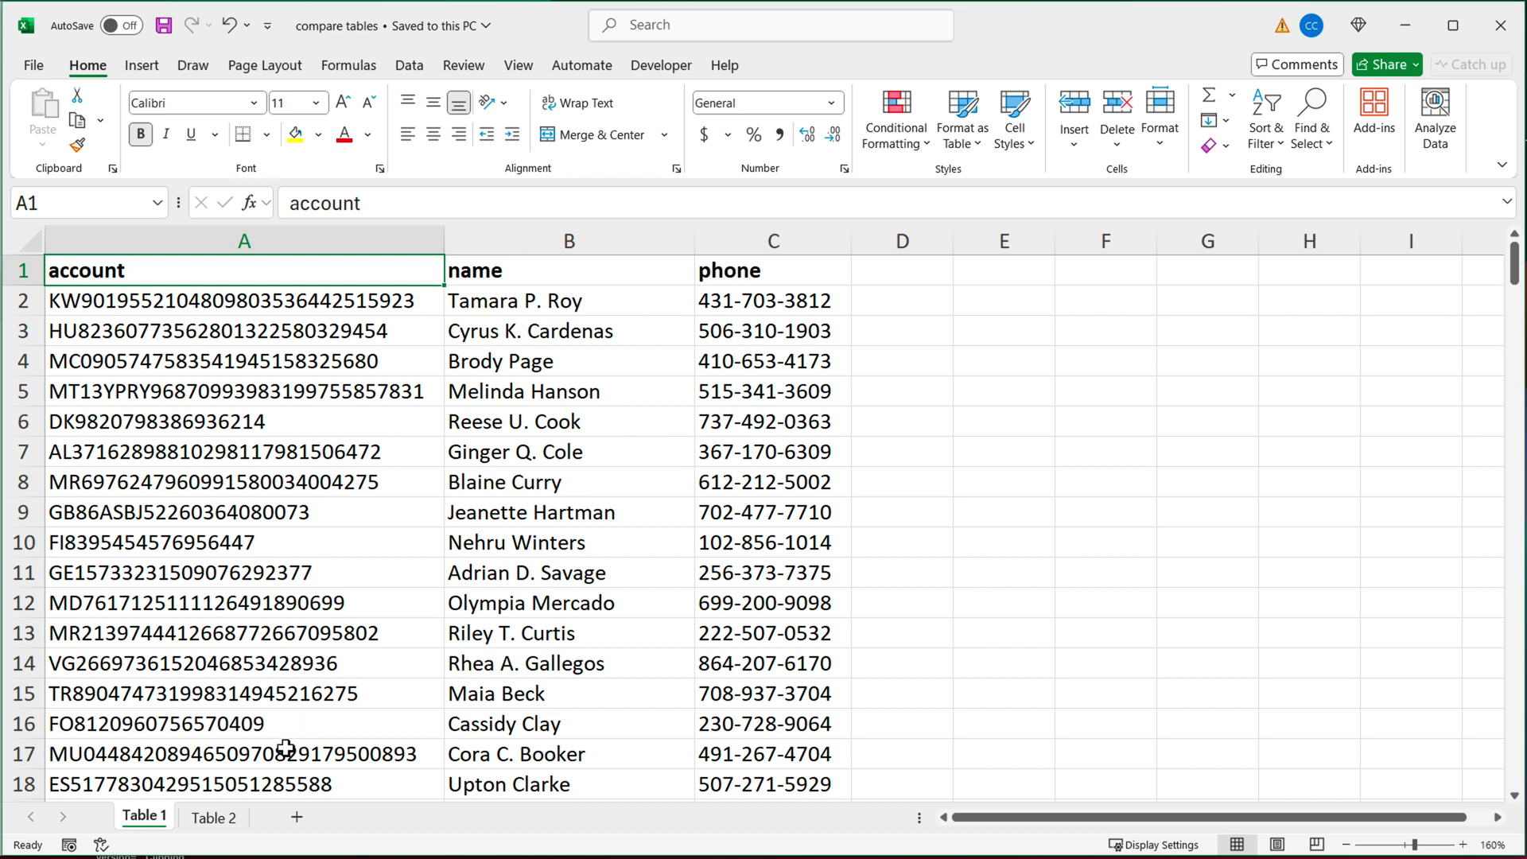
Step: Search the Table 2 sheet for the account number stored in cell A2 of Table 1
{"action": "left_click", "coordinate": [220, 822]}
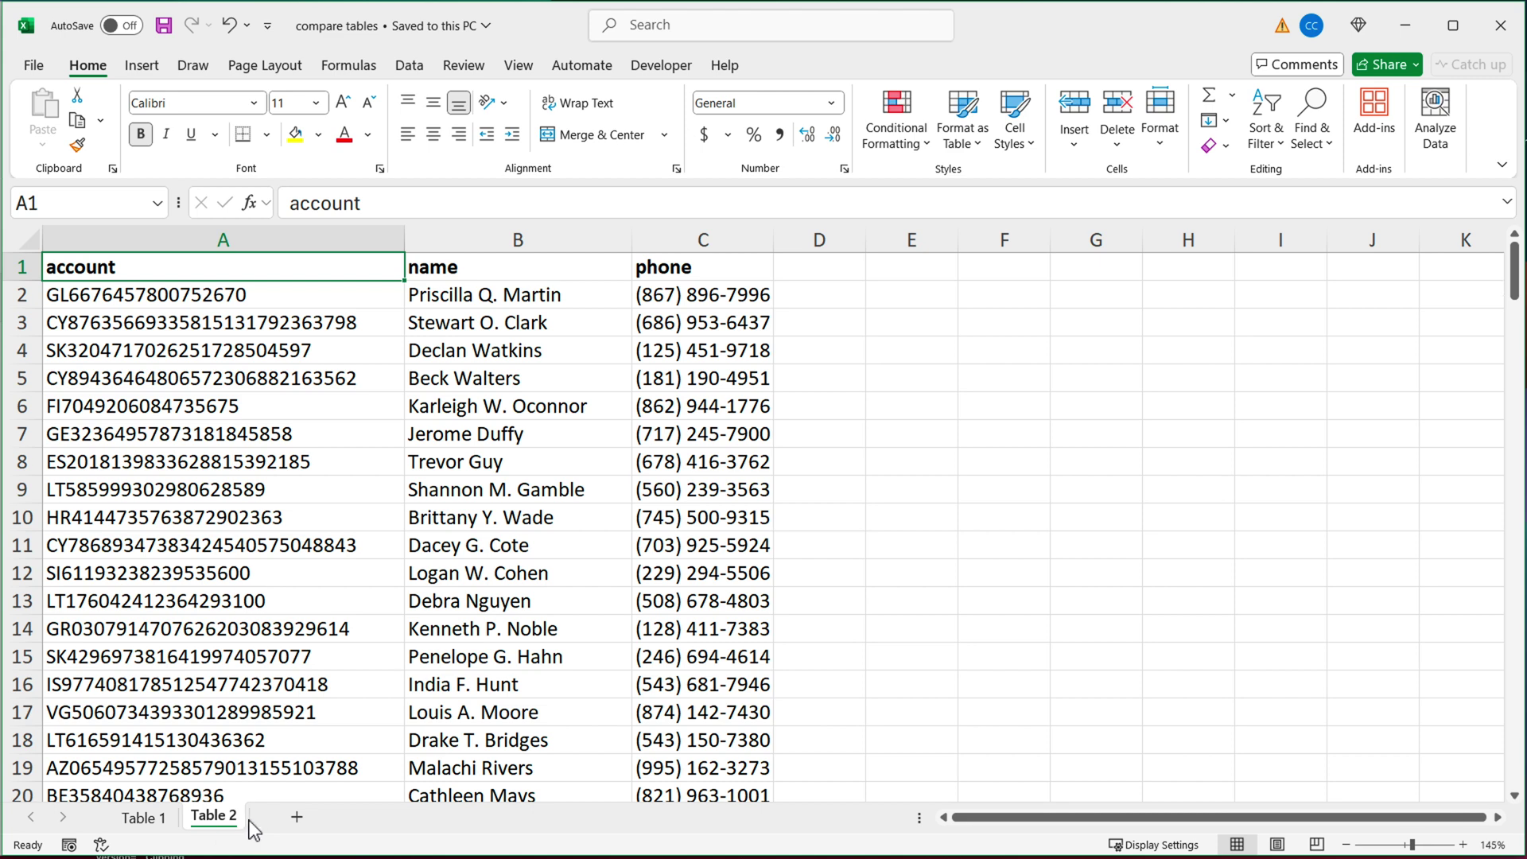
{"action": "left_click", "coordinate": [146, 821]}
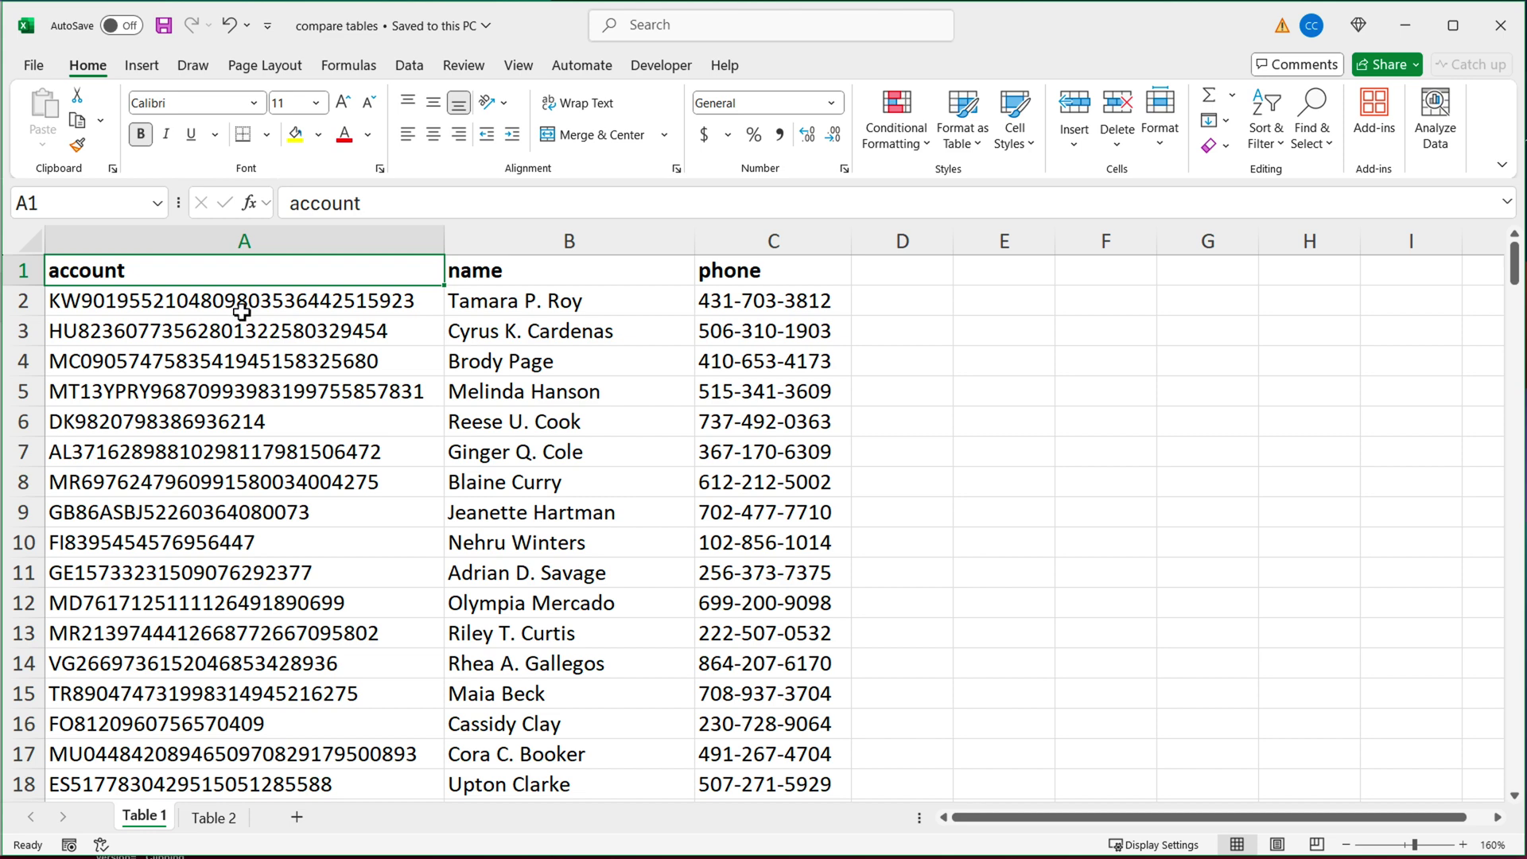
{"action": "left_click", "coordinate": [274, 302]}
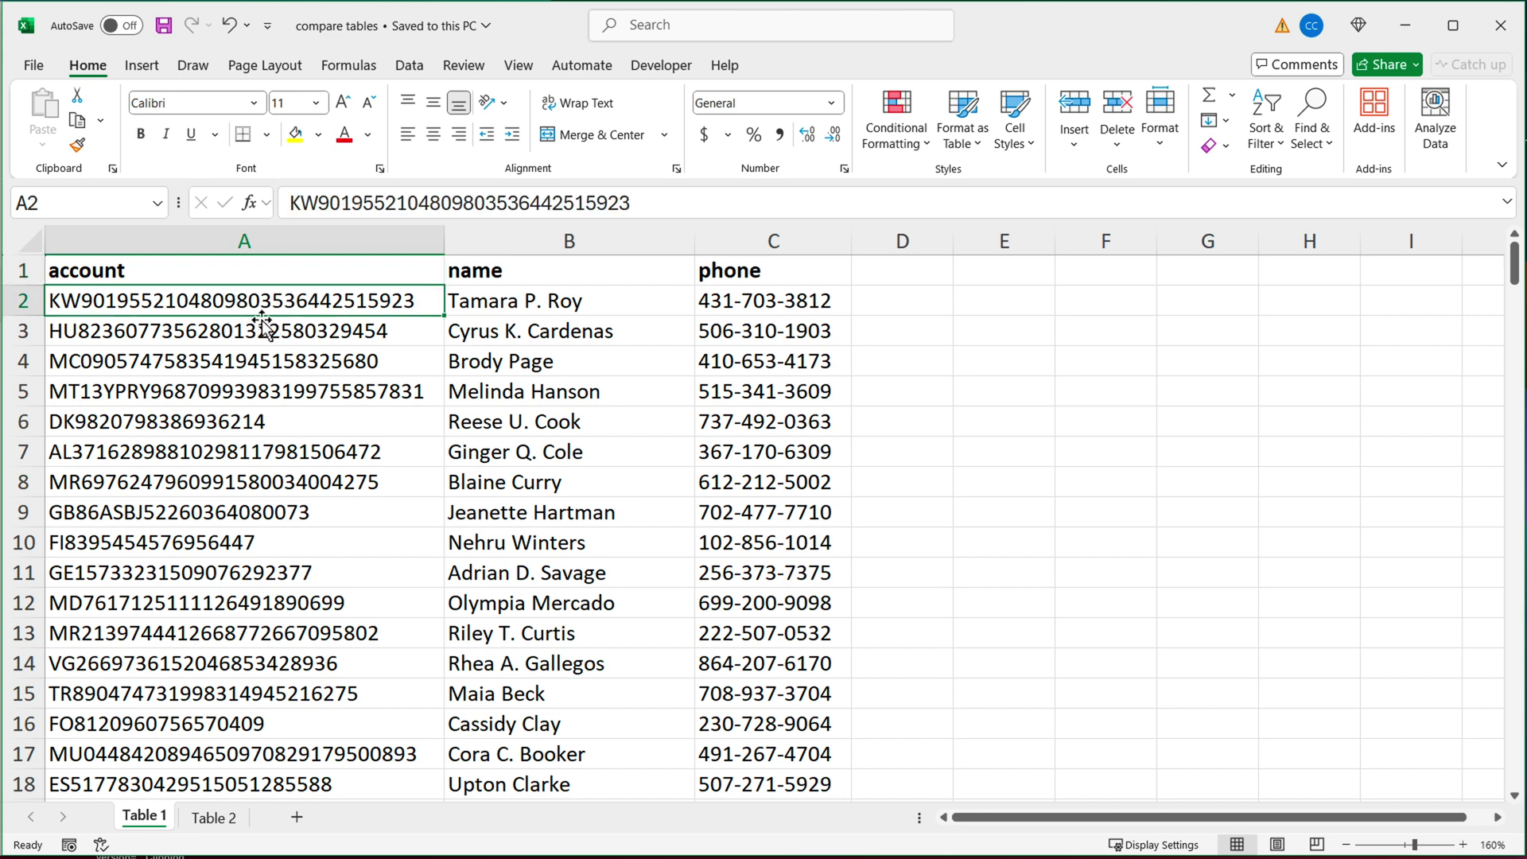
{"action": "key", "text": "ctrl+c"}
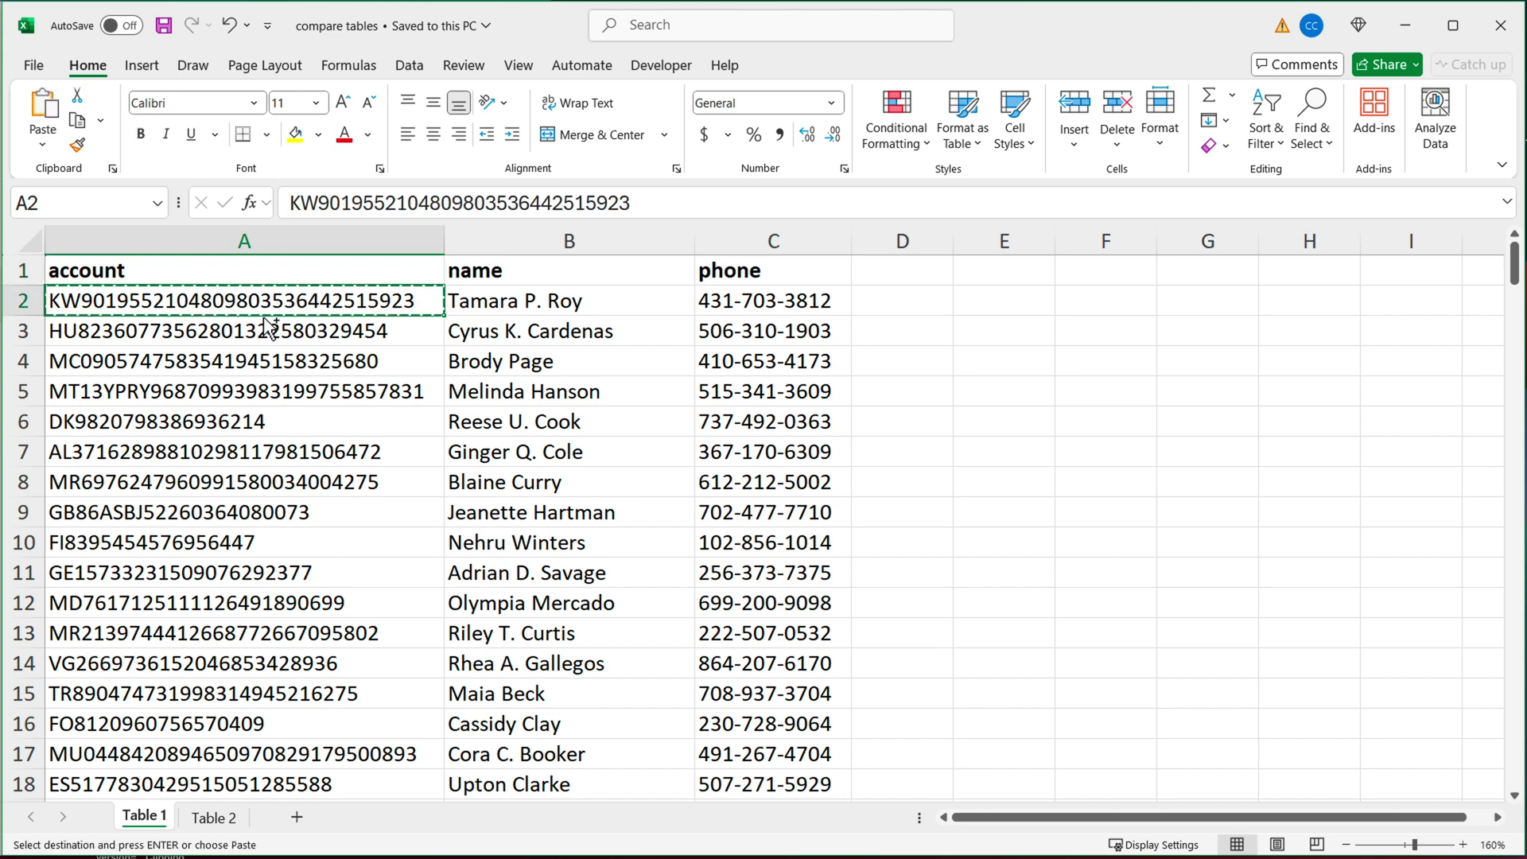
{"action": "left_click", "coordinate": [214, 819]}
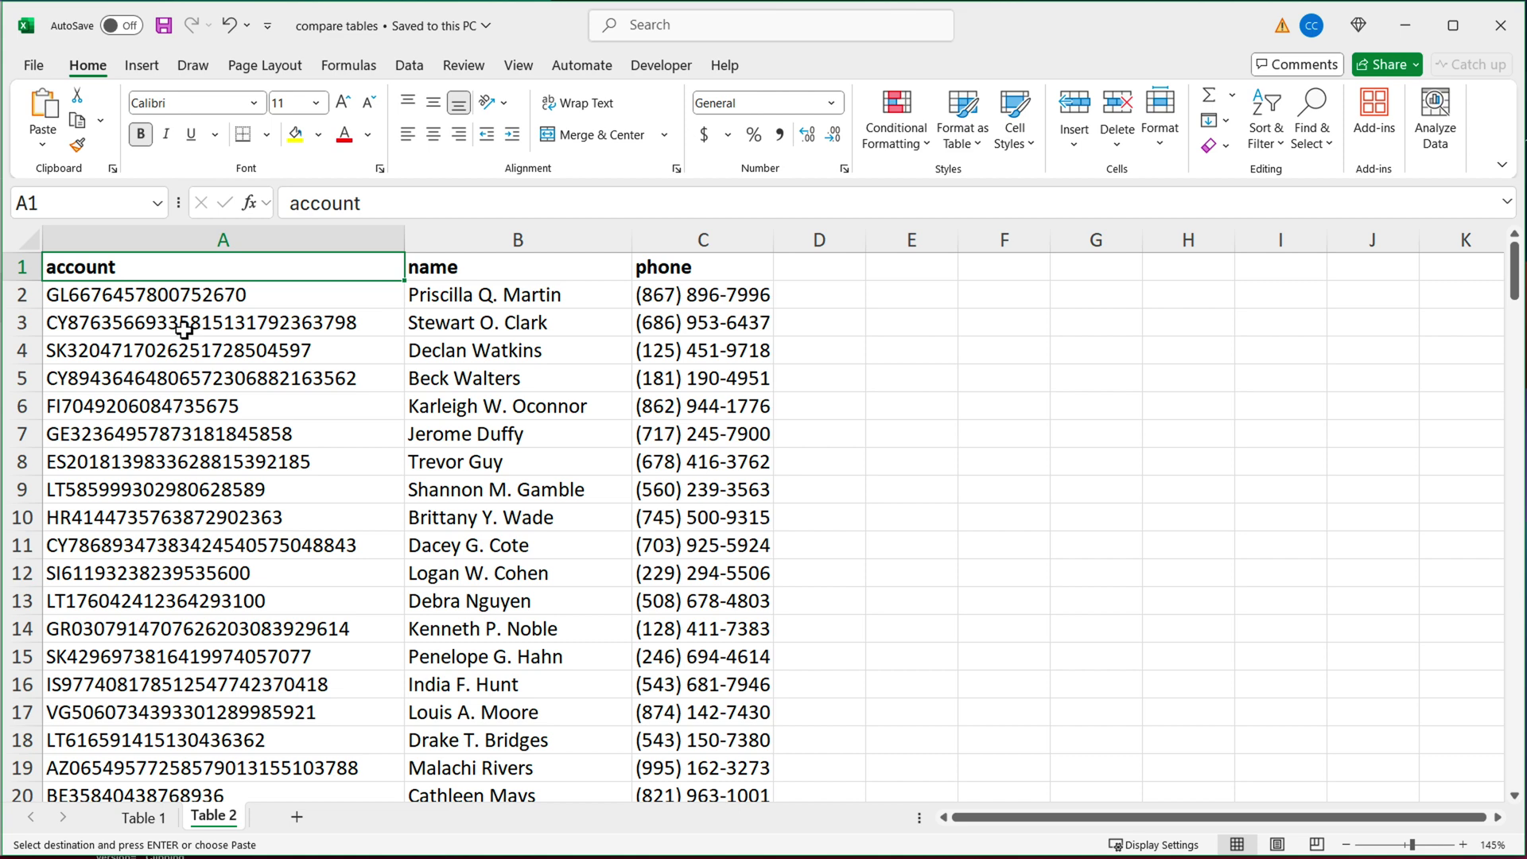
{"action": "key", "text": "ctrl+f"}
{"action": "key", "text": "ctrl+v"}
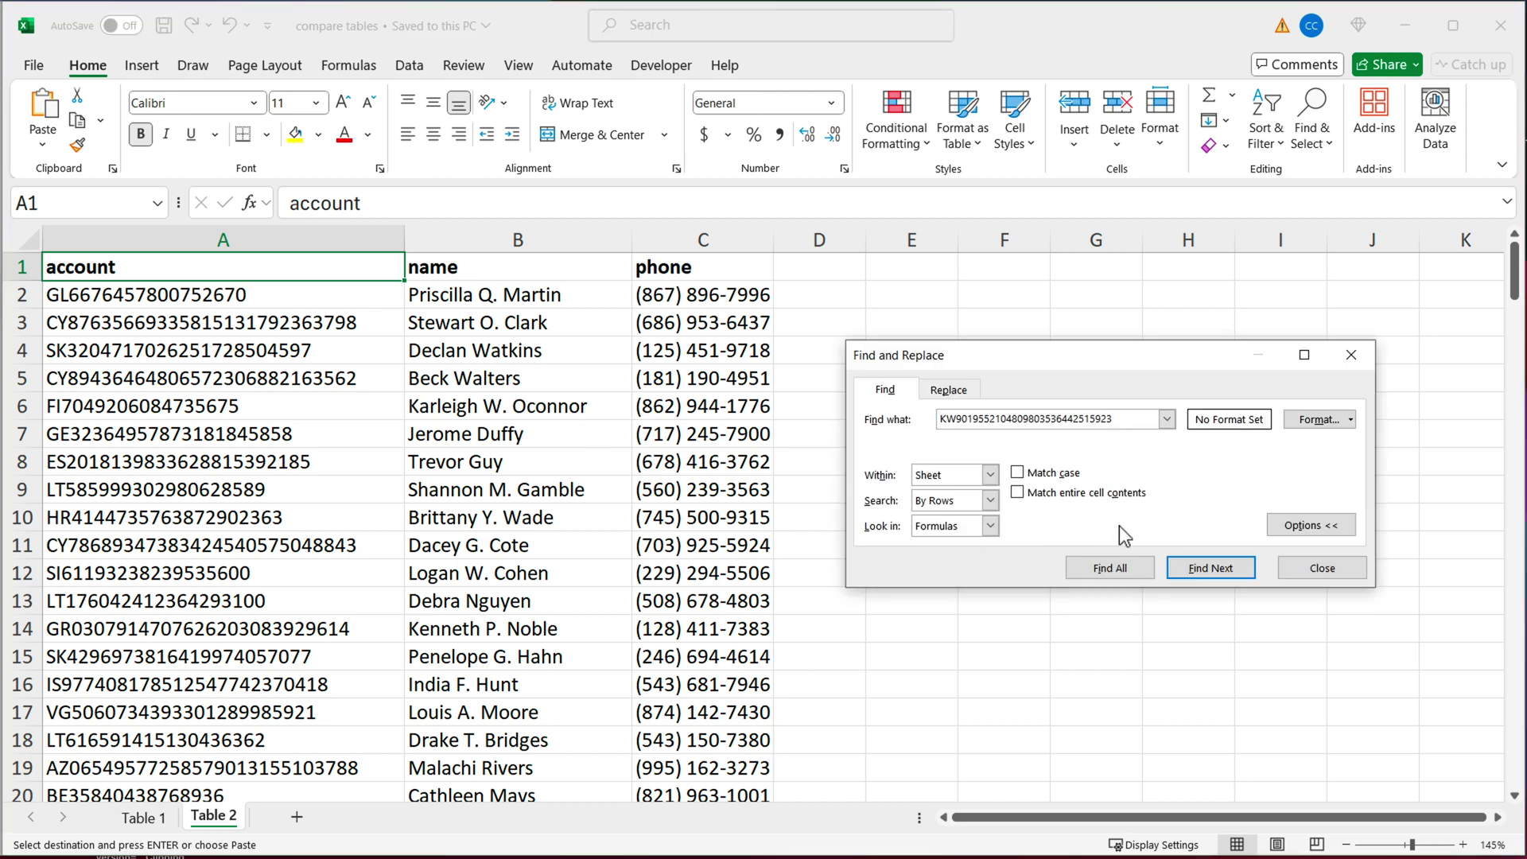
{"action": "left_click", "coordinate": [1210, 569]}
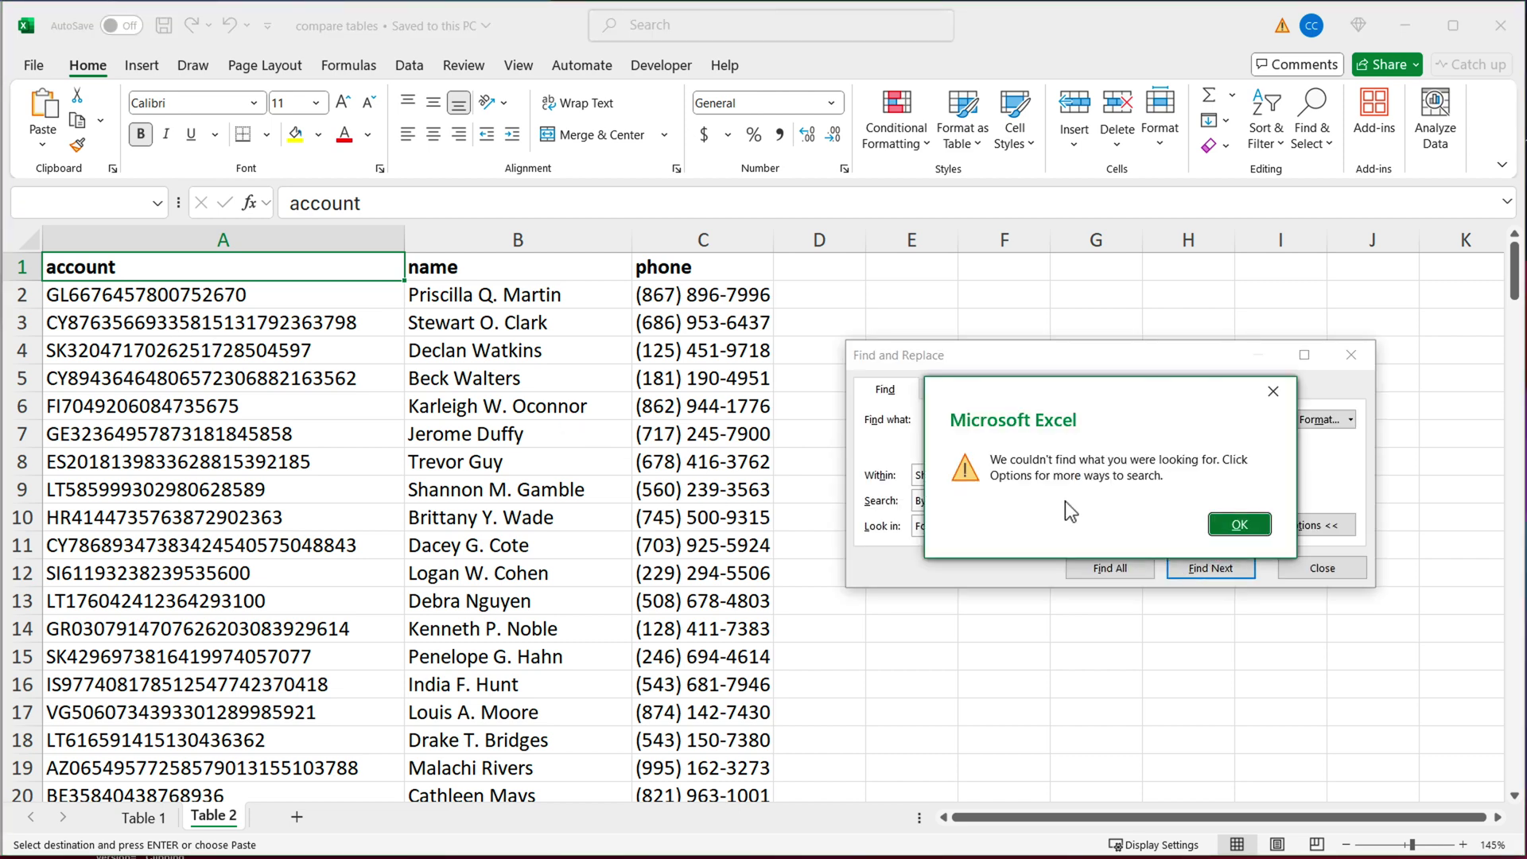
{"action": "left_click", "coordinate": [1247, 528]}
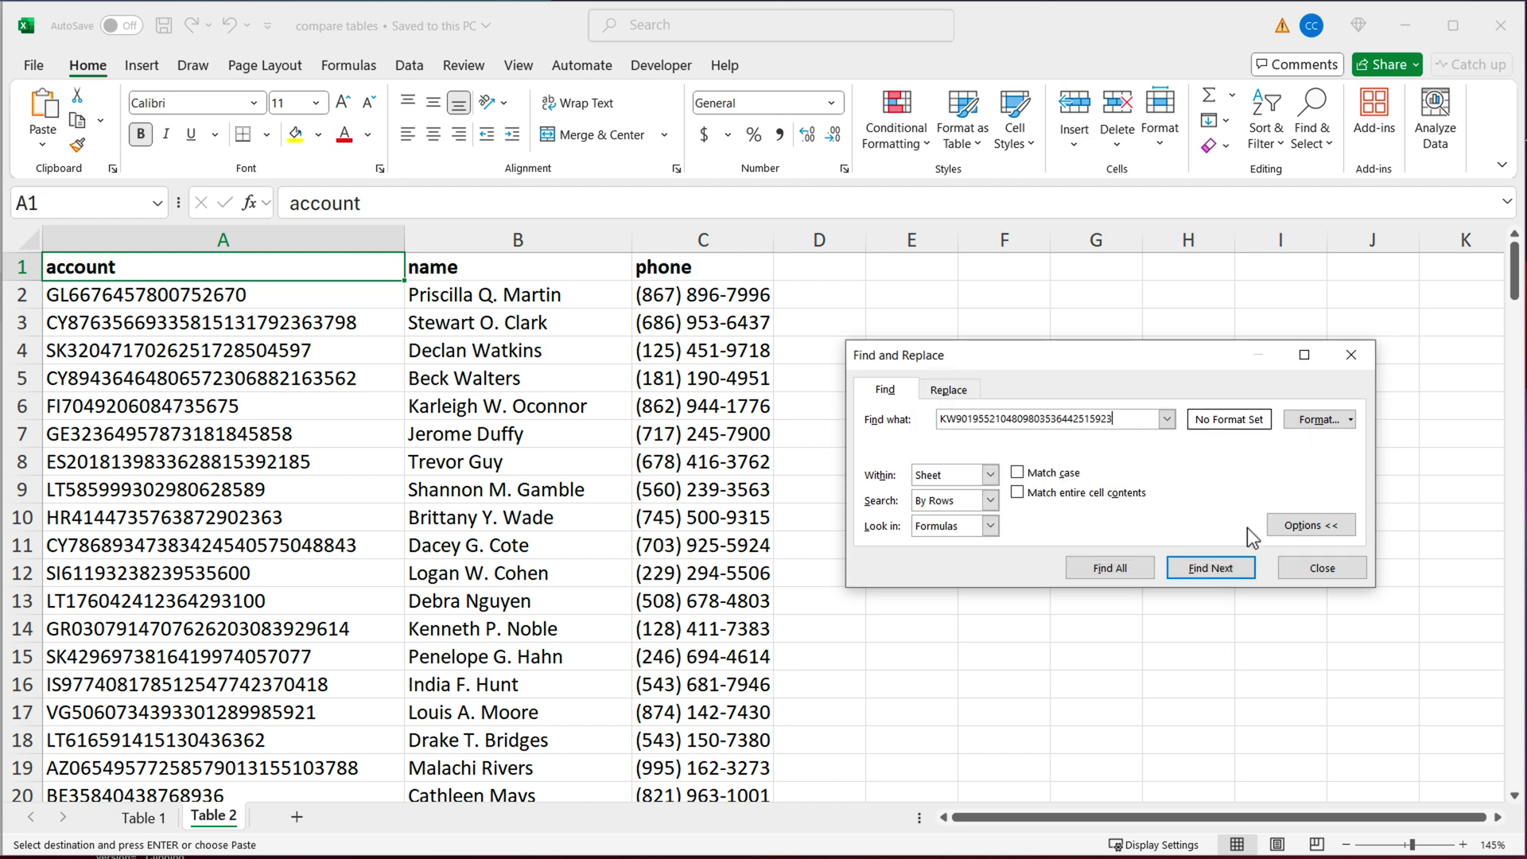
{"action": "left_click", "coordinate": [1320, 568]}
Step: Search the Table 2 sheet for the account number stored in cell A3 of Table 1, and return to cell A1
{"action": "left_click", "coordinate": [141, 817]}
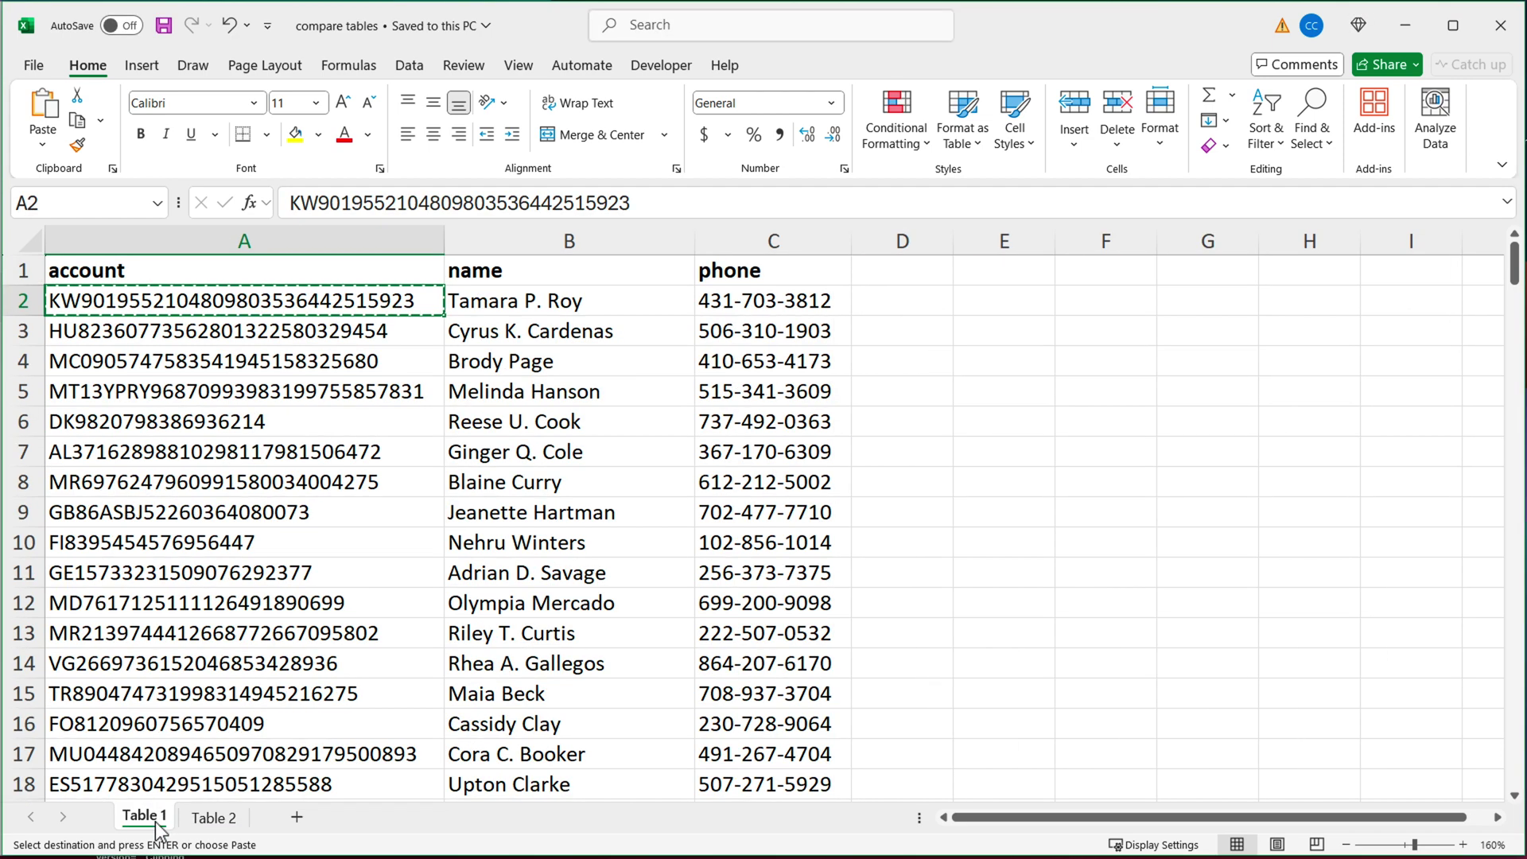
{"action": "left_click", "coordinate": [204, 332]}
{"action": "key", "text": "ctrl+c"}
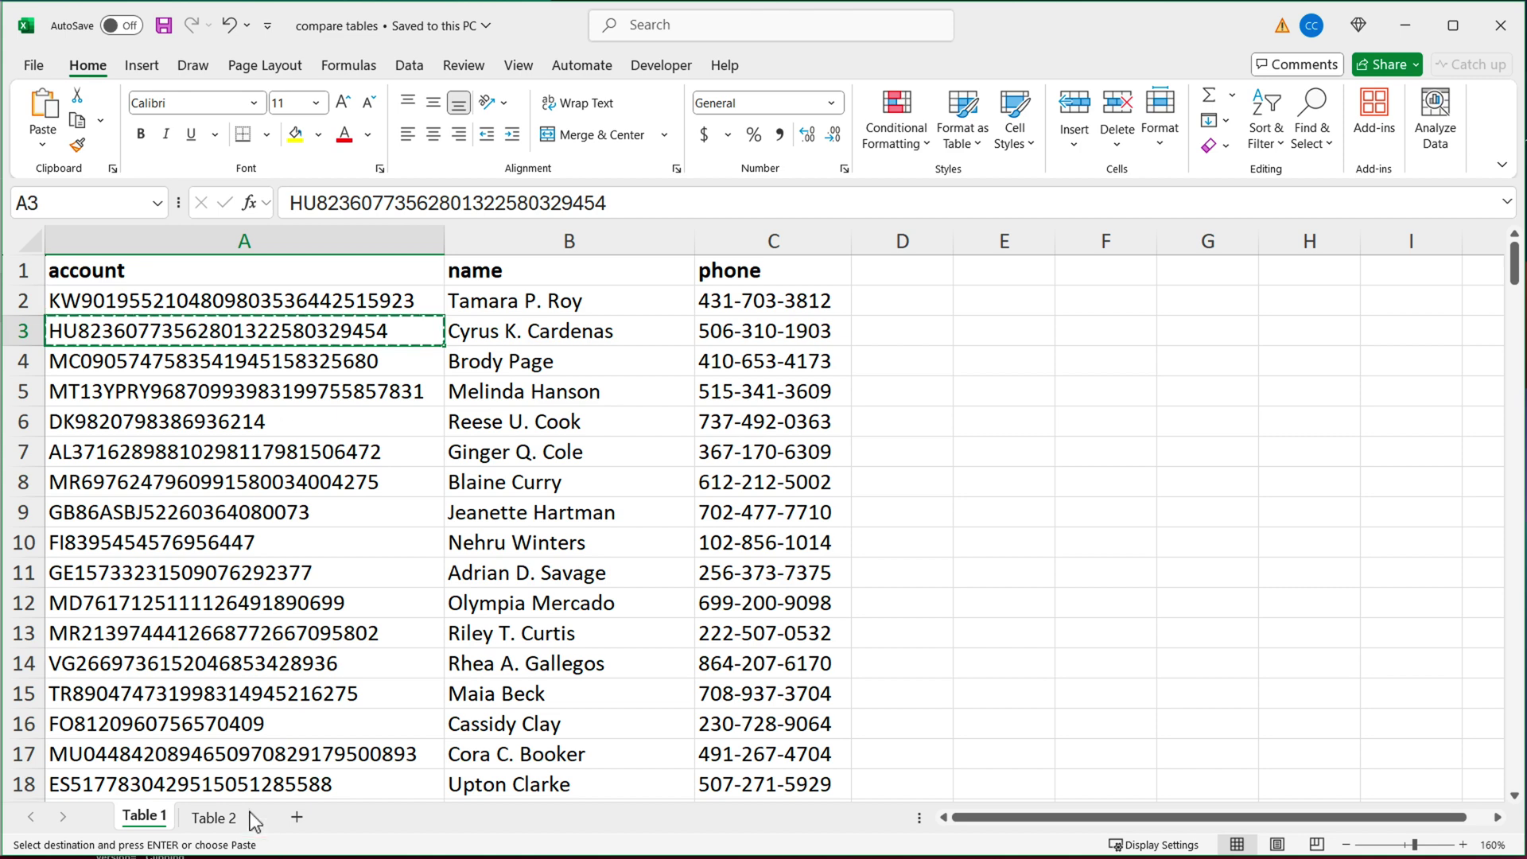
{"action": "left_click", "coordinate": [219, 819]}
{"action": "left_click", "coordinate": [212, 325]}
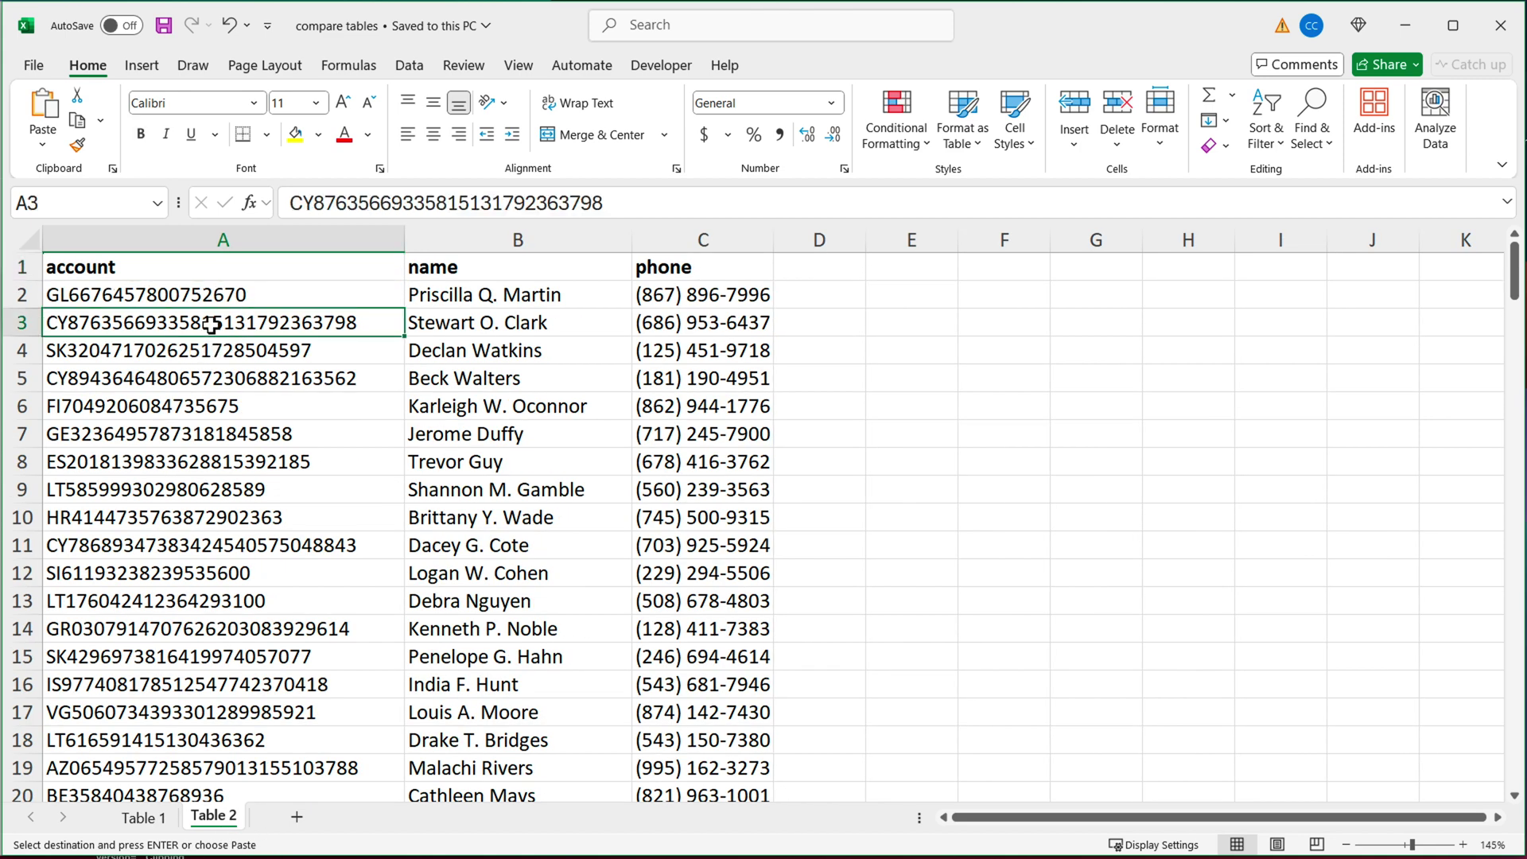
{"action": "key", "text": "ctrl+f"}
{"action": "key", "text": "ctrl+v"}
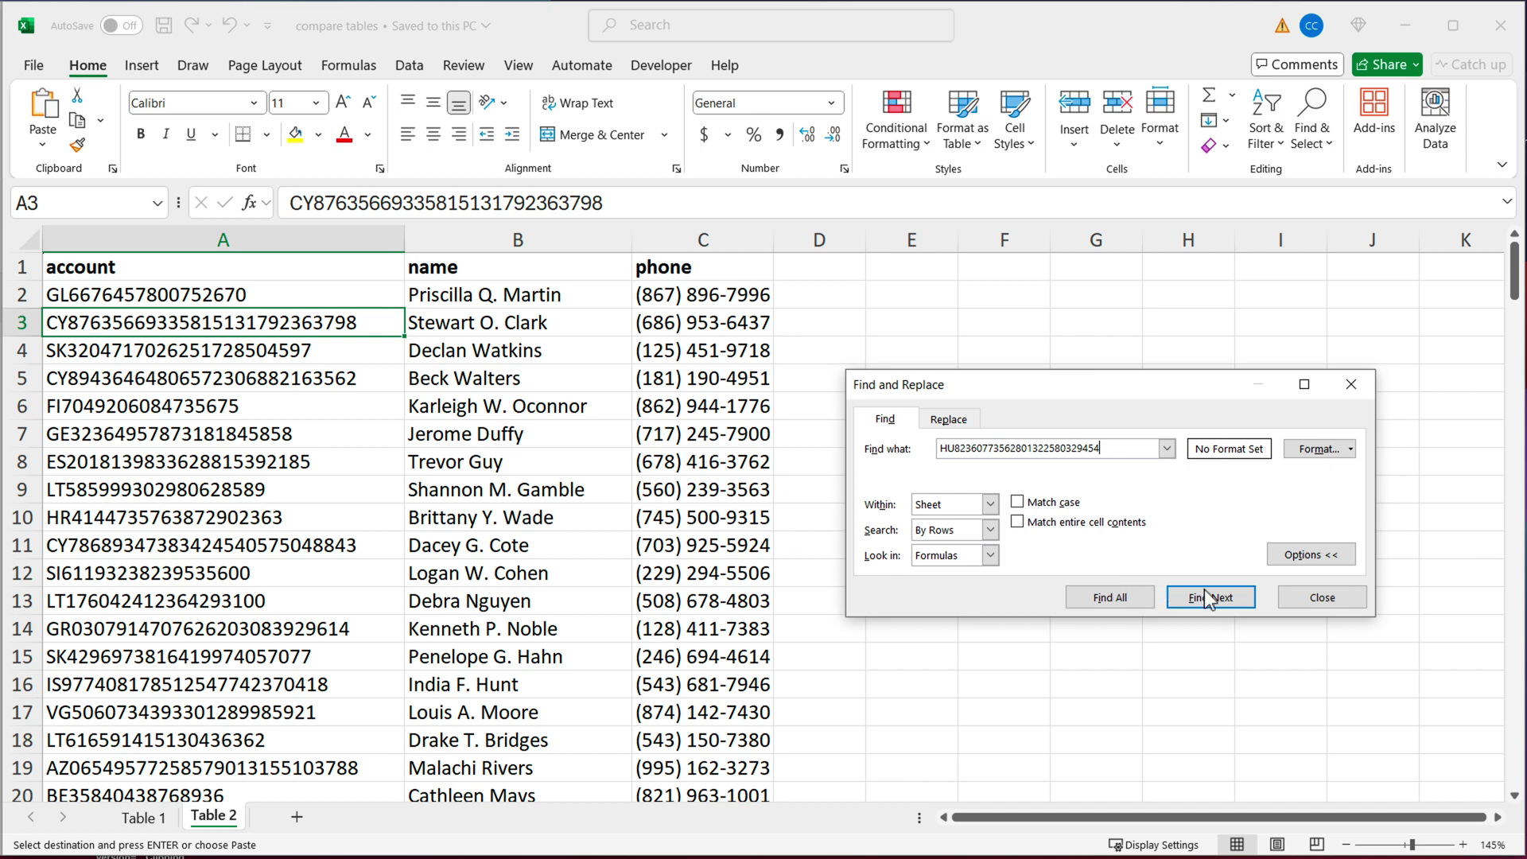
{"action": "left_click", "coordinate": [1219, 605]}
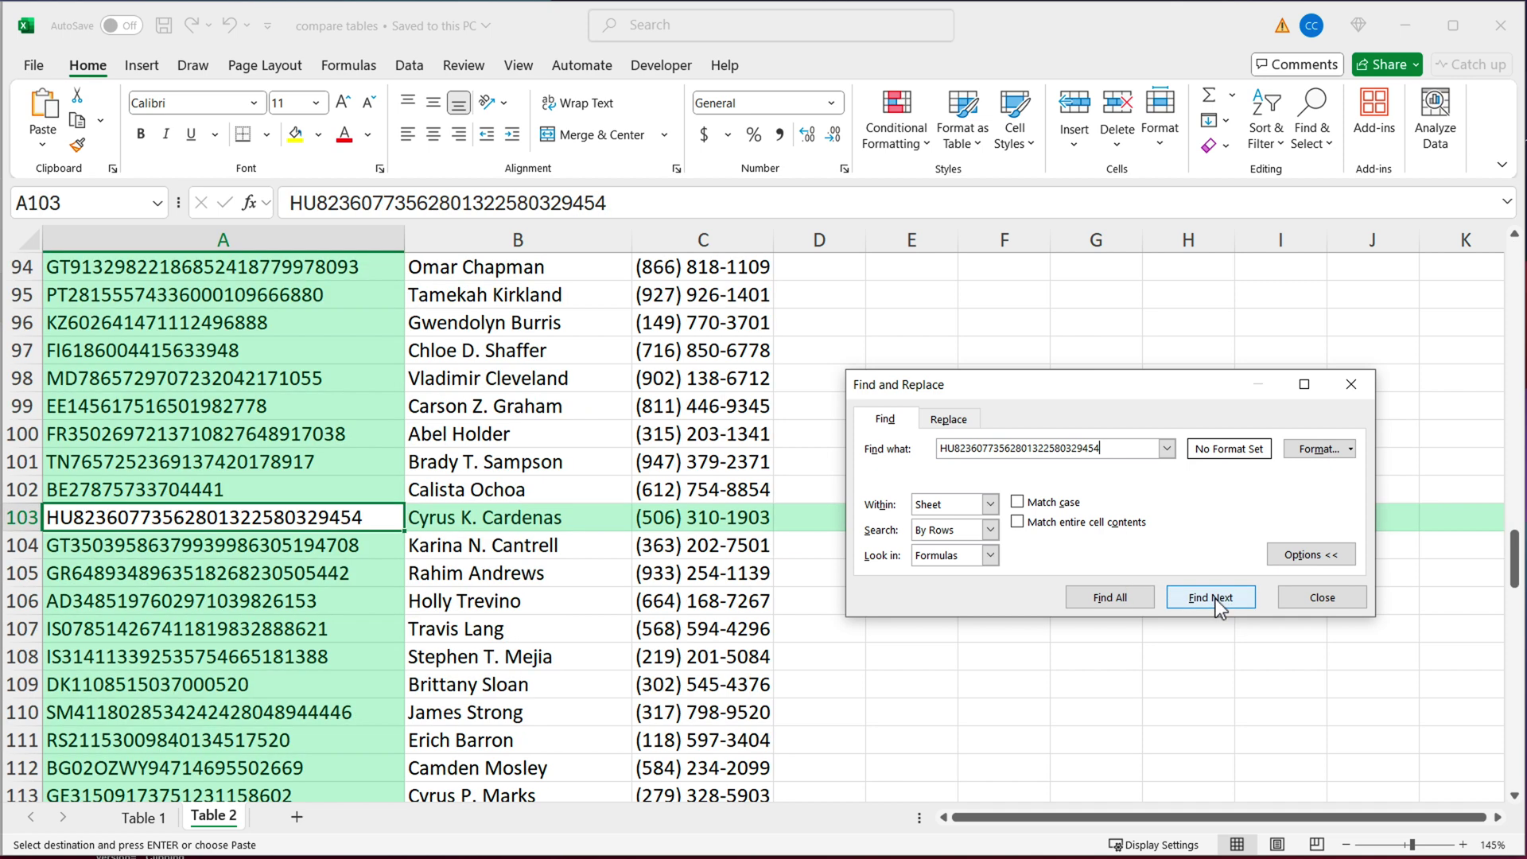
{"action": "left_click_drag", "start_coordinate": [1103, 398], "coordinate": [510, 575]}
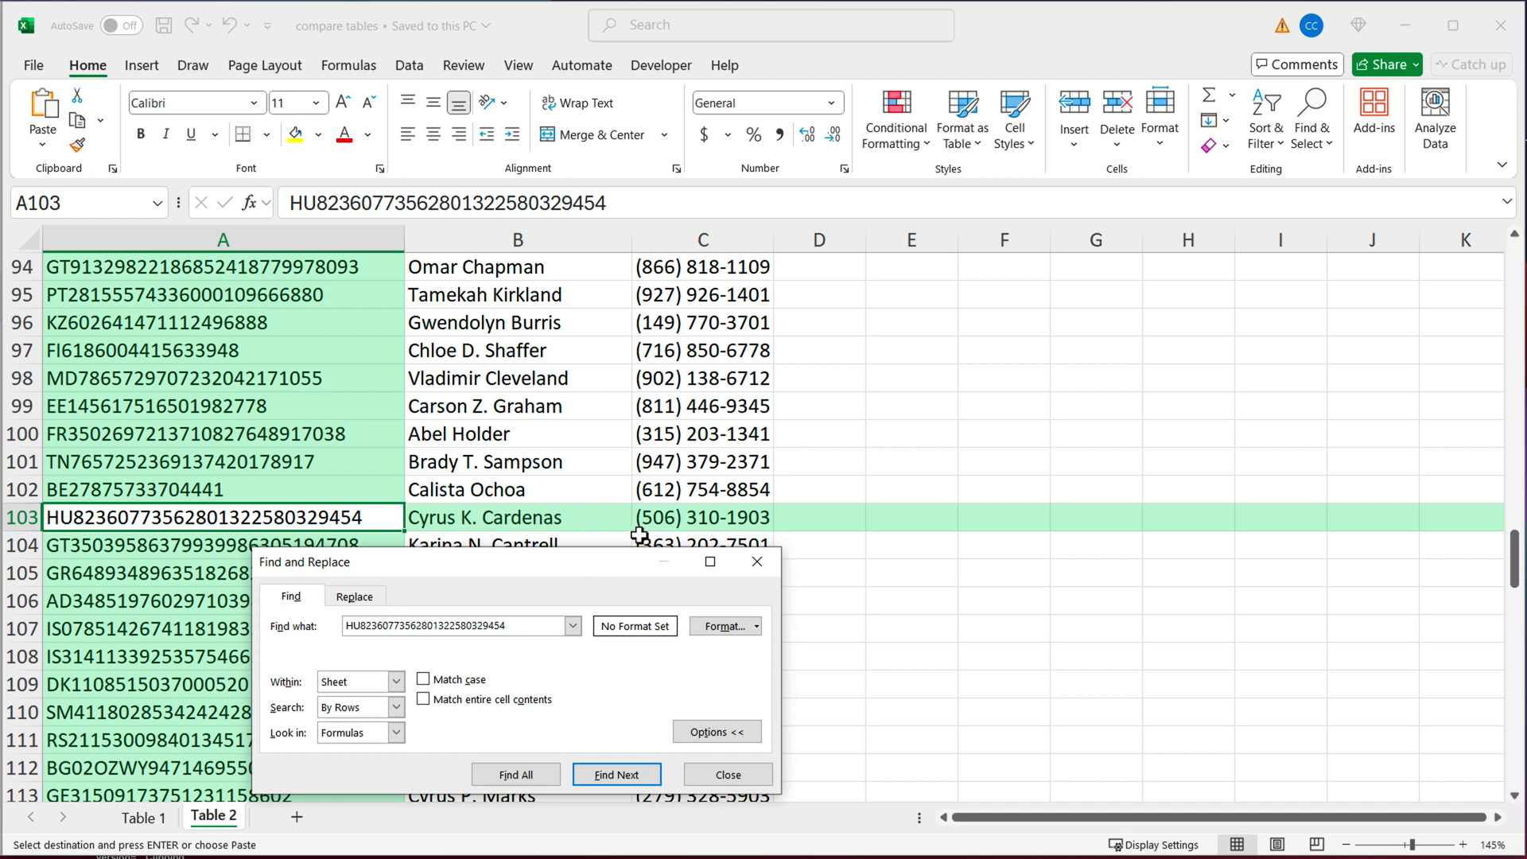
{"action": "left_click", "coordinate": [748, 776]}
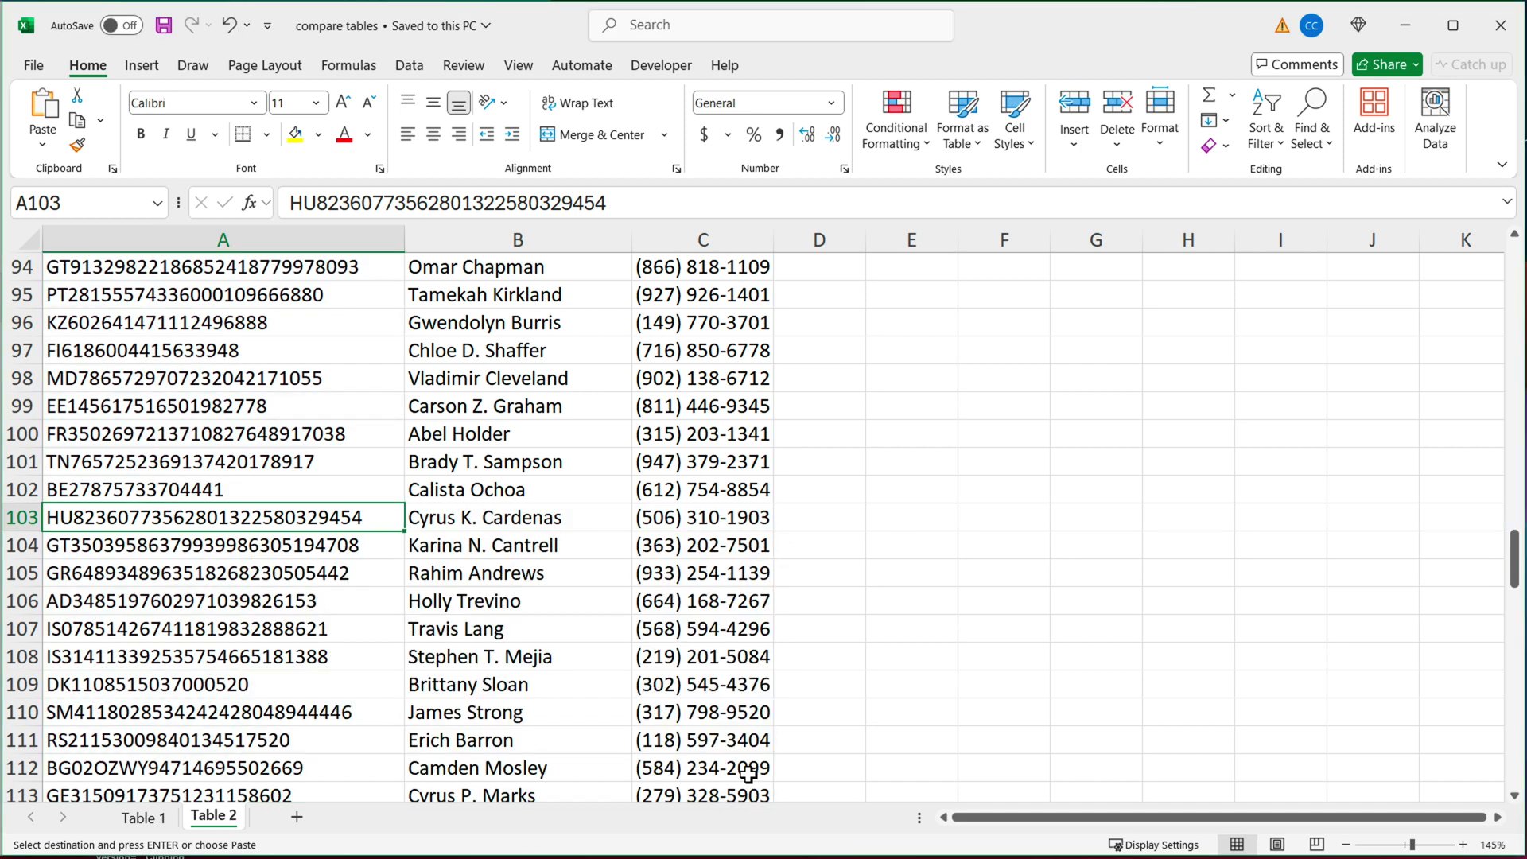
{"action": "left_click", "coordinate": [308, 468]}
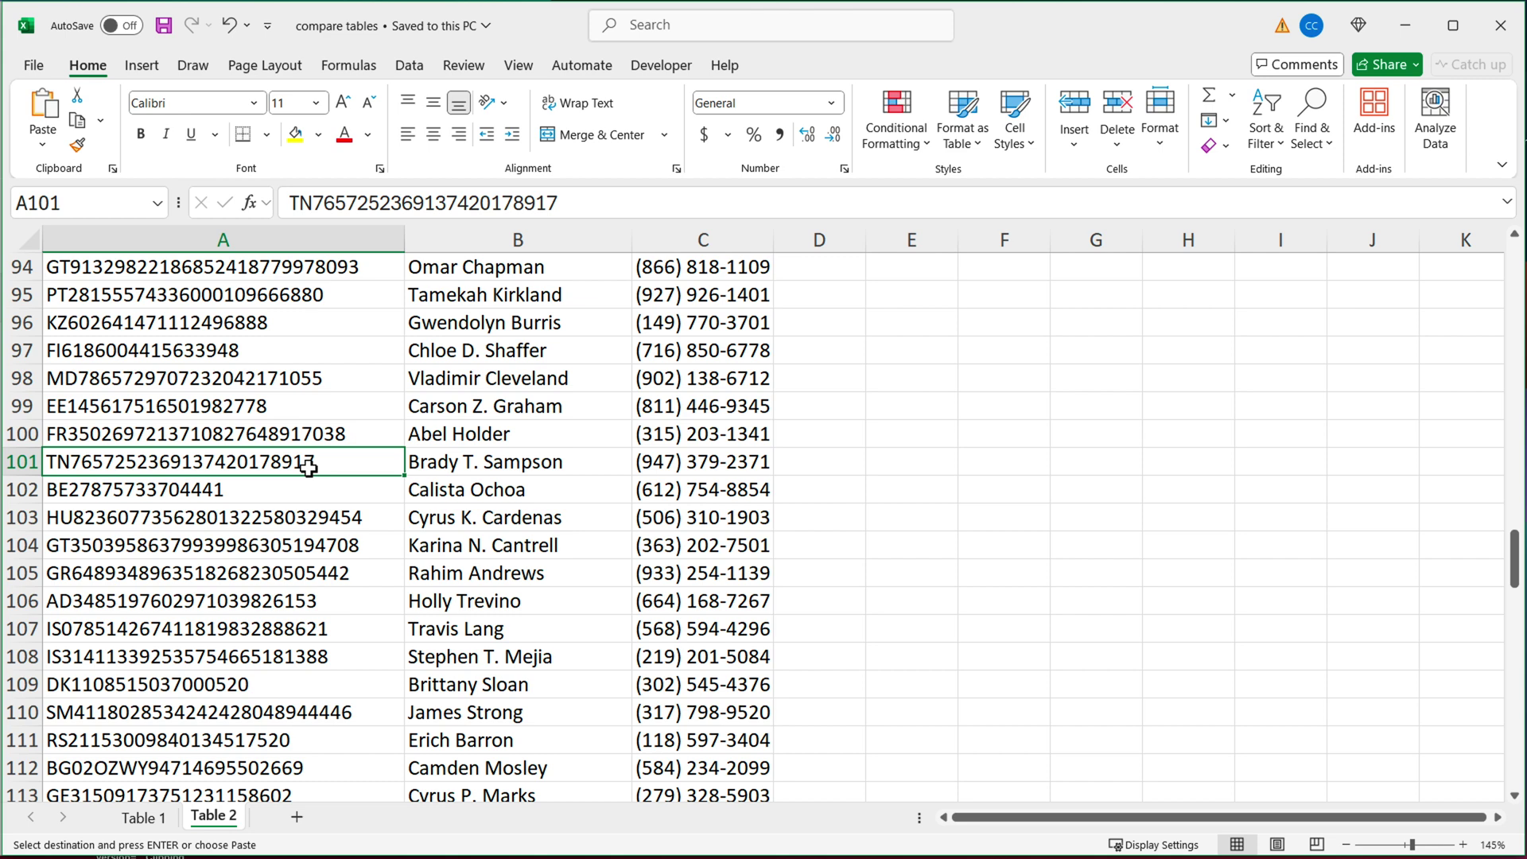
{"action": "key", "text": "ctrl+Home"}
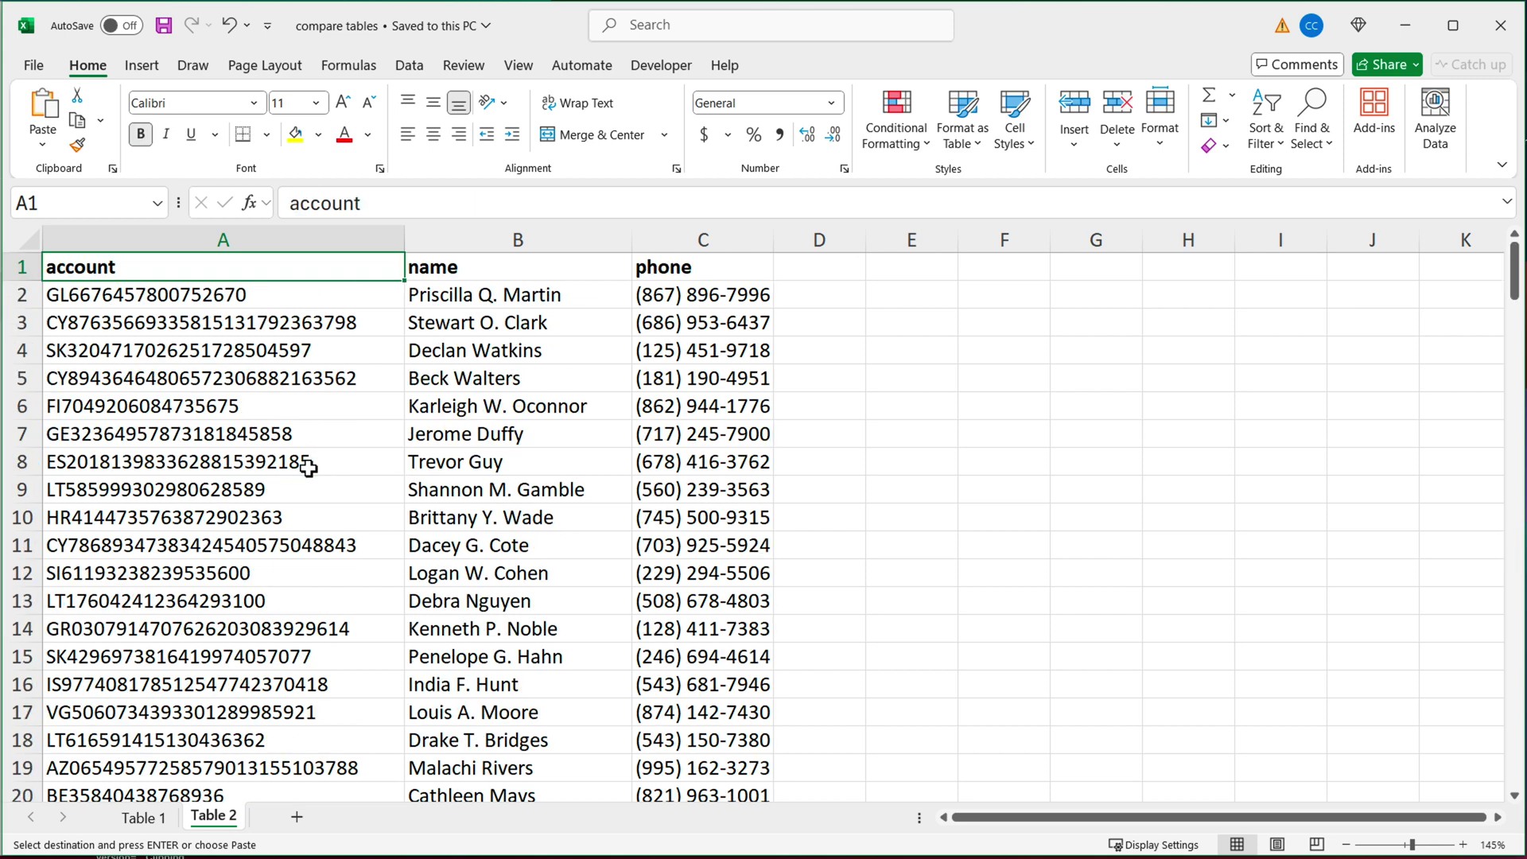
Step: Examine the account columns on the Table 1 and Table 2 sheets, starting from cell A2 on each
{"action": "left_click", "coordinate": [152, 821]}
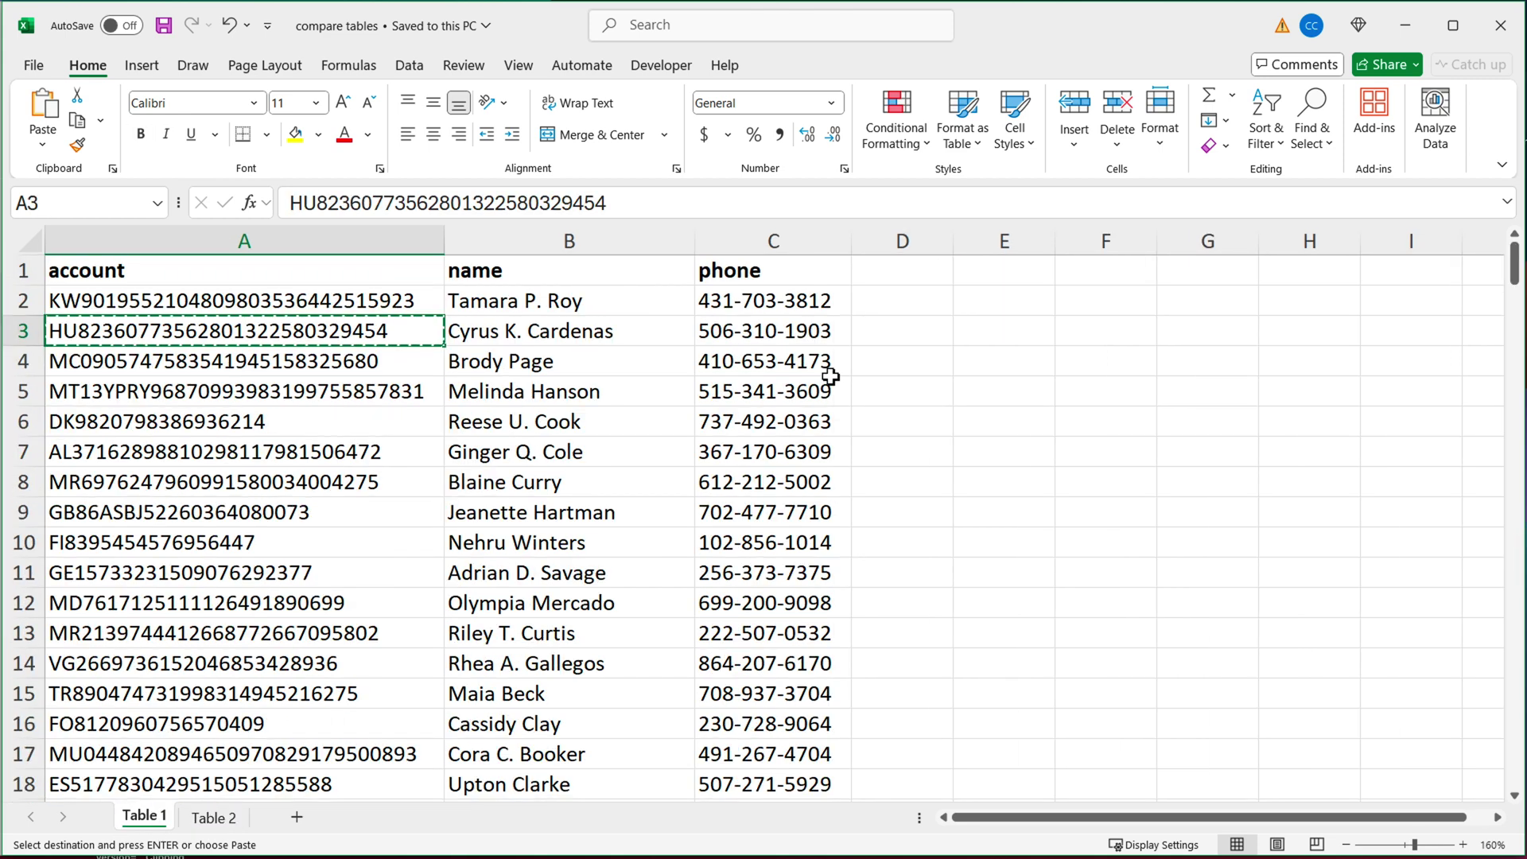
{"action": "key", "text": "Escape"}
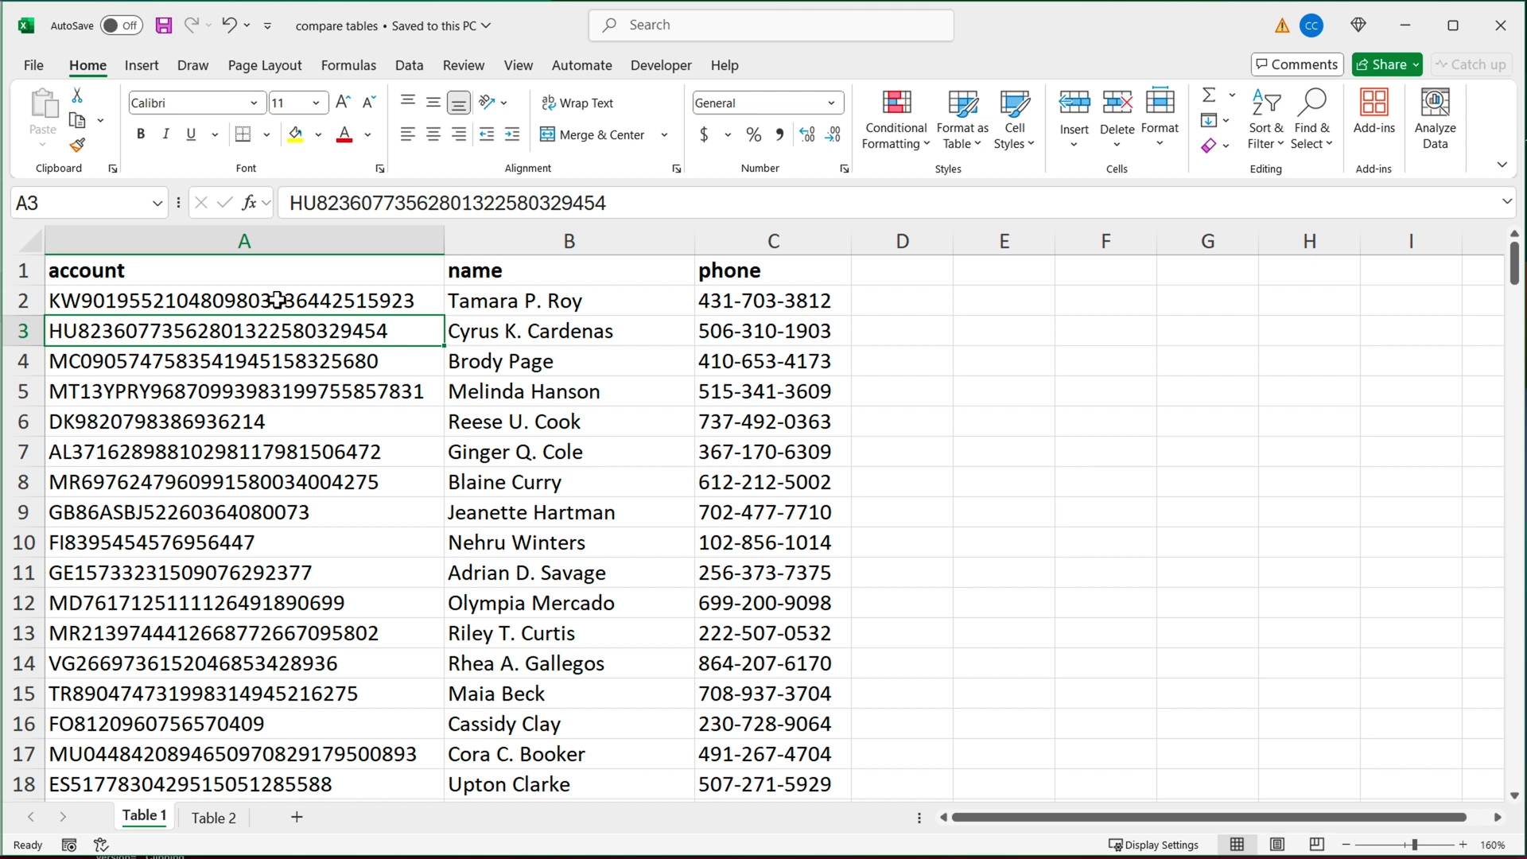
{"action": "left_click_drag", "start_coordinate": [275, 300], "coordinate": [275, 519]}
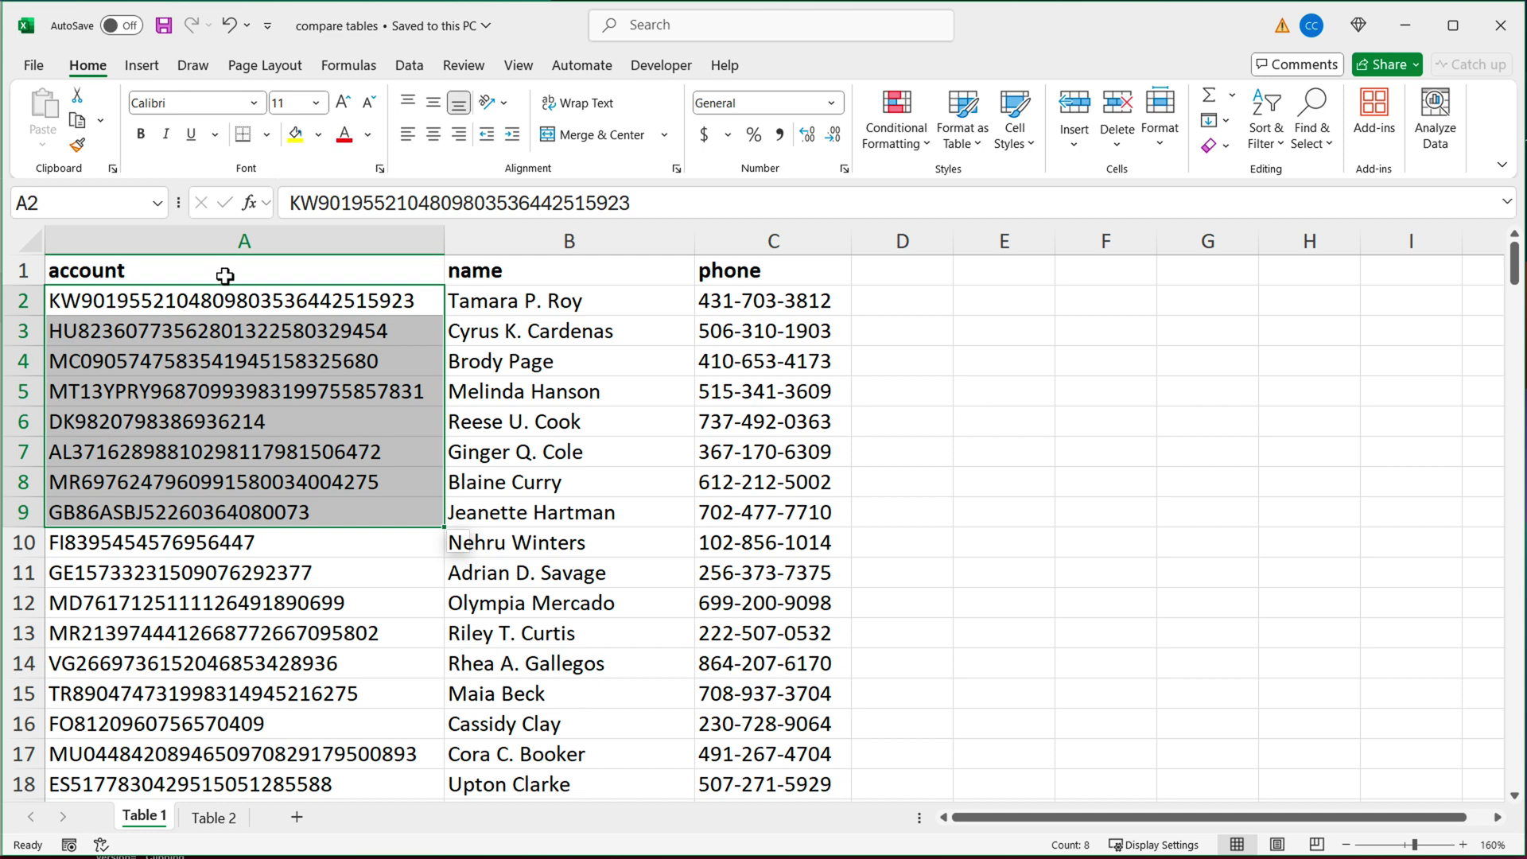
{"action": "left_click", "coordinate": [171, 301]}
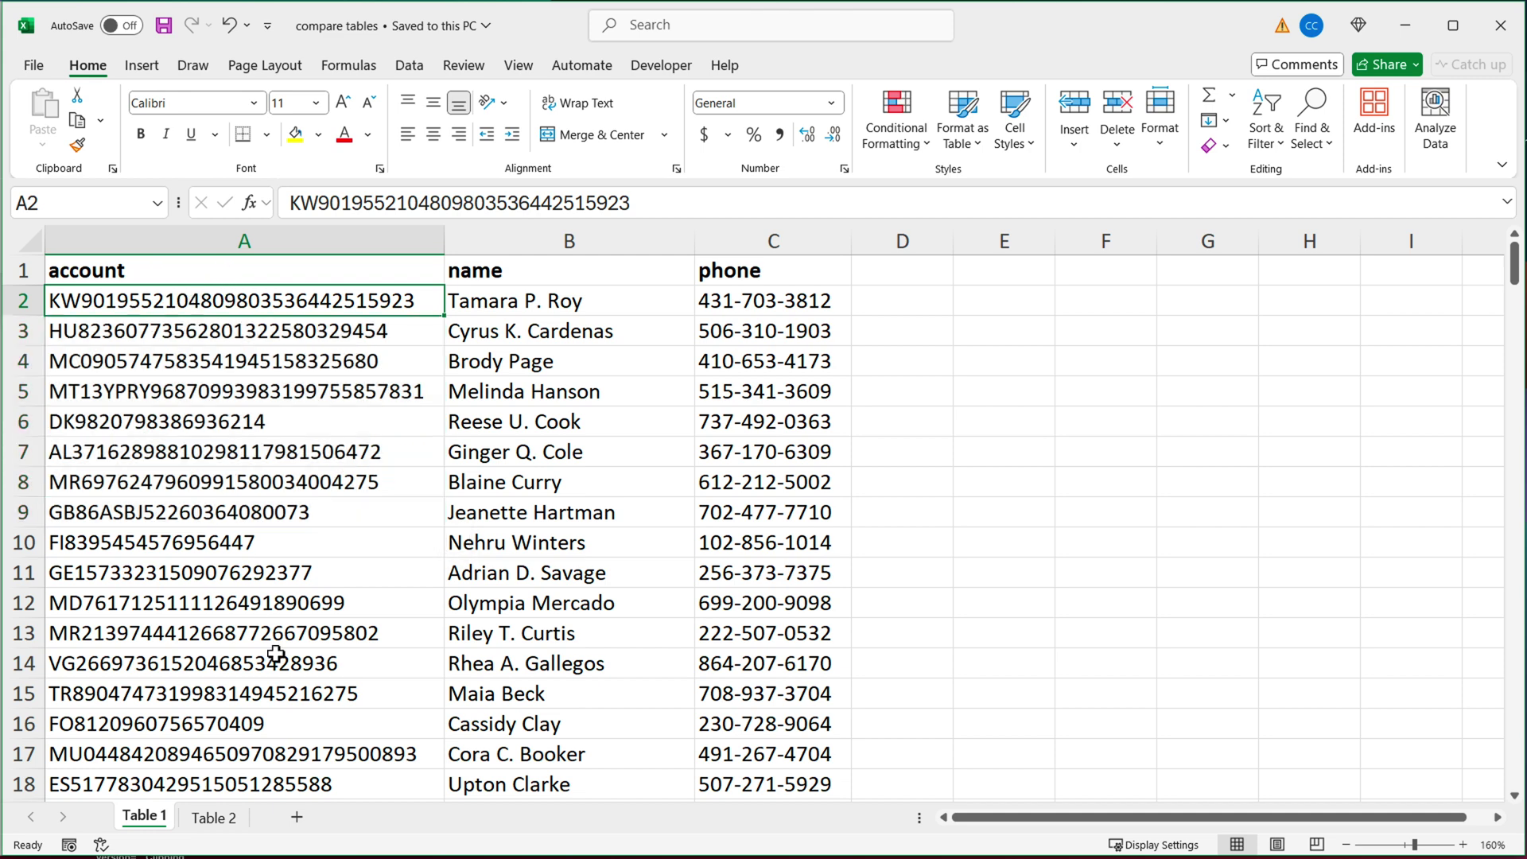
{"action": "left_click", "coordinate": [213, 816]}
{"action": "left_click", "coordinate": [226, 305]}
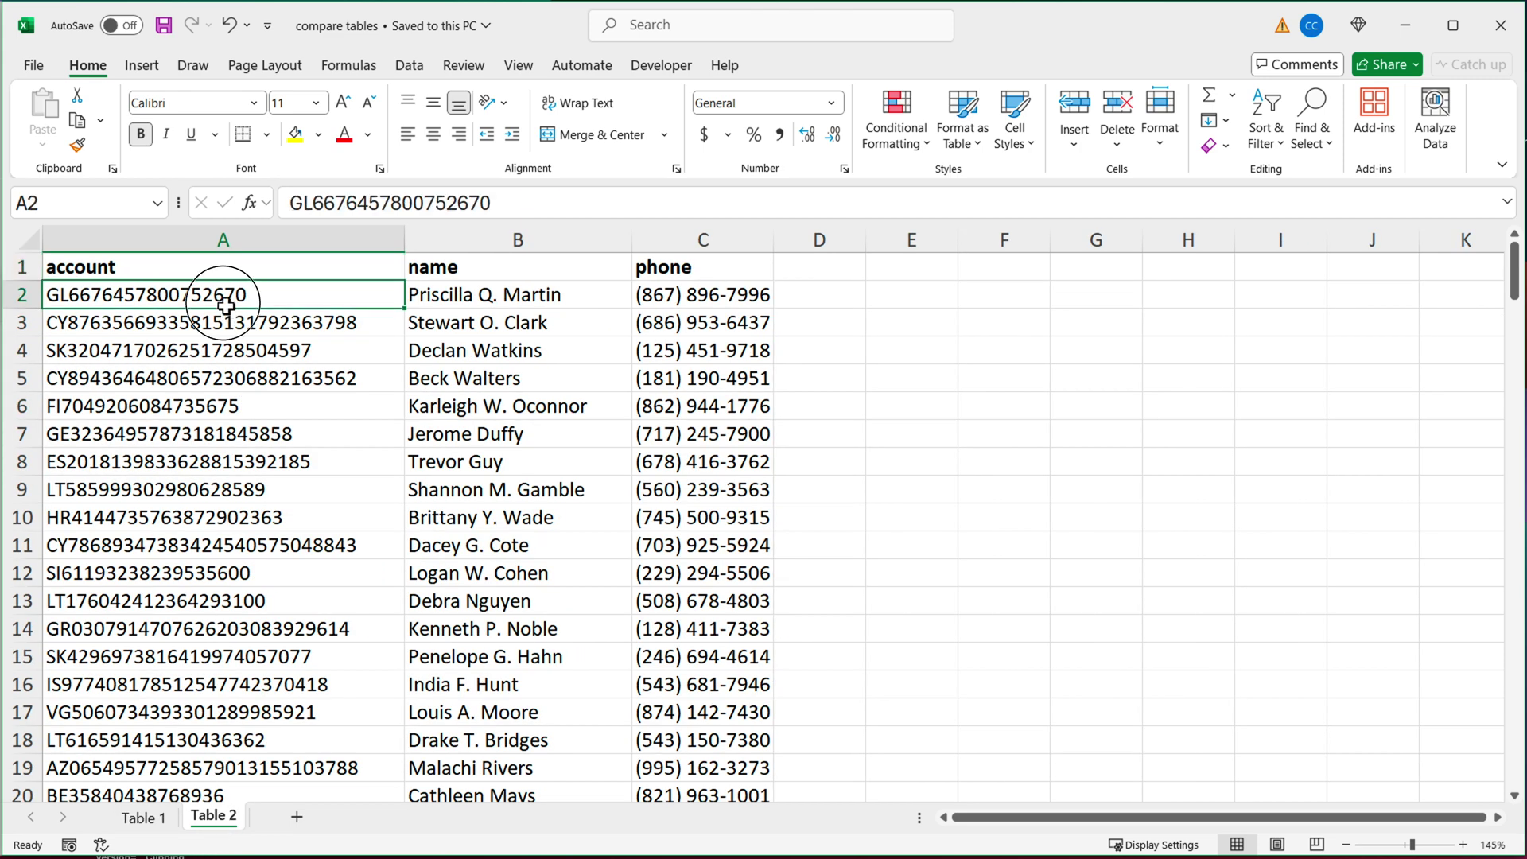
Step: Enter =XMATCH(A2,'Table 2'!A:A) in cell D2 of Table 1 and fill the formula down column D
{"action": "left_click", "coordinate": [159, 820]}
{"action": "left_click", "coordinate": [890, 307]}
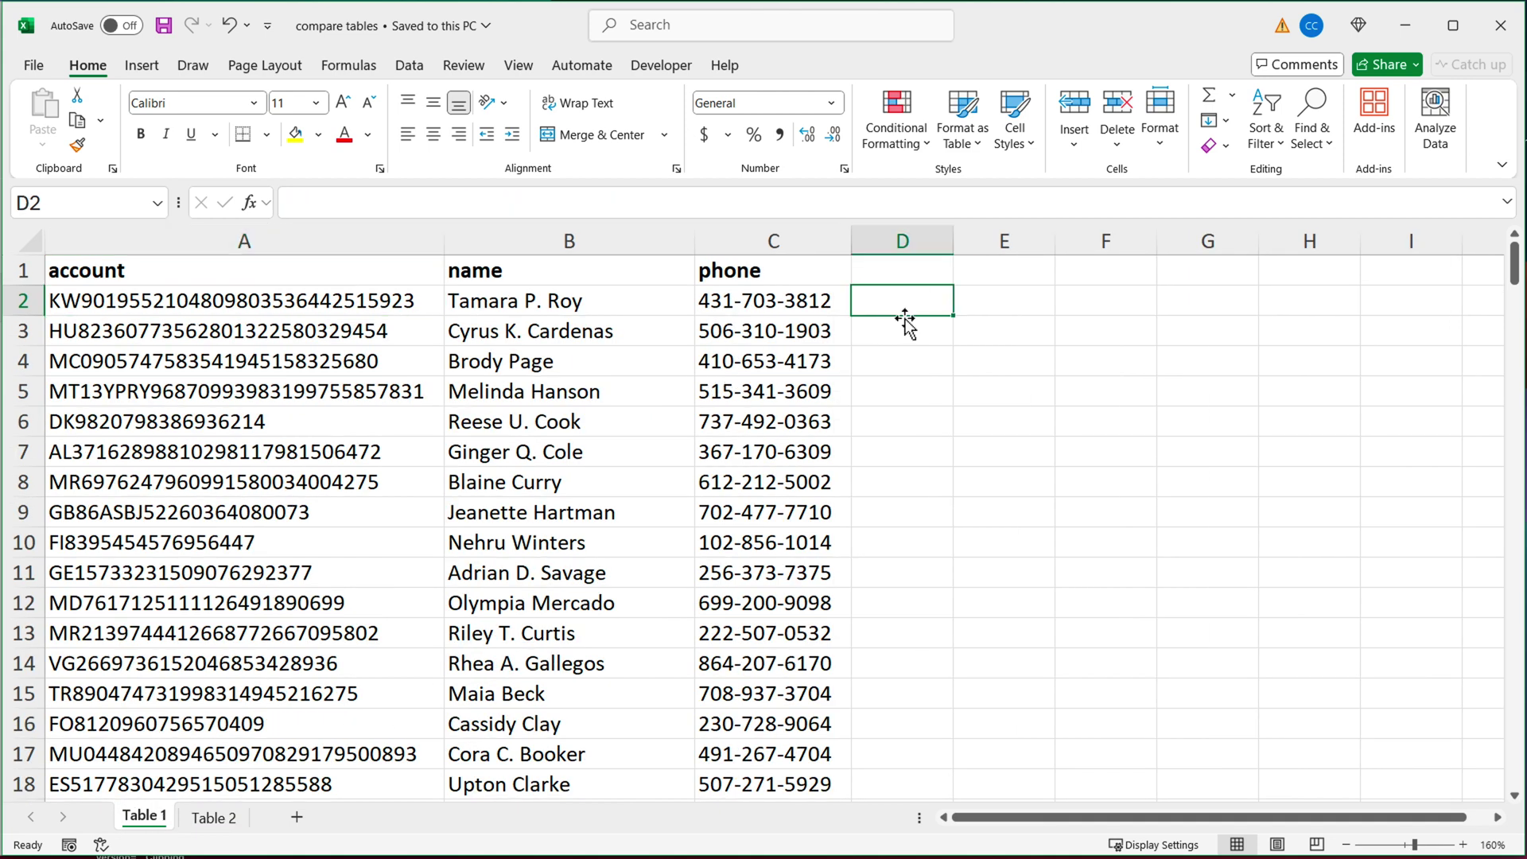
{"action": "type", "text": "=XM"}
{"action": "double_click", "coordinate": [907, 326]}
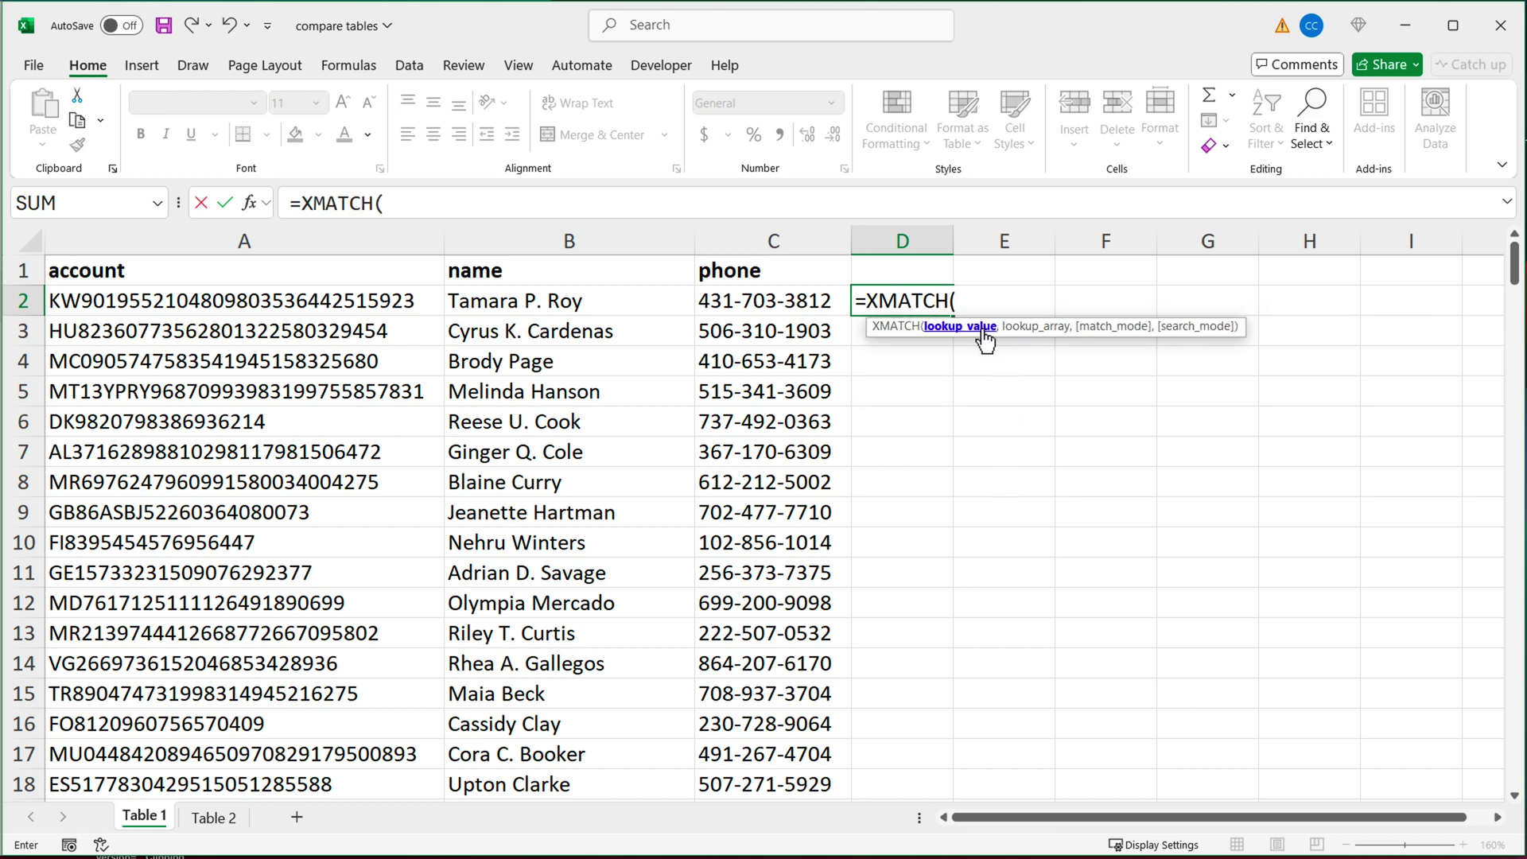
{"action": "left_click", "coordinate": [189, 301]}
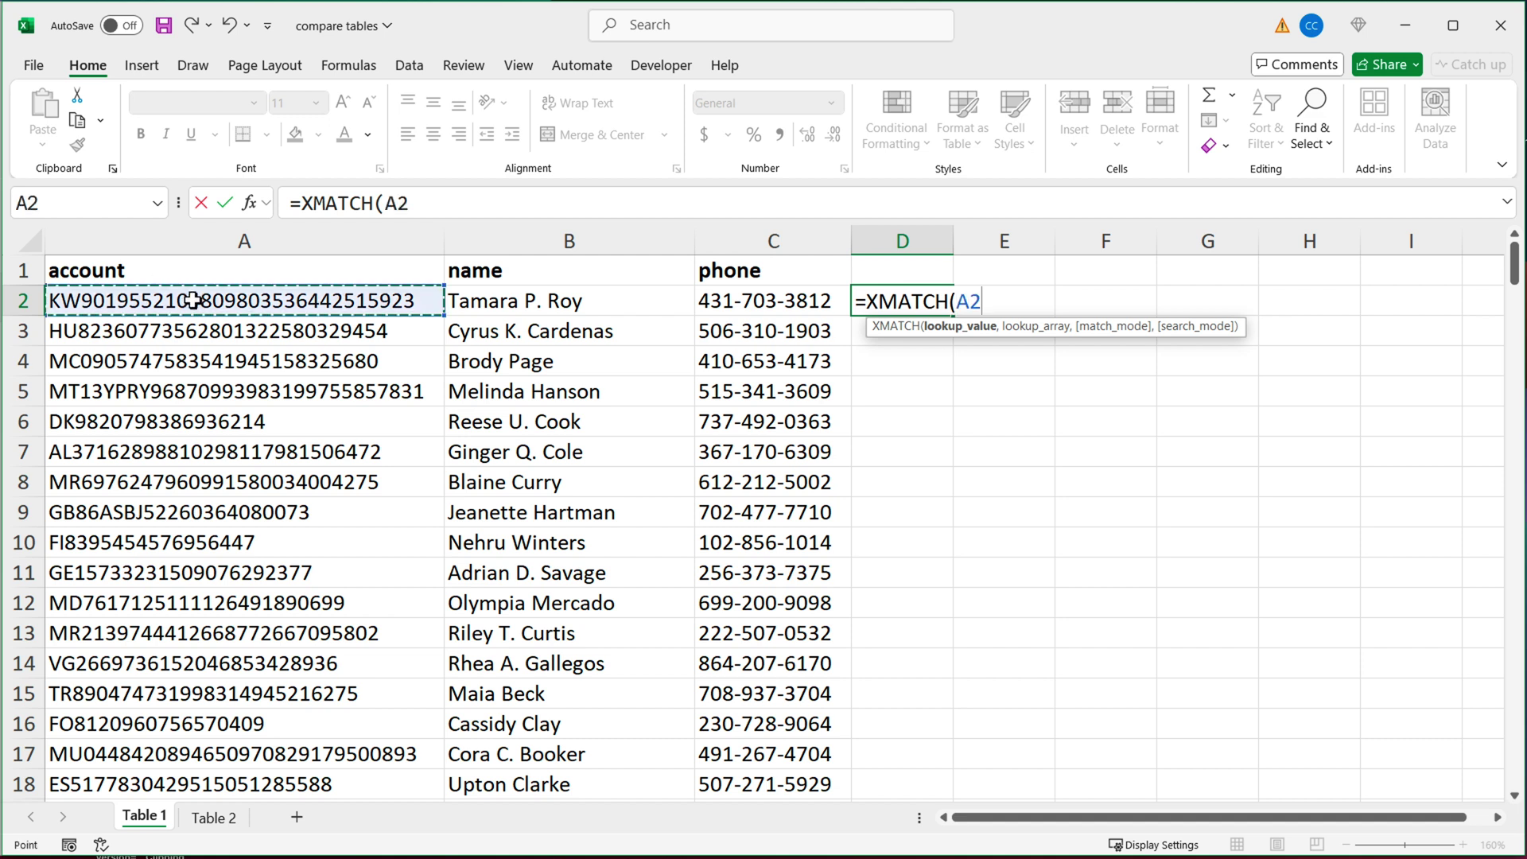
{"action": "type", "text": ","}
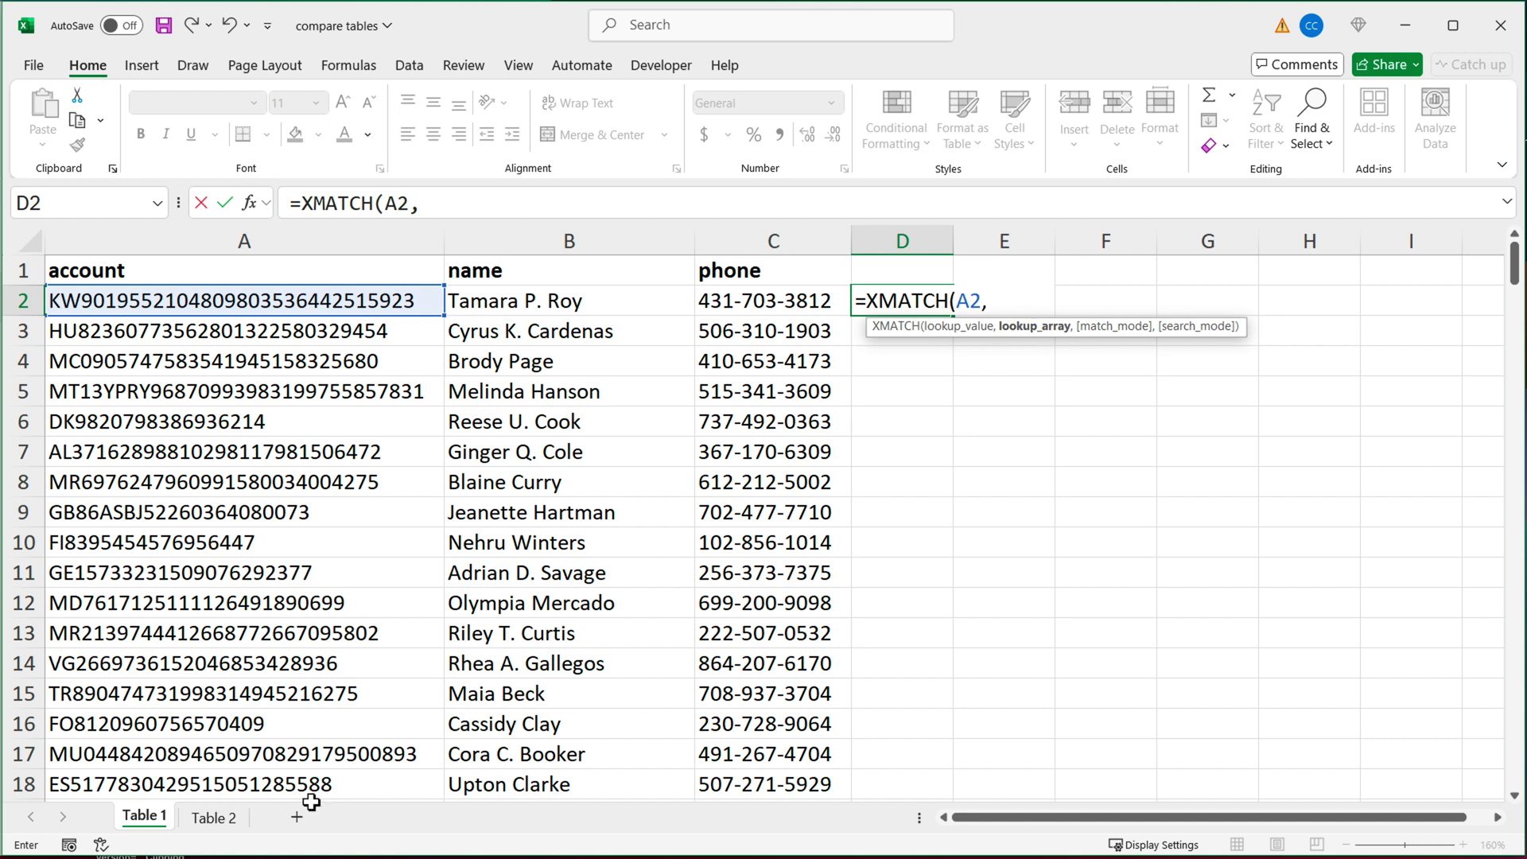
{"action": "left_click", "coordinate": [218, 819]}
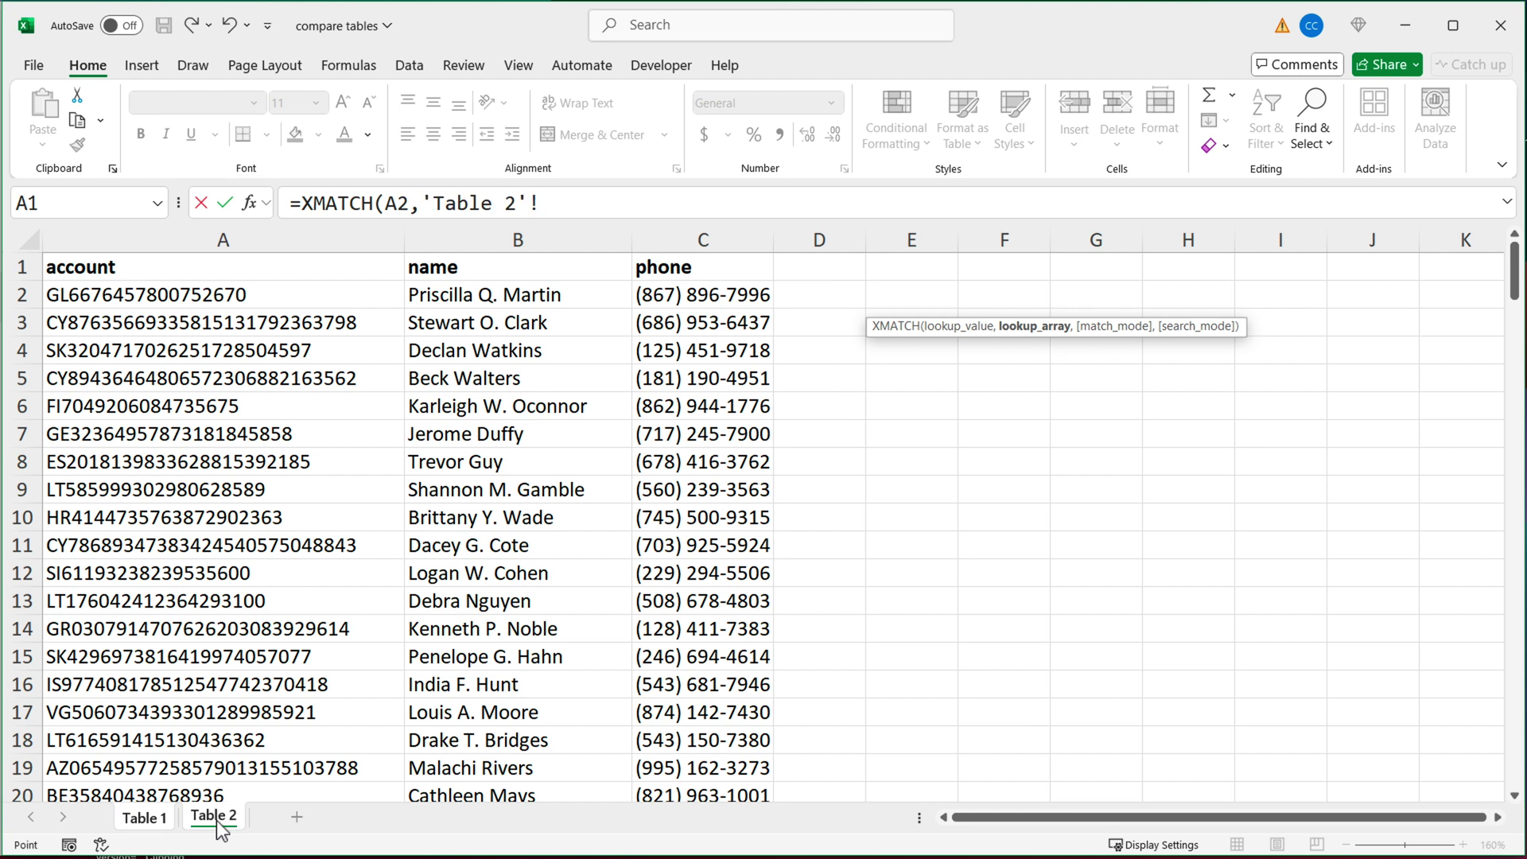
{"action": "left_click", "coordinate": [261, 234]}
{"action": "left_click", "coordinate": [256, 242]}
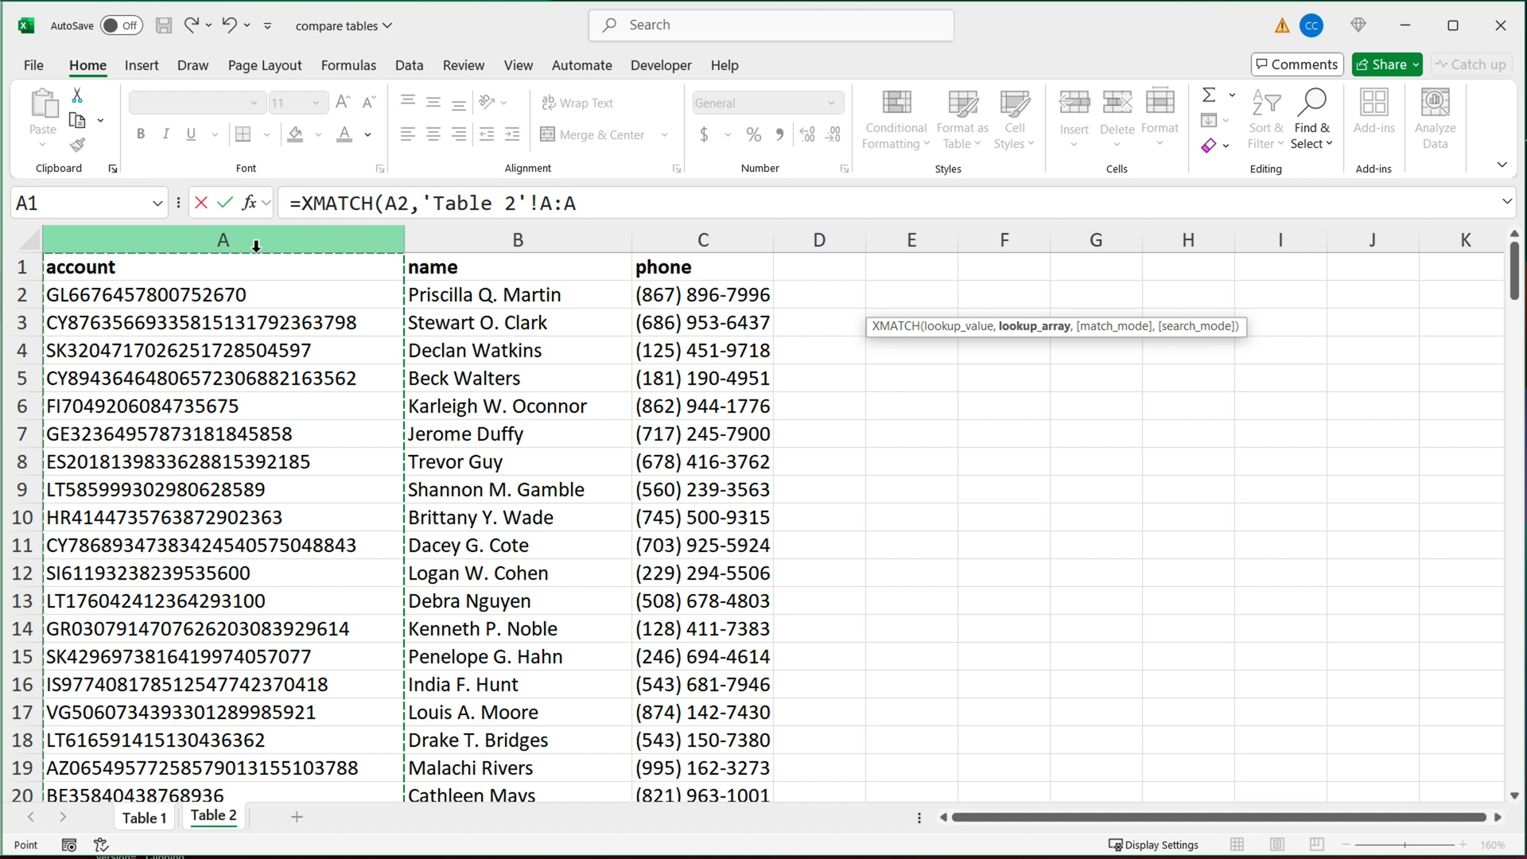
{"action": "type", "text": ")"}
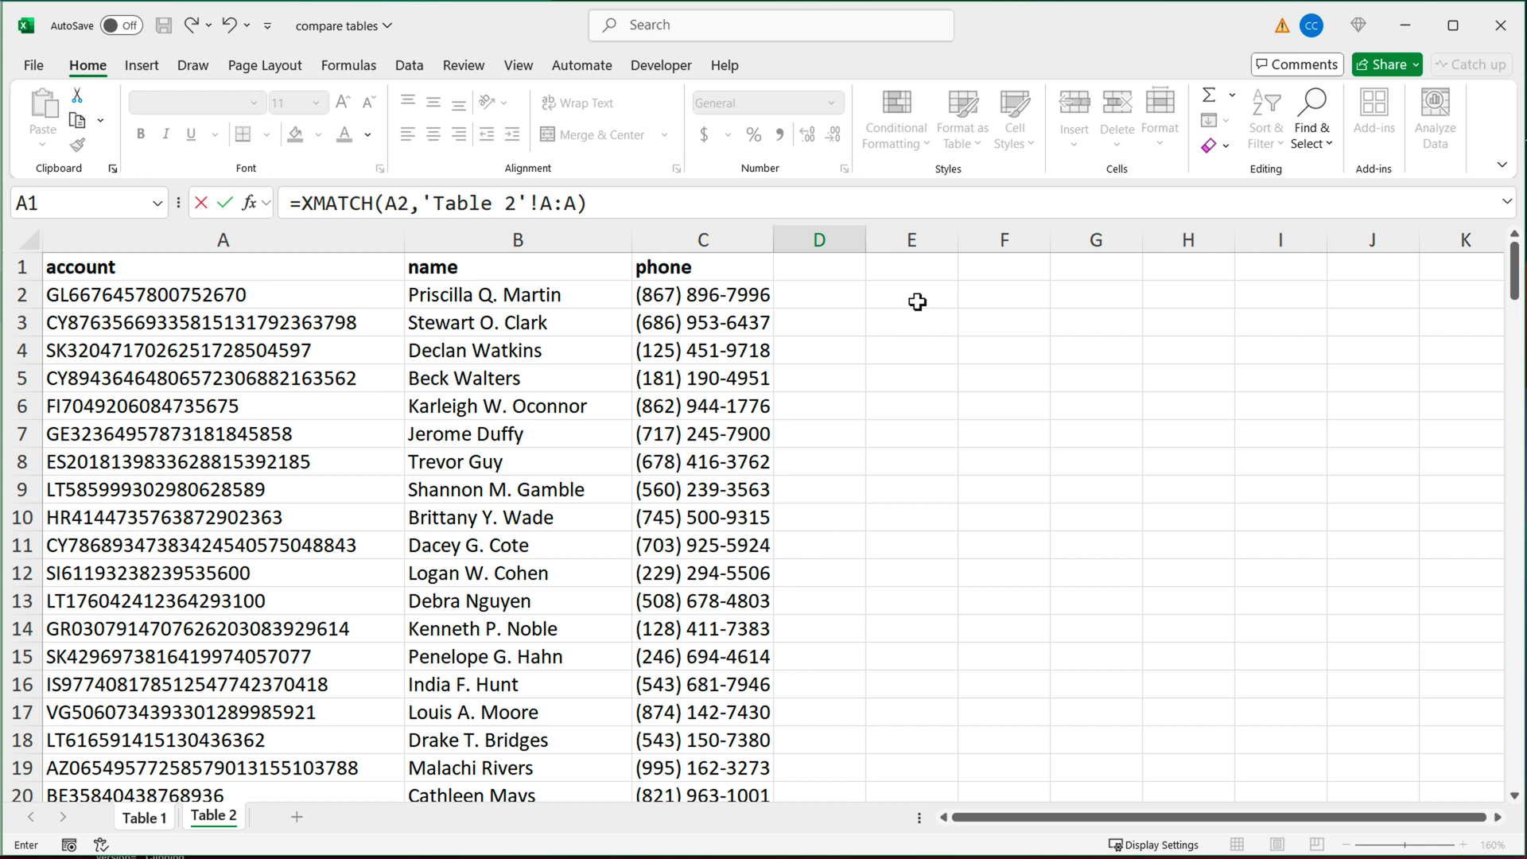
{"action": "key", "text": "Return"}
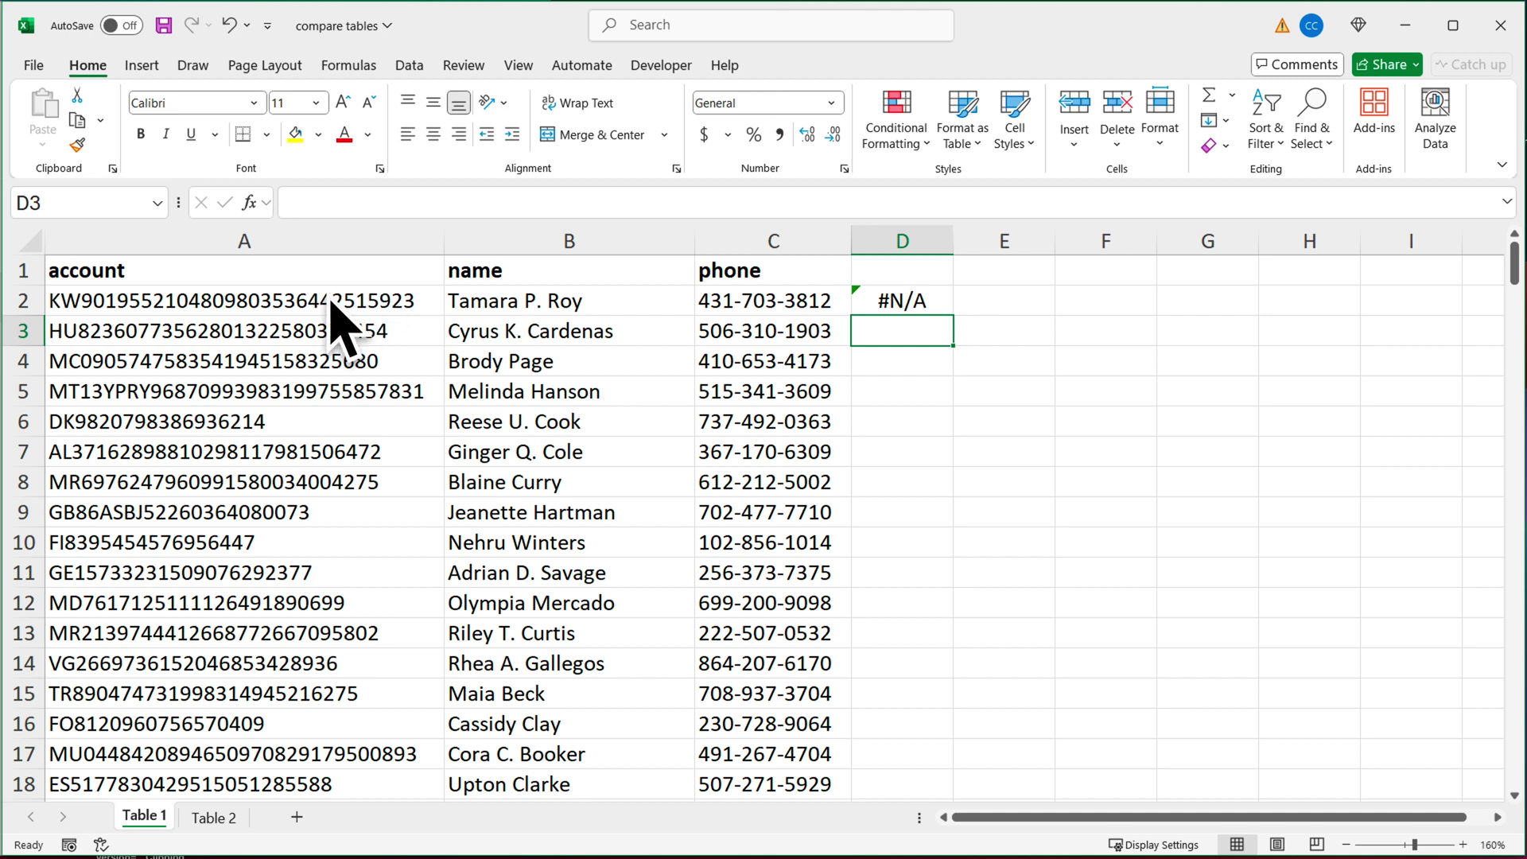
{"action": "left_click", "coordinate": [903, 302]}
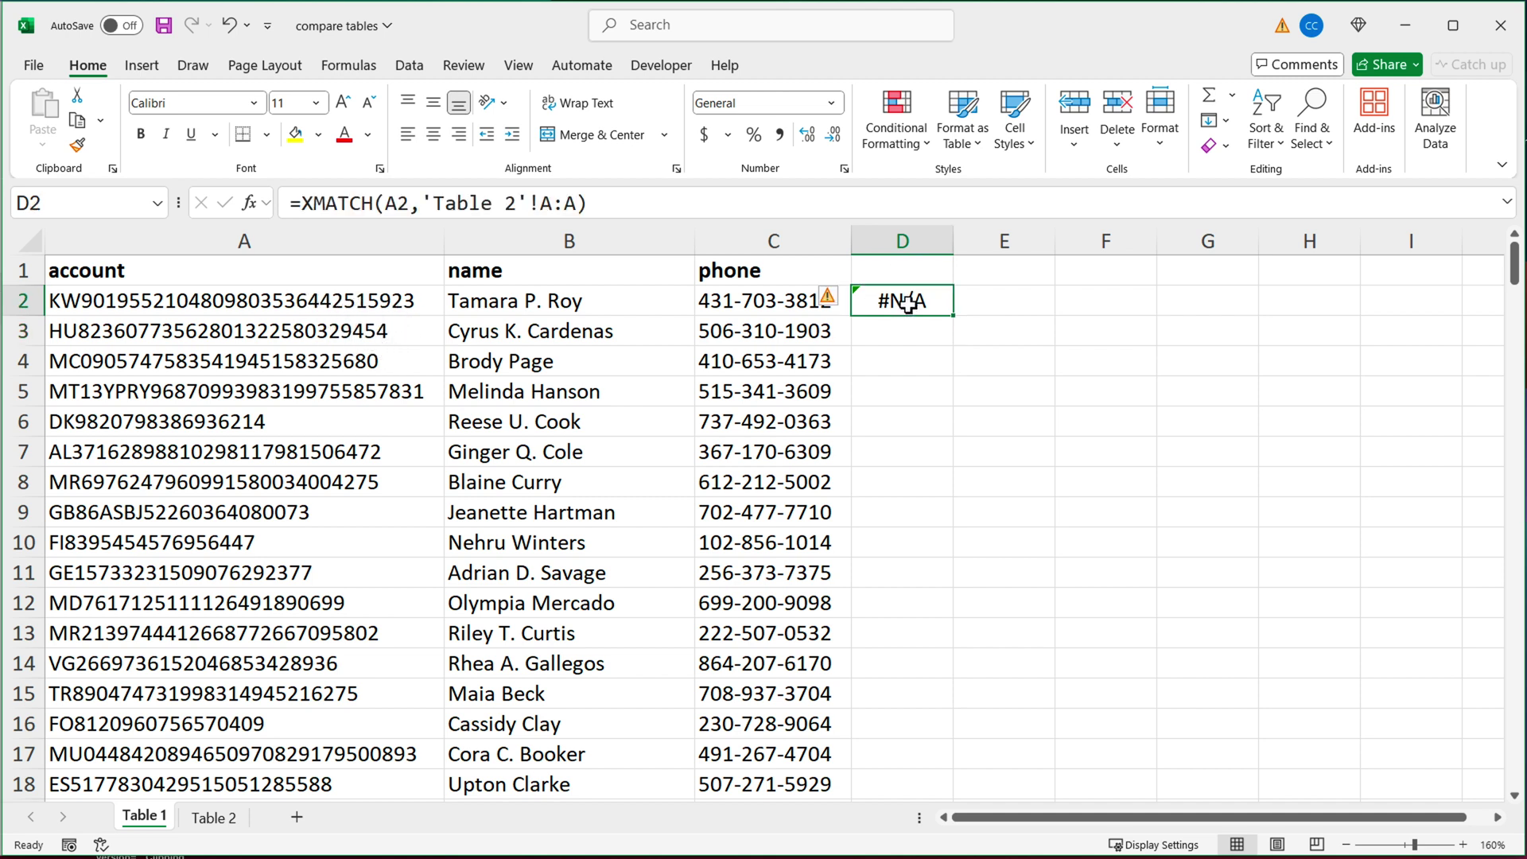
{"action": "double_click", "coordinate": [957, 321]}
Step: Check the XMATCH result in D3 by locating the account from A3 at the indicated row of Table 2
{"action": "left_click", "coordinate": [414, 337]}
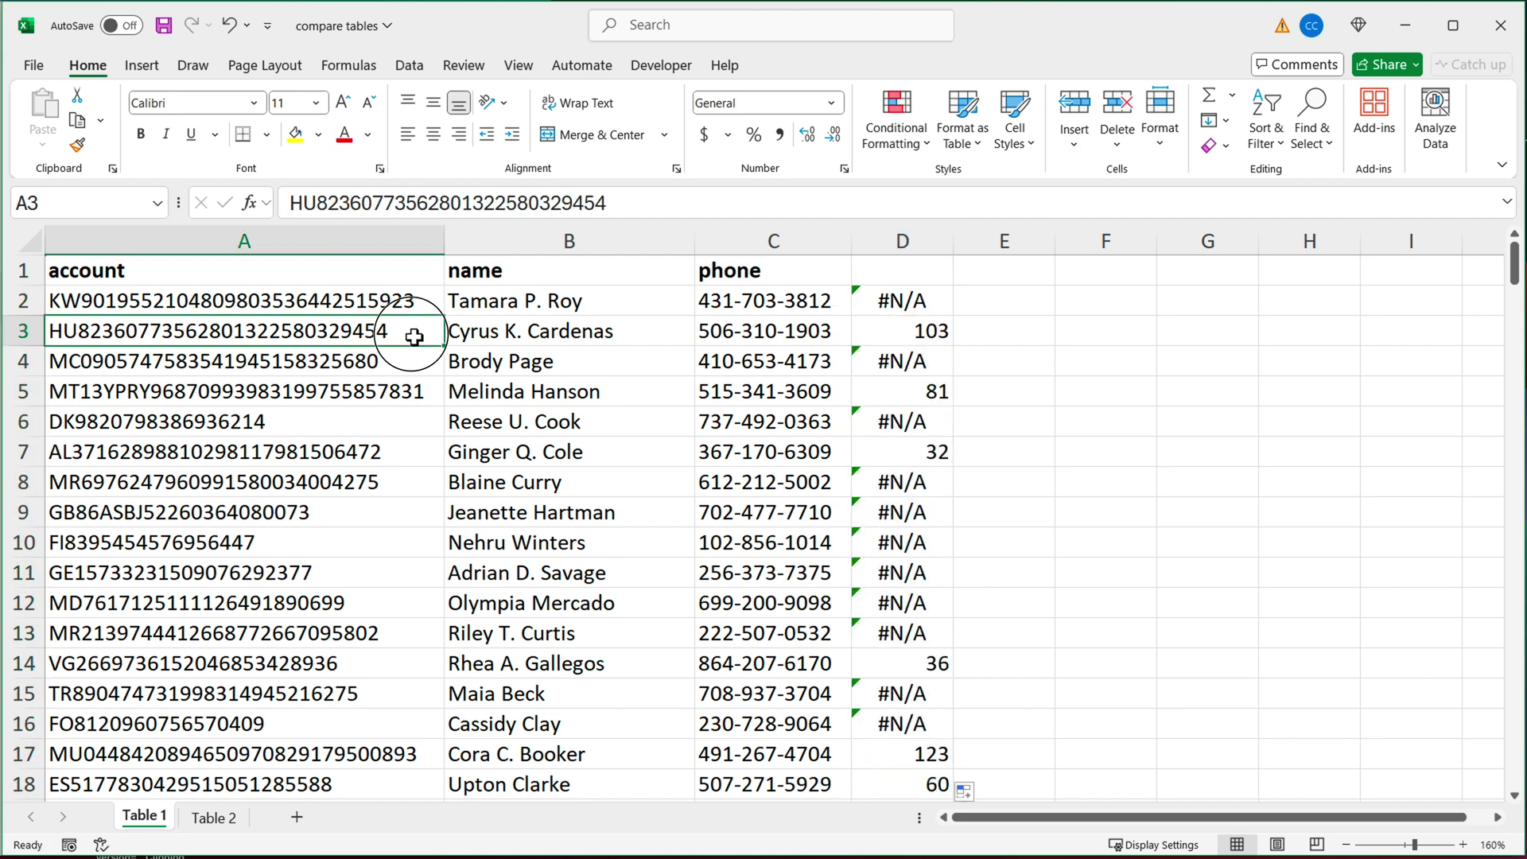
{"action": "left_click", "coordinate": [932, 333]}
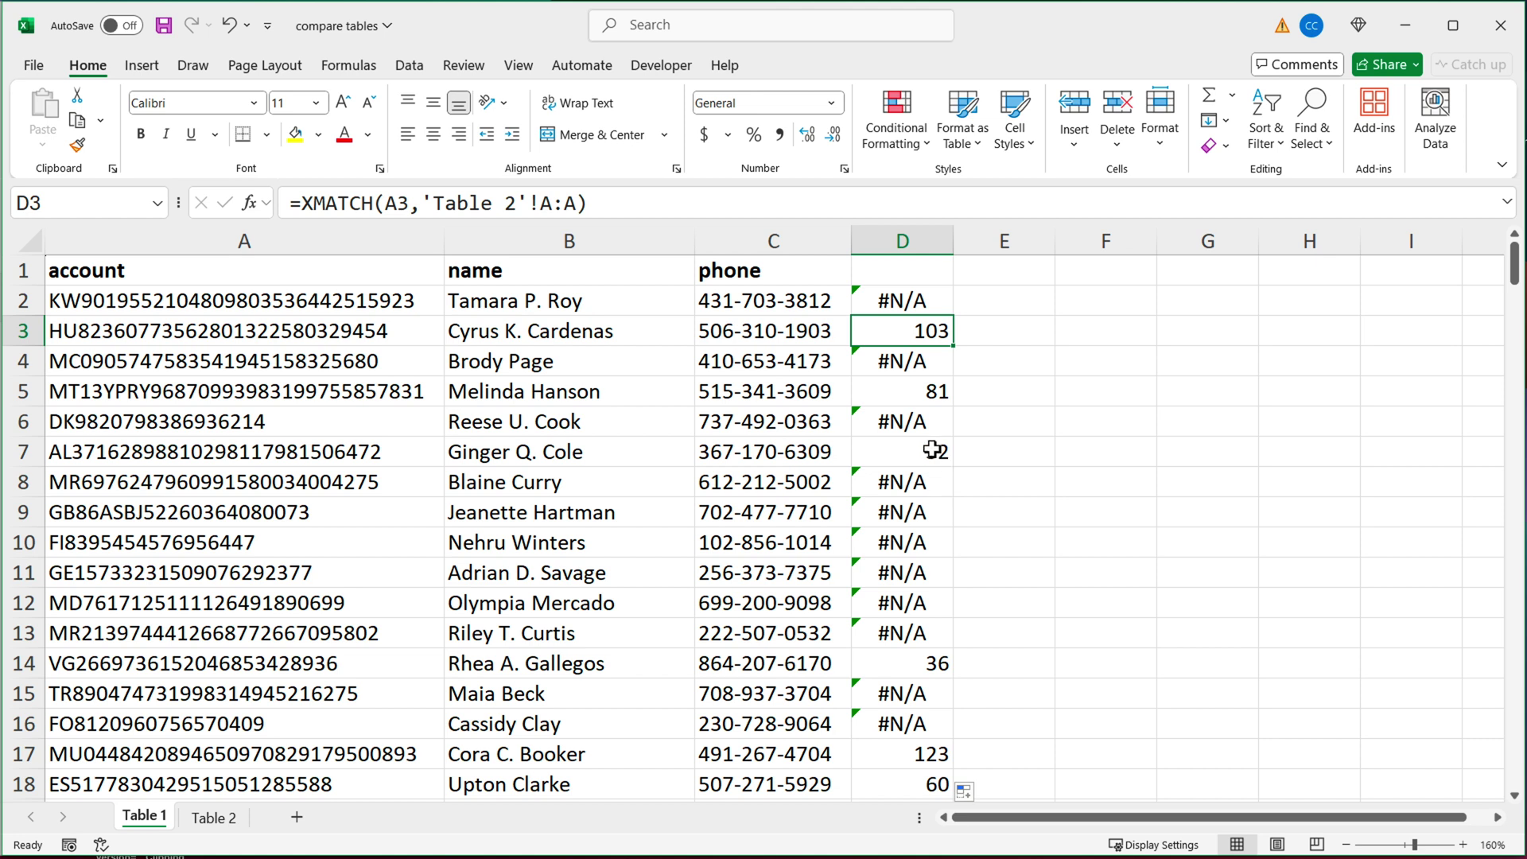
{"action": "left_click_drag", "start_coordinate": [374, 331], "coordinate": [924, 340]}
{"action": "left_click", "coordinate": [924, 335]}
{"action": "left_click", "coordinate": [214, 817]}
{"action": "scroll", "coordinate": [208, 424], "scroll_direction": "down", "scroll_amount": 20}
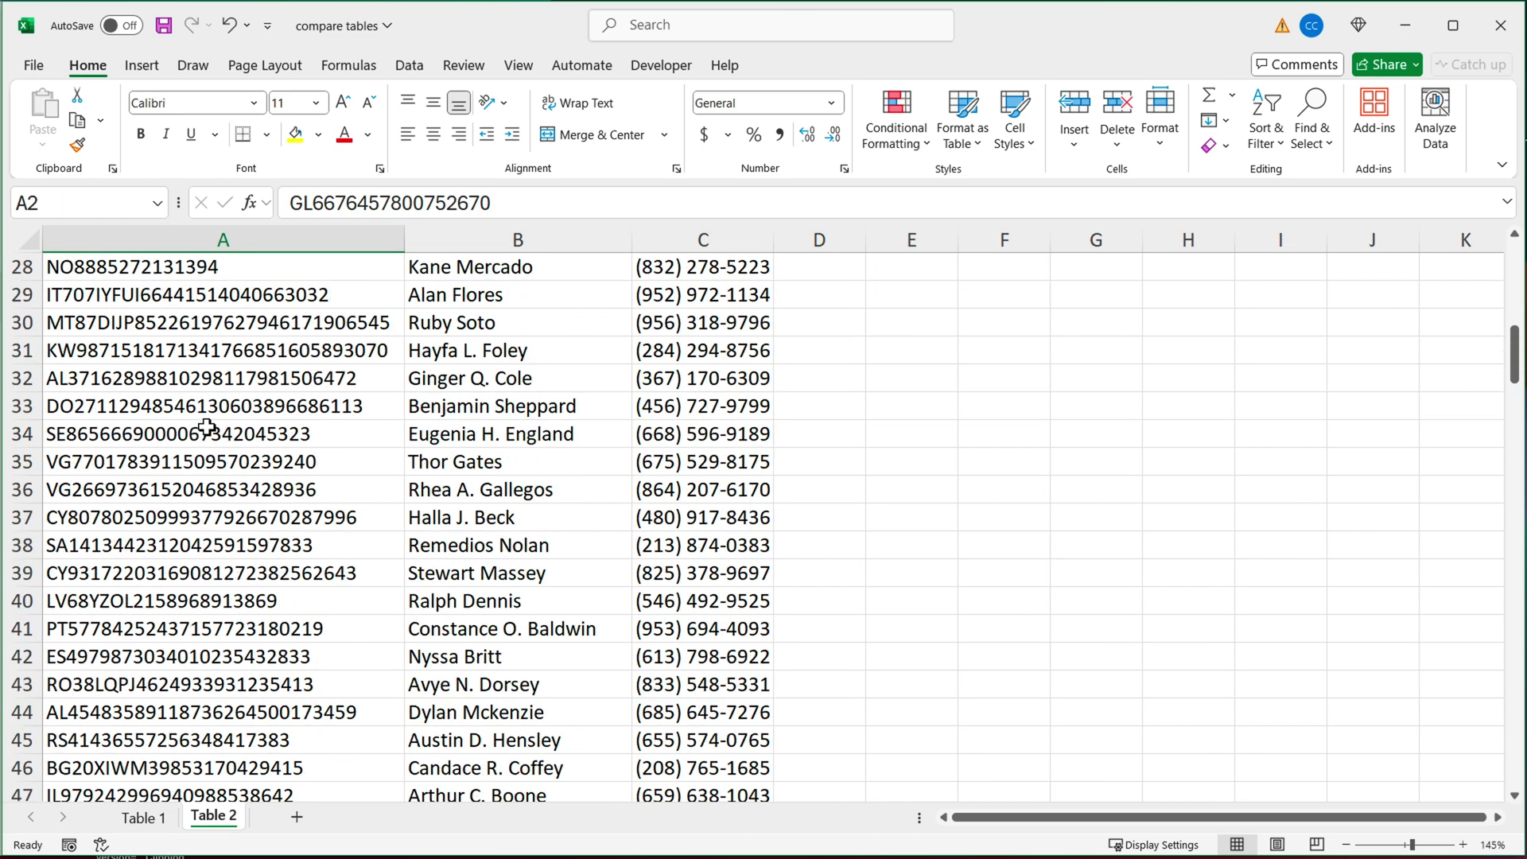
{"action": "scroll", "coordinate": [207, 443], "scroll_direction": "down", "scroll_amount": 4}
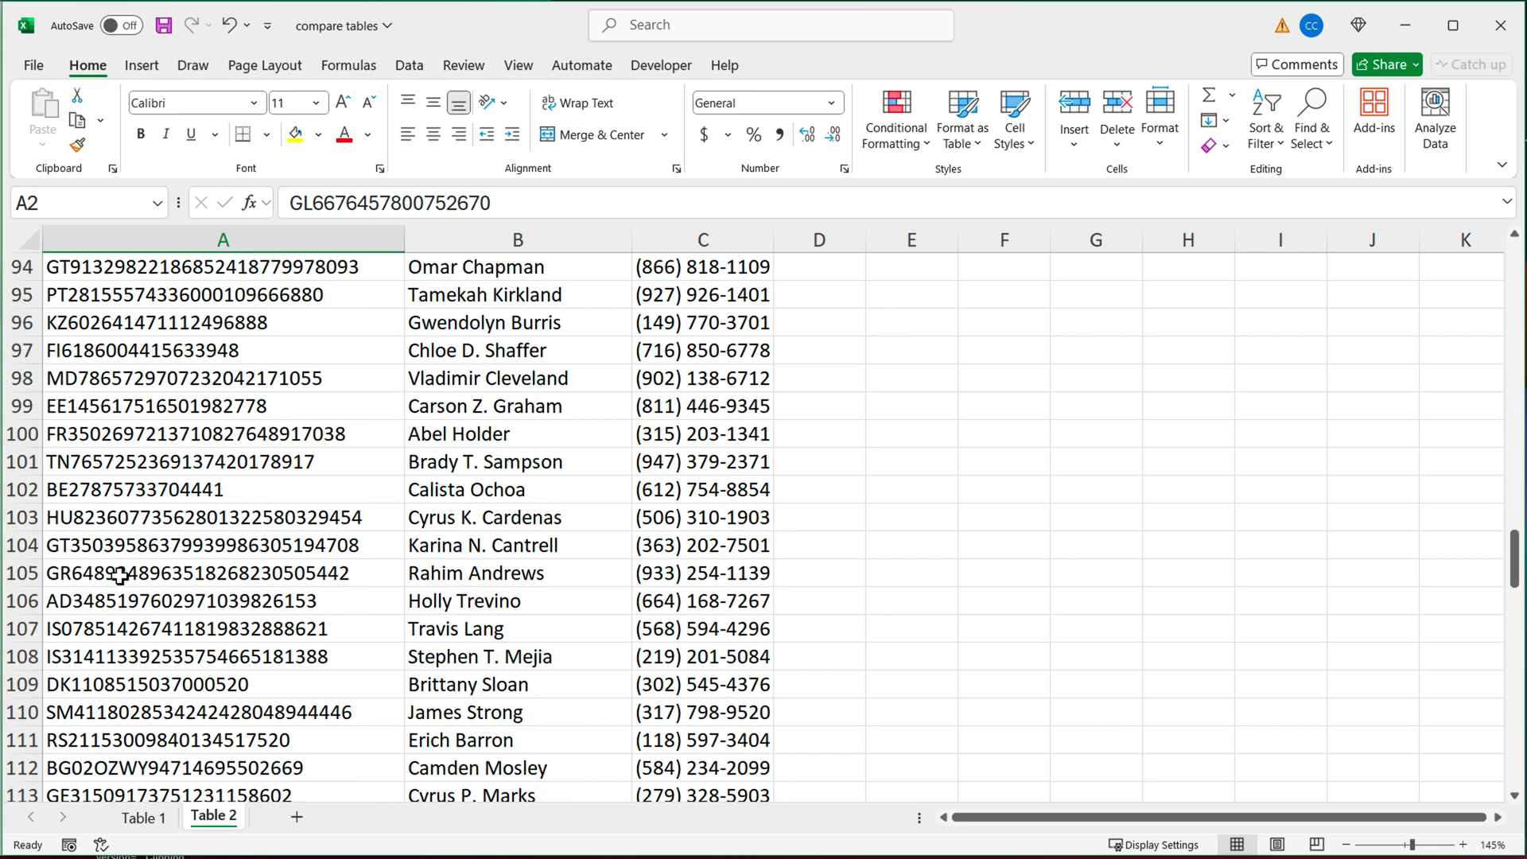
Step: Select the matching record in row 103 of the Table 2 sheet and return to the Table 1 sheet
{"action": "left_click", "coordinate": [22, 517]}
{"action": "left_click_drag", "start_coordinate": [286, 518], "coordinate": [700, 520]}
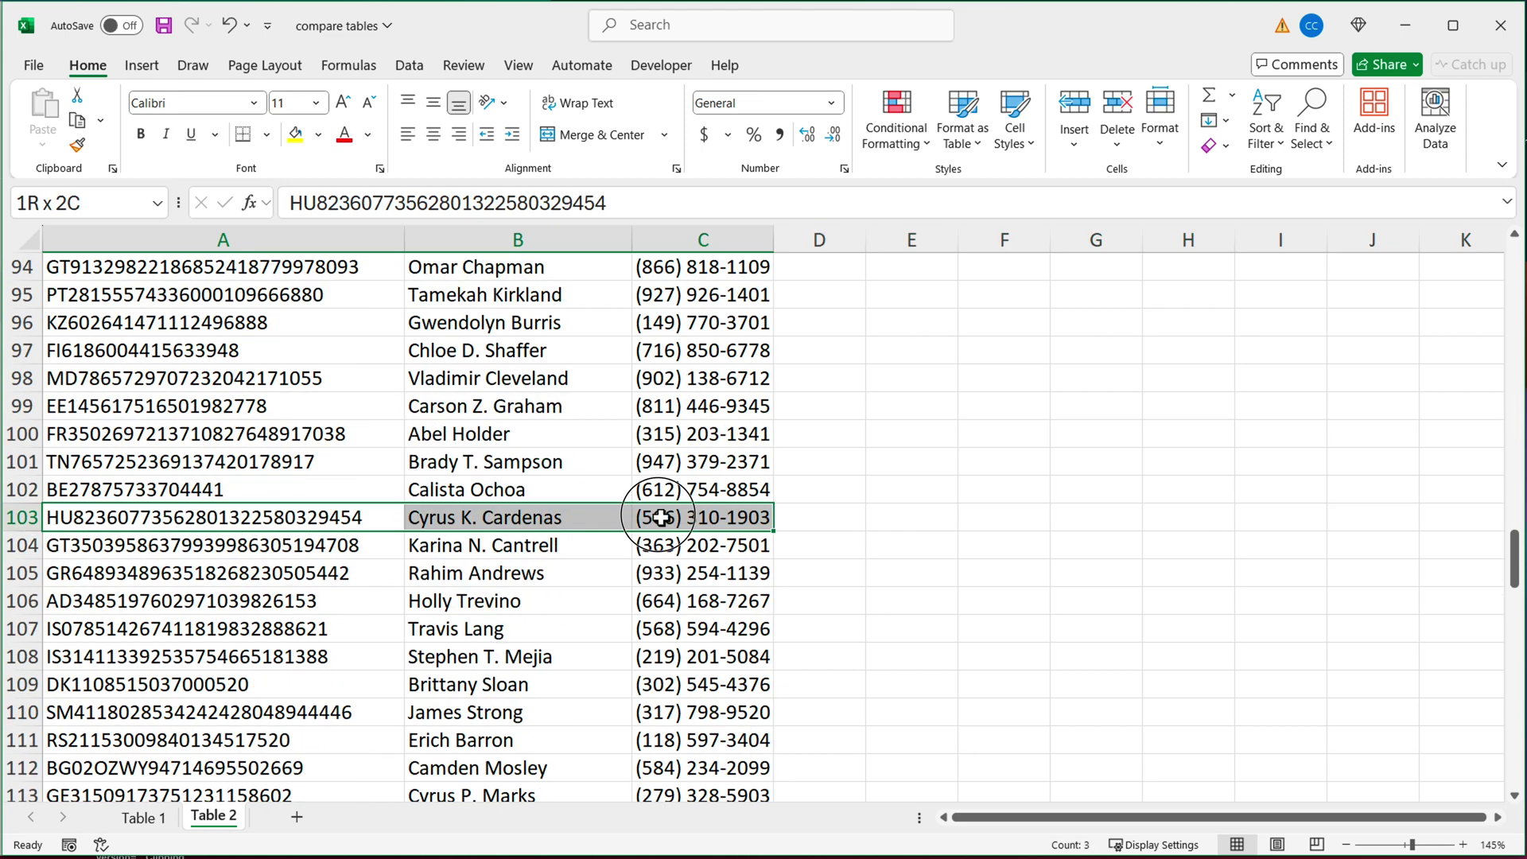
{"action": "left_click", "coordinate": [145, 818]}
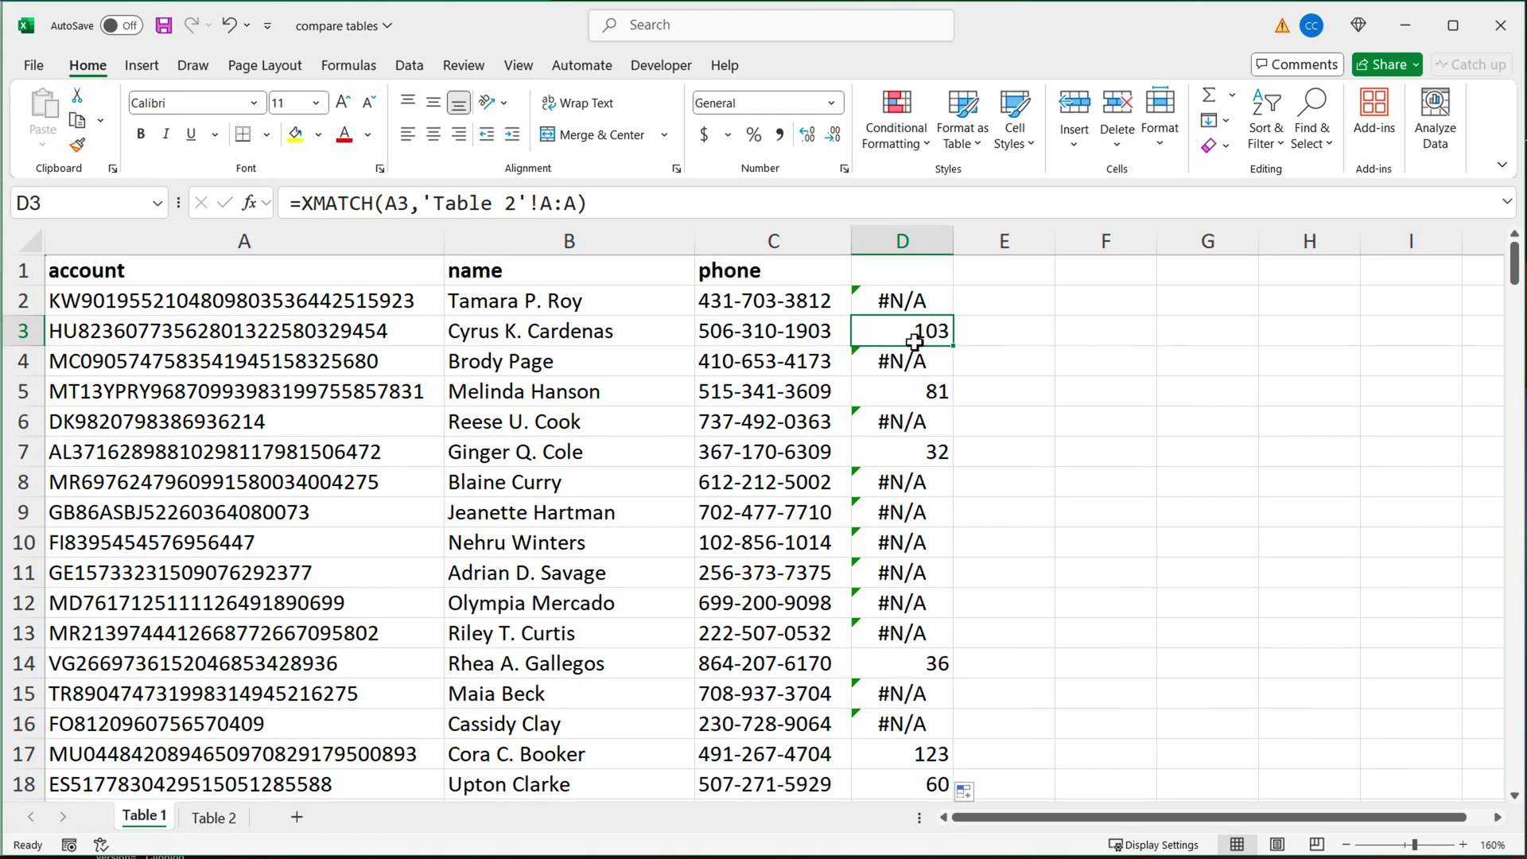
Step: Check the XMATCH result in D5 by locating the account from A5 in row 81 of Table 2, and return to Table 1
{"action": "left_click_drag", "start_coordinate": [331, 391], "coordinate": [930, 401]}
{"action": "left_click", "coordinate": [919, 399]}
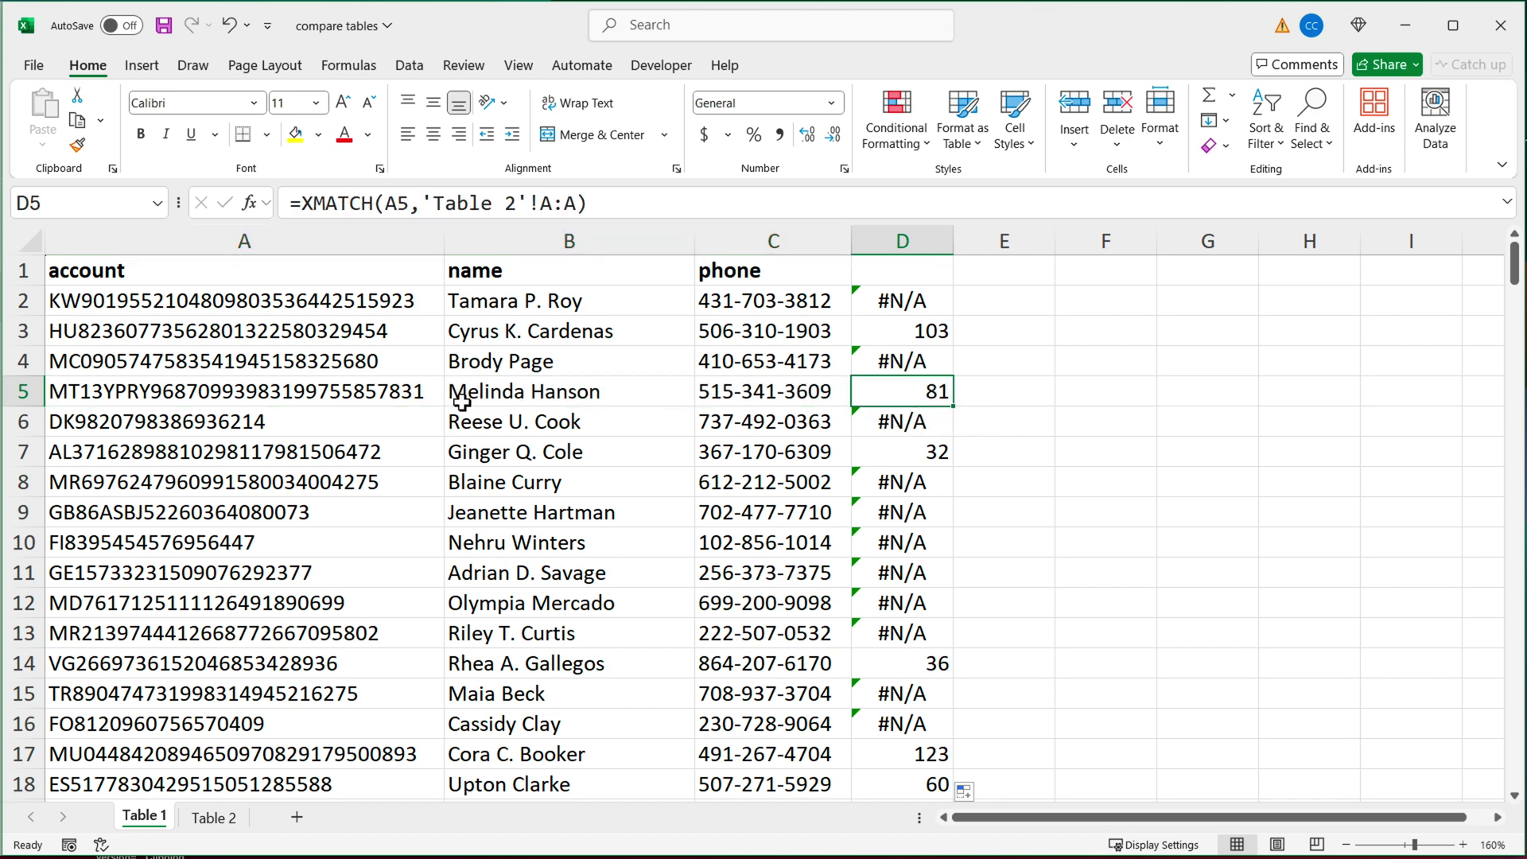
{"action": "left_click_drag", "start_coordinate": [361, 394], "coordinate": [862, 389]}
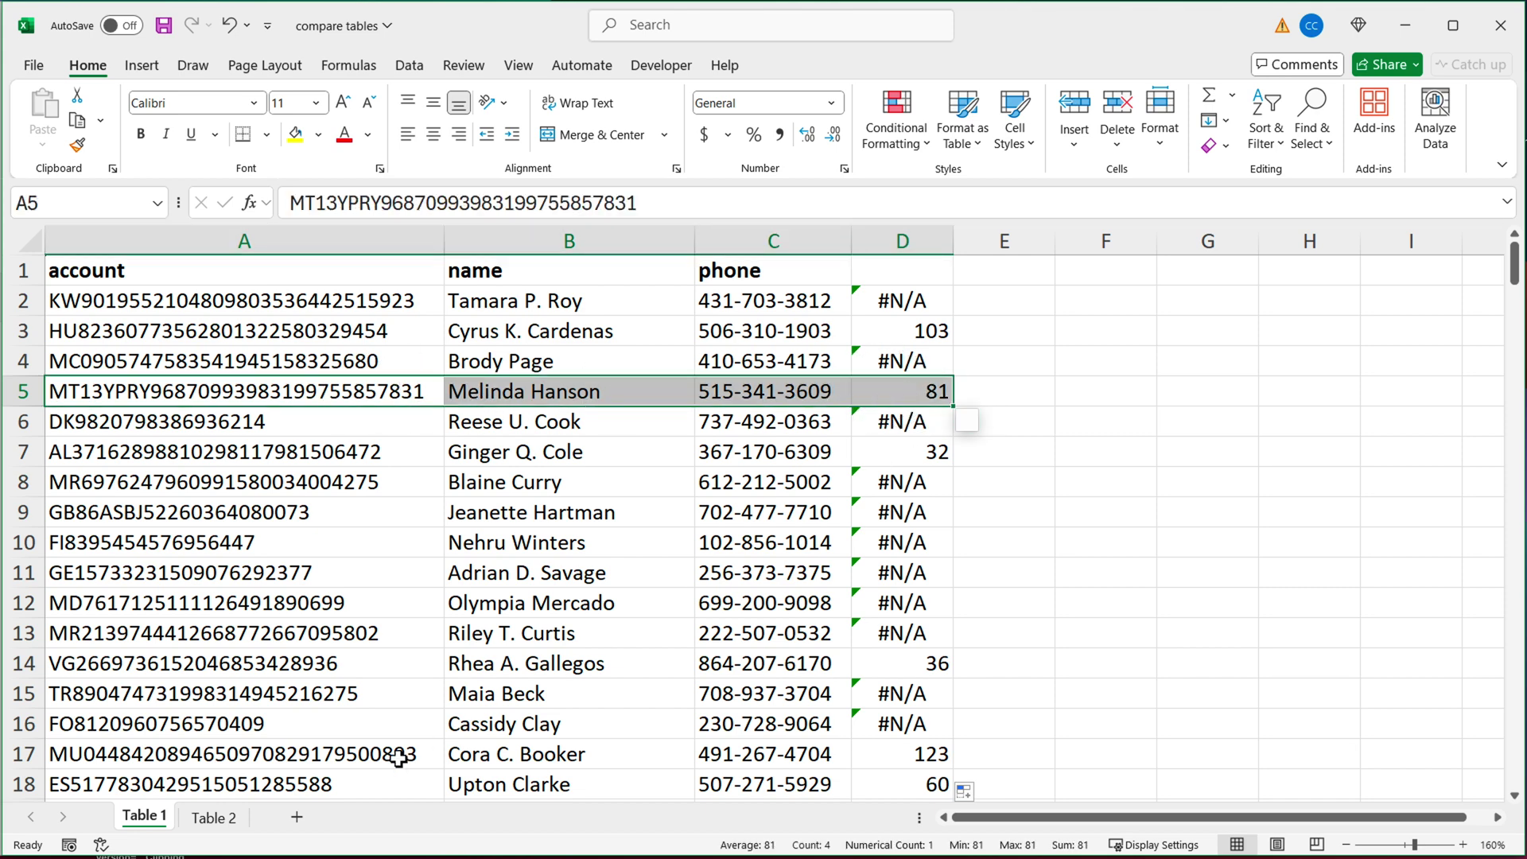
{"action": "left_click", "coordinate": [213, 818]}
{"action": "scroll", "coordinate": [118, 503], "scroll_direction": "up", "scroll_amount": 5}
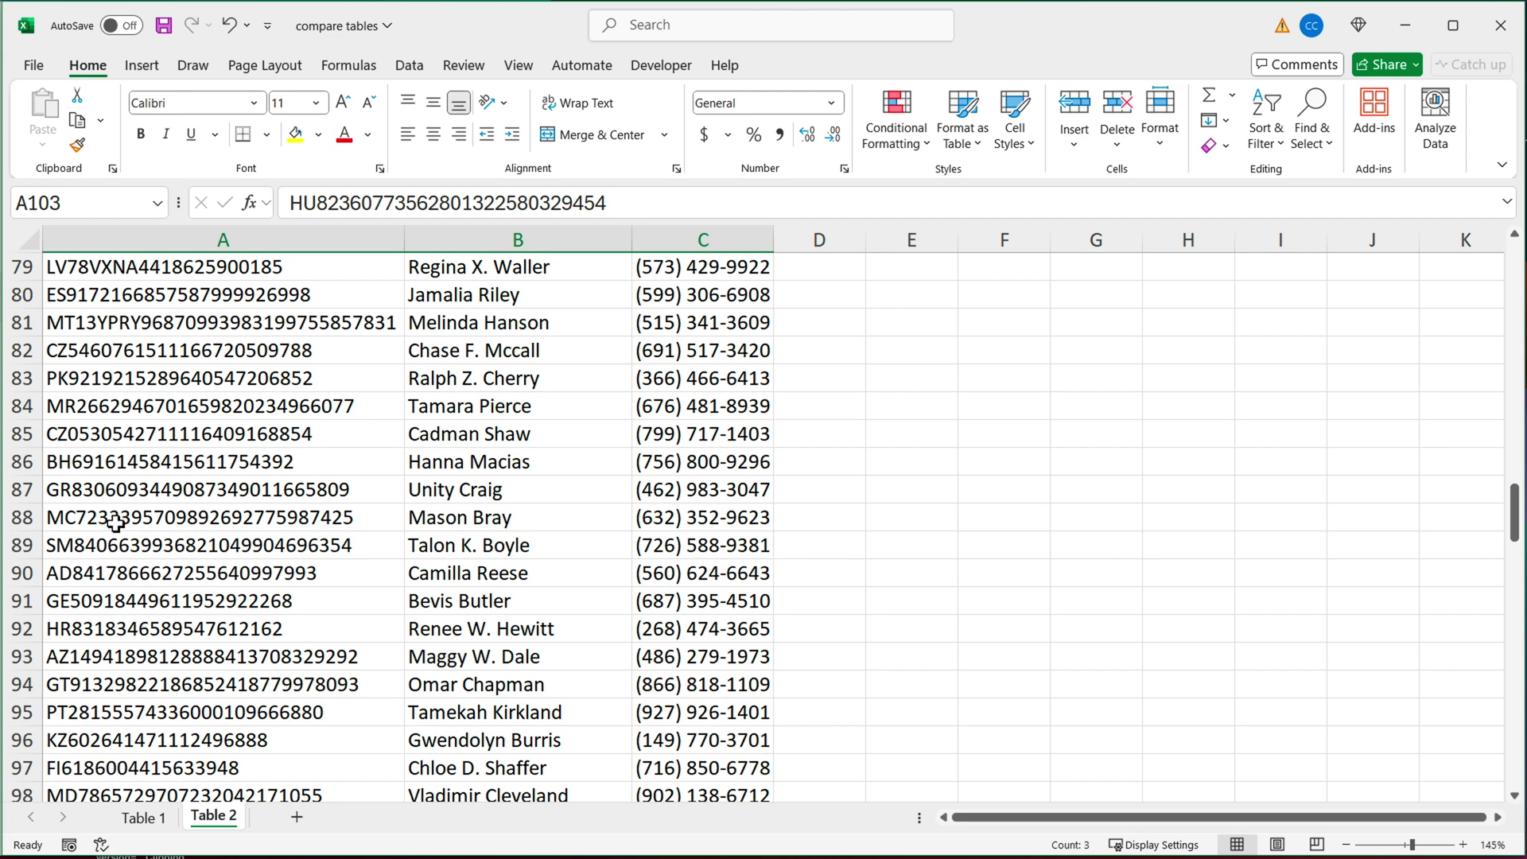
{"action": "left_click", "coordinate": [26, 407]}
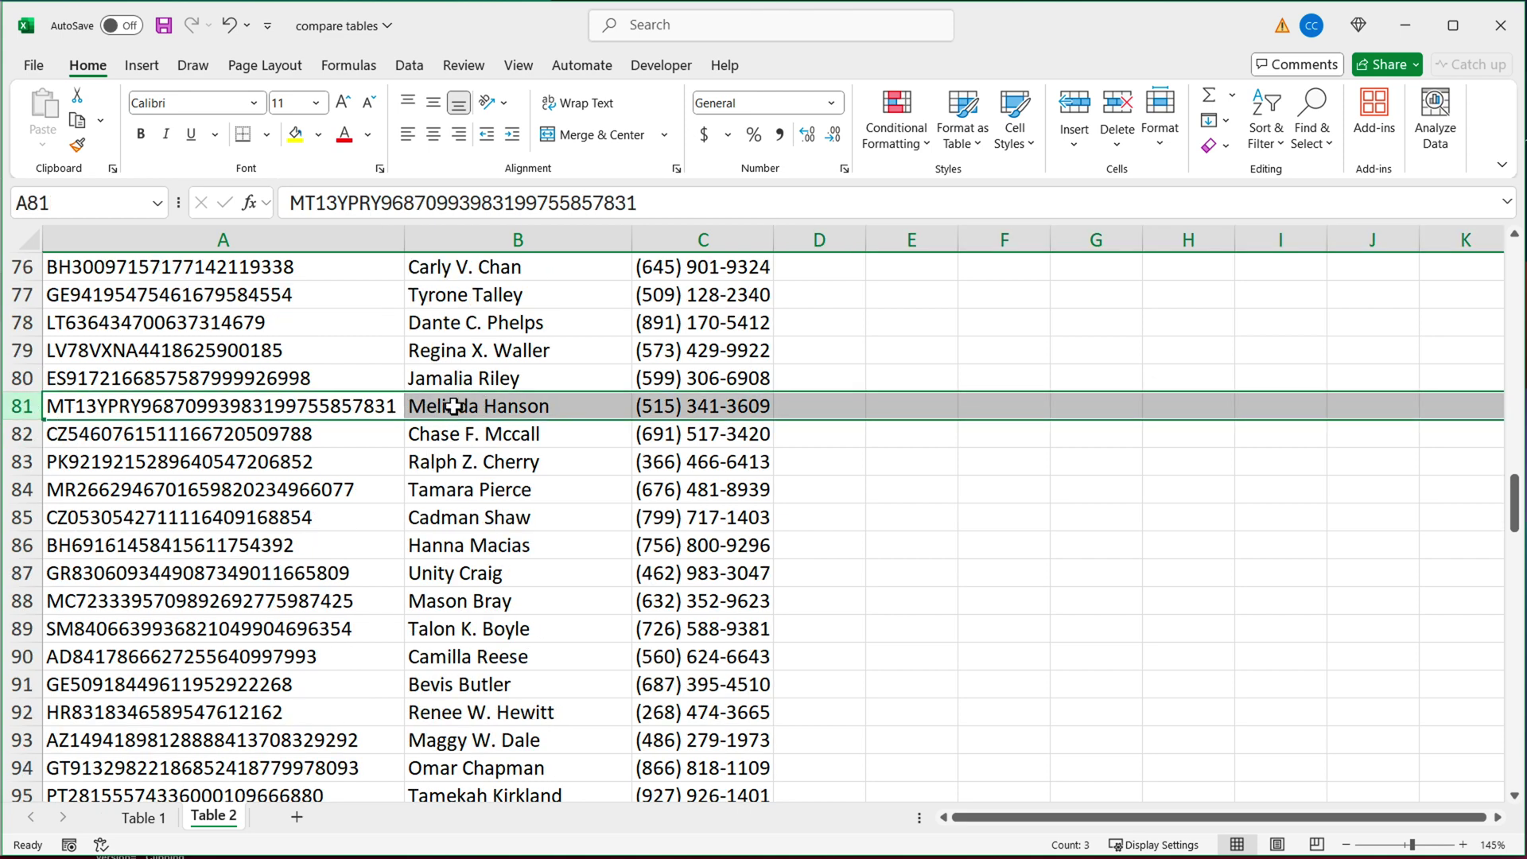
{"action": "left_click", "coordinate": [145, 818]}
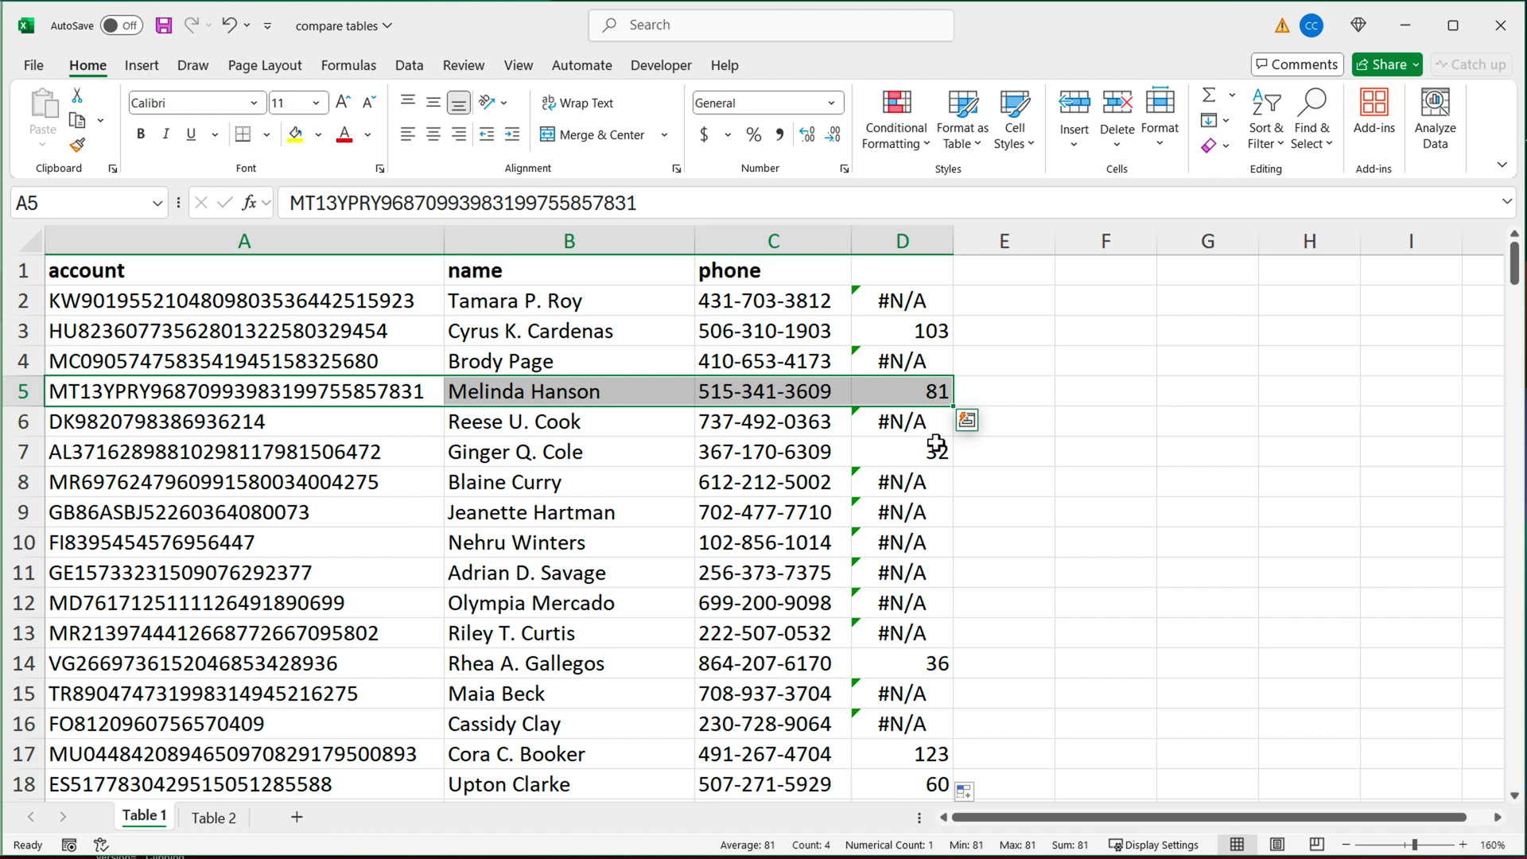
Step: Compare the XMATCH results of matched and unmatched accounts in cells D3, D5 and D8 of Table 1
{"action": "left_click", "coordinate": [931, 336]}
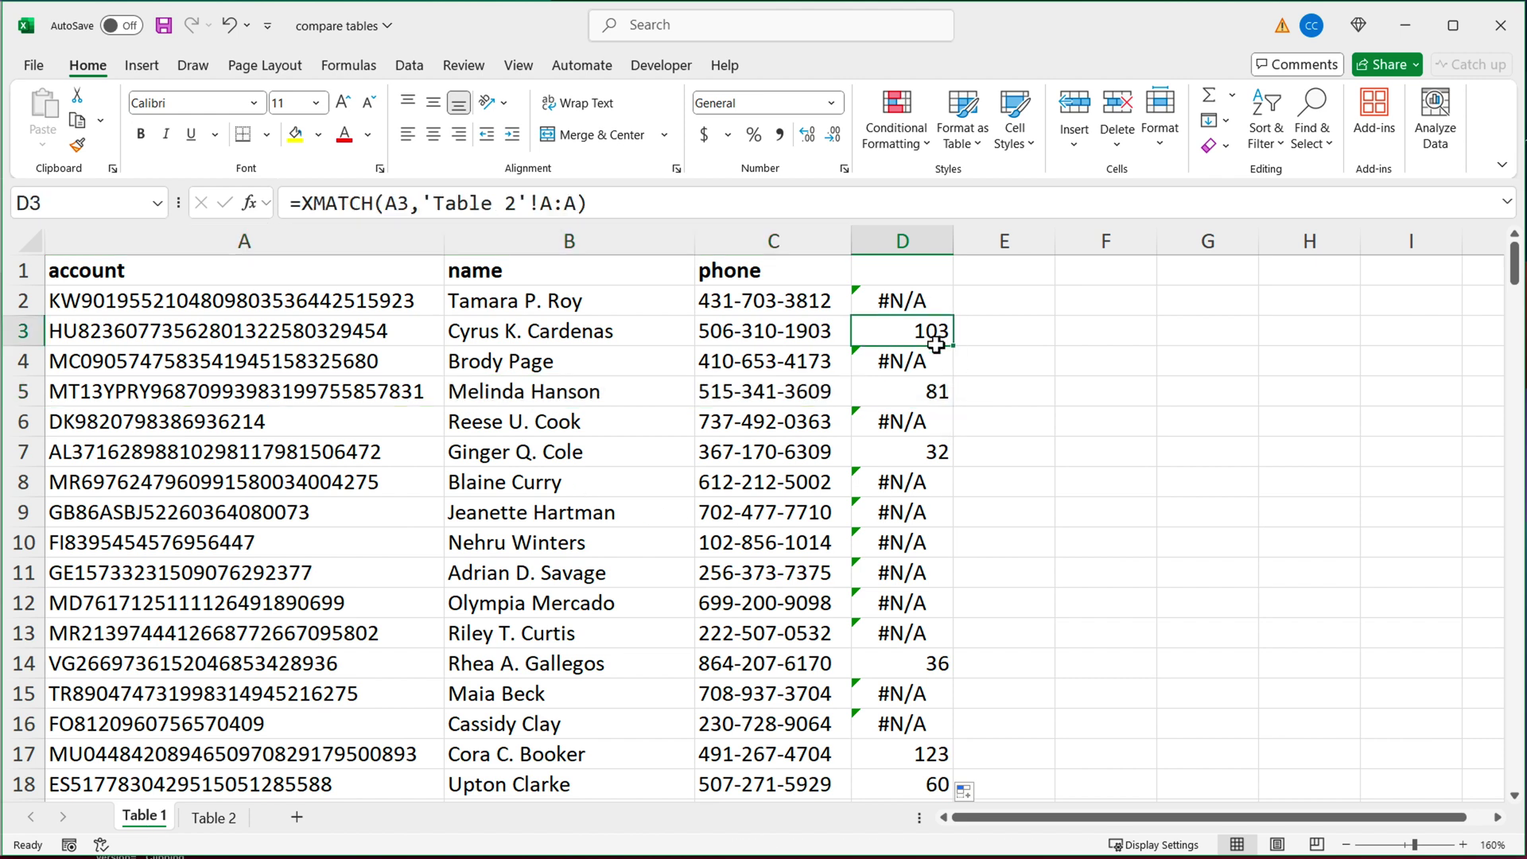
{"action": "left_click", "coordinate": [934, 396]}
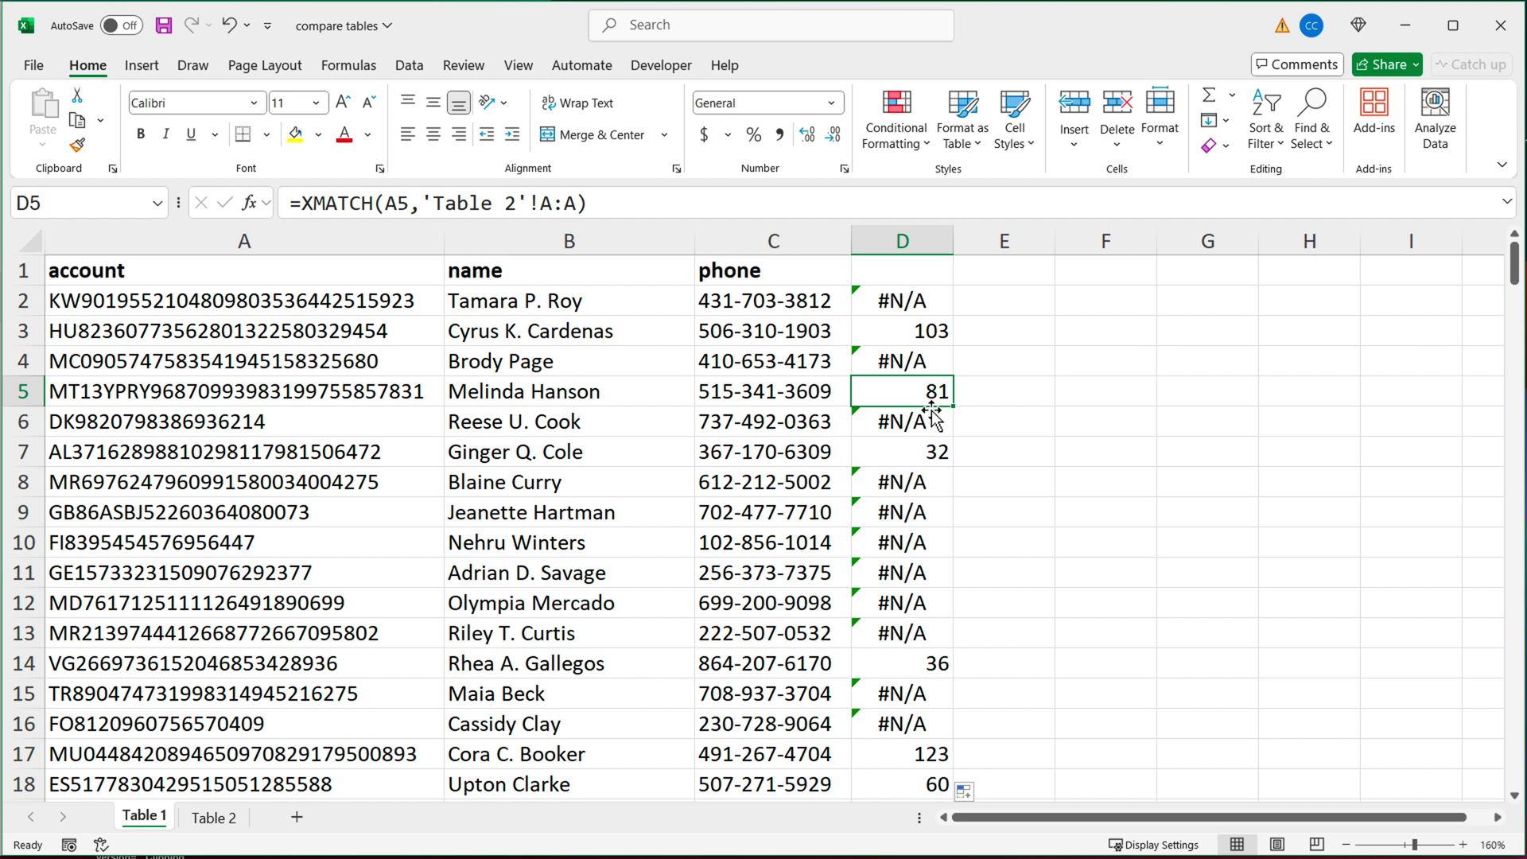
{"action": "left_click", "coordinate": [910, 485]}
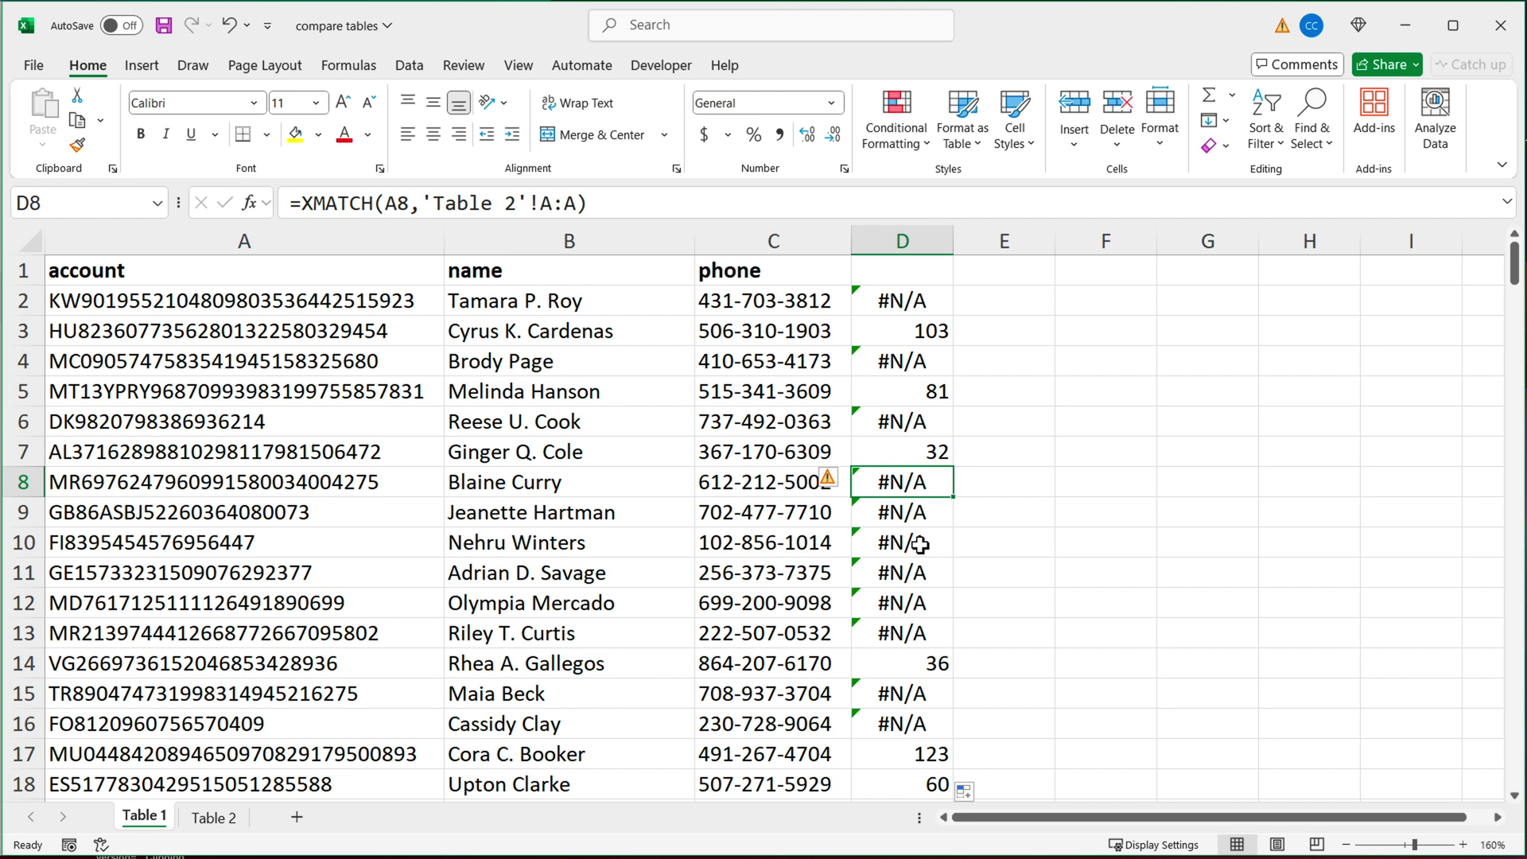
{"action": "left_click", "coordinate": [923, 341]}
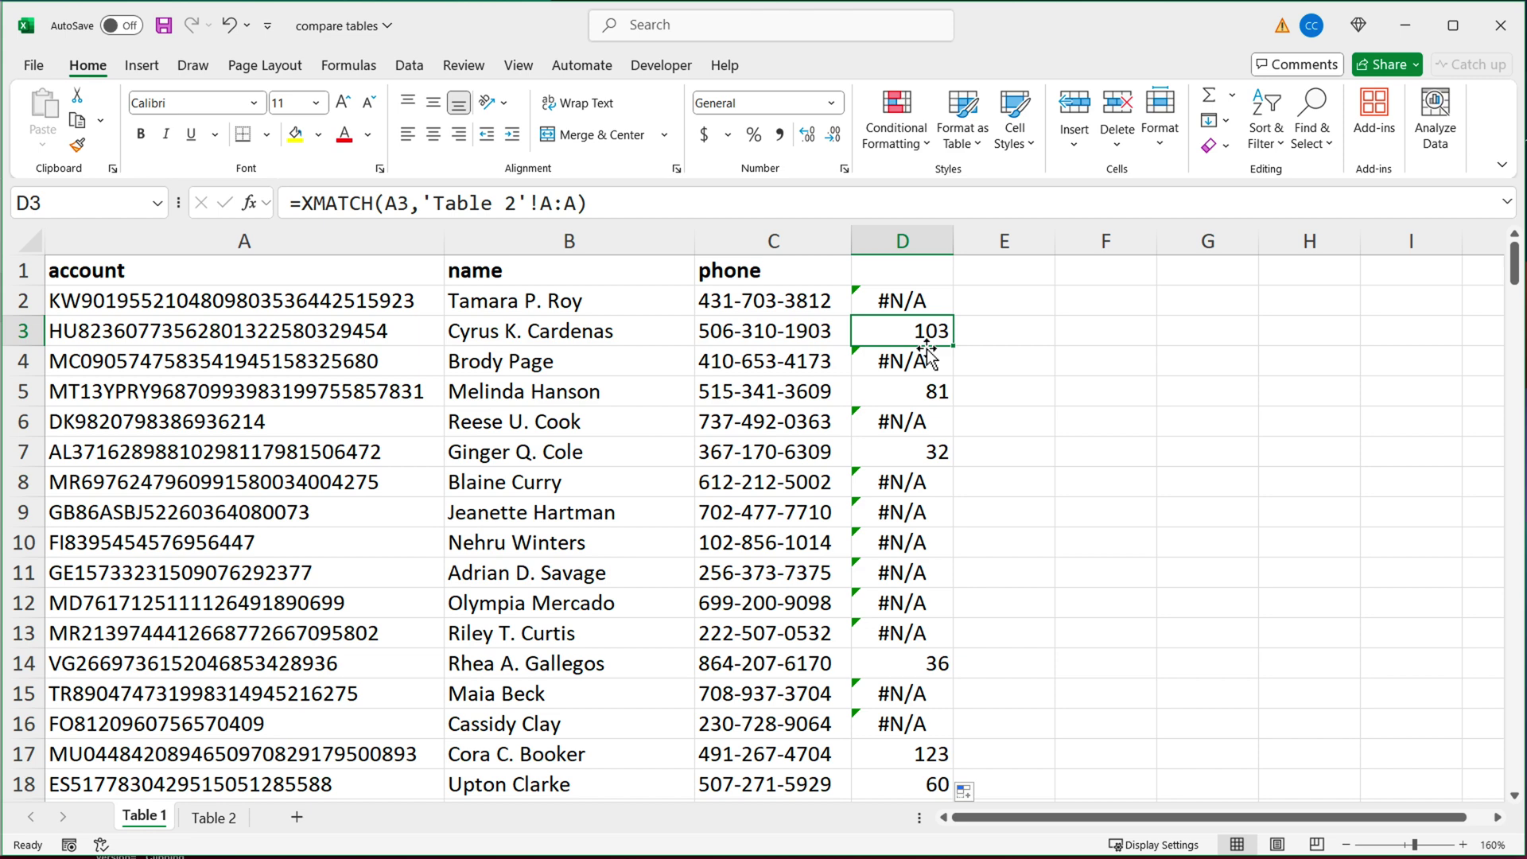
Step: Change the formula in D2 to =ISNUMBER(XMATCH(A2,'Table 2'!A:A)), fill it down column D, and review the results in D2 and D3
{"action": "double_click", "coordinate": [910, 301]}
{"action": "left_click", "coordinate": [867, 304]}
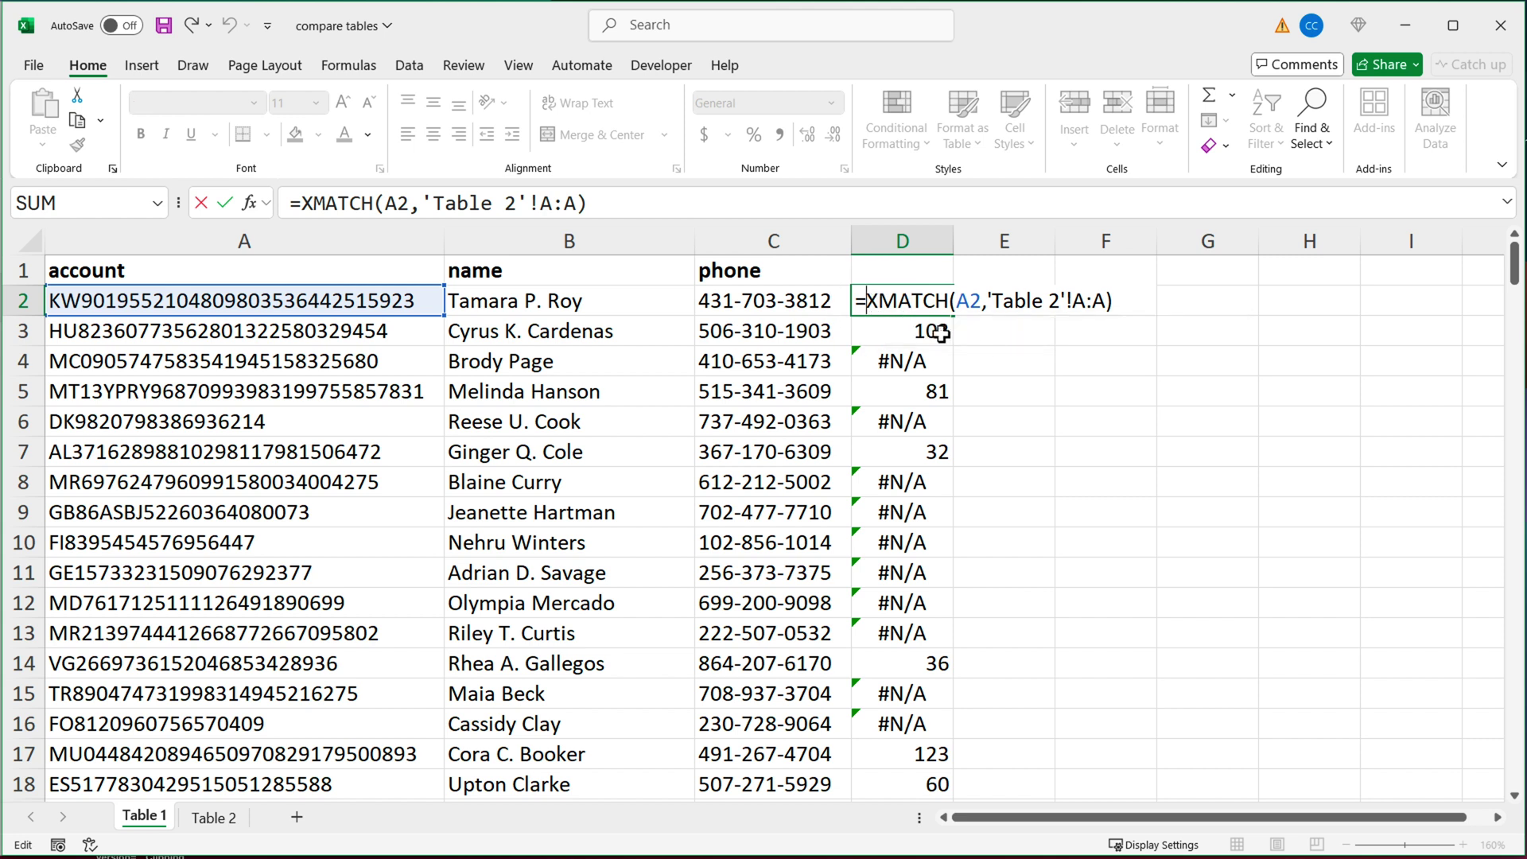
{"action": "type", "text": "ISNUMBER"}
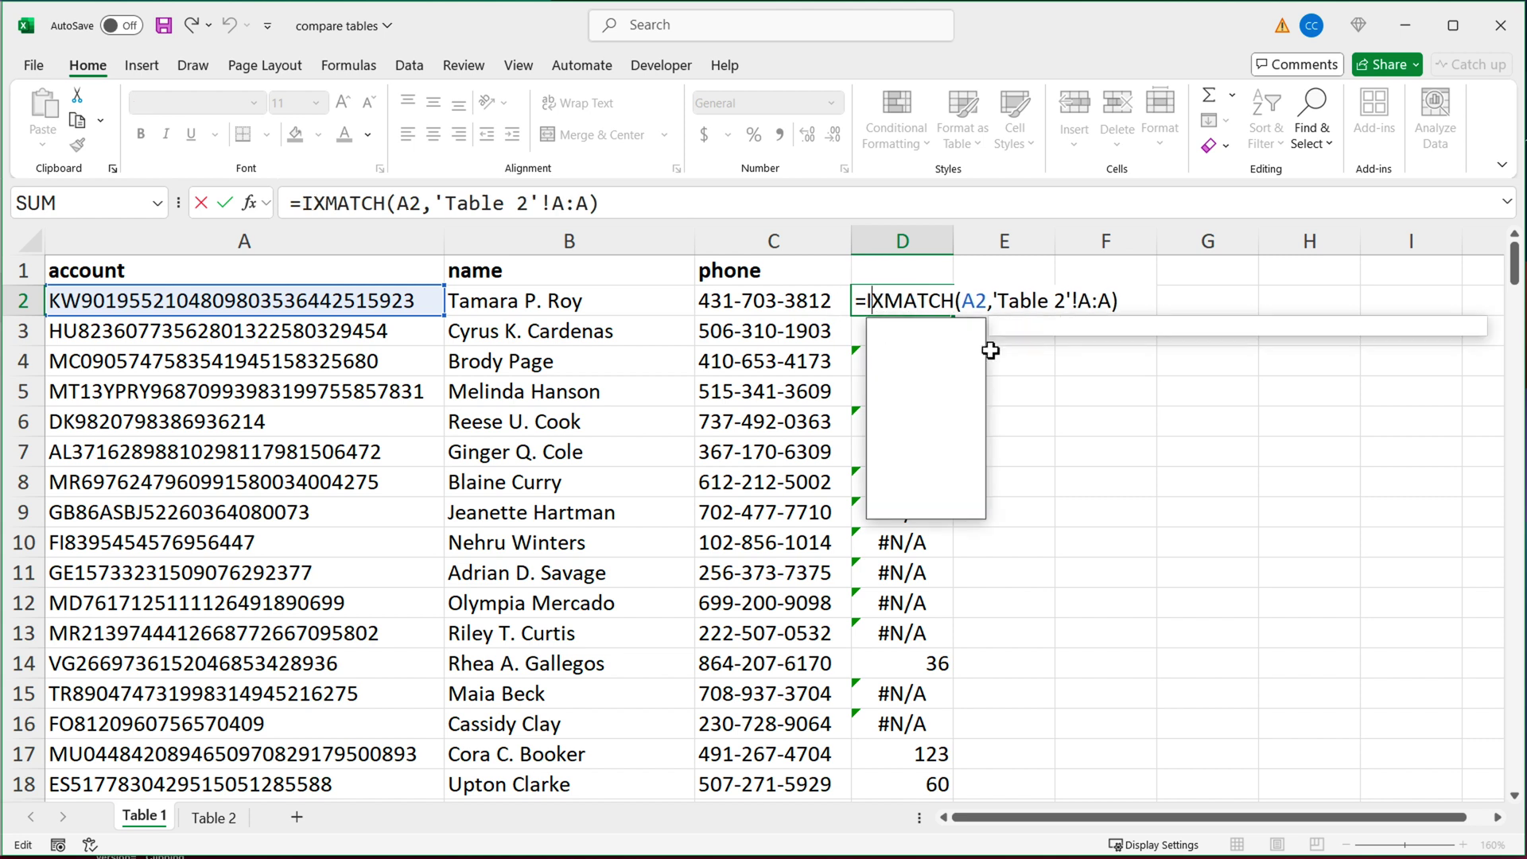
{"action": "type", "text": "("}
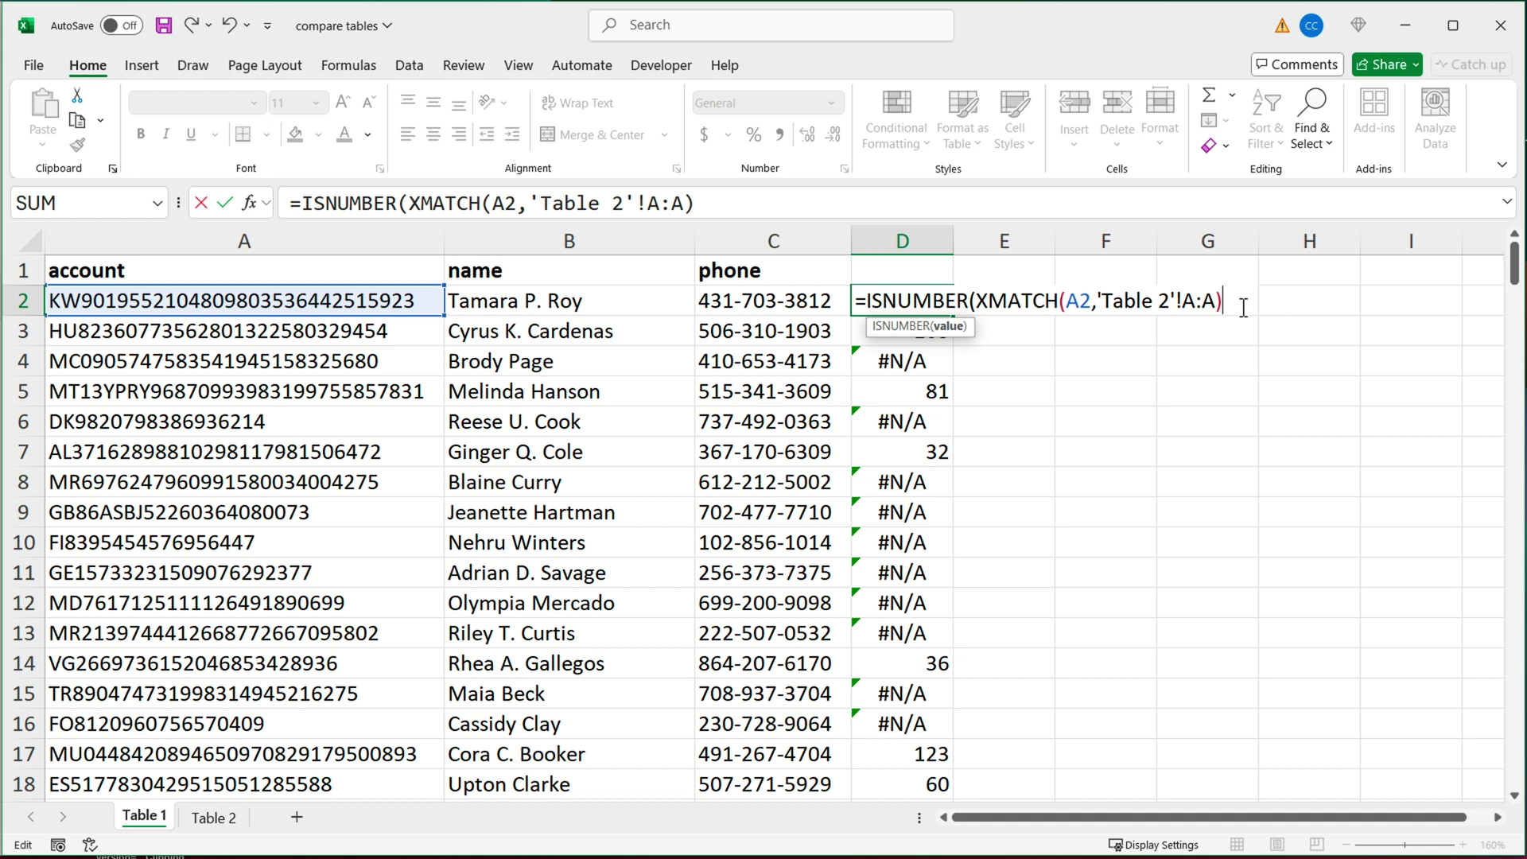
{"action": "type", "text": ")"}
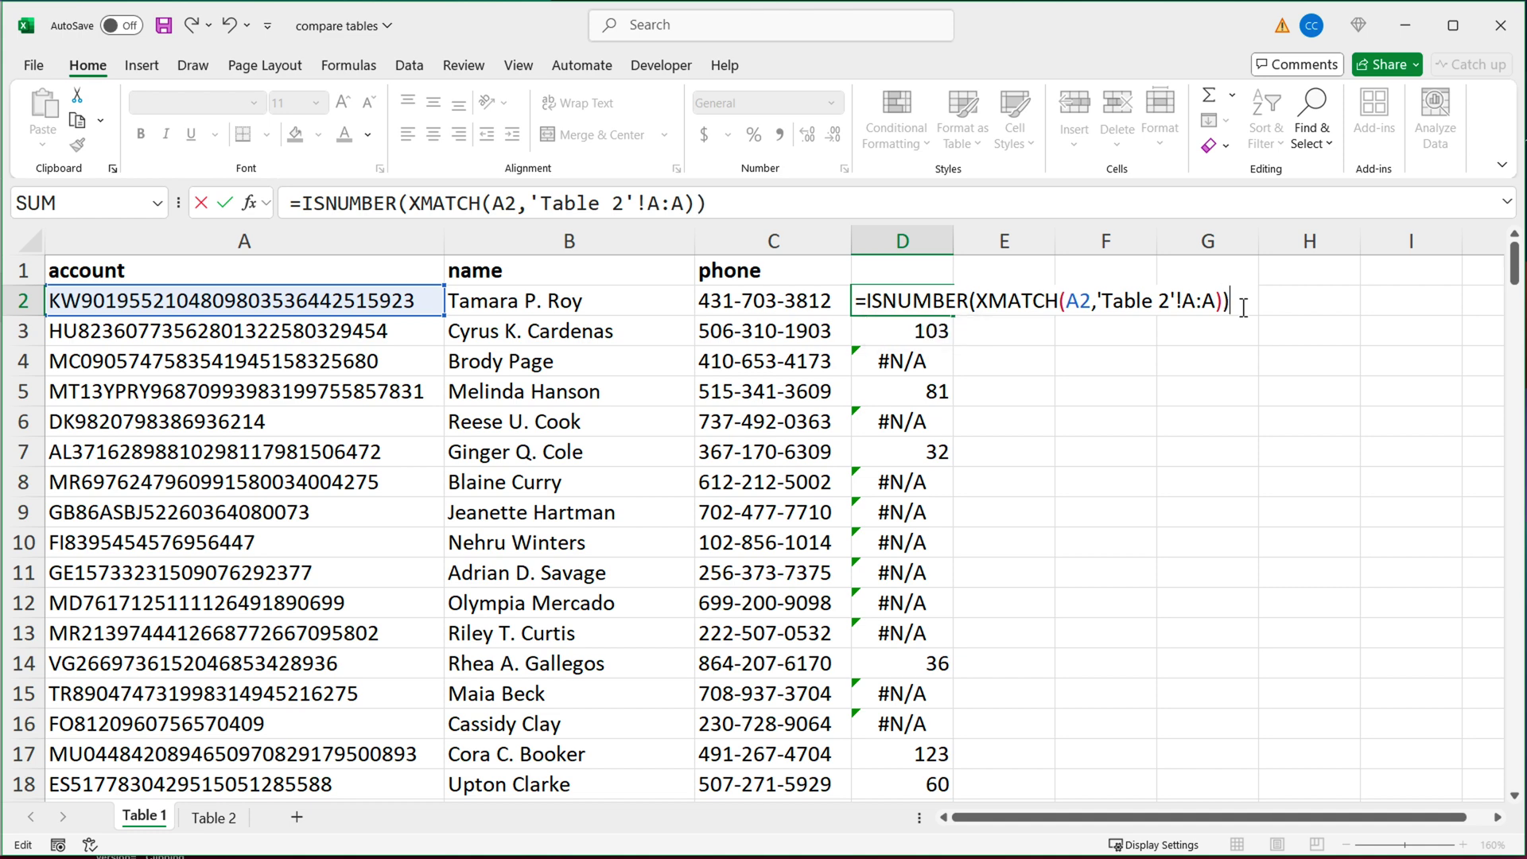
{"action": "key", "text": "Return"}
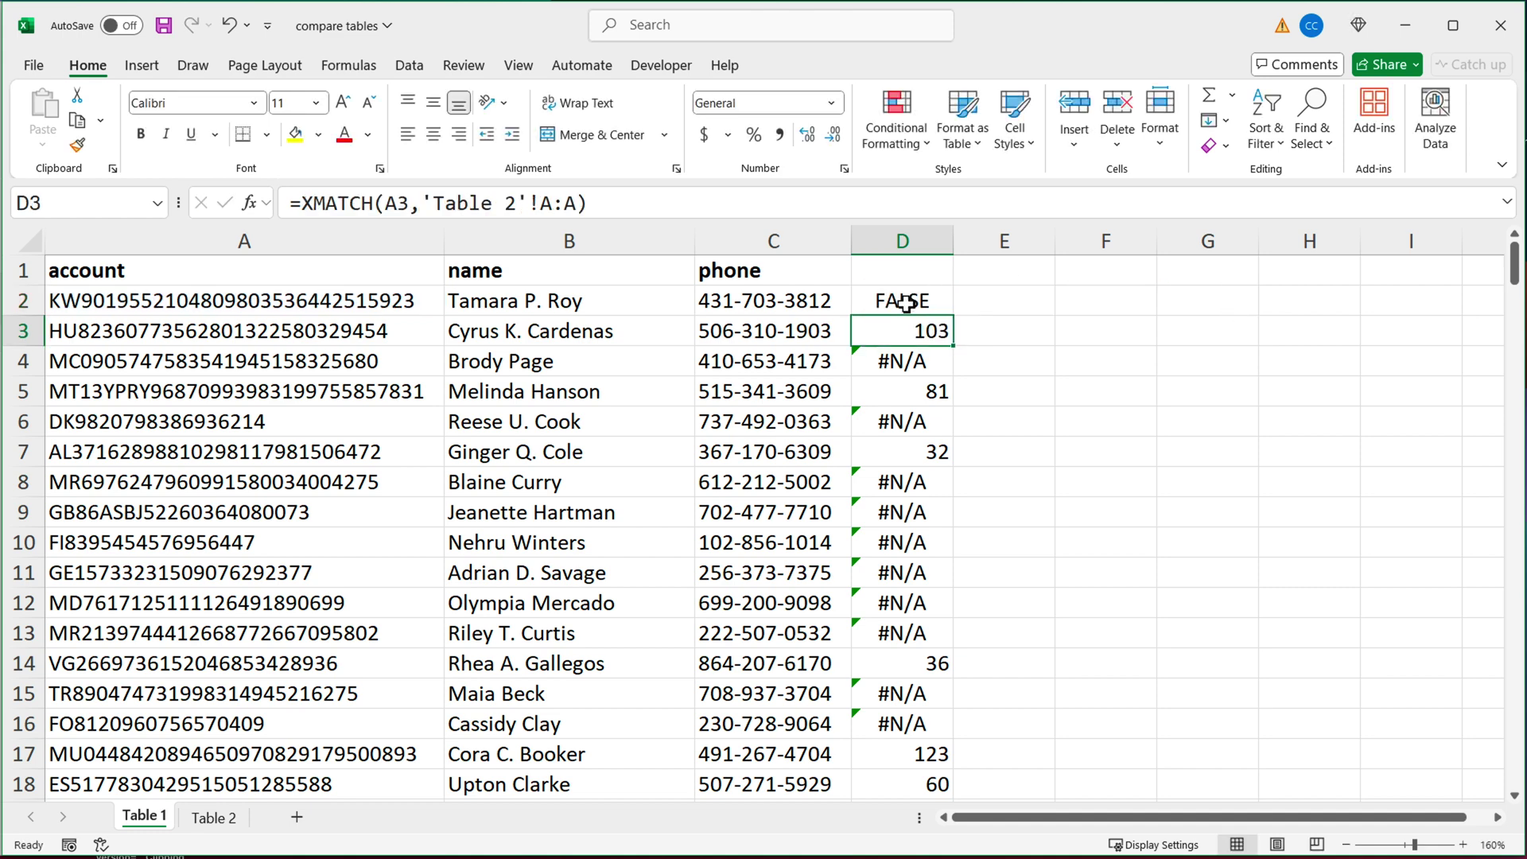
{"action": "left_click", "coordinate": [906, 304]}
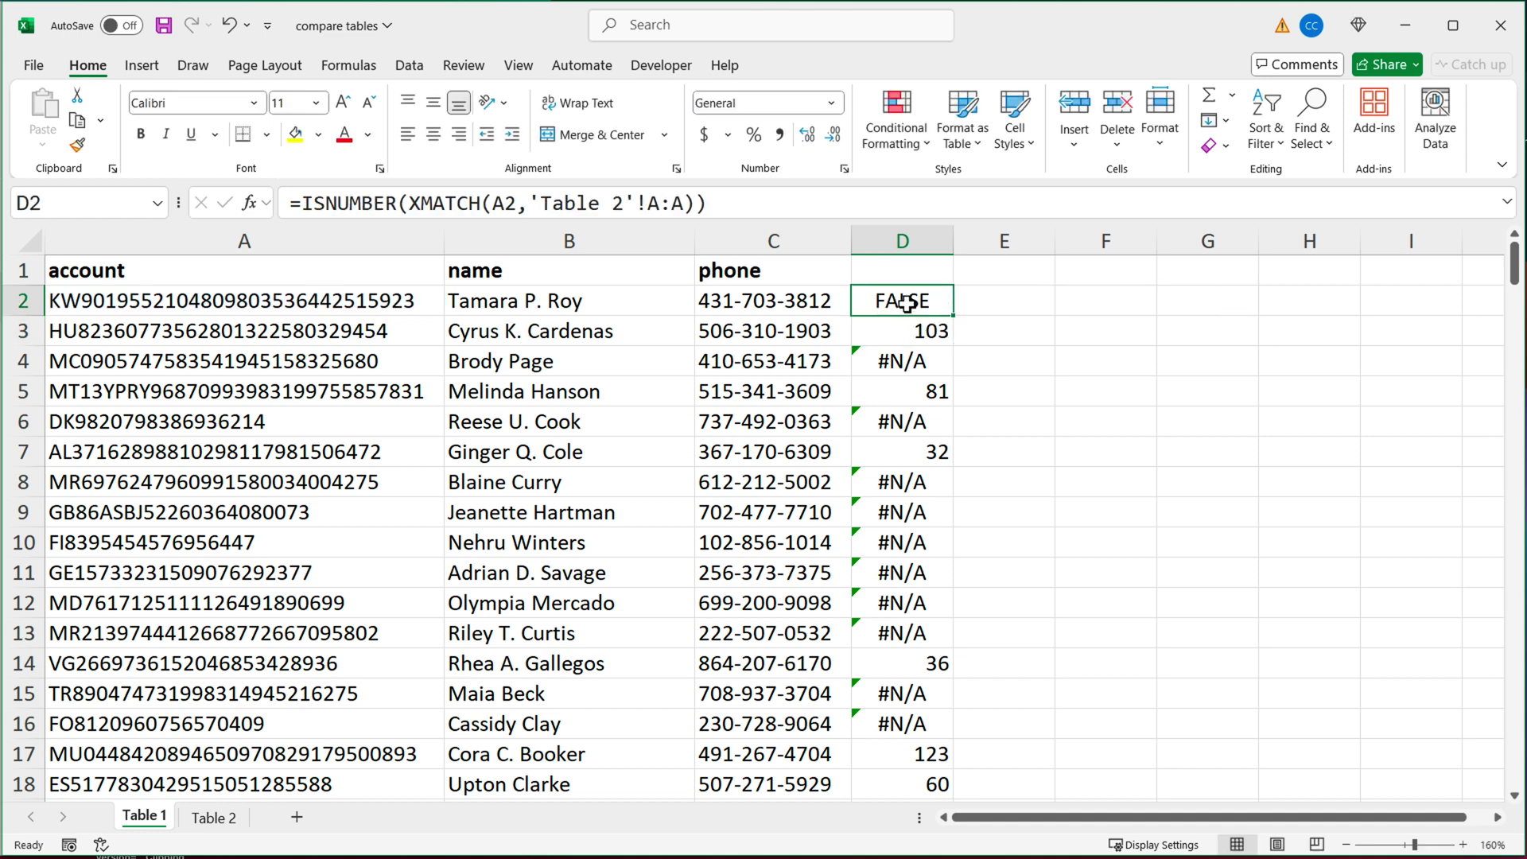
{"action": "double_click", "coordinate": [958, 320]}
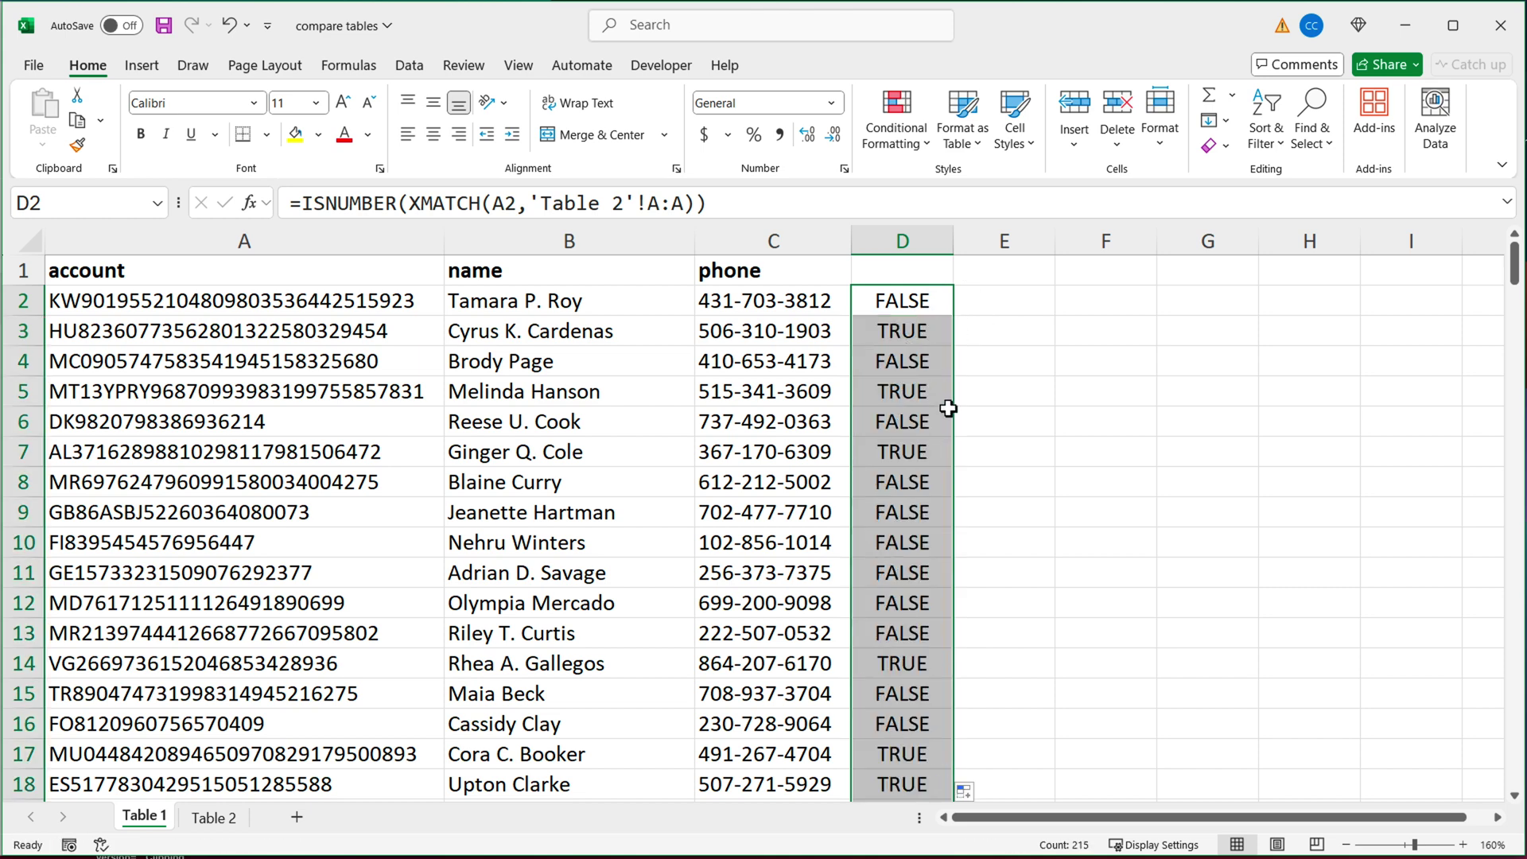
{"action": "left_click", "coordinate": [917, 304]}
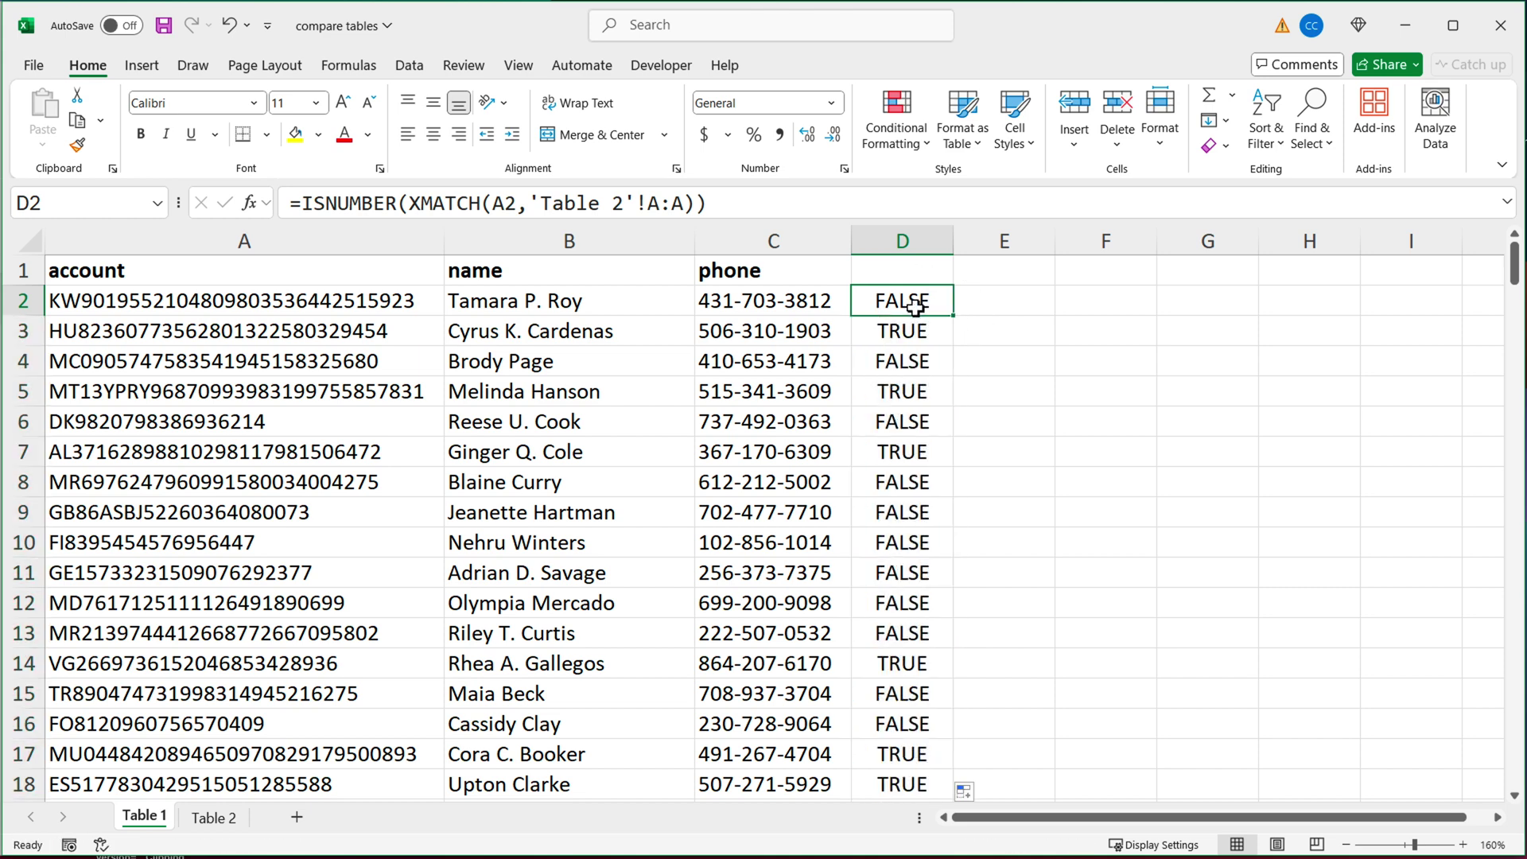
{"action": "left_click", "coordinate": [917, 336]}
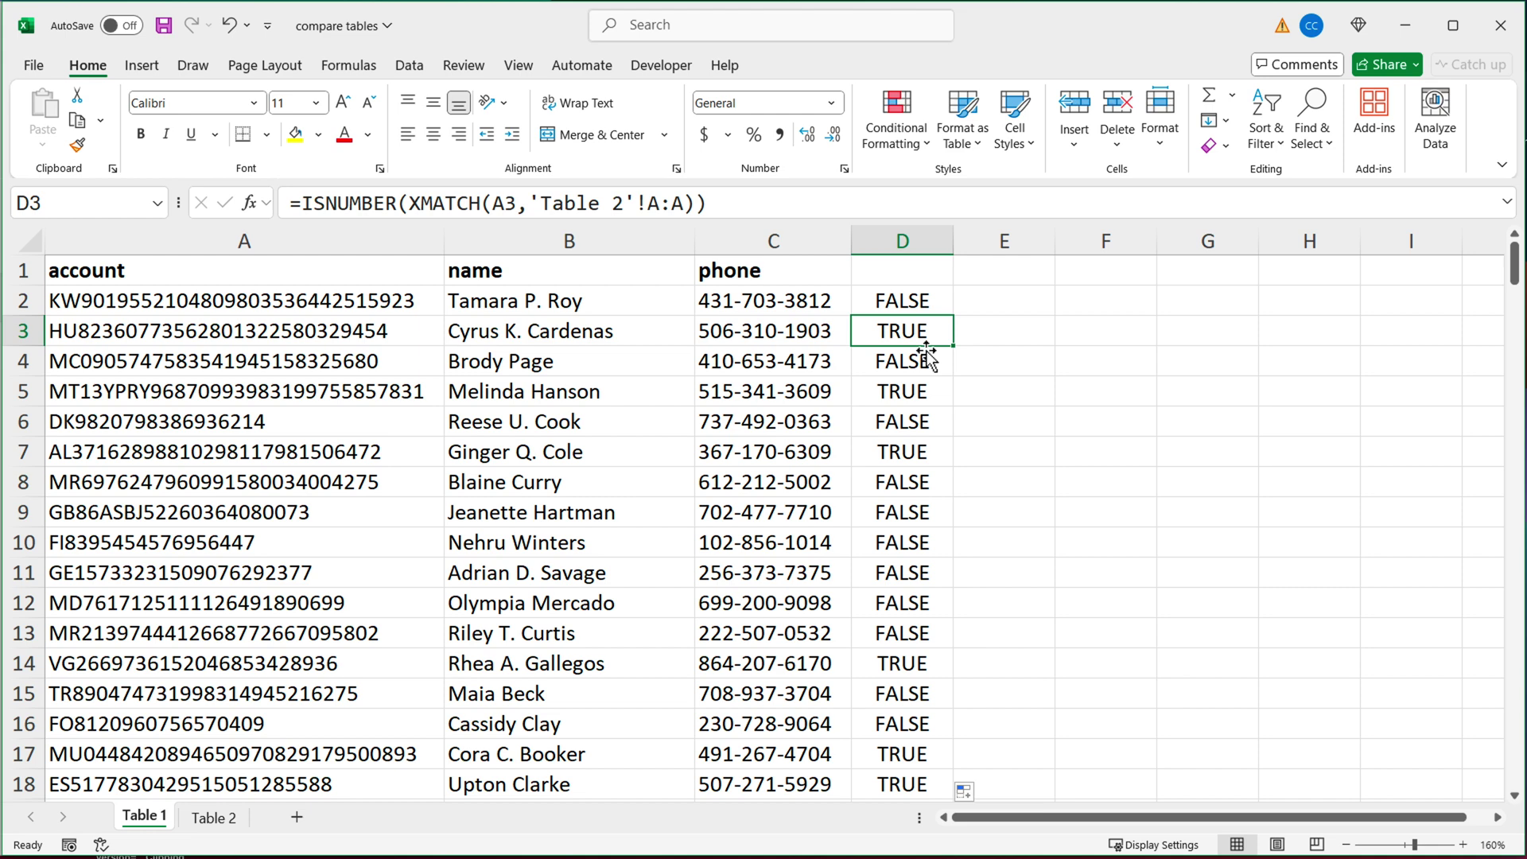
Step: Remove the ISNUMBER wrapper in D2 to restore =XMATCH(A2,'Table 2'!A:A), and fill the formula down column D
{"action": "left_click", "coordinate": [905, 302]}
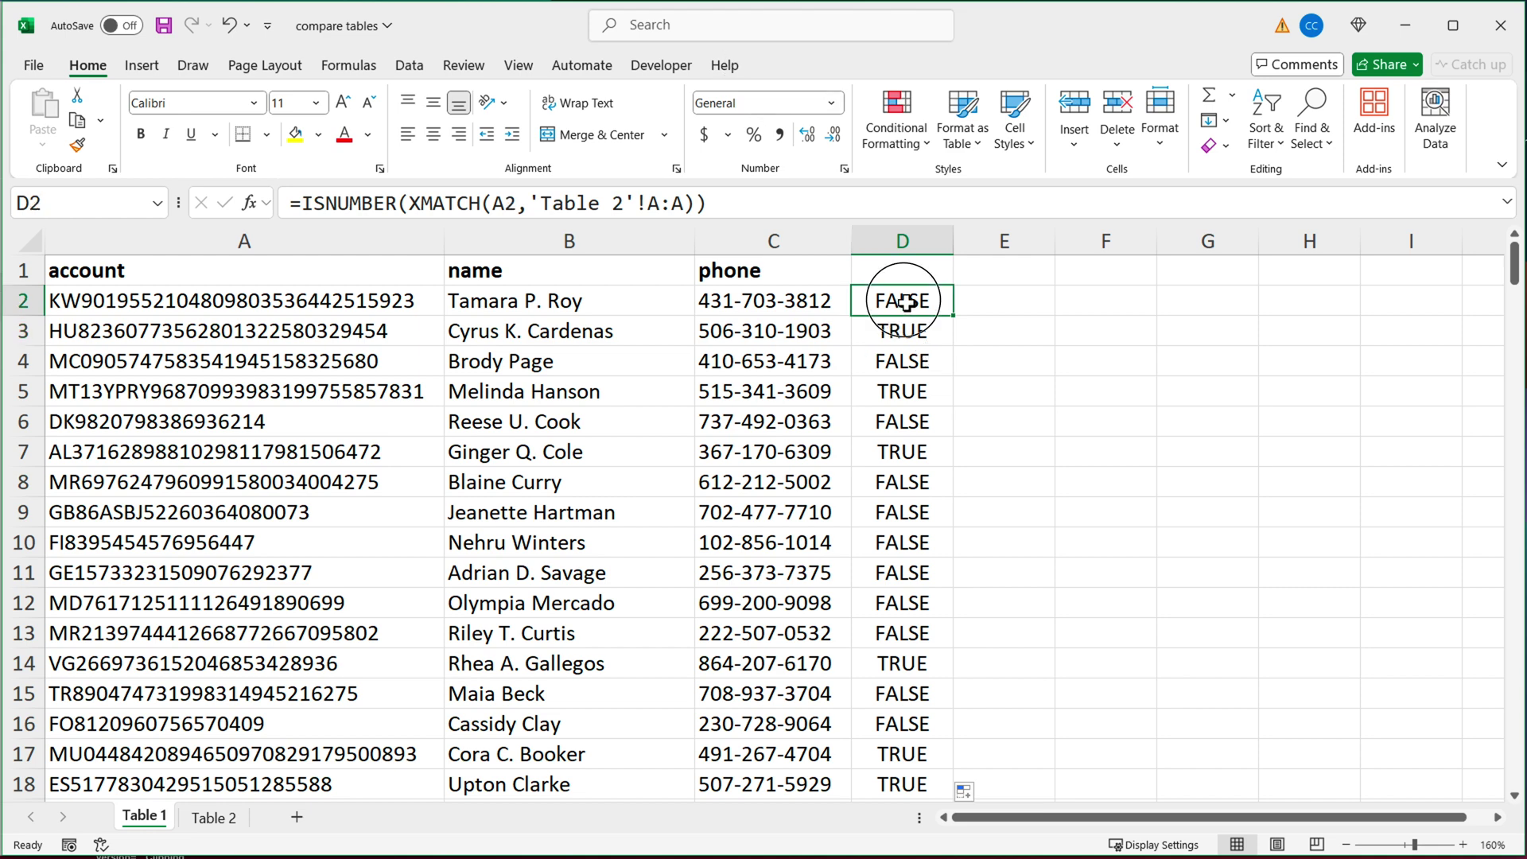
{"action": "double_click", "coordinate": [905, 302]}
{"action": "left_click", "coordinate": [891, 300]}
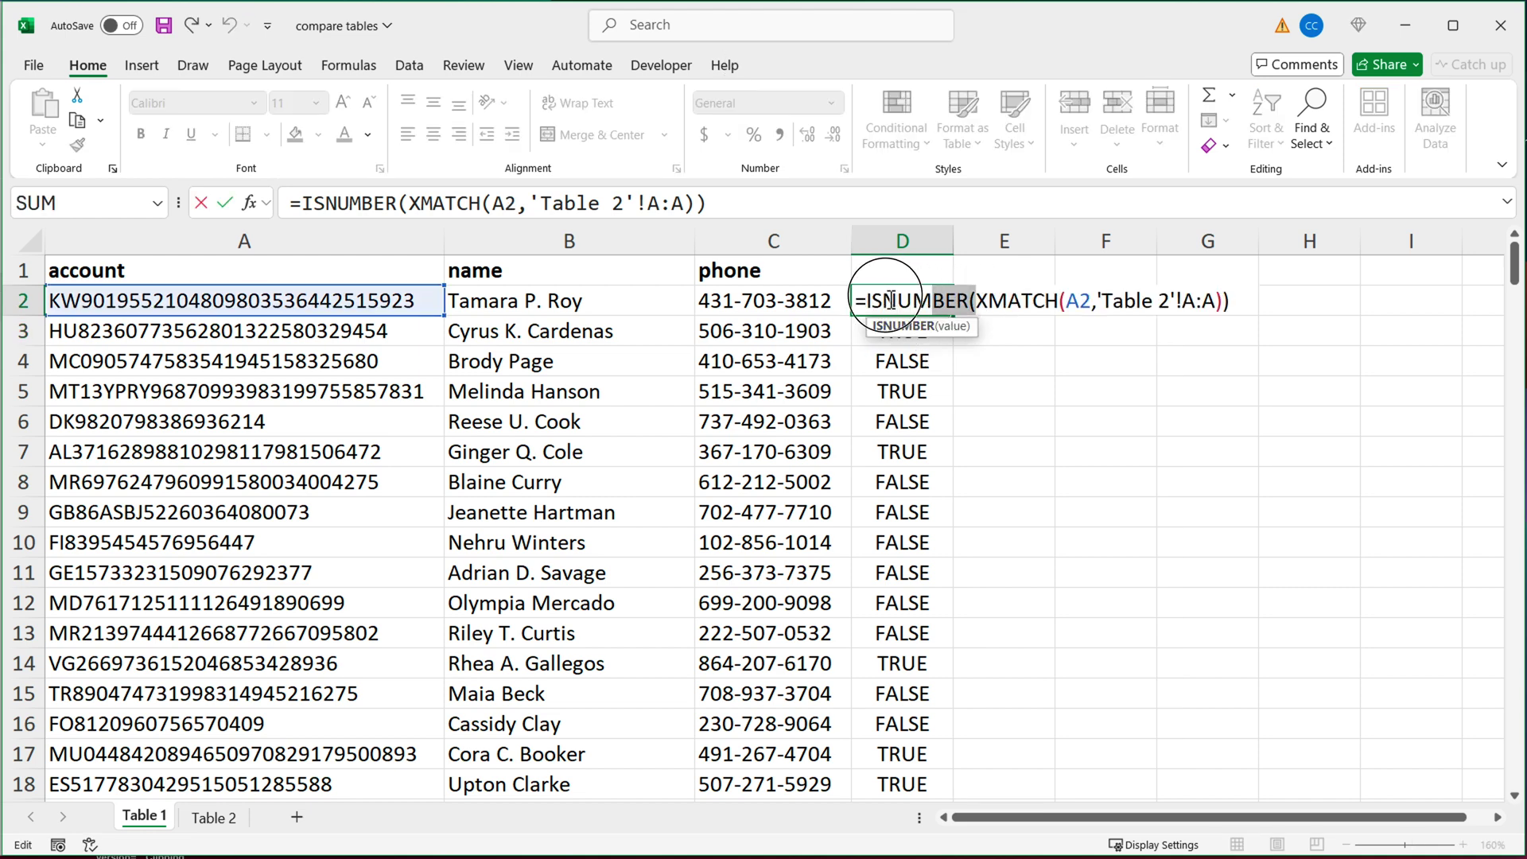
{"action": "double_click", "coordinate": [891, 300]}
{"action": "key", "text": "BackSpace"}
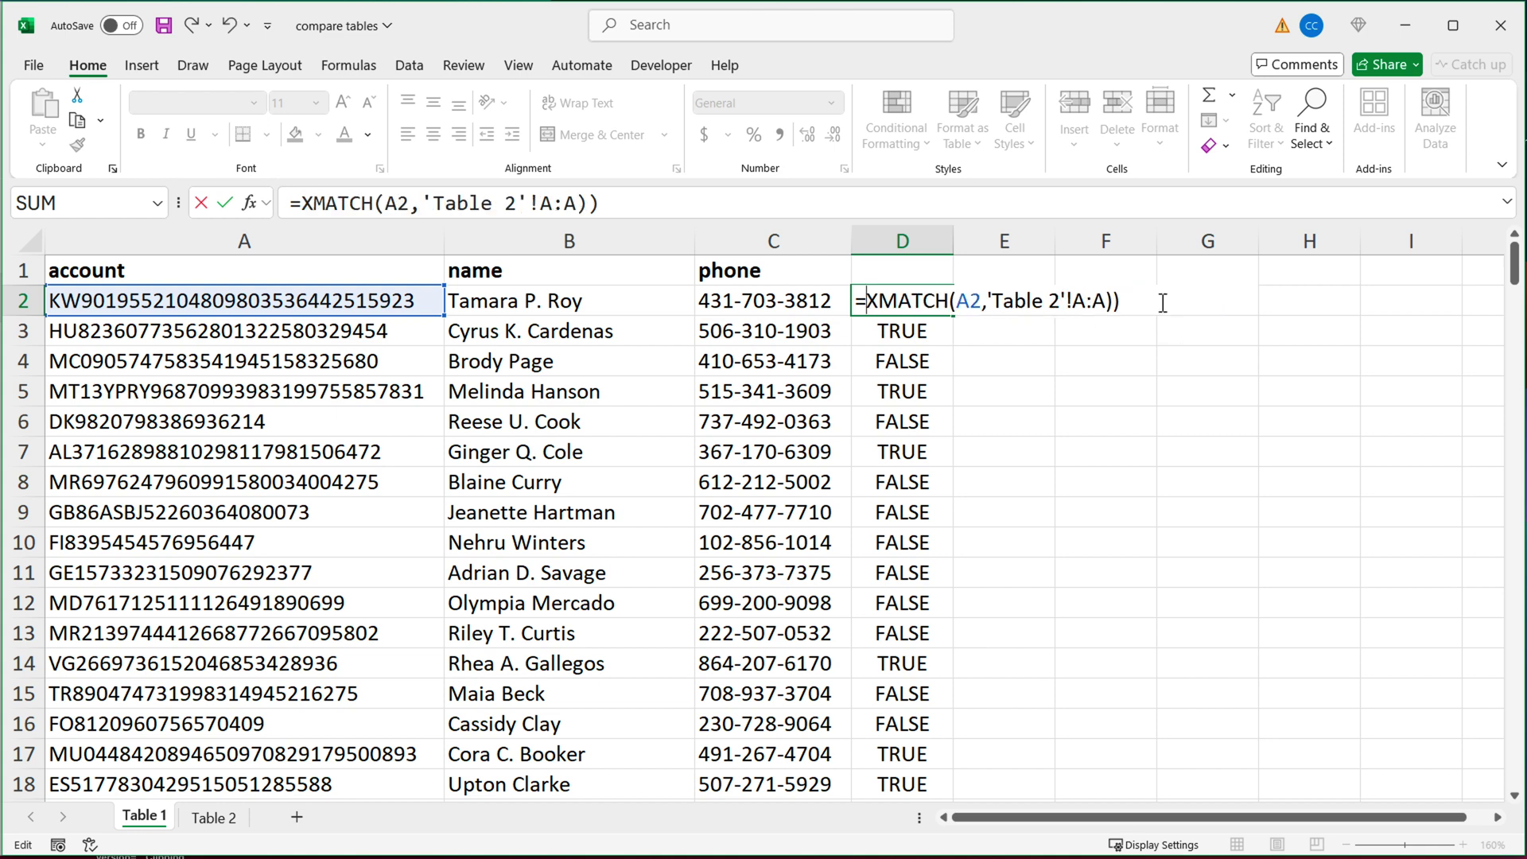
{"action": "left_click", "coordinate": [1149, 301]}
{"action": "key", "text": "BackSpace"}
{"action": "key", "text": "Return"}
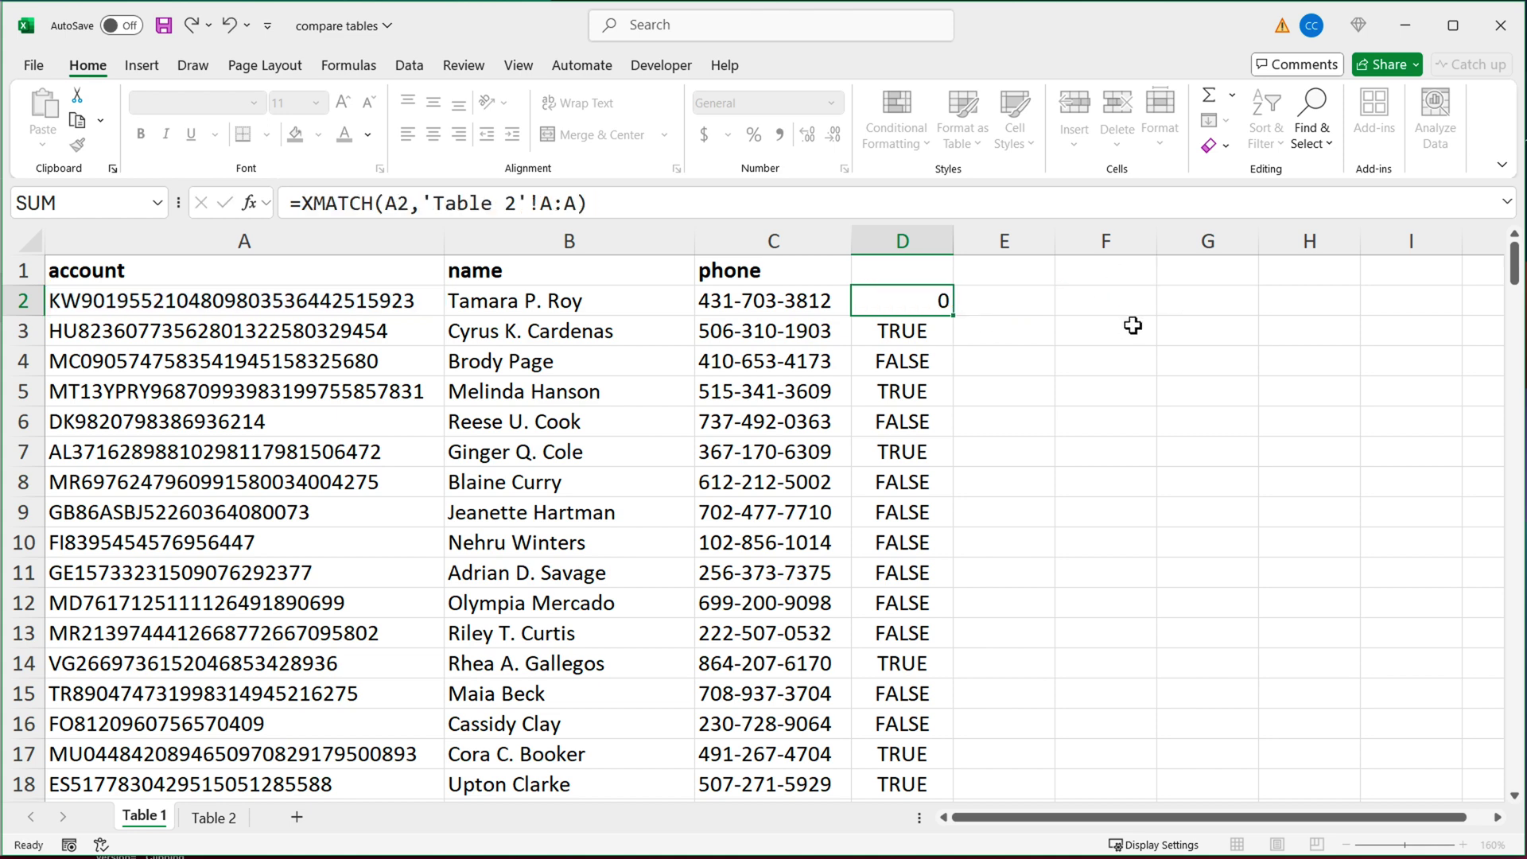
{"action": "left_click", "coordinate": [945, 307]}
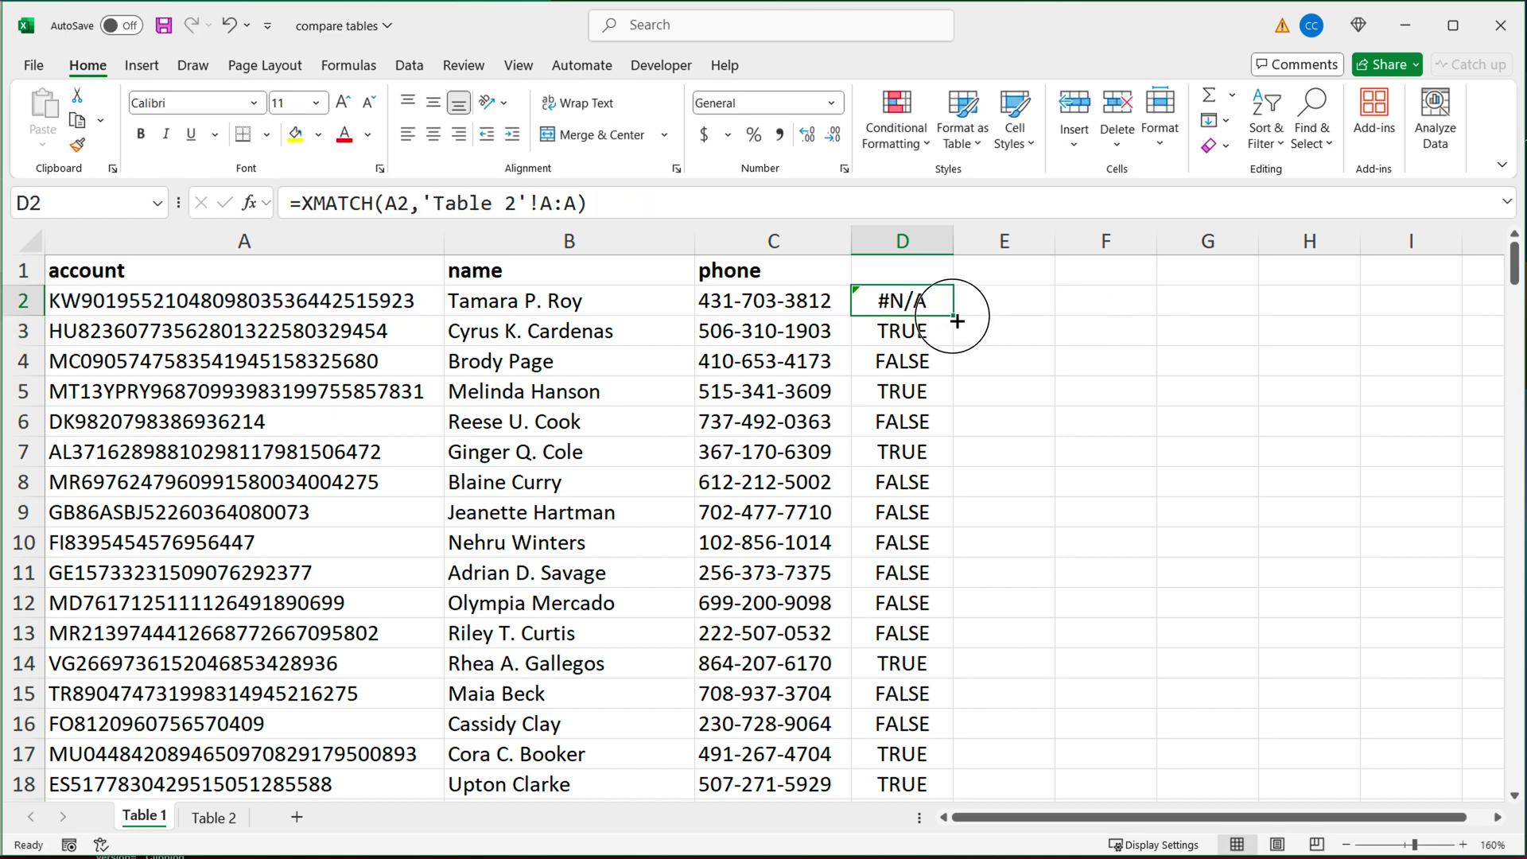
{"action": "double_click", "coordinate": [954, 318]}
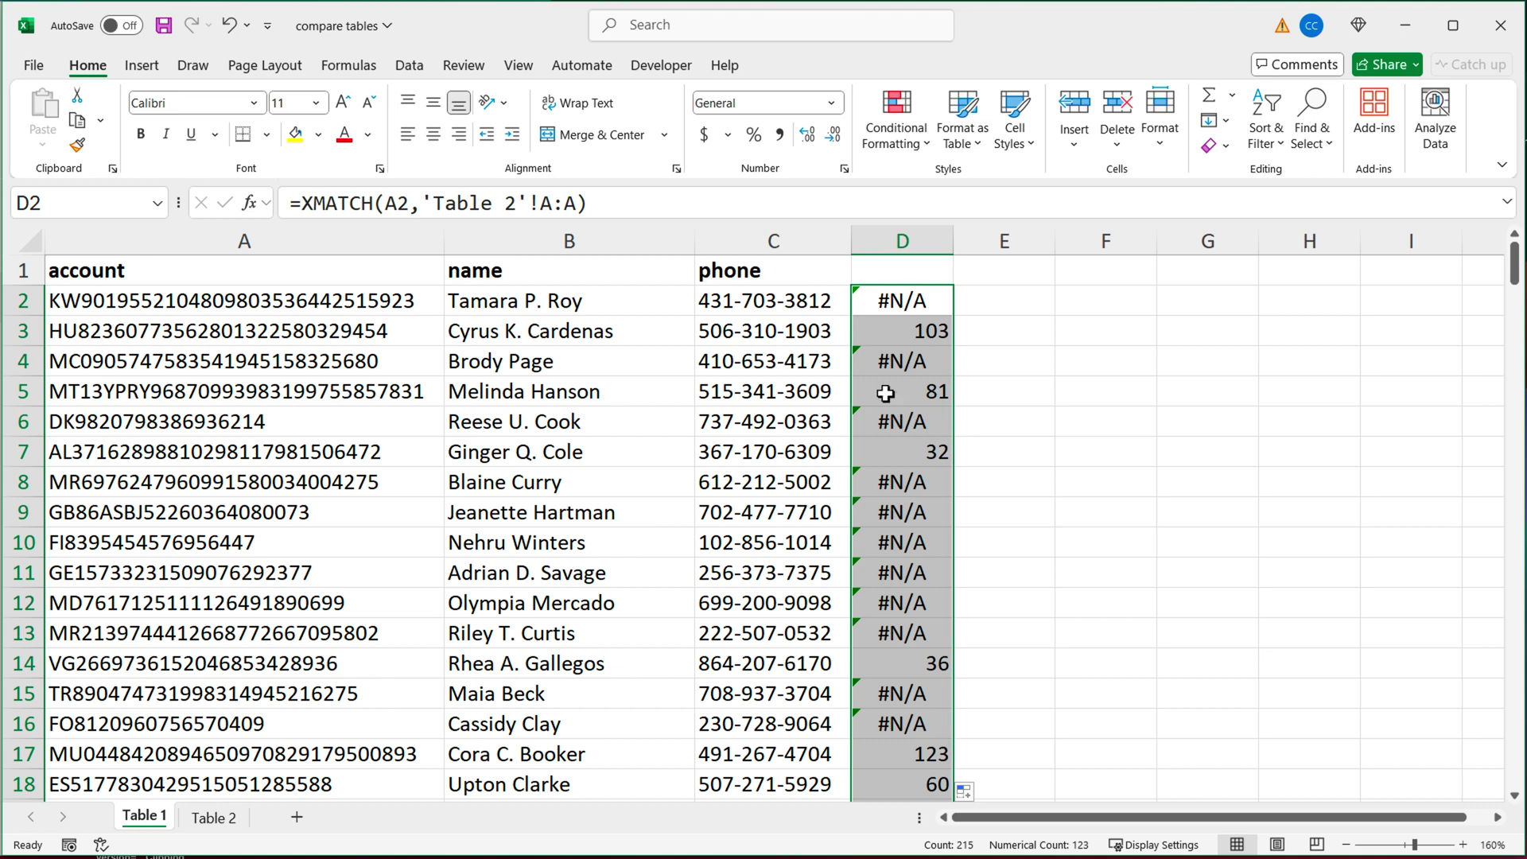
Step: Review the XMATCH formula in D3 and examine the Table 2 account column it searches, starting from cell A1
{"action": "left_click", "coordinate": [914, 334]}
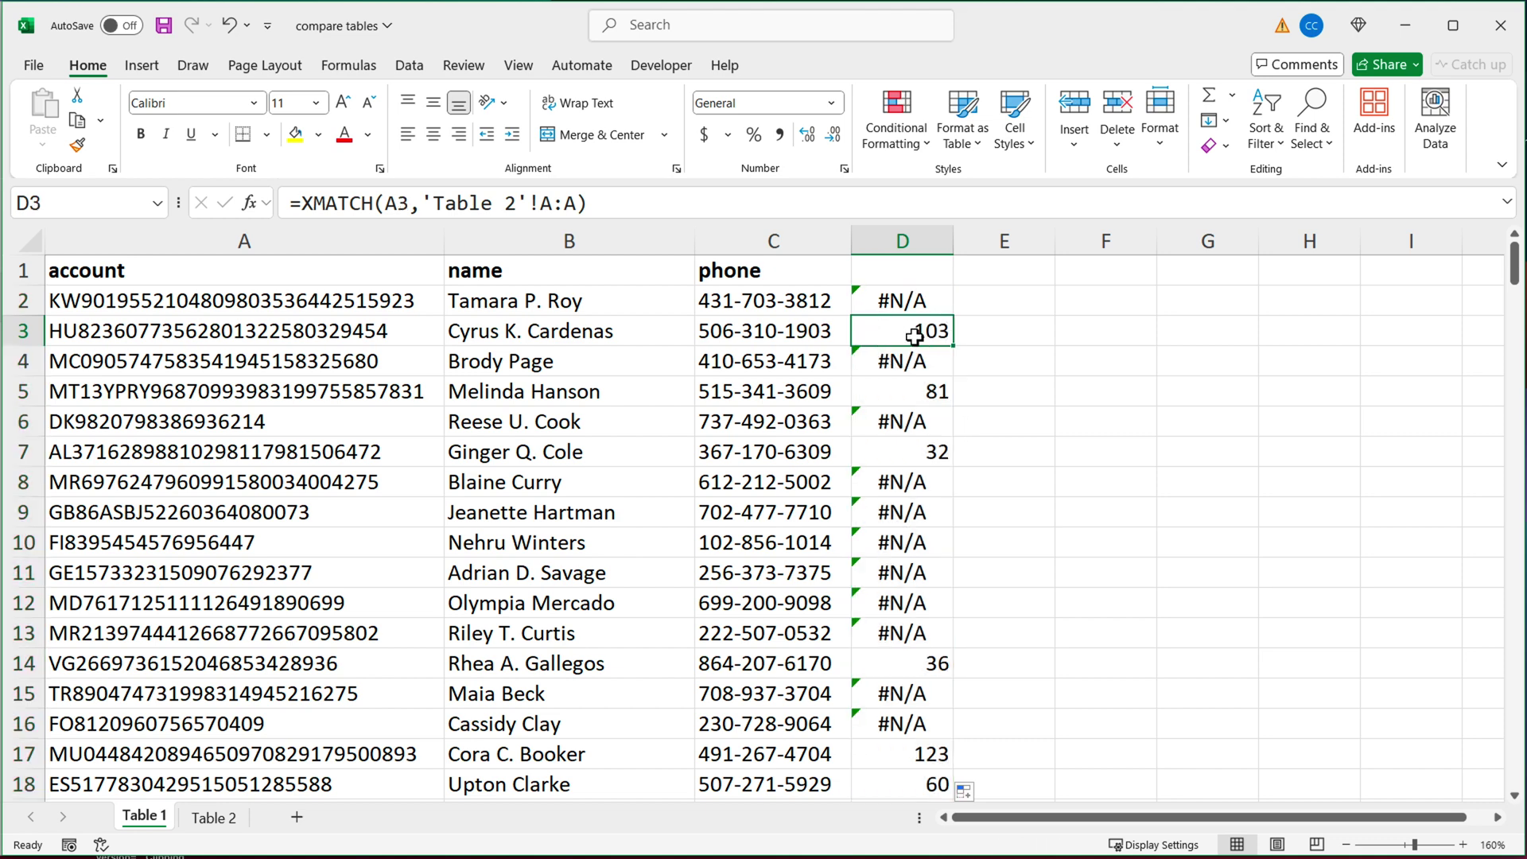
{"action": "left_click", "coordinate": [219, 819]}
{"action": "left_click", "coordinate": [251, 351]}
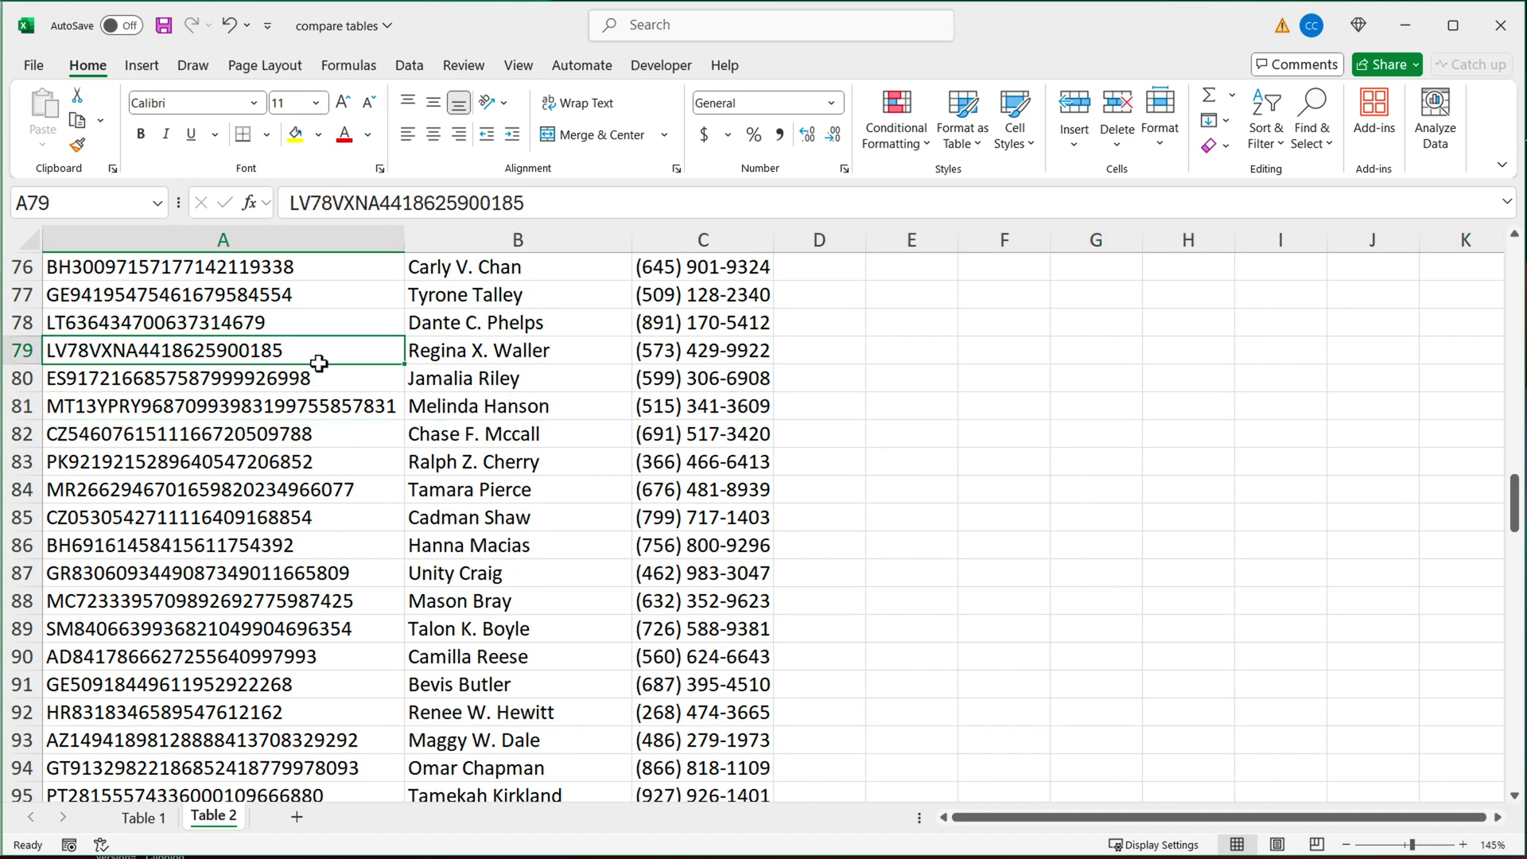
{"action": "key", "text": "ctrl+Home"}
{"action": "left_click", "coordinate": [326, 246]}
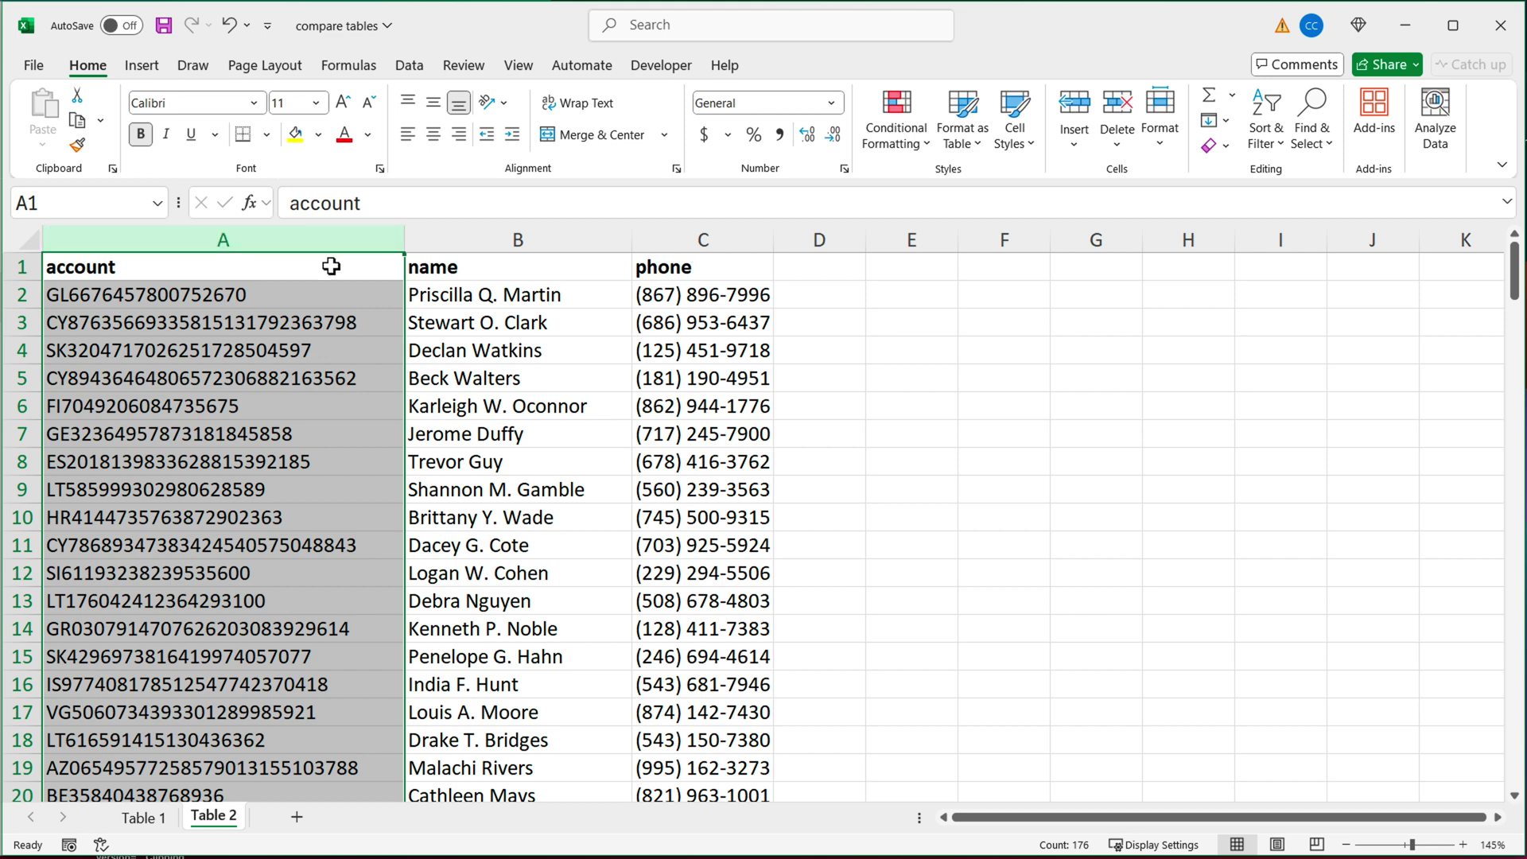
{"action": "left_click", "coordinate": [328, 265]}
Step: Insert eight blank rows above the header row on the Table 2 sheet
{"action": "left_click_drag", "start_coordinate": [28, 268], "coordinate": [24, 463]}
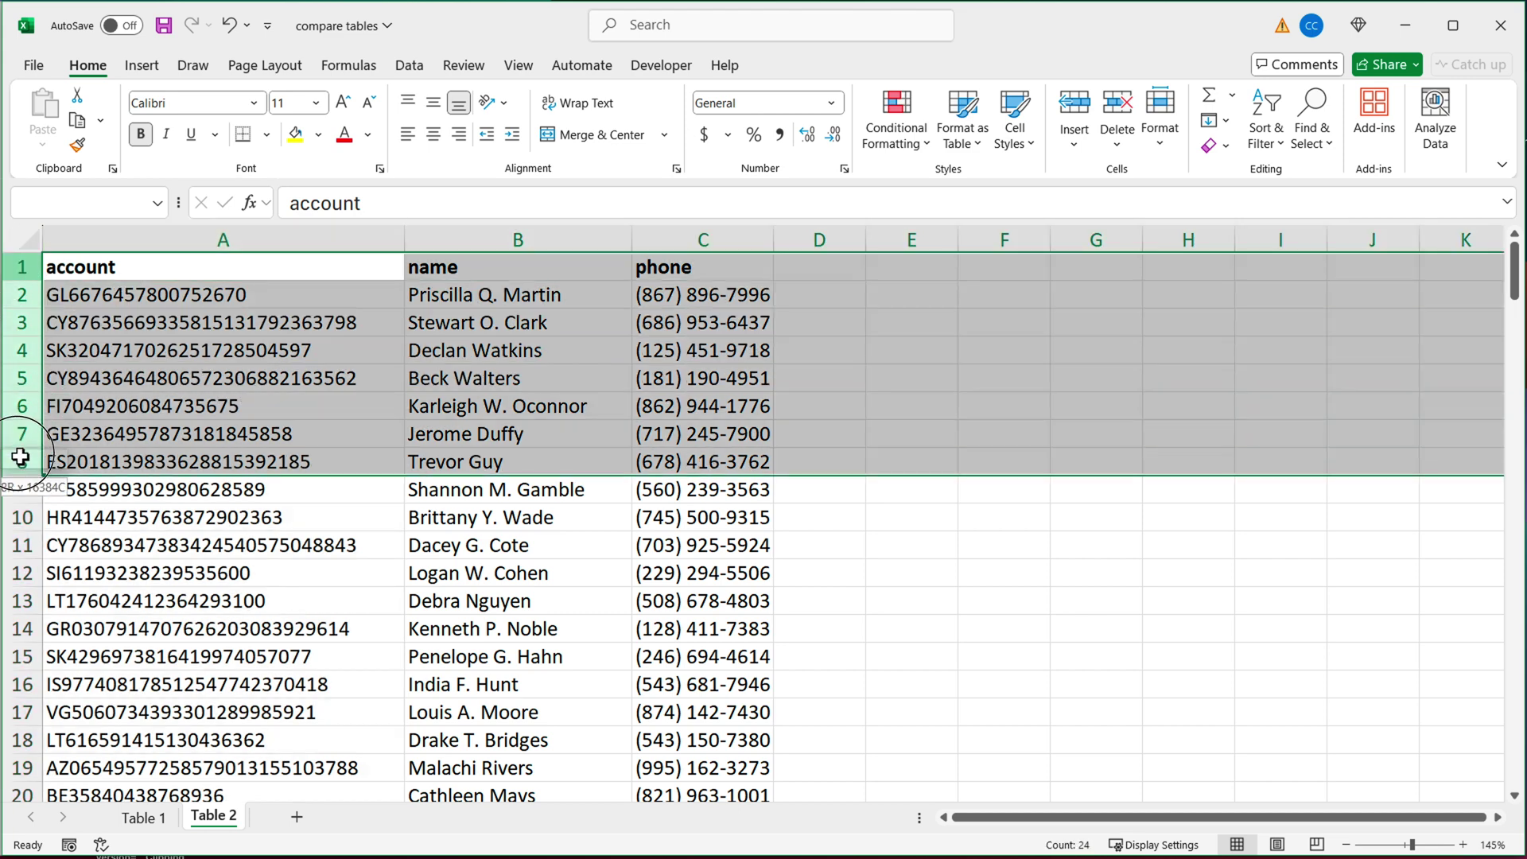
{"action": "right_click", "coordinate": [32, 273]}
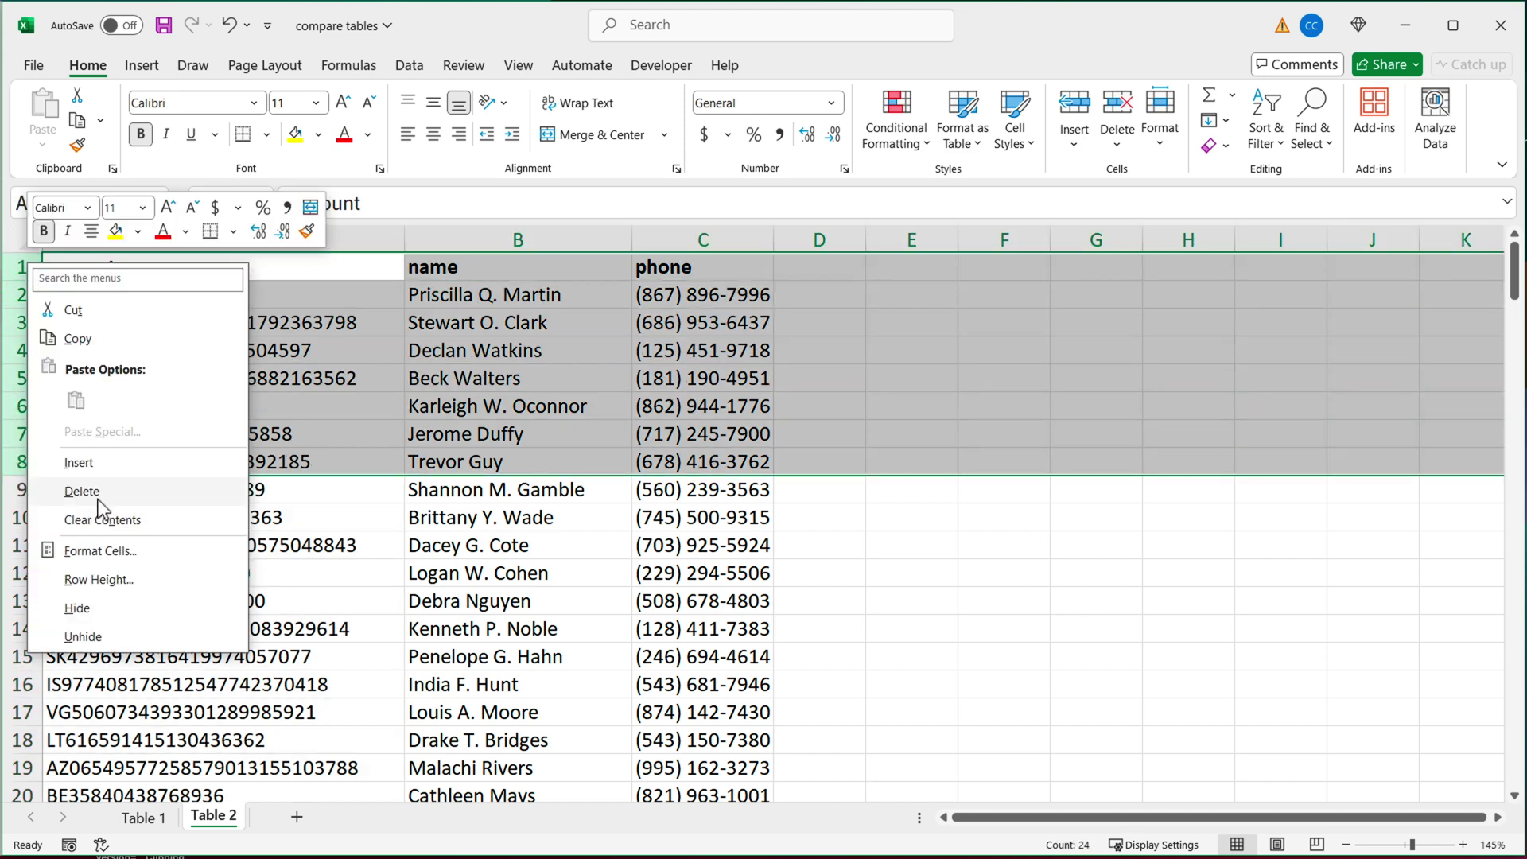
{"action": "left_click", "coordinate": [119, 468]}
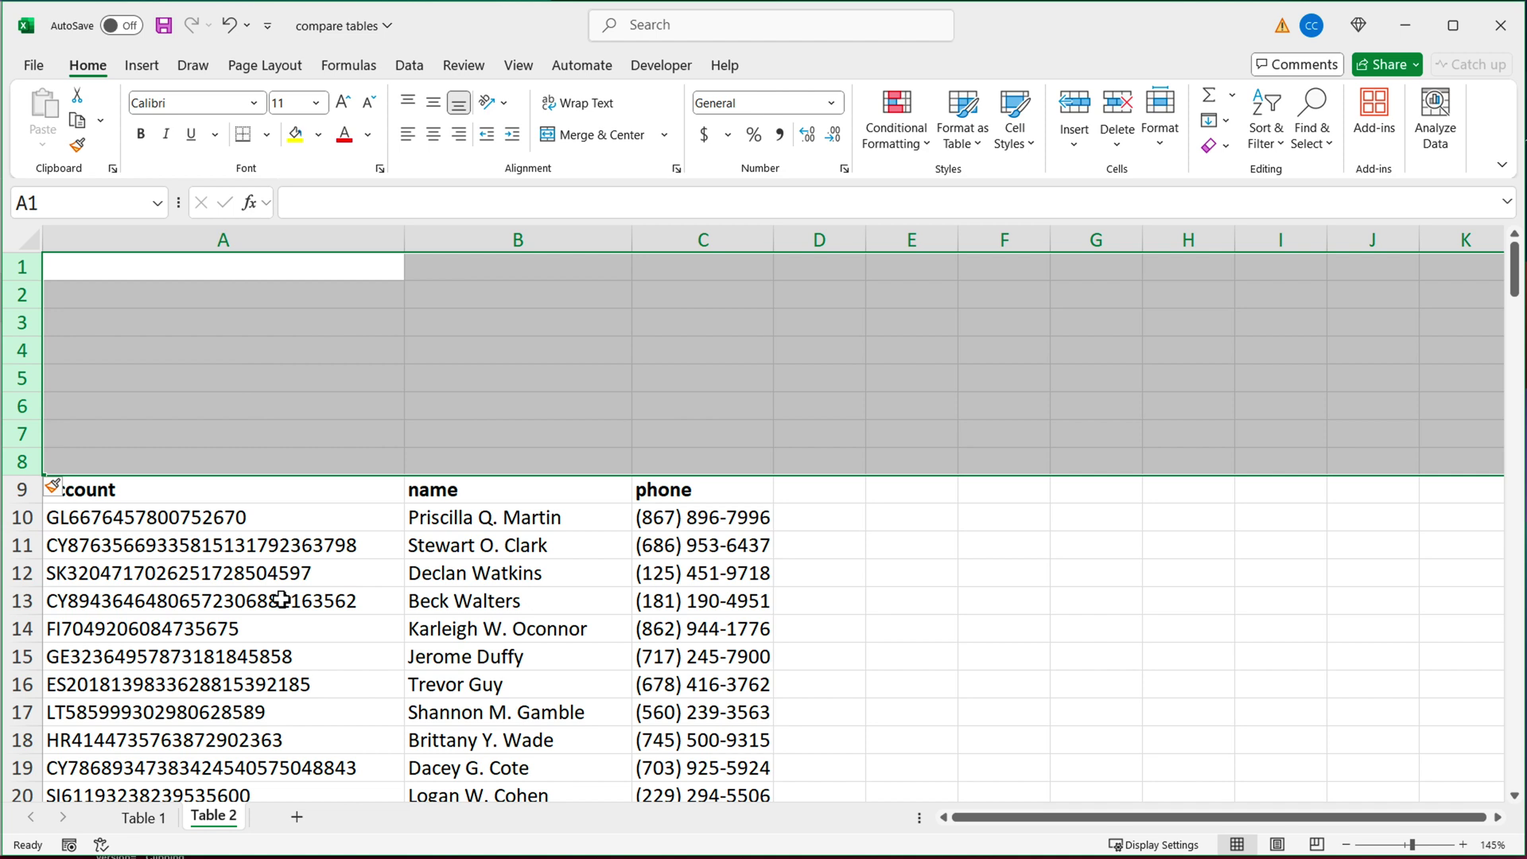
{"action": "left_click", "coordinate": [329, 326]}
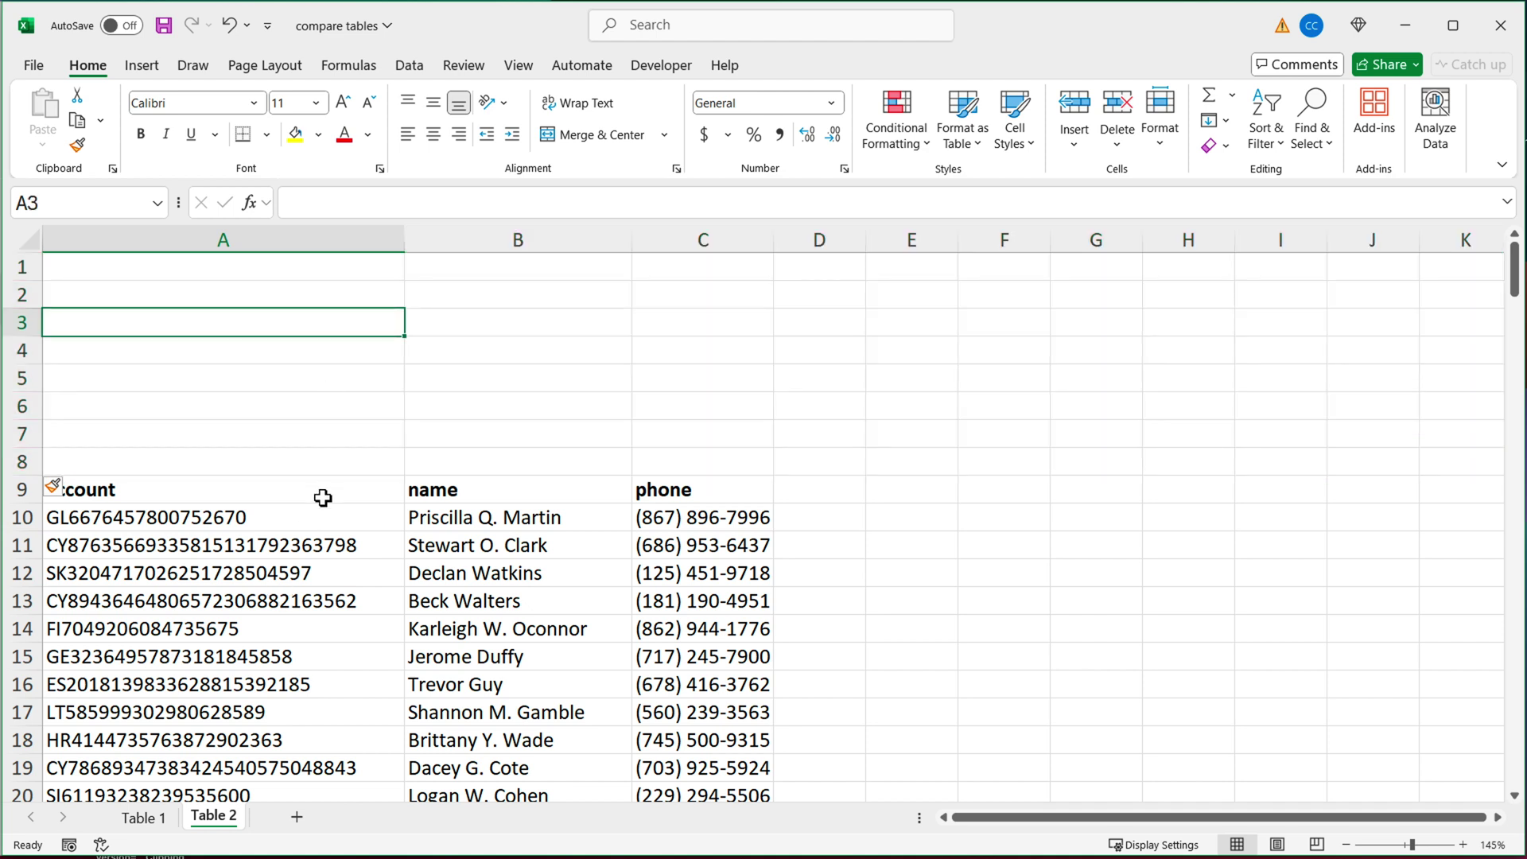
Step: Check the D3 match position for the account in A3 of Table 1 against row 111 of Table 2
{"action": "left_click", "coordinate": [154, 825]}
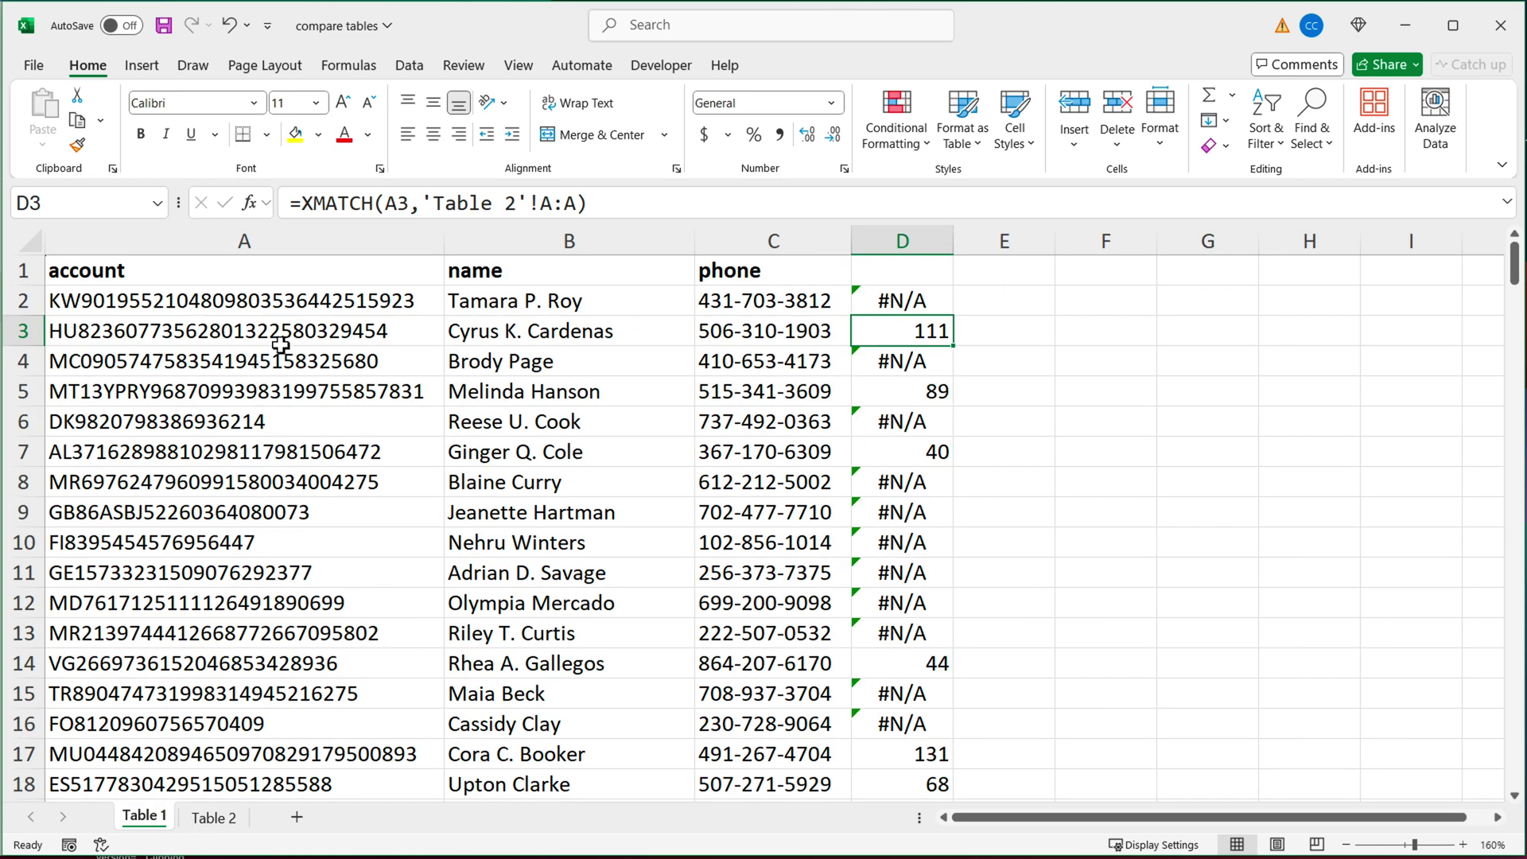
{"action": "left_click_drag", "start_coordinate": [278, 331], "coordinate": [931, 326]}
{"action": "left_click", "coordinate": [929, 326]}
{"action": "left_click", "coordinate": [213, 827]}
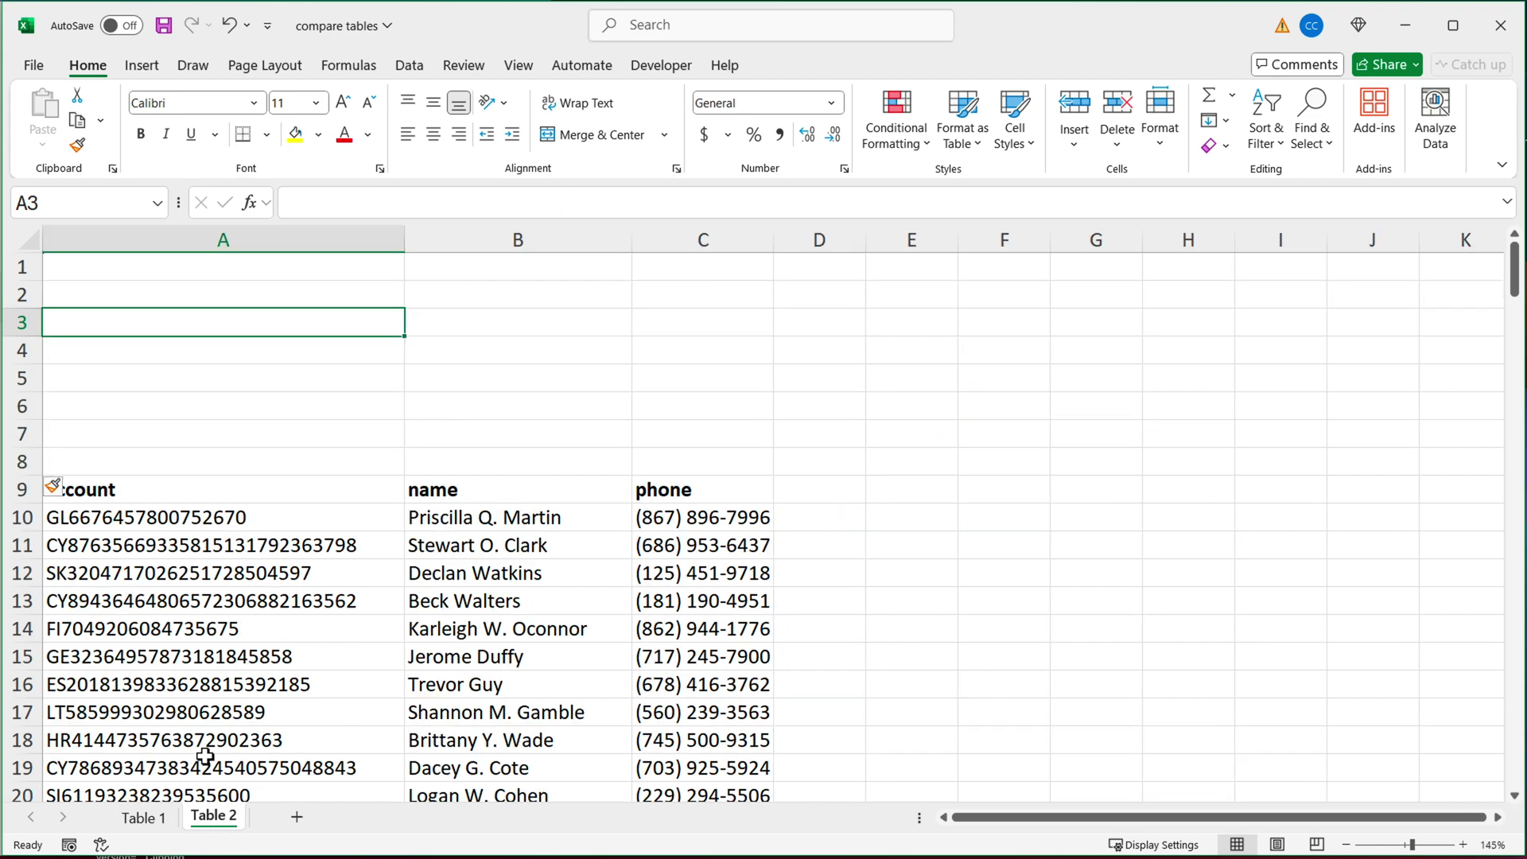
{"action": "scroll", "coordinate": [155, 501], "scroll_direction": "down", "scroll_amount": 13}
{"action": "scroll", "coordinate": [156, 509], "scroll_direction": "down", "scroll_amount": 19}
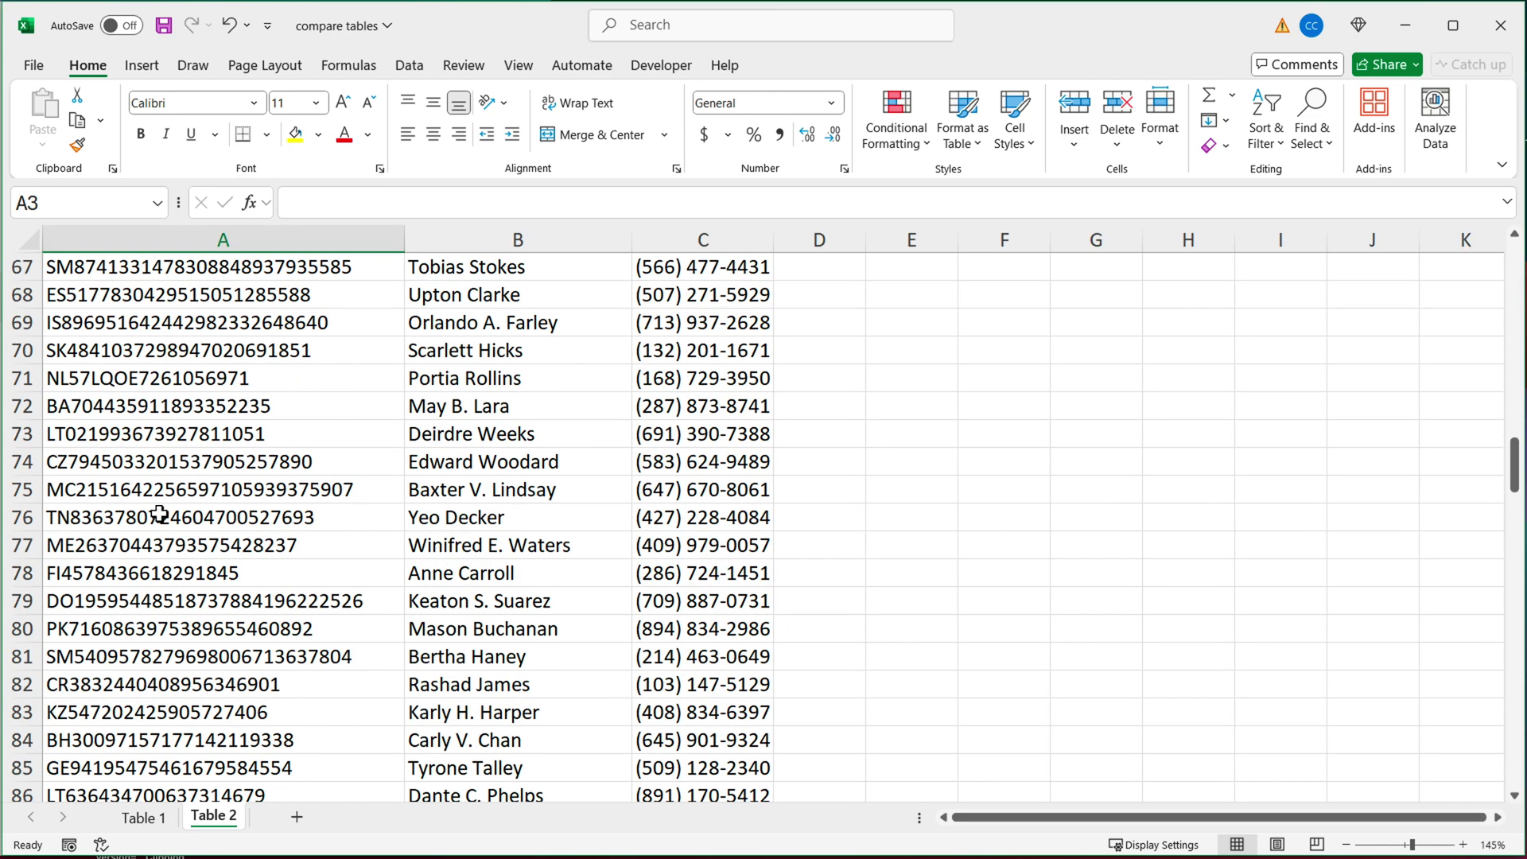
{"action": "scroll", "coordinate": [163, 553], "scroll_direction": "down", "scroll_amount": 1}
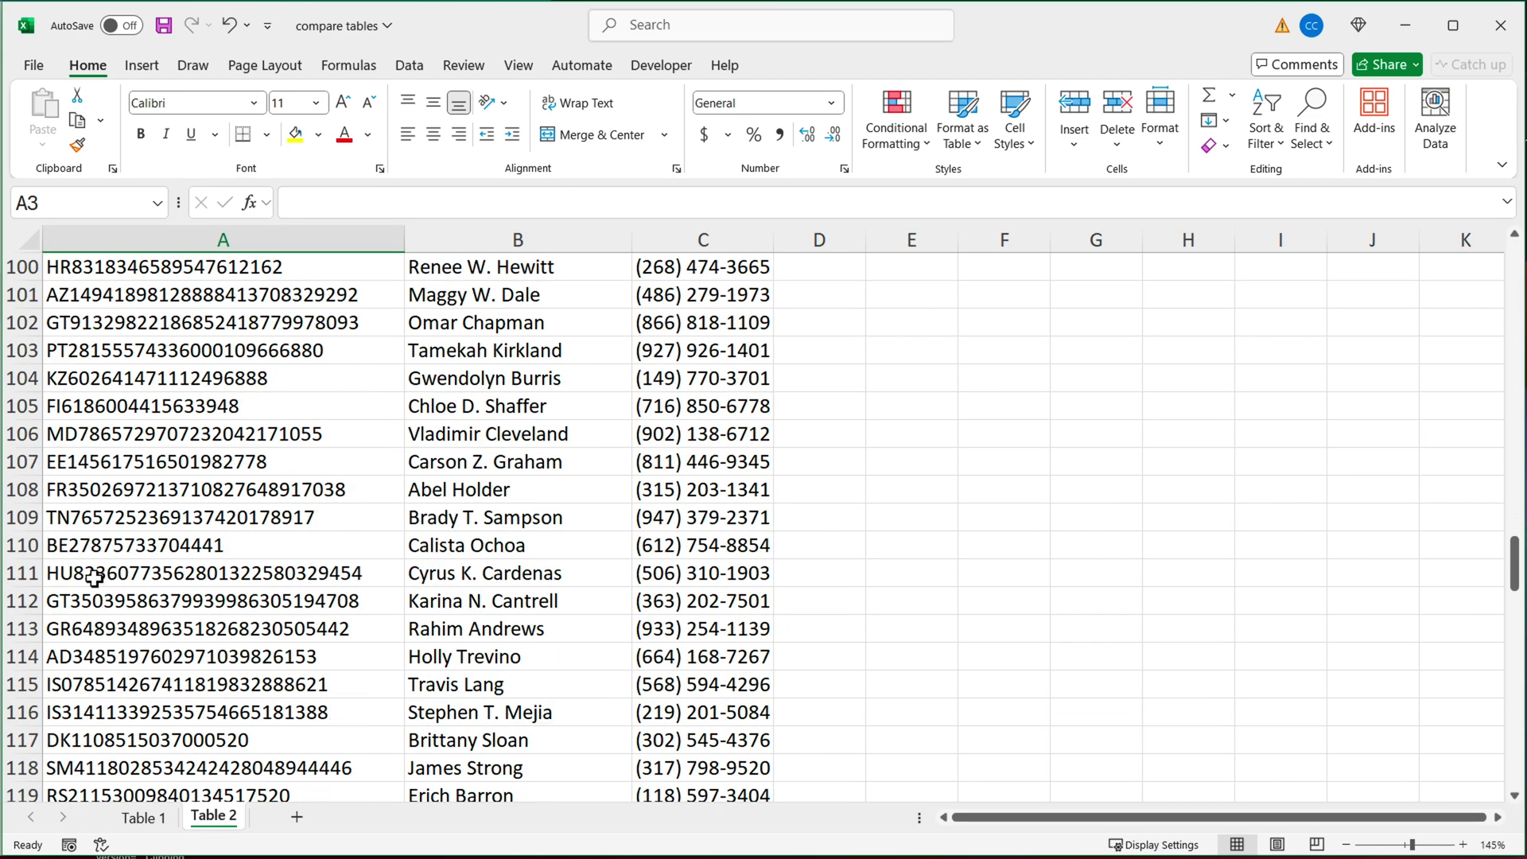
{"action": "left_click", "coordinate": [22, 574]}
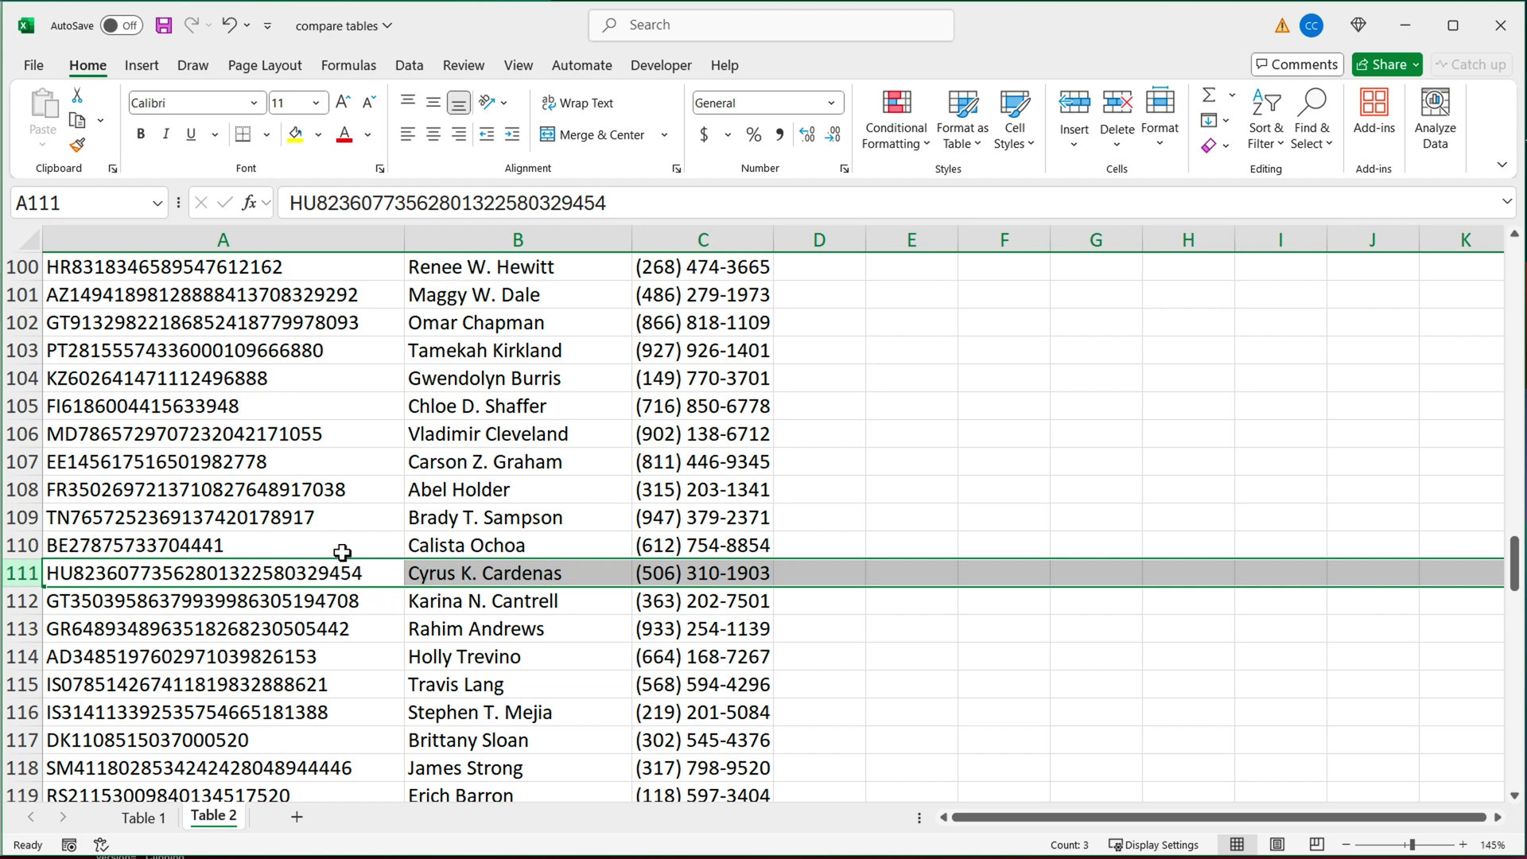
{"action": "scroll", "coordinate": [342, 552], "scroll_direction": "up", "scroll_amount": 20}
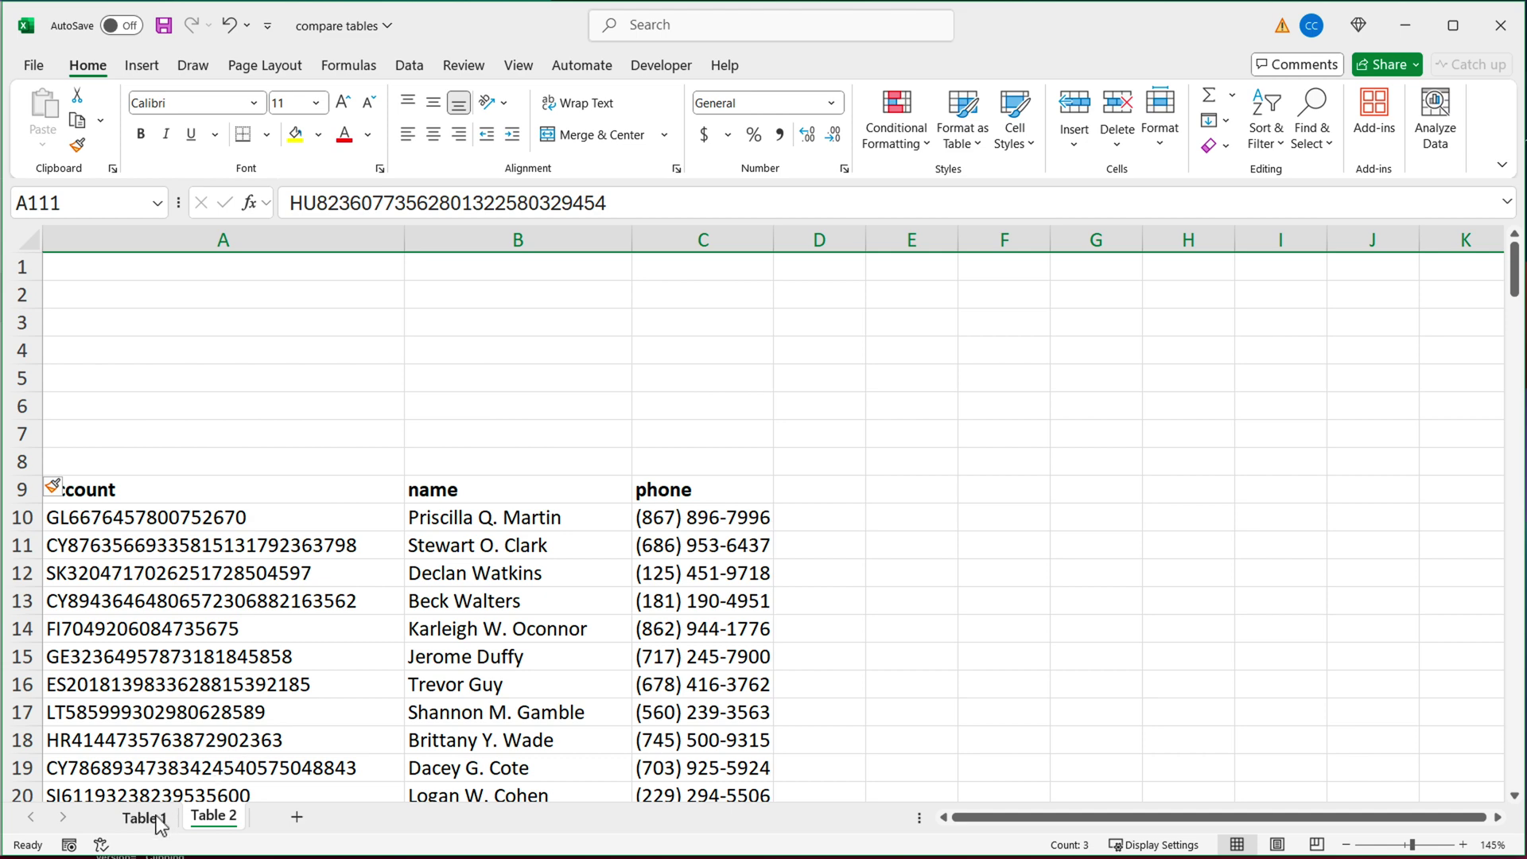
Step: Enter =XMATCH(A2,'Table 2'!A10:A184) in cell E2 of Table 1, limiting the lookup to the Table 2 account cells
{"action": "left_click", "coordinate": [141, 817]}
{"action": "left_click", "coordinate": [890, 303]}
{"action": "double_click", "coordinate": [879, 302]}
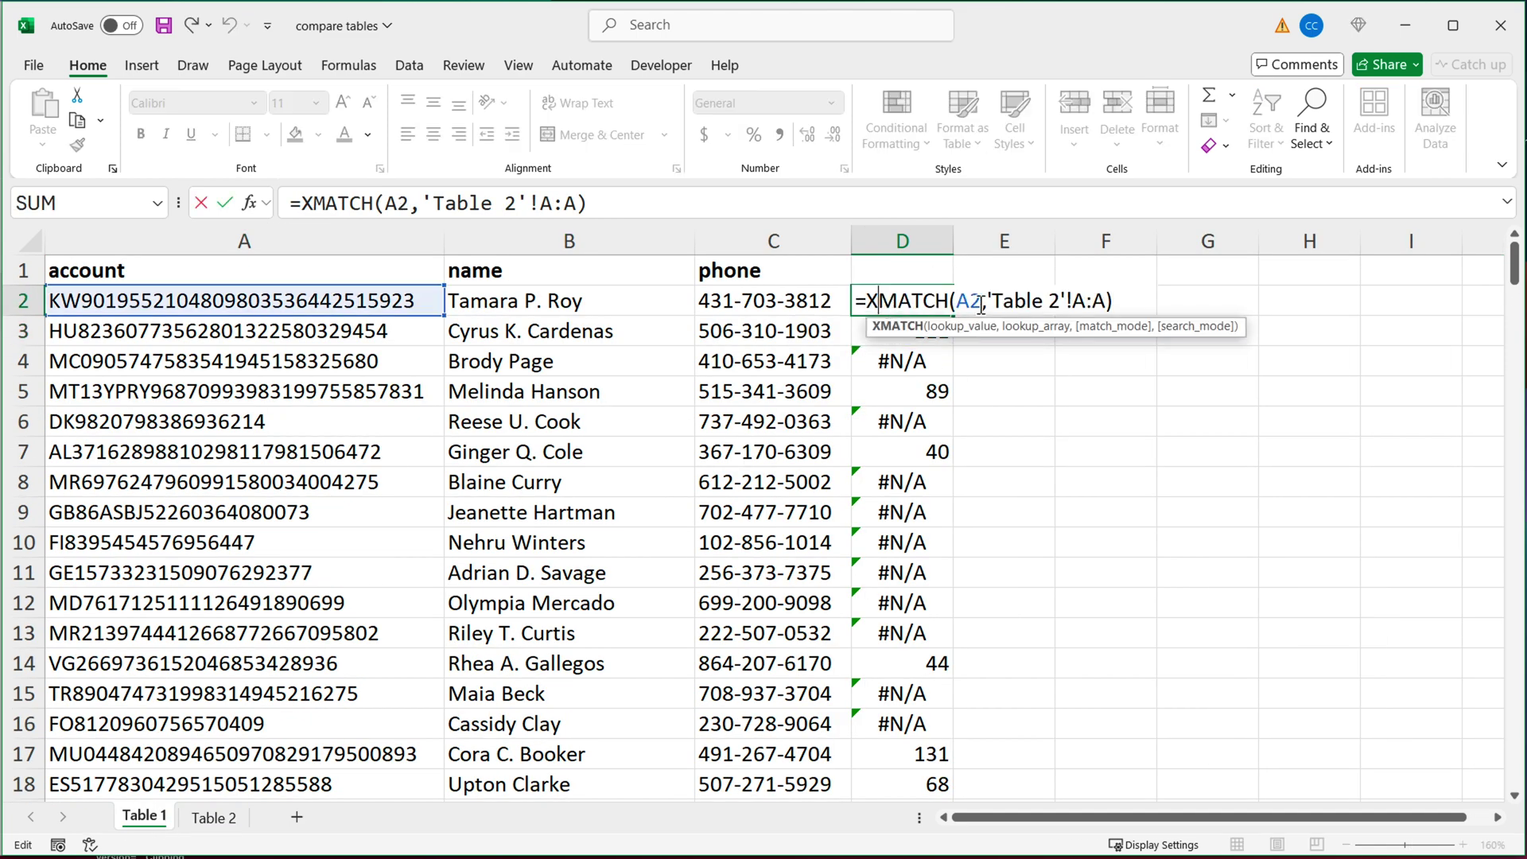
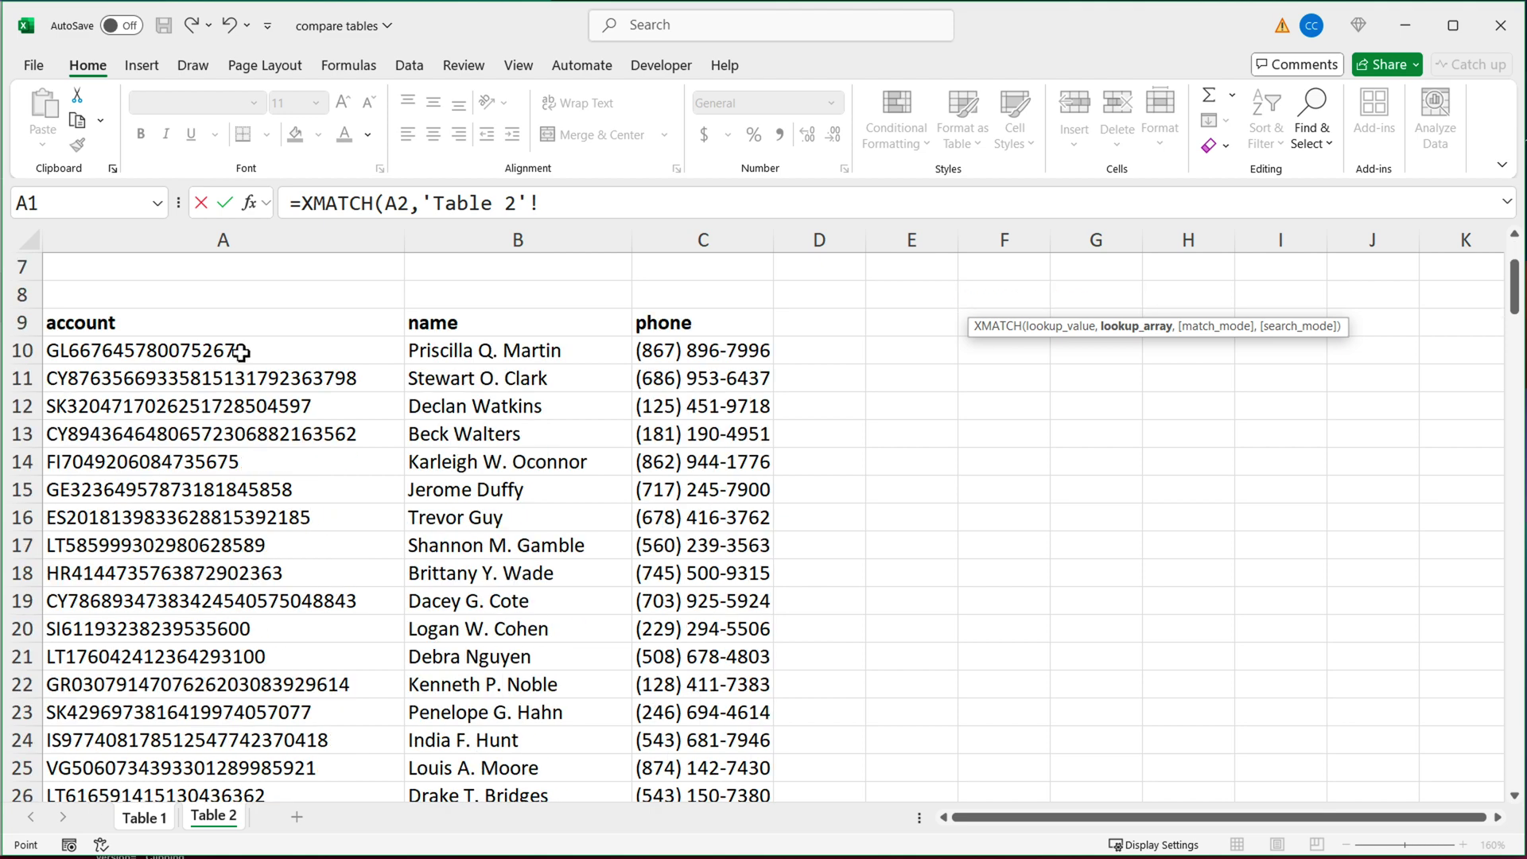
{"action": "left_click", "coordinate": [237, 354]}
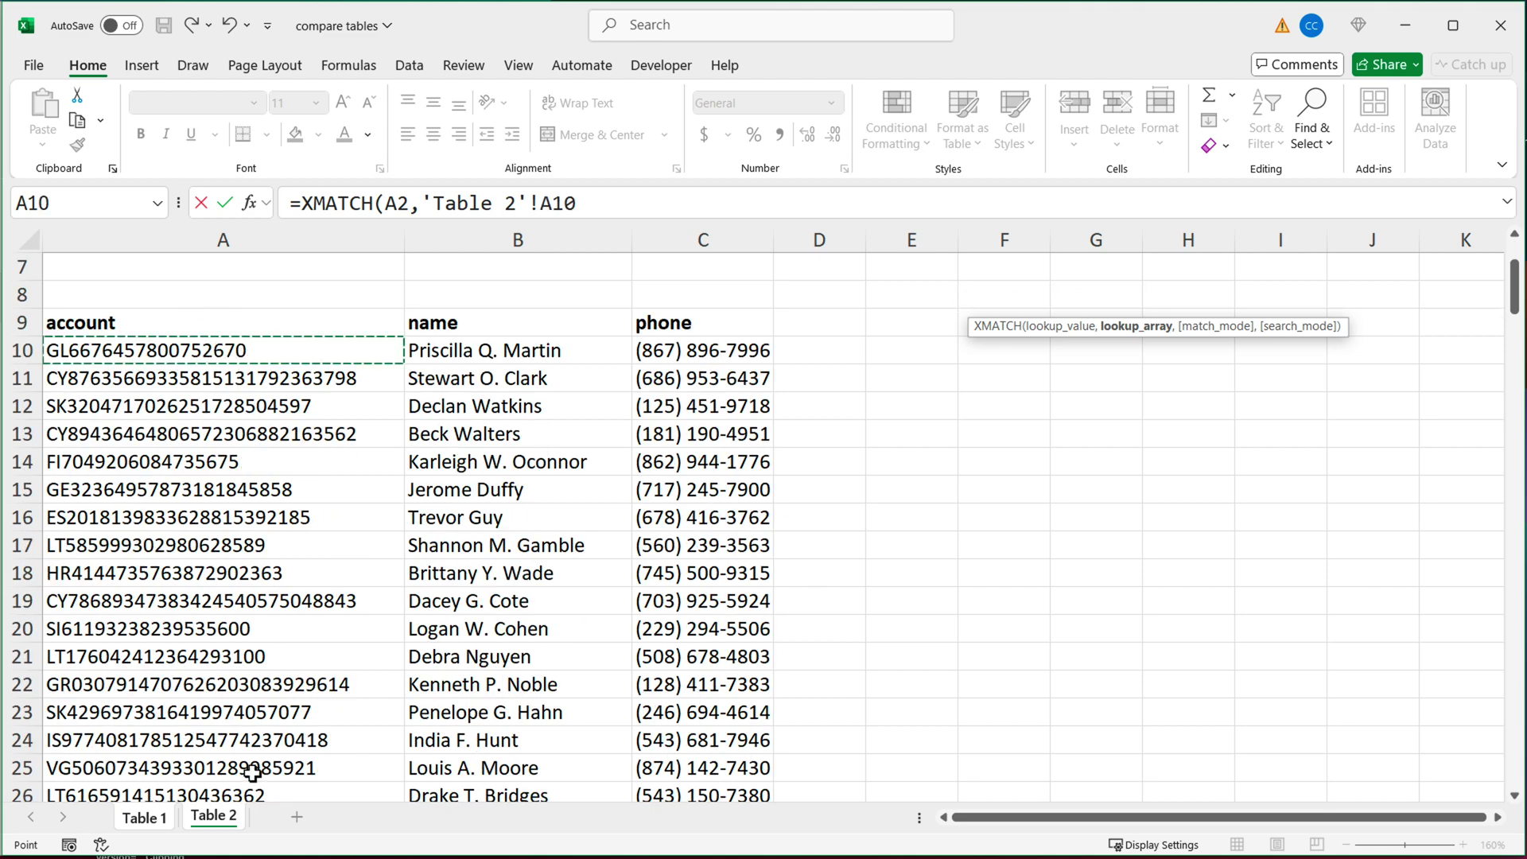
{"action": "key", "text": "ctrl+shift+Down"}
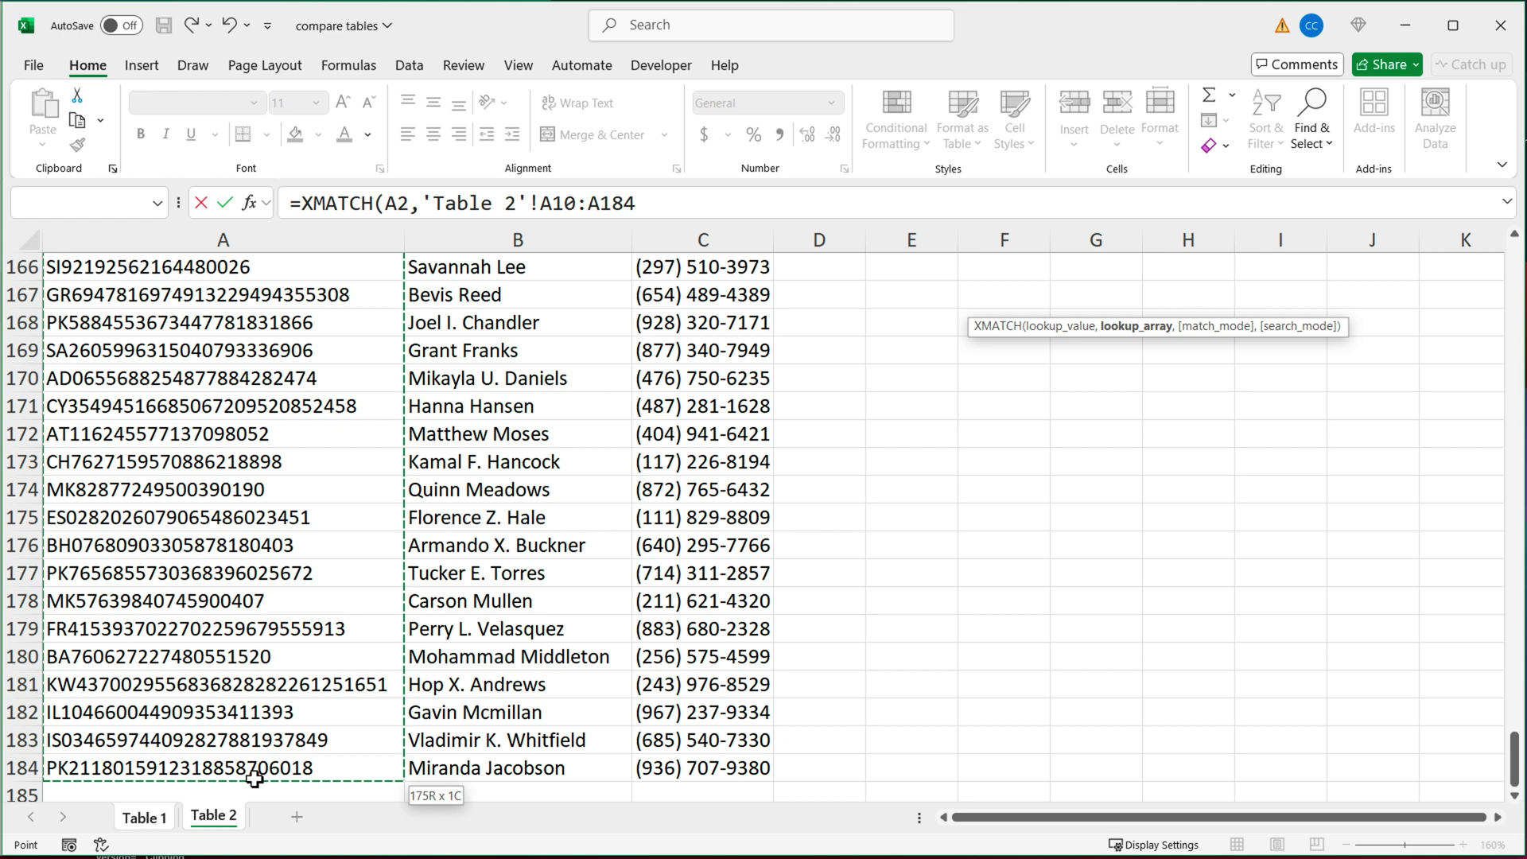
{"action": "left_click", "coordinate": [678, 208]}
{"action": "type", "text": ")"}
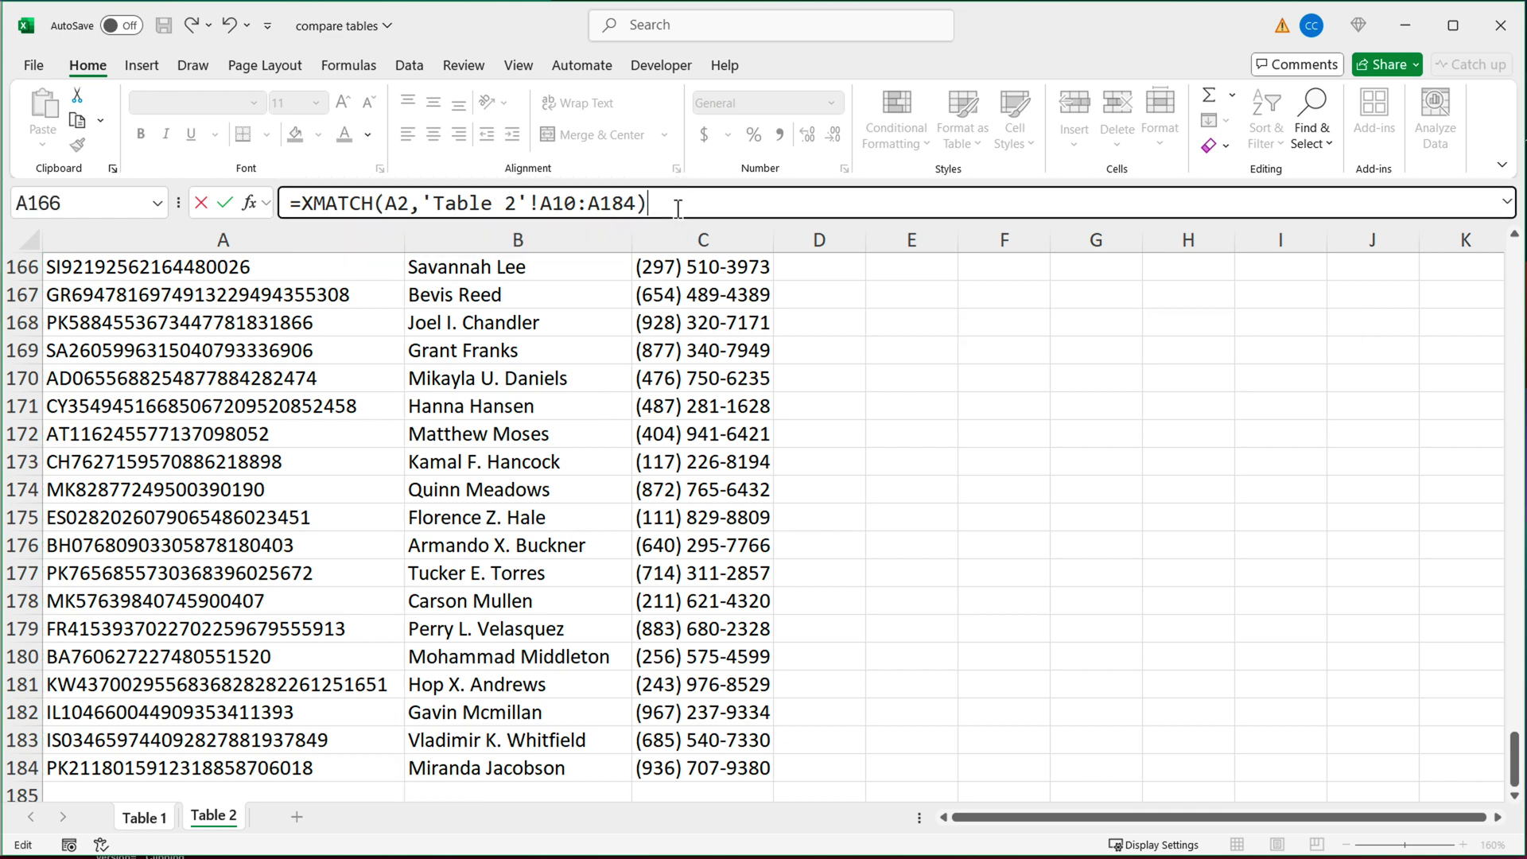
{"action": "key", "text": "Return"}
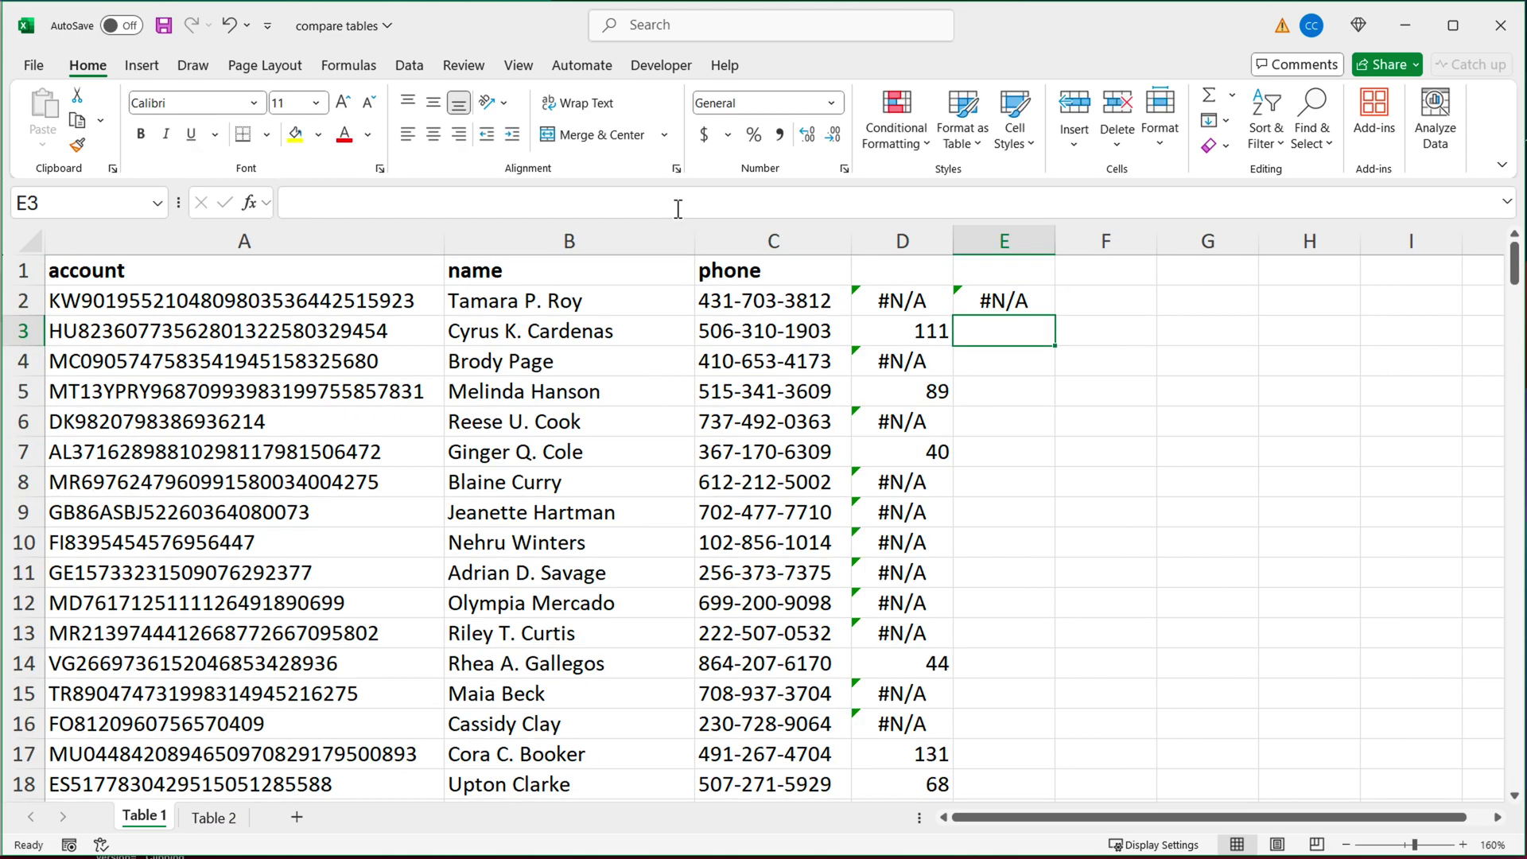
Step: Make the lookup range in E2 absolute as $A$10:$A$184, and fill the formula down column E
{"action": "left_click", "coordinate": [1009, 303]}
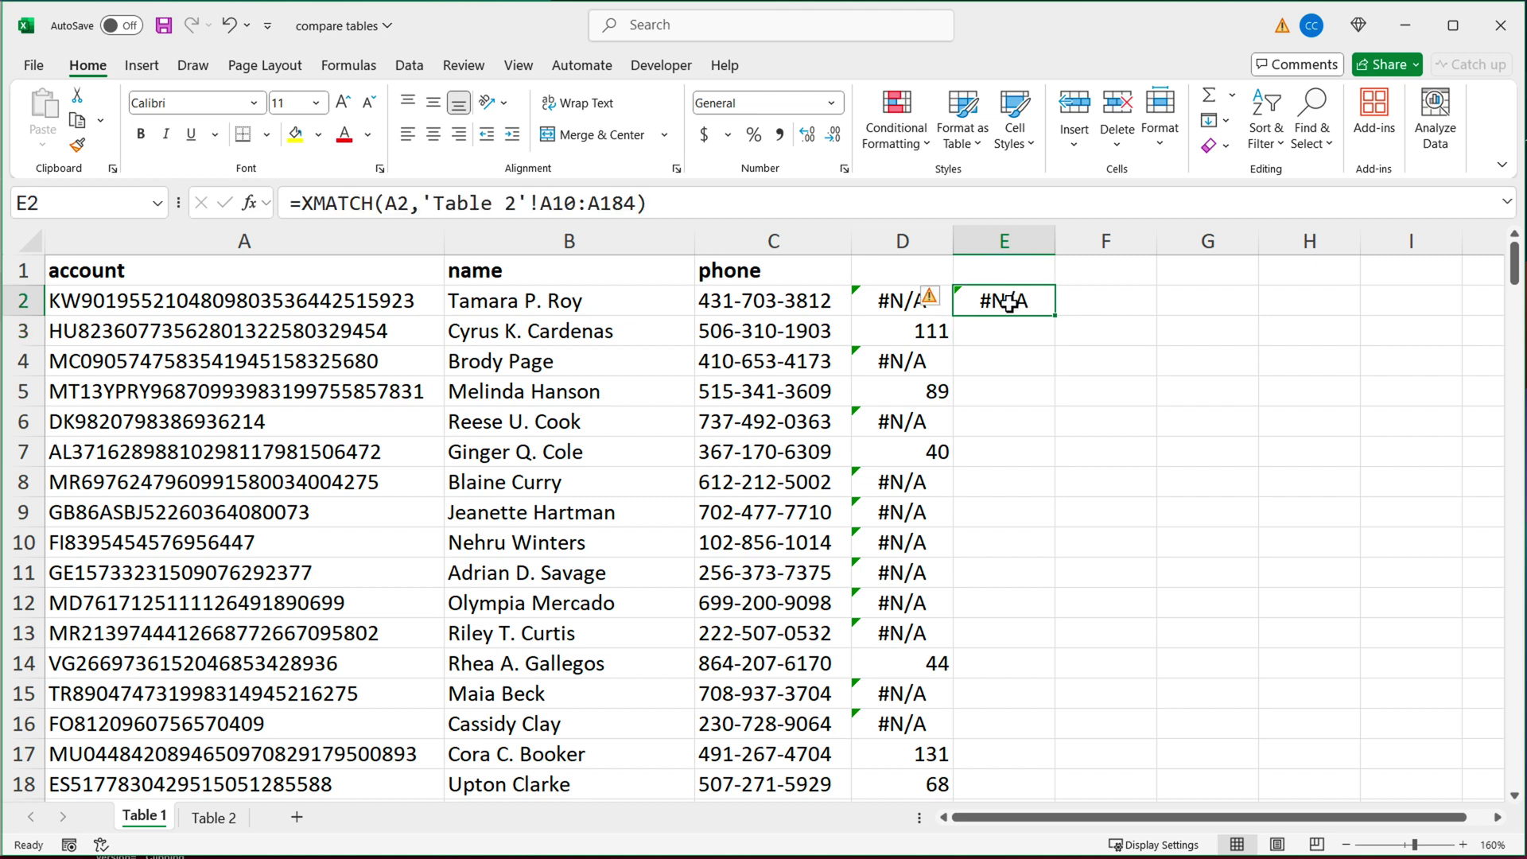
{"action": "double_click", "coordinate": [1010, 303]}
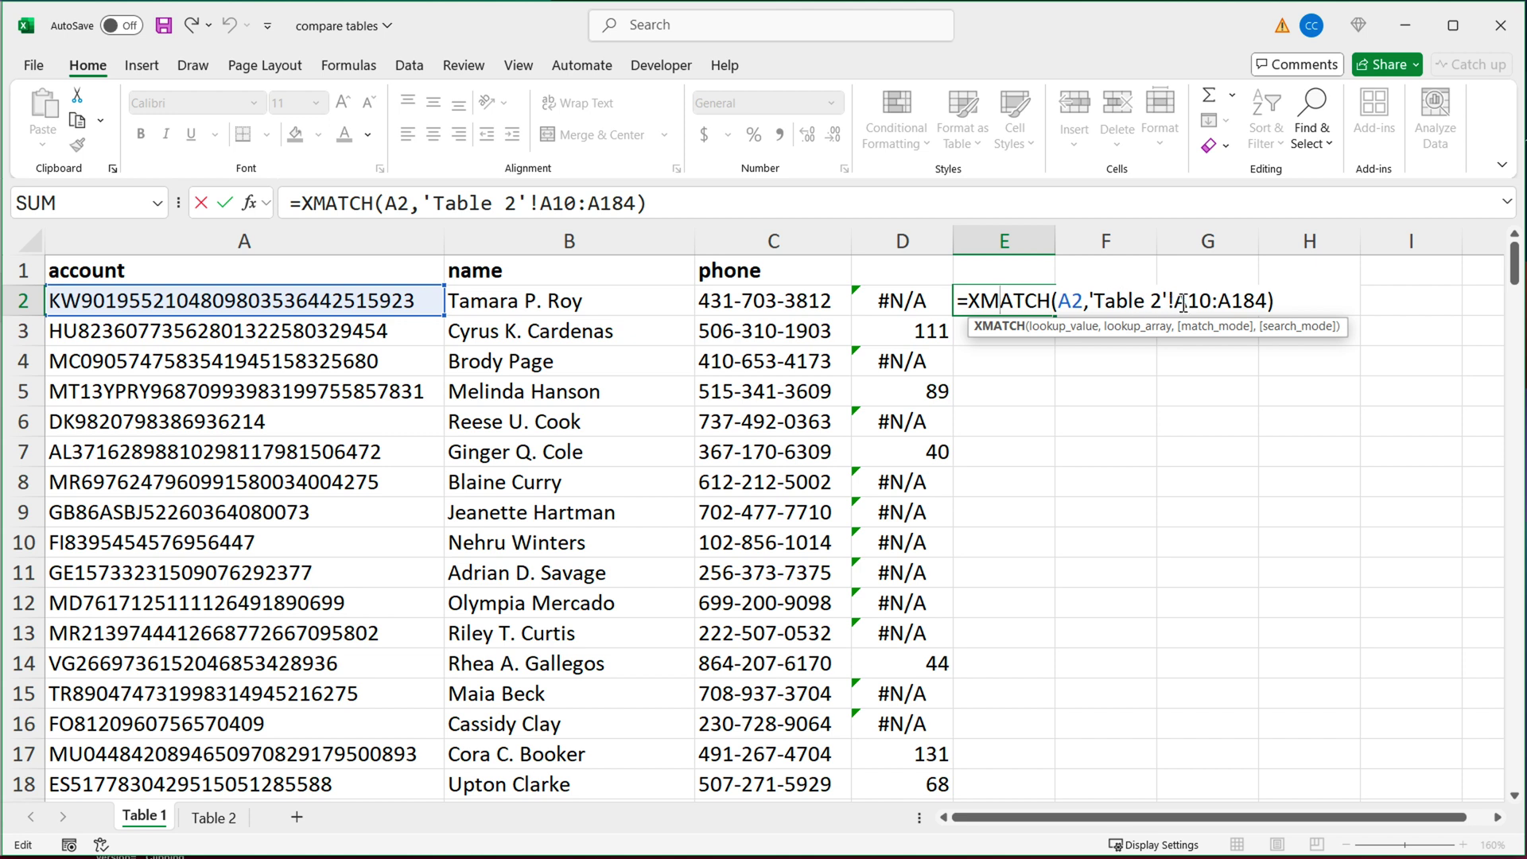
{"action": "left_click_drag", "start_coordinate": [1177, 303], "coordinate": [1270, 301]}
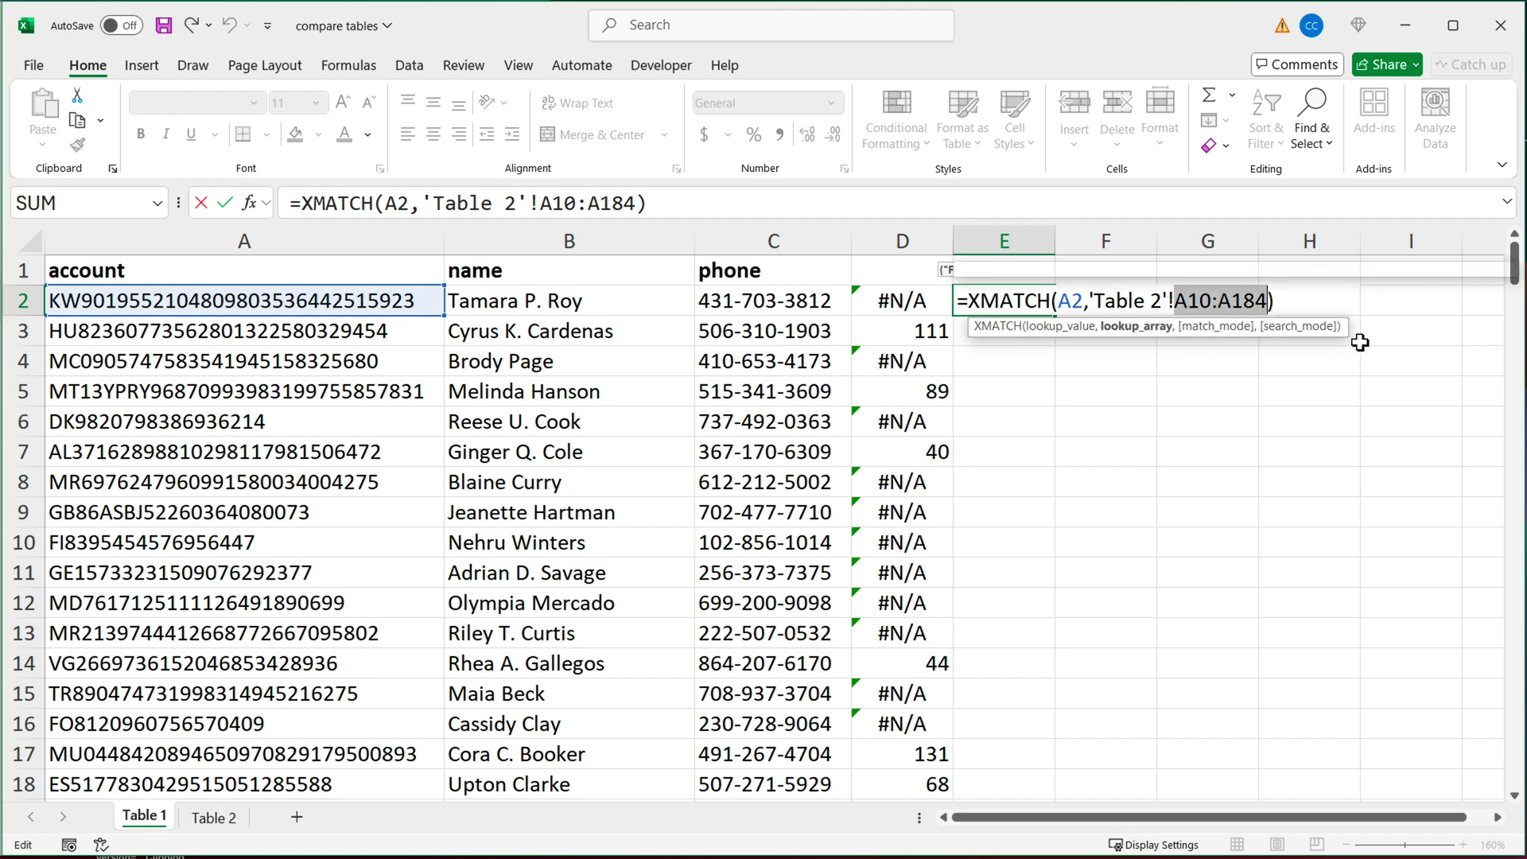
{"action": "key", "text": "F4"}
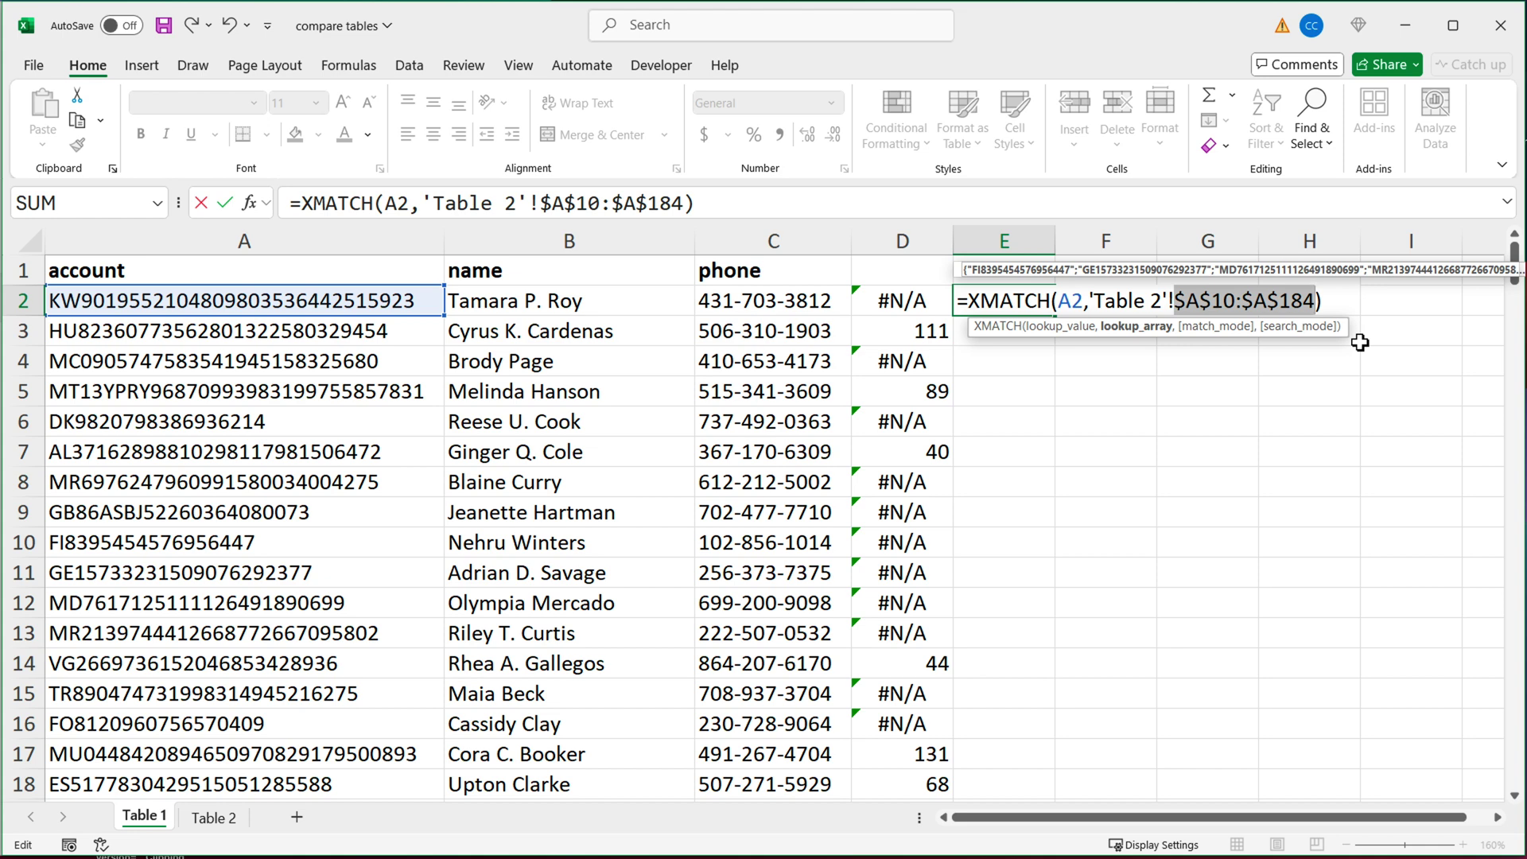
{"action": "key", "text": "Return"}
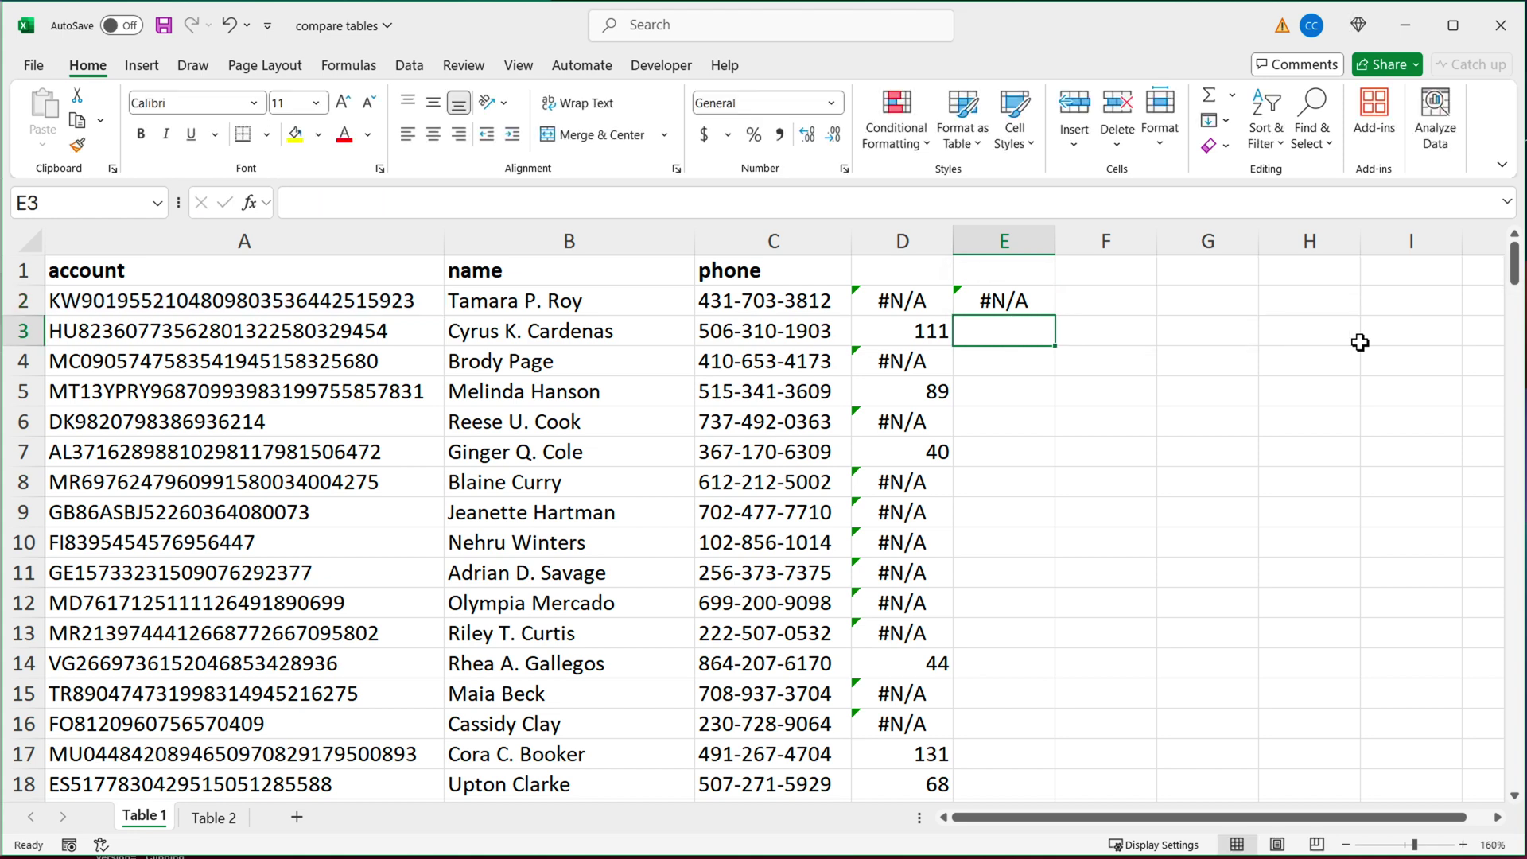
{"action": "left_click", "coordinate": [1034, 313]}
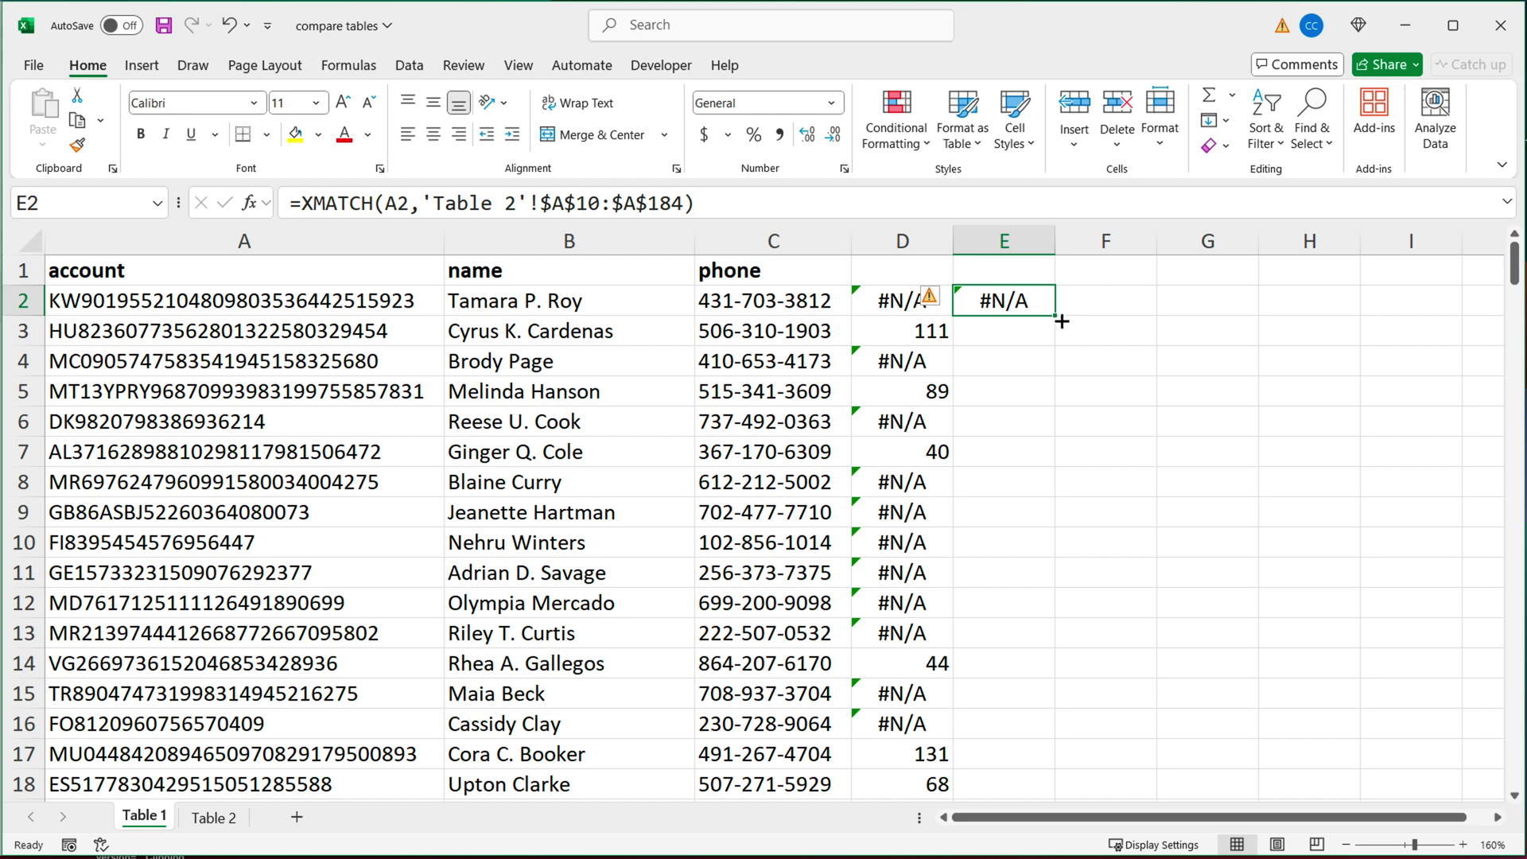
{"action": "double_click", "coordinate": [1061, 320]}
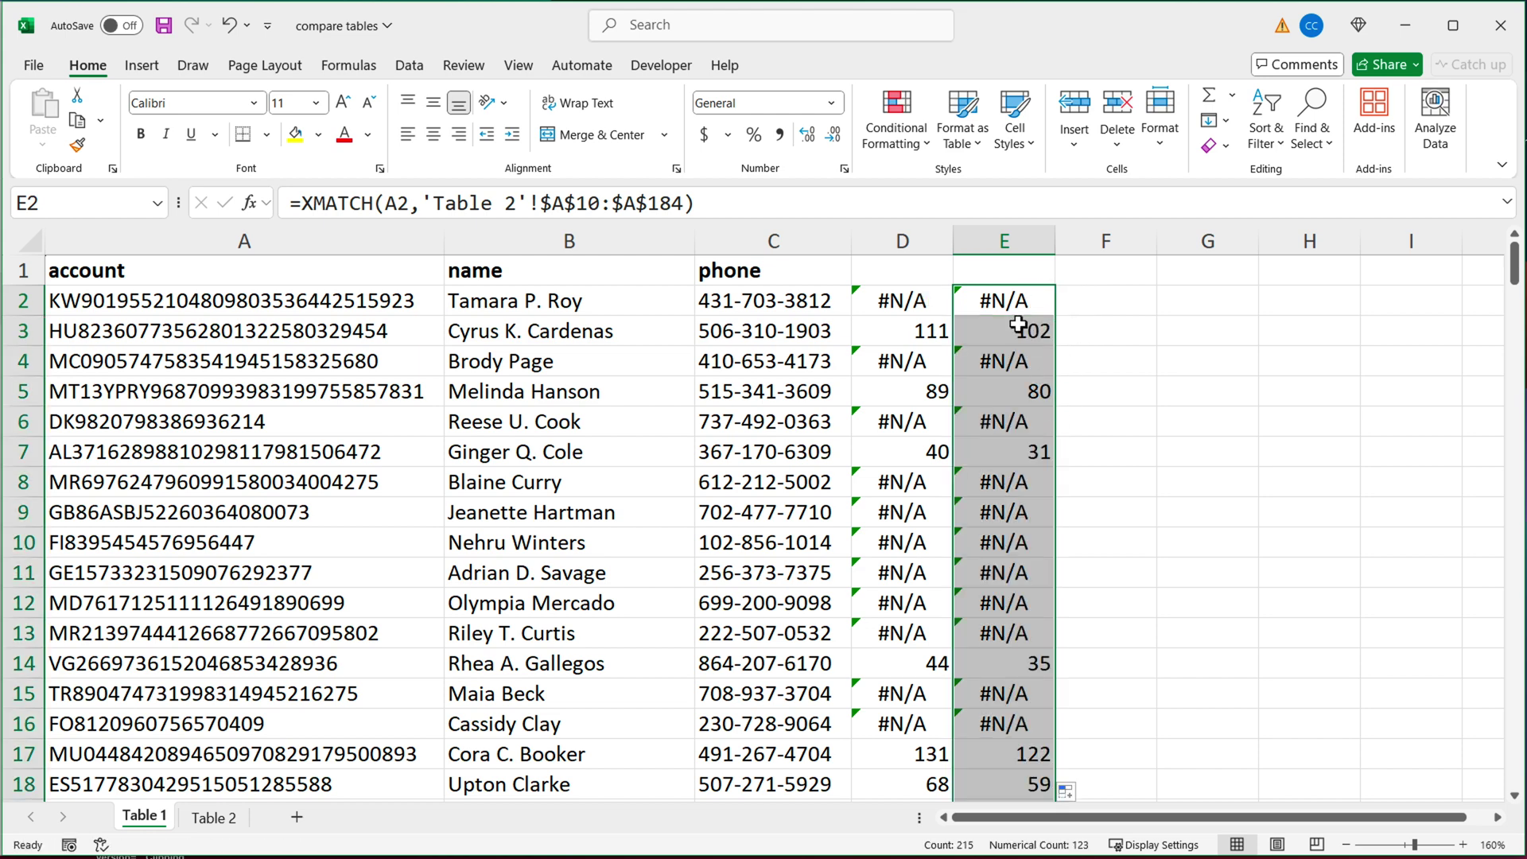
Step: Compare the XMATCH formulas and results in D3 and E3, and copy the account in A3
{"action": "left_click", "coordinate": [939, 334]}
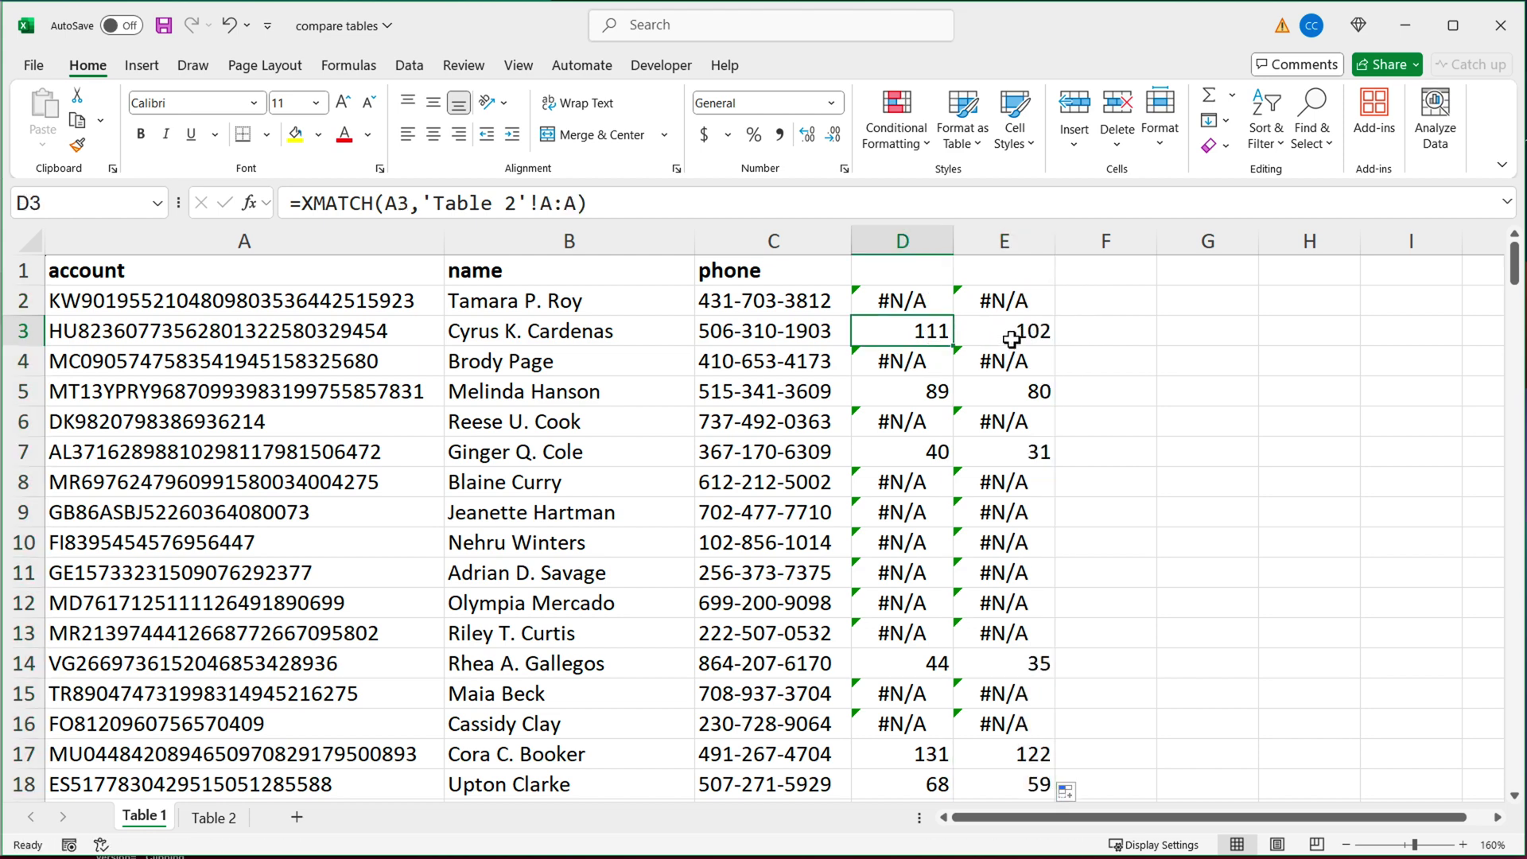
{"action": "left_click", "coordinate": [1011, 337]}
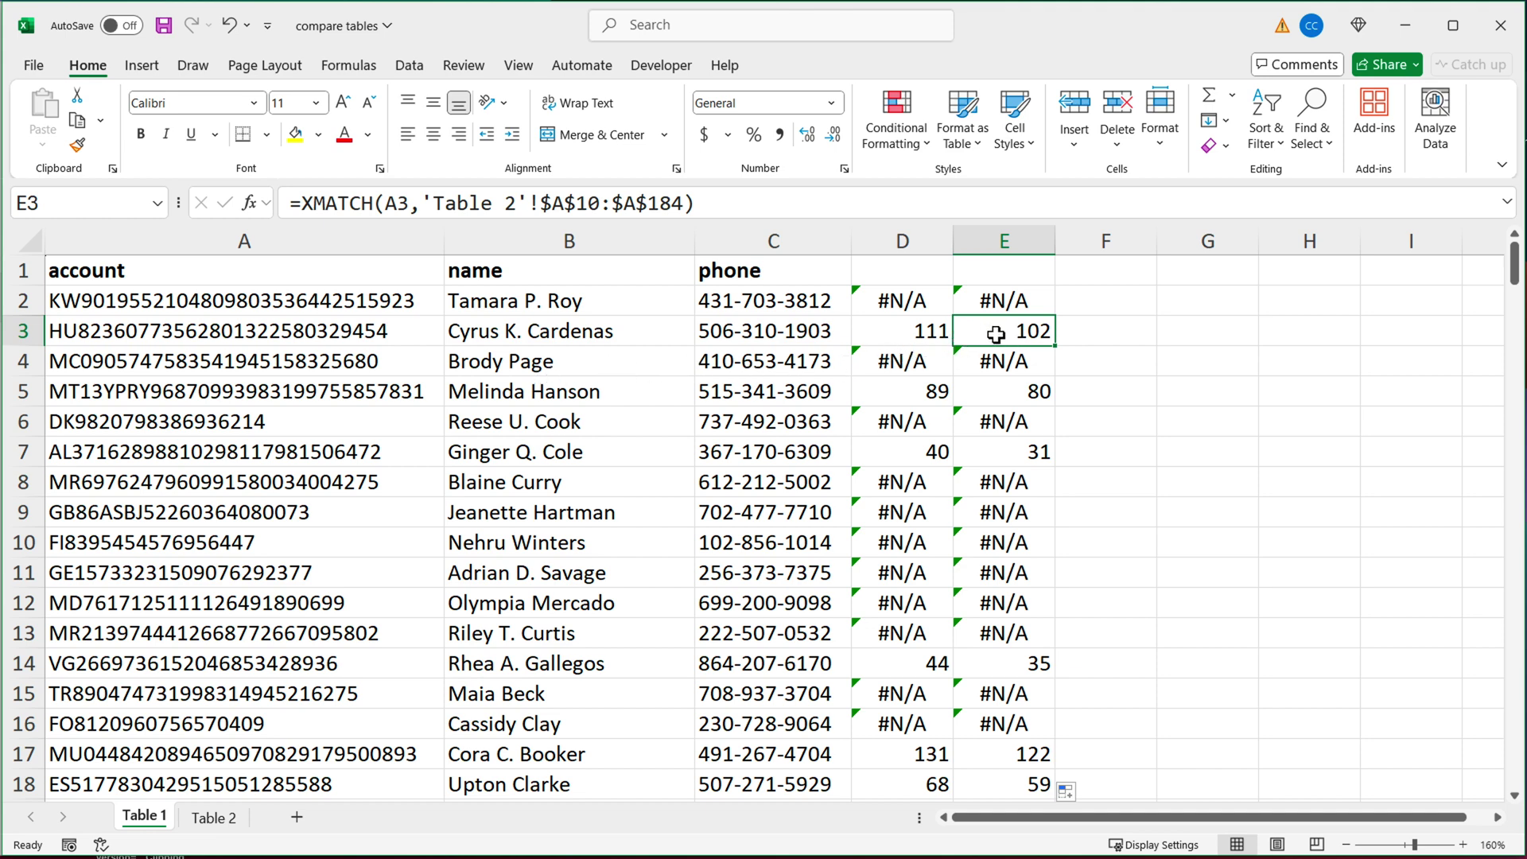
{"action": "left_click", "coordinate": [235, 338]}
{"action": "key", "text": "ctrl+c"}
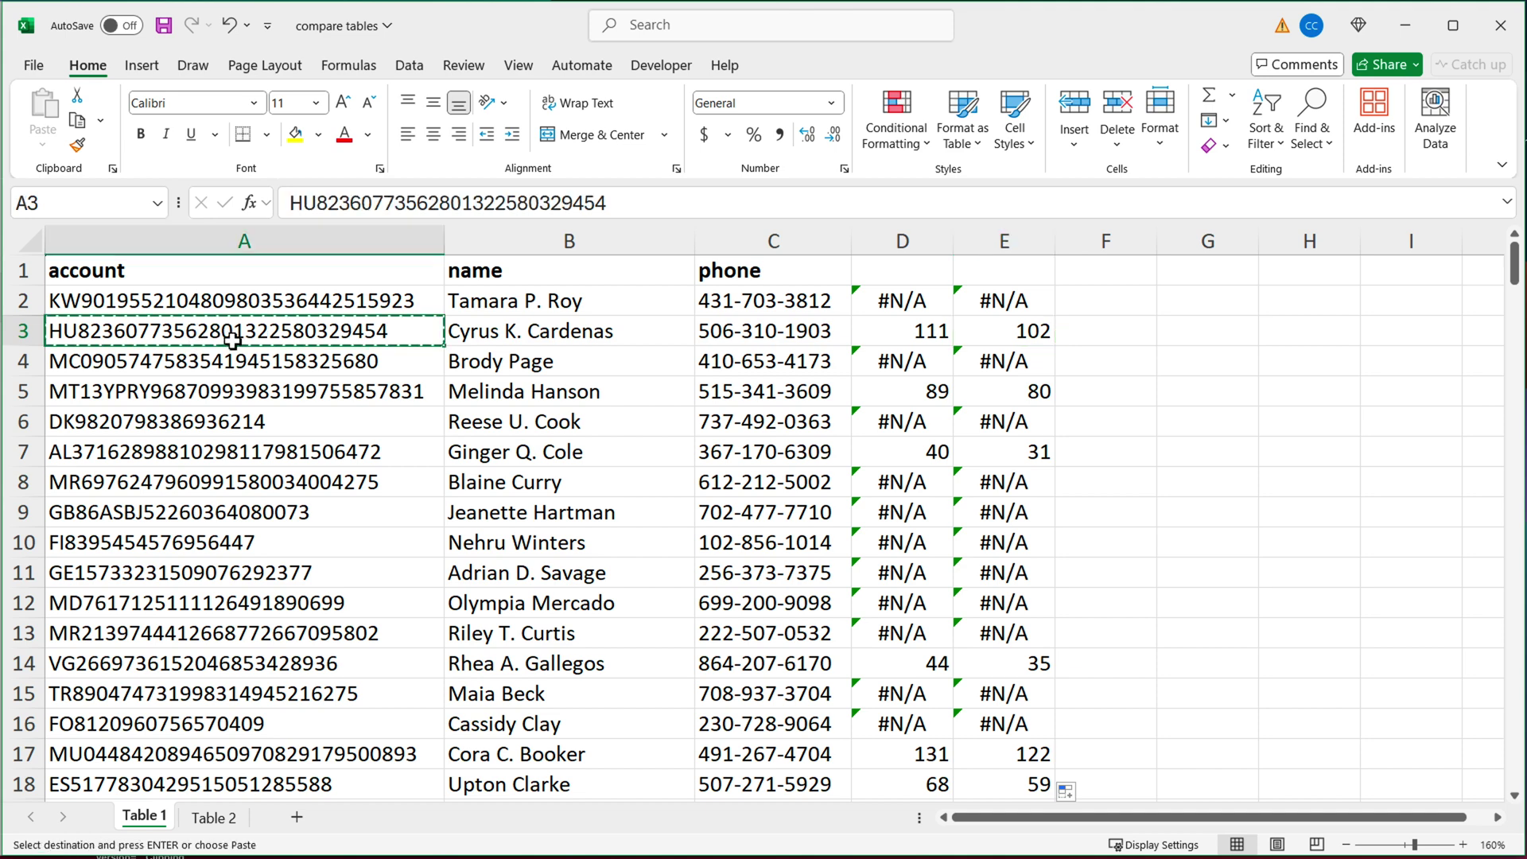
Step: Count through the Table 2 account cells from A10 down to A23, and return to E3 on Table 1 to compare its position
{"action": "left_click", "coordinate": [232, 819]}
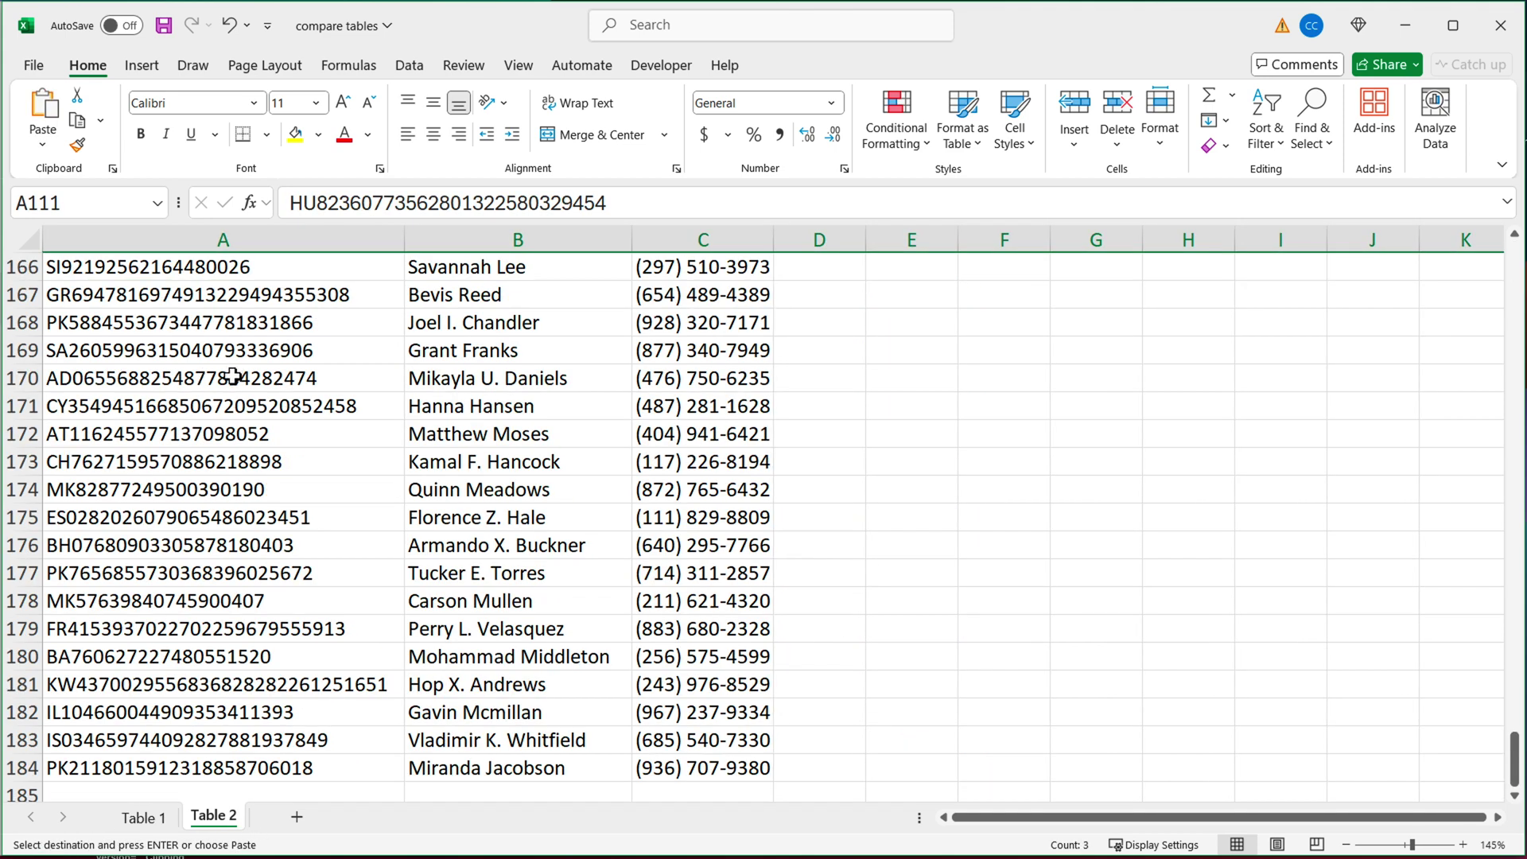
{"action": "scroll", "coordinate": [232, 390], "scroll_direction": "up", "scroll_amount": 20}
{"action": "left_click", "coordinate": [153, 528]}
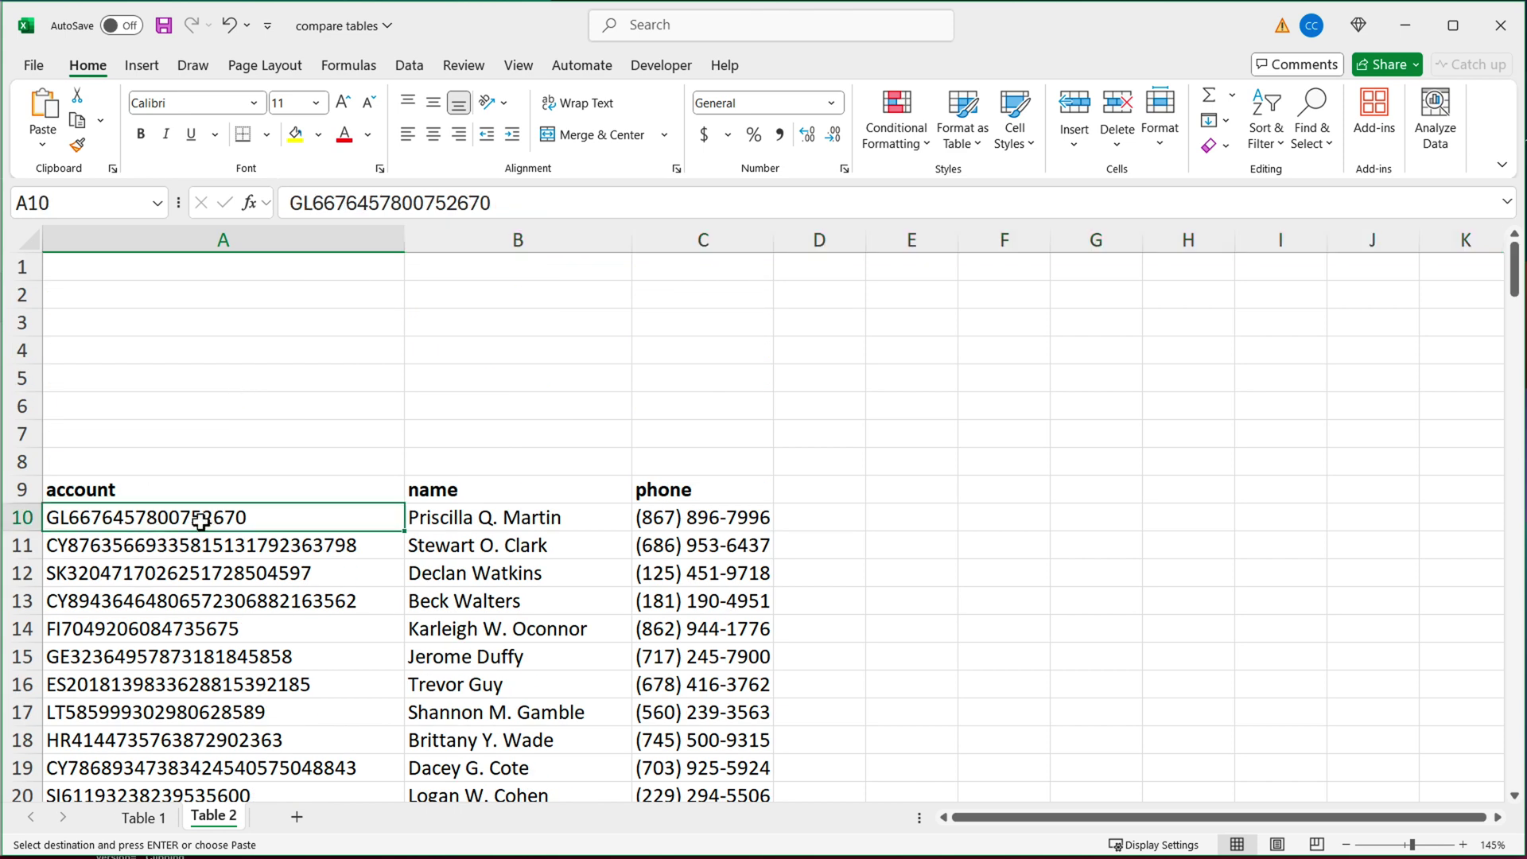
{"action": "scroll", "coordinate": [204, 518], "scroll_direction": "down", "scroll_amount": 2}
{"action": "left_click", "coordinate": [193, 379]}
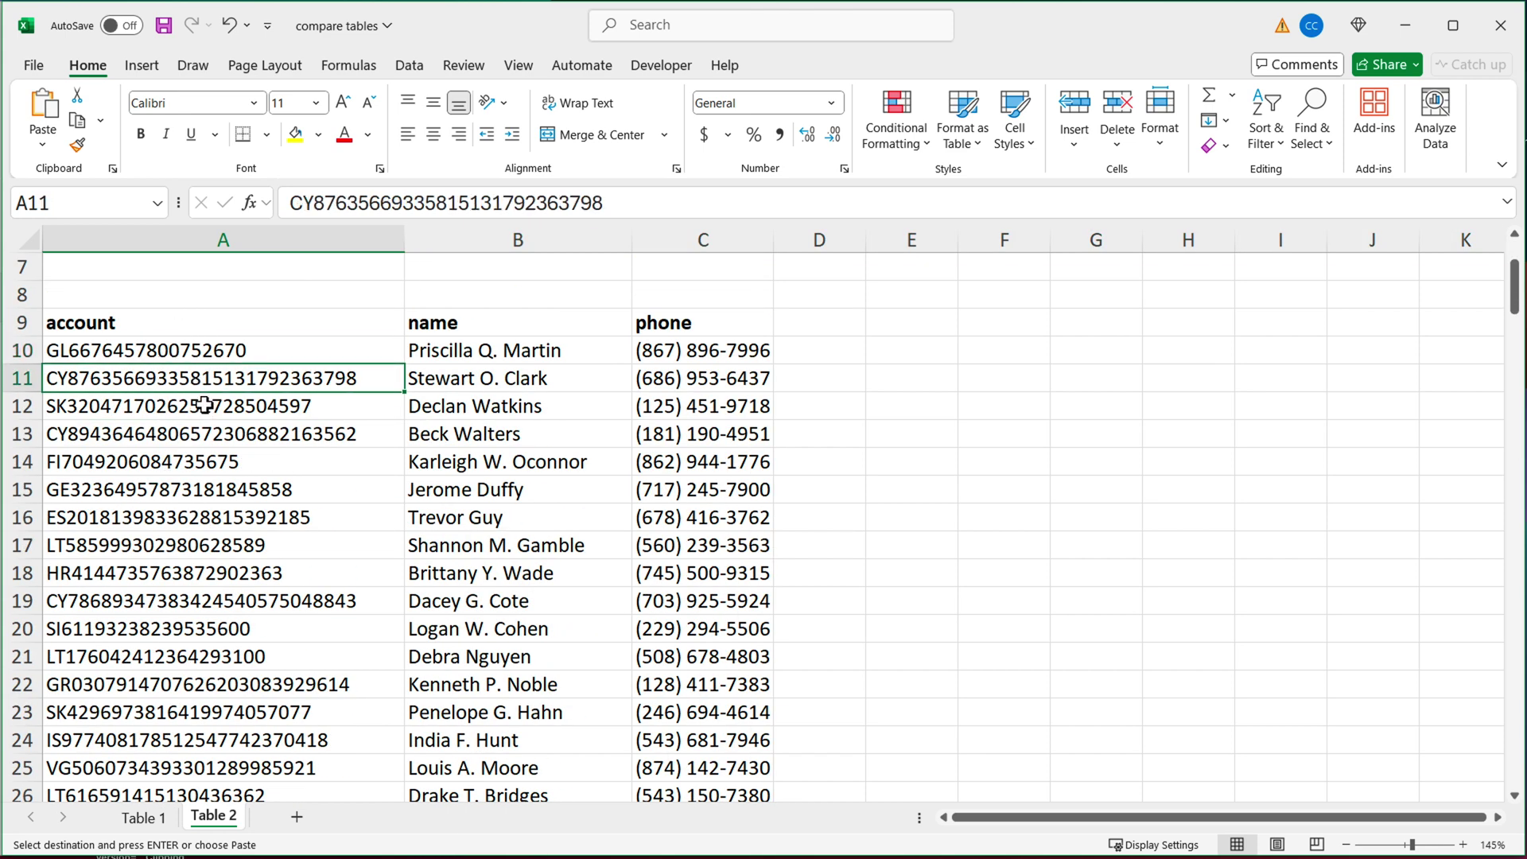
{"action": "left_click", "coordinate": [205, 406]}
{"action": "left_click", "coordinate": [207, 435]}
{"action": "left_click", "coordinate": [211, 462]}
{"action": "left_click", "coordinate": [209, 488]}
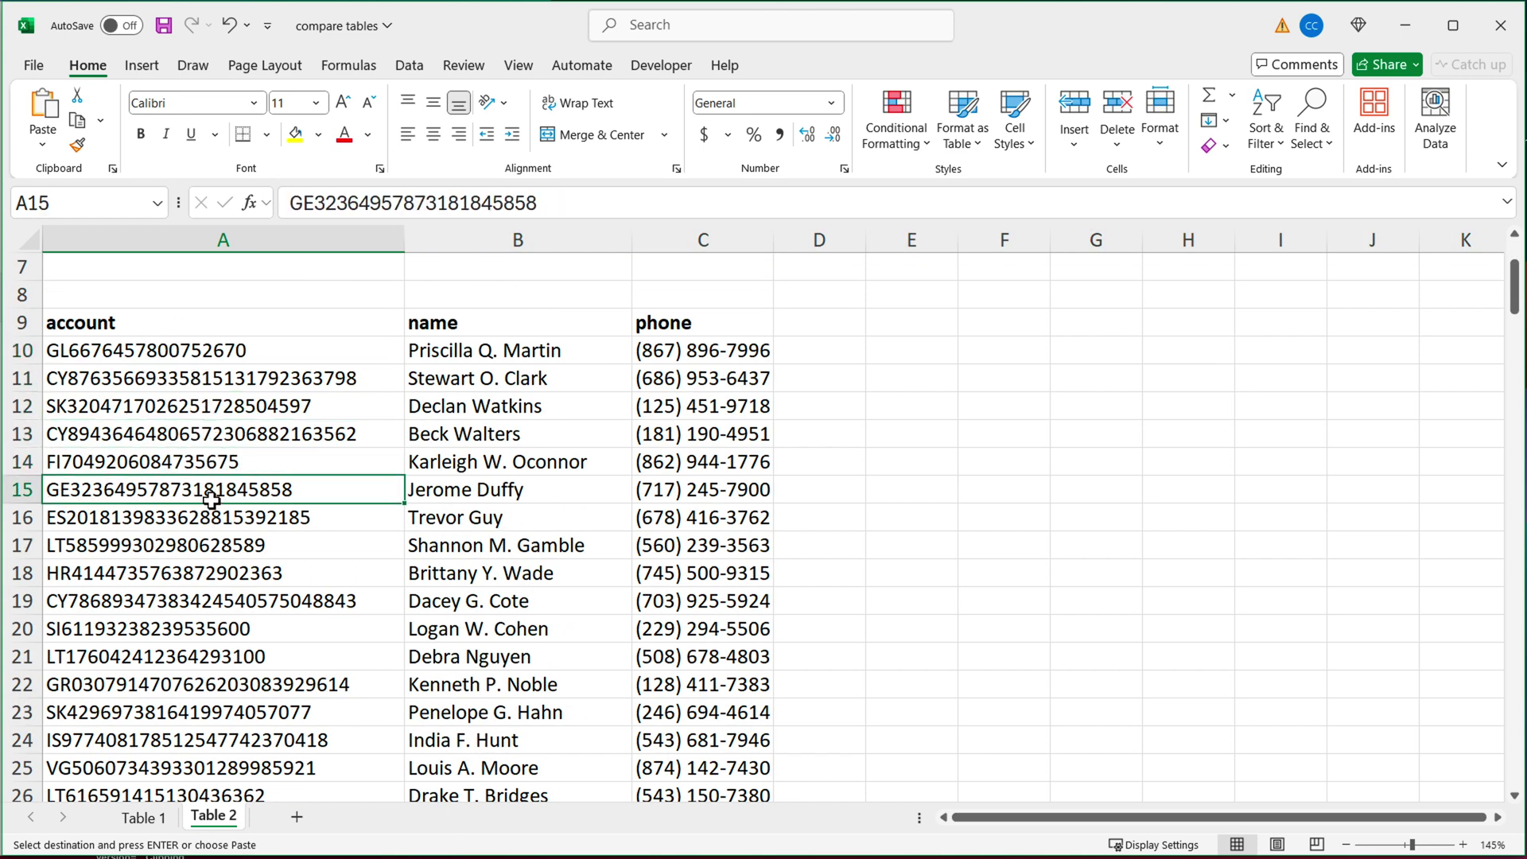
{"action": "left_click", "coordinate": [213, 518]}
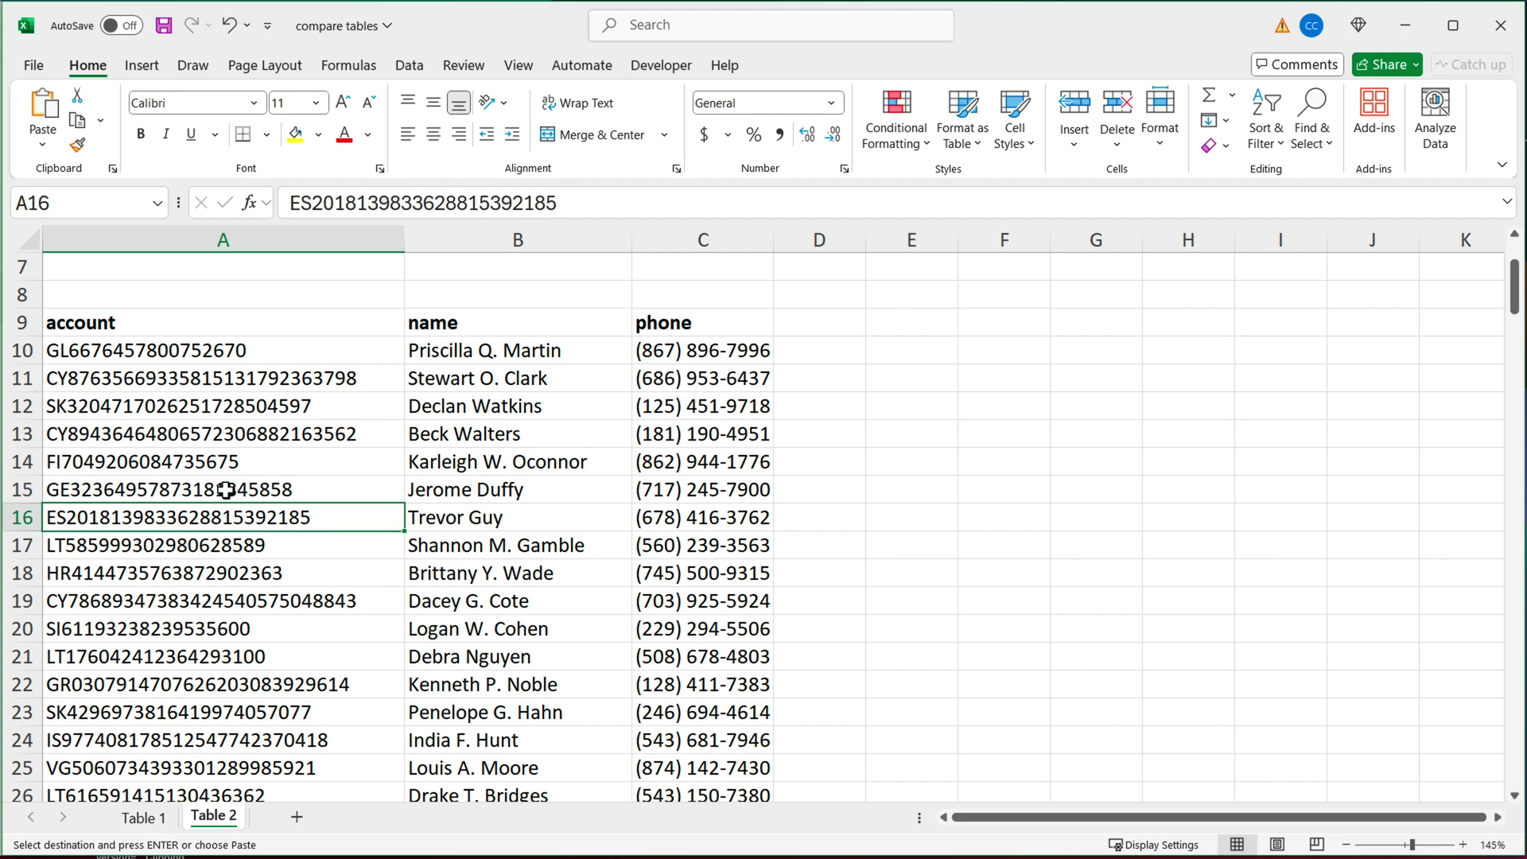
{"action": "key", "text": "Down"}
{"action": "key", "text": "Down"}
{"action": "key", "text": "Down"}
{"action": "key", "text": "Down"}
{"action": "key", "text": "Down"}
{"action": "key", "text": "Down"}
{"action": "key", "text": "Down"}
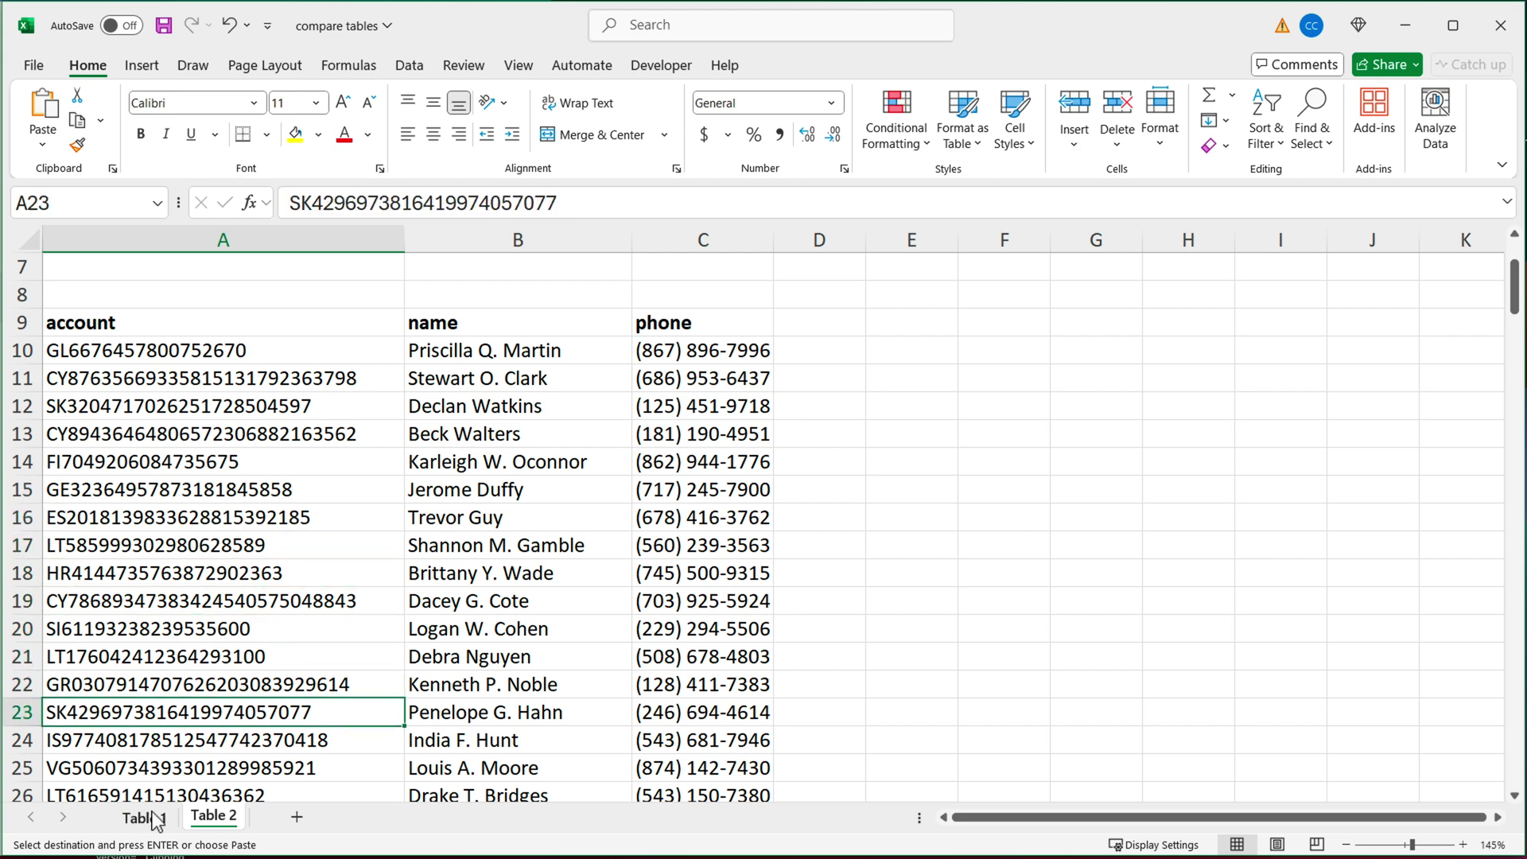
{"action": "left_click", "coordinate": [157, 819]}
{"action": "left_click", "coordinate": [1036, 333]}
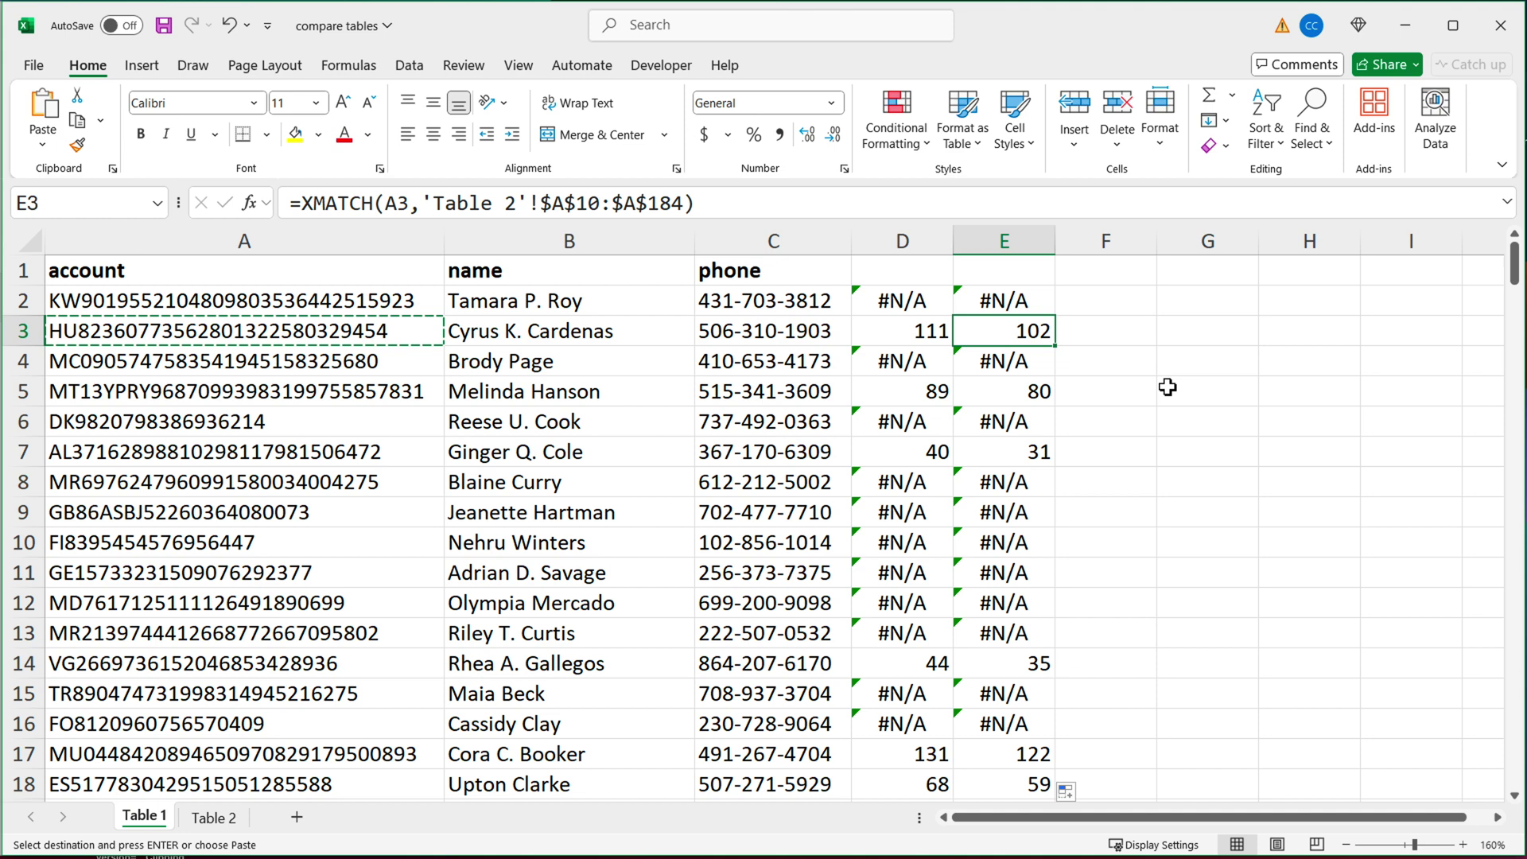
Step: Replace the lookup range in E2 with the whole Table 2 account column, giving =XMATCH(A2,'Table 2'!A:A)
{"action": "left_click", "coordinate": [1017, 298]}
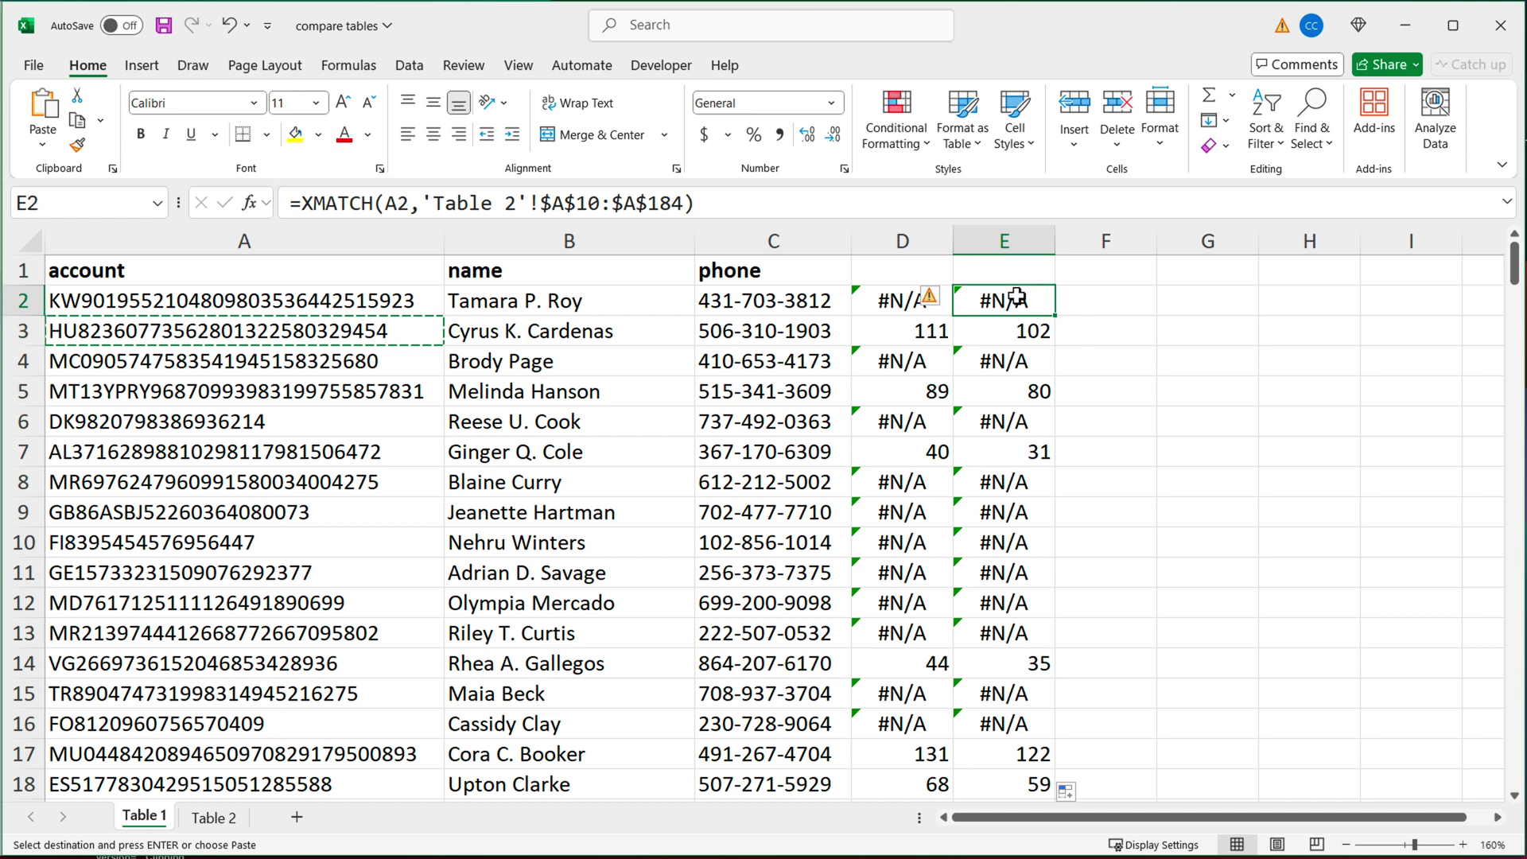
{"action": "double_click", "coordinate": [1017, 298]}
{"action": "left_click_drag", "start_coordinate": [1090, 302], "coordinate": [1368, 313]}
{"action": "key", "text": "BackSpace"}
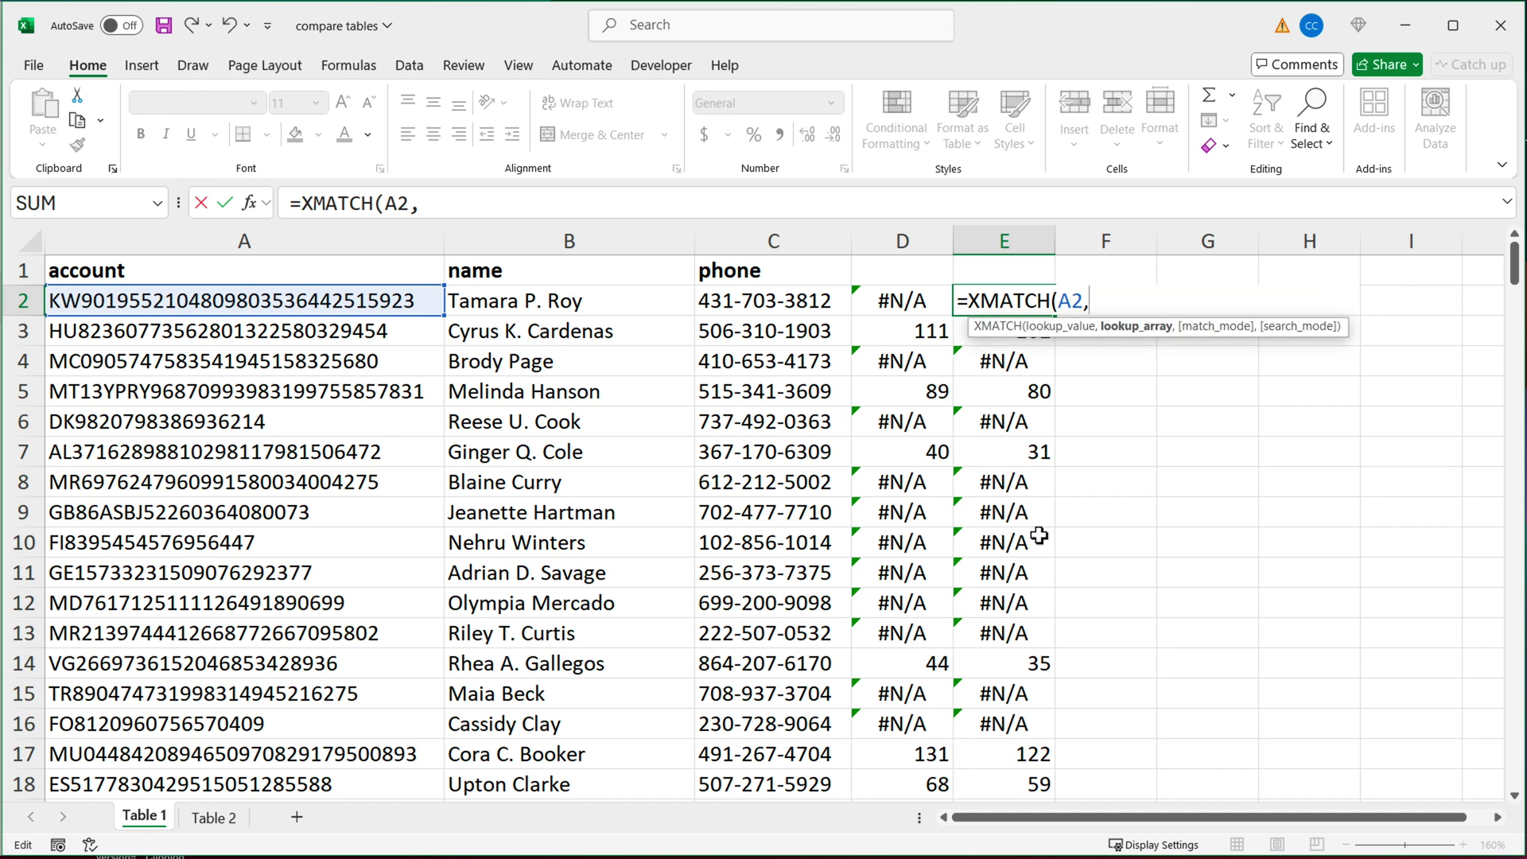
{"action": "left_click", "coordinate": [213, 817]}
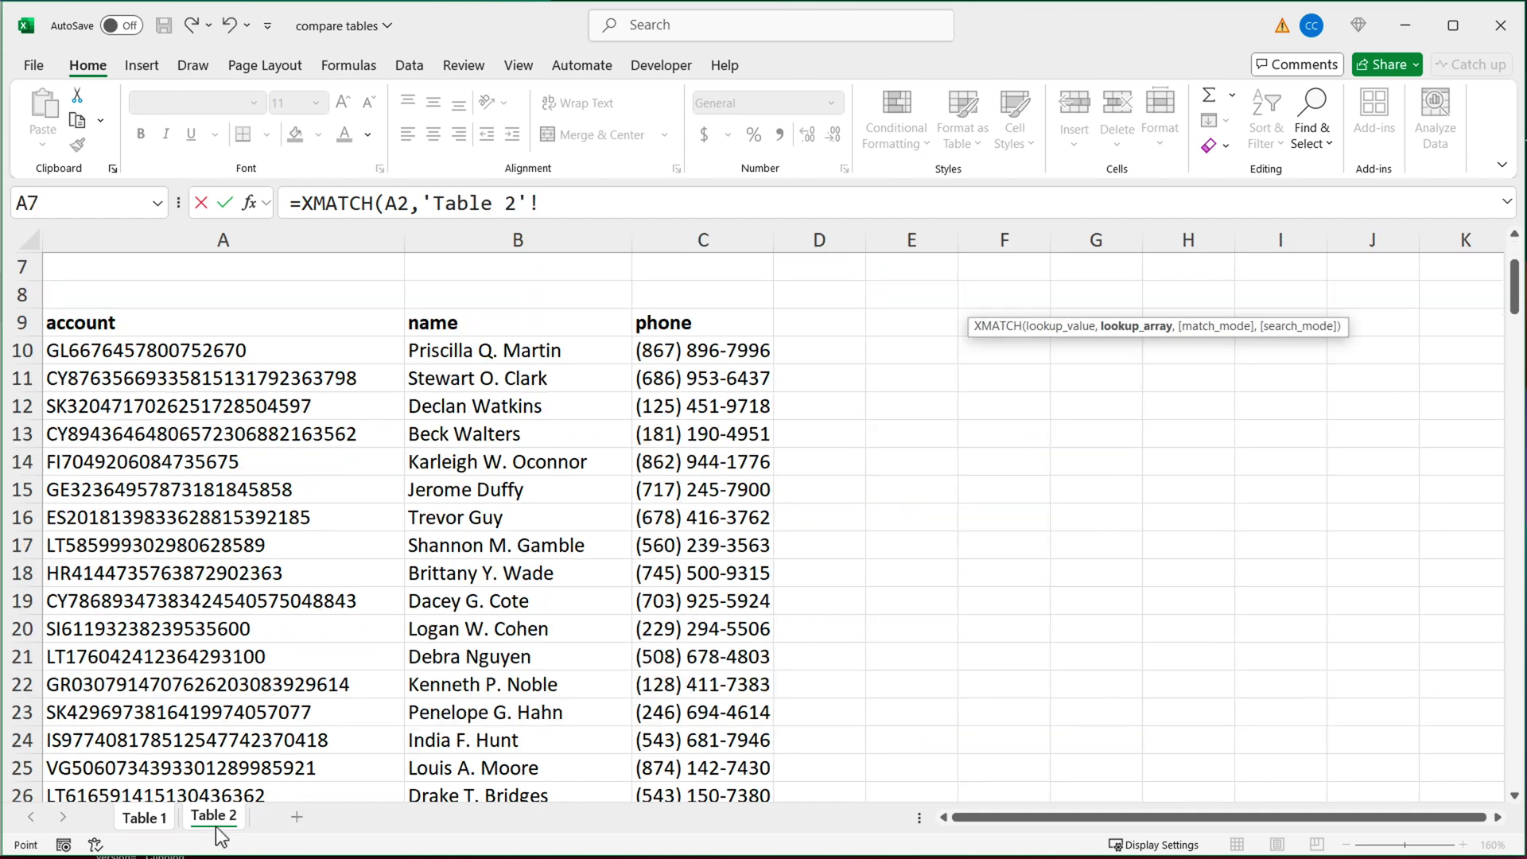
{"action": "left_click", "coordinate": [243, 248]}
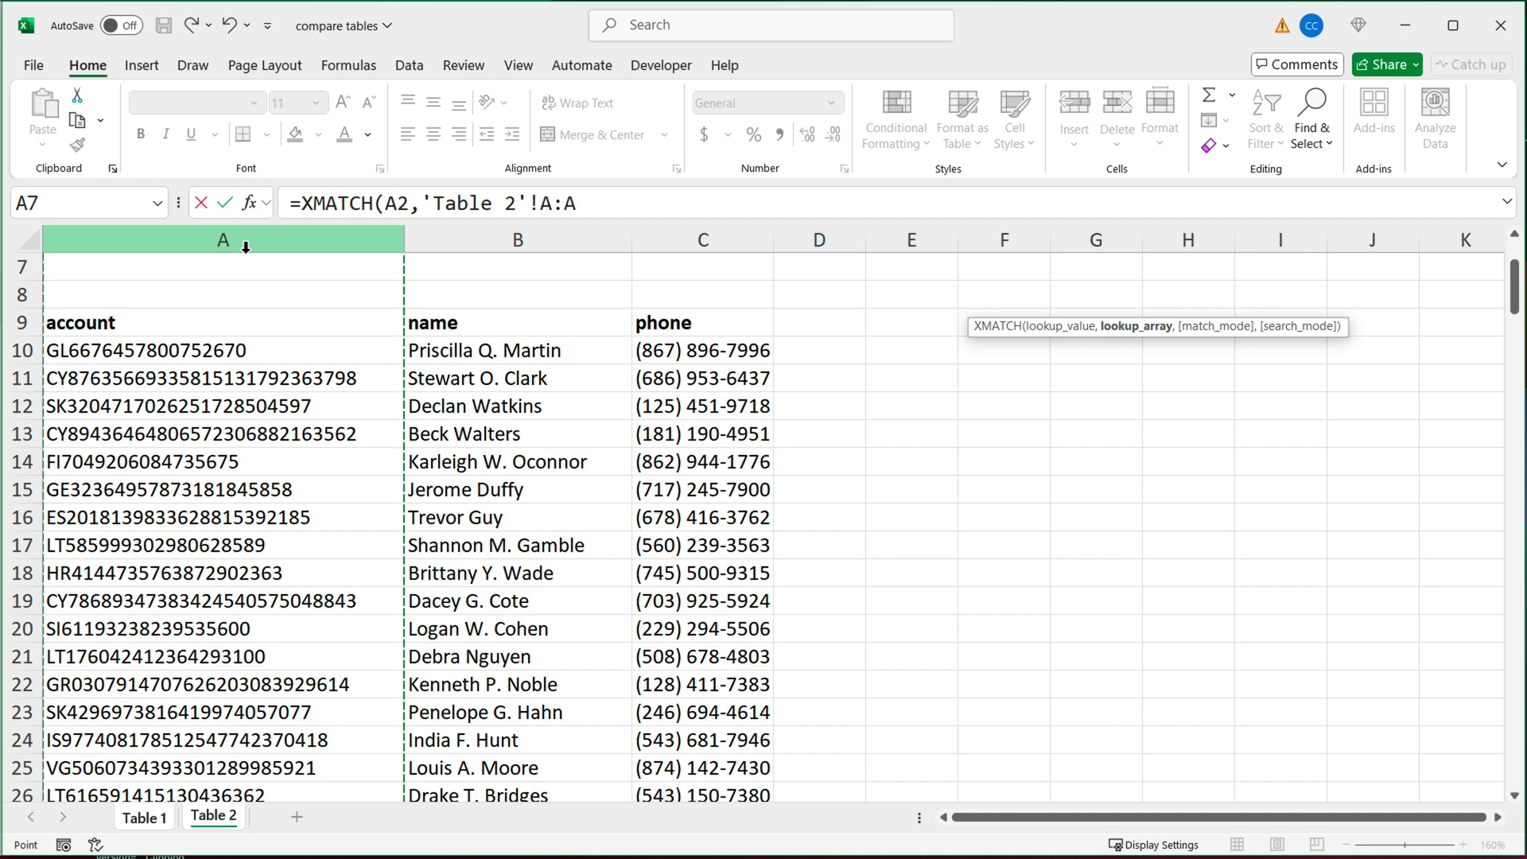
{"action": "type", "text": ")"}
{"action": "key", "text": "Return"}
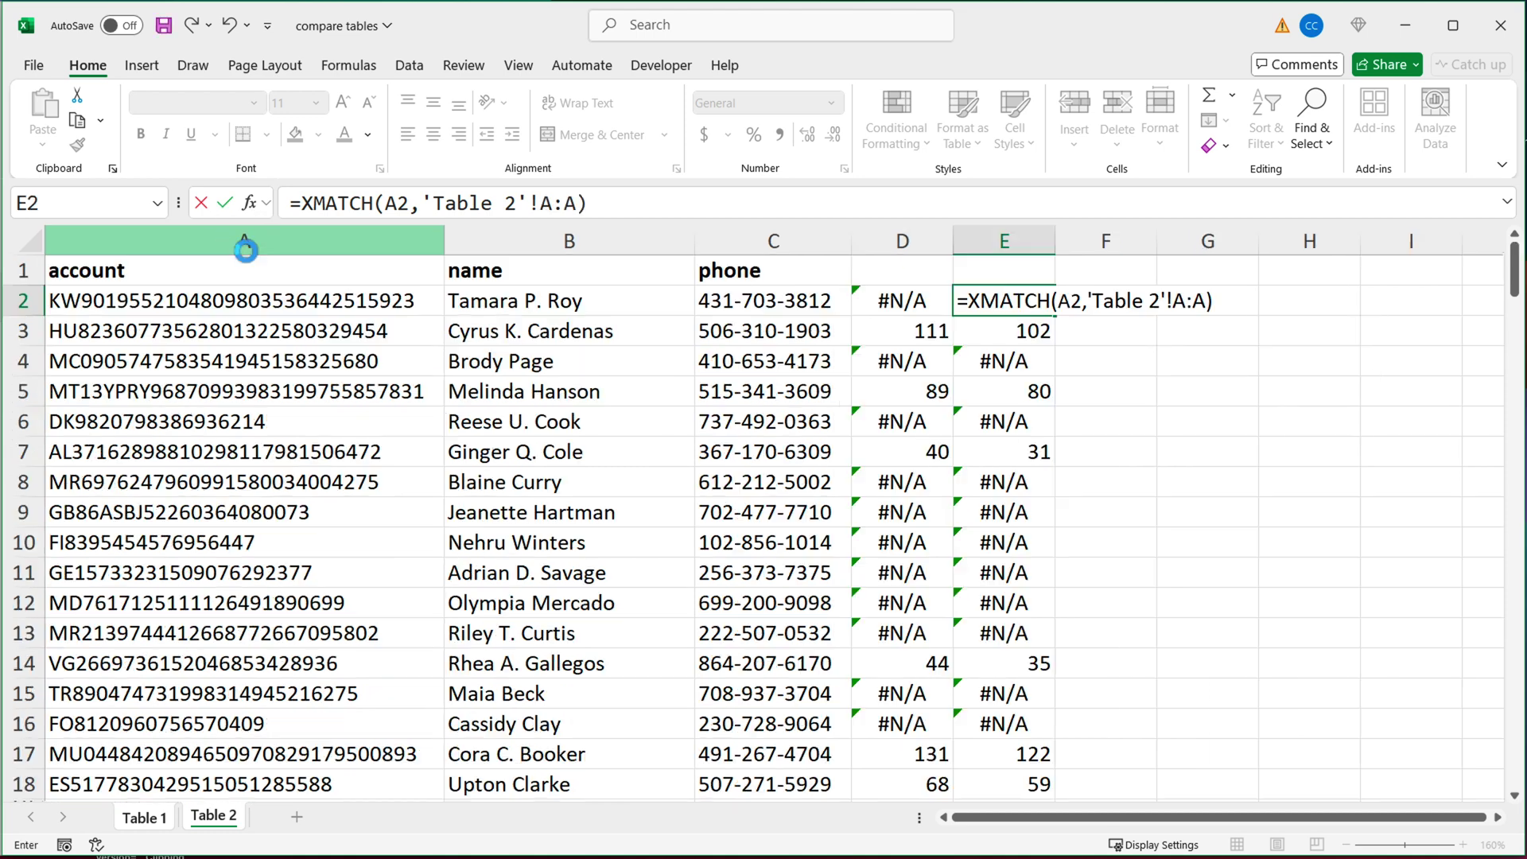
{"action": "left_click", "coordinate": [1044, 299]}
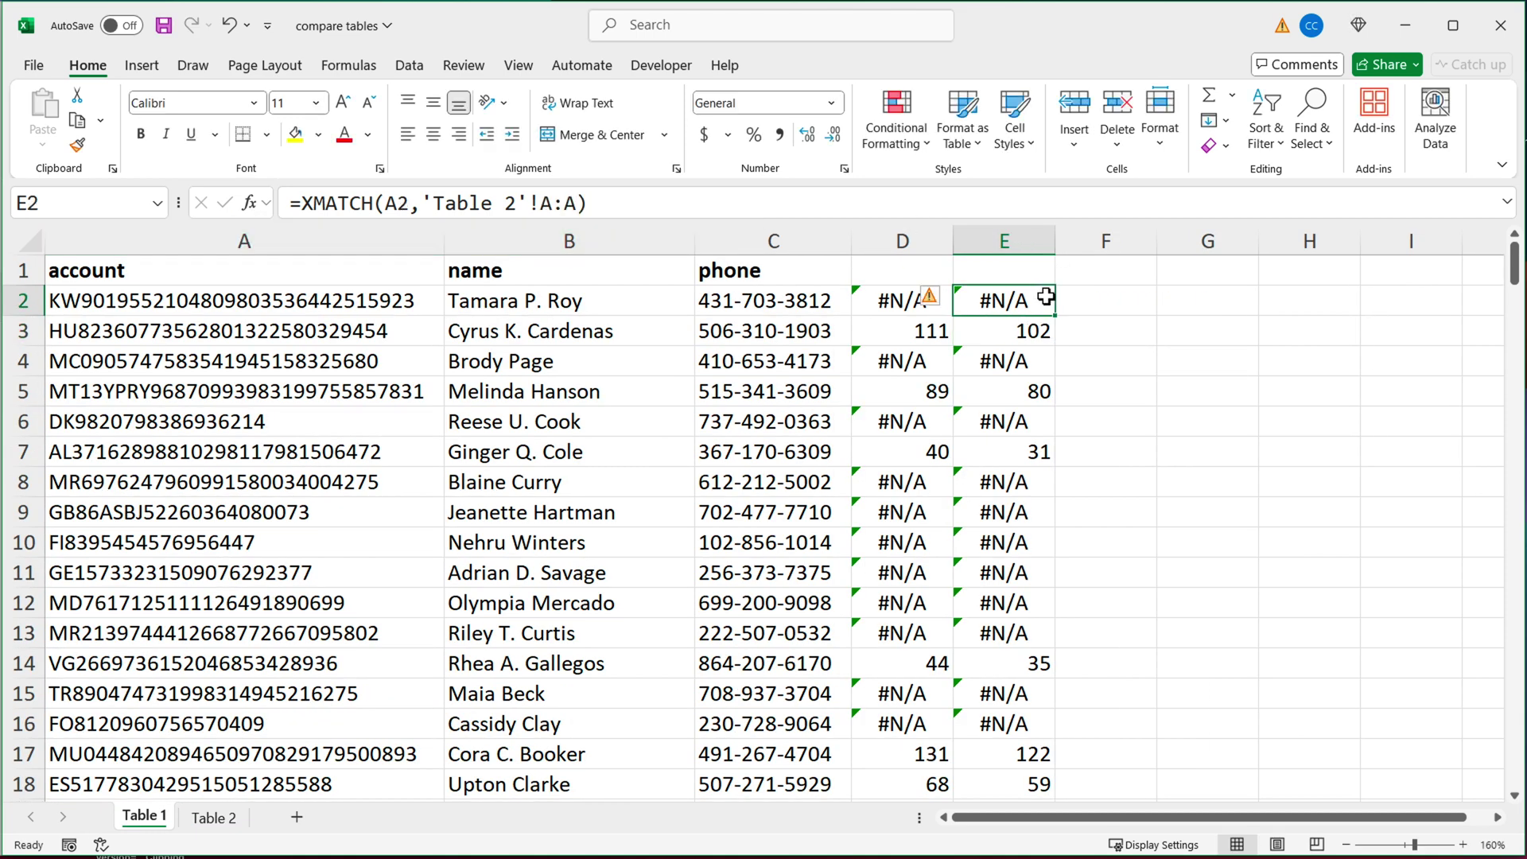
Step: Fill the XMATCH formula from E2 down column E, and check the whole-column lookup range in E3's formula
{"action": "left_click", "coordinate": [1060, 314]}
{"action": "left_click", "coordinate": [1049, 310]}
{"action": "double_click", "coordinate": [1057, 319]}
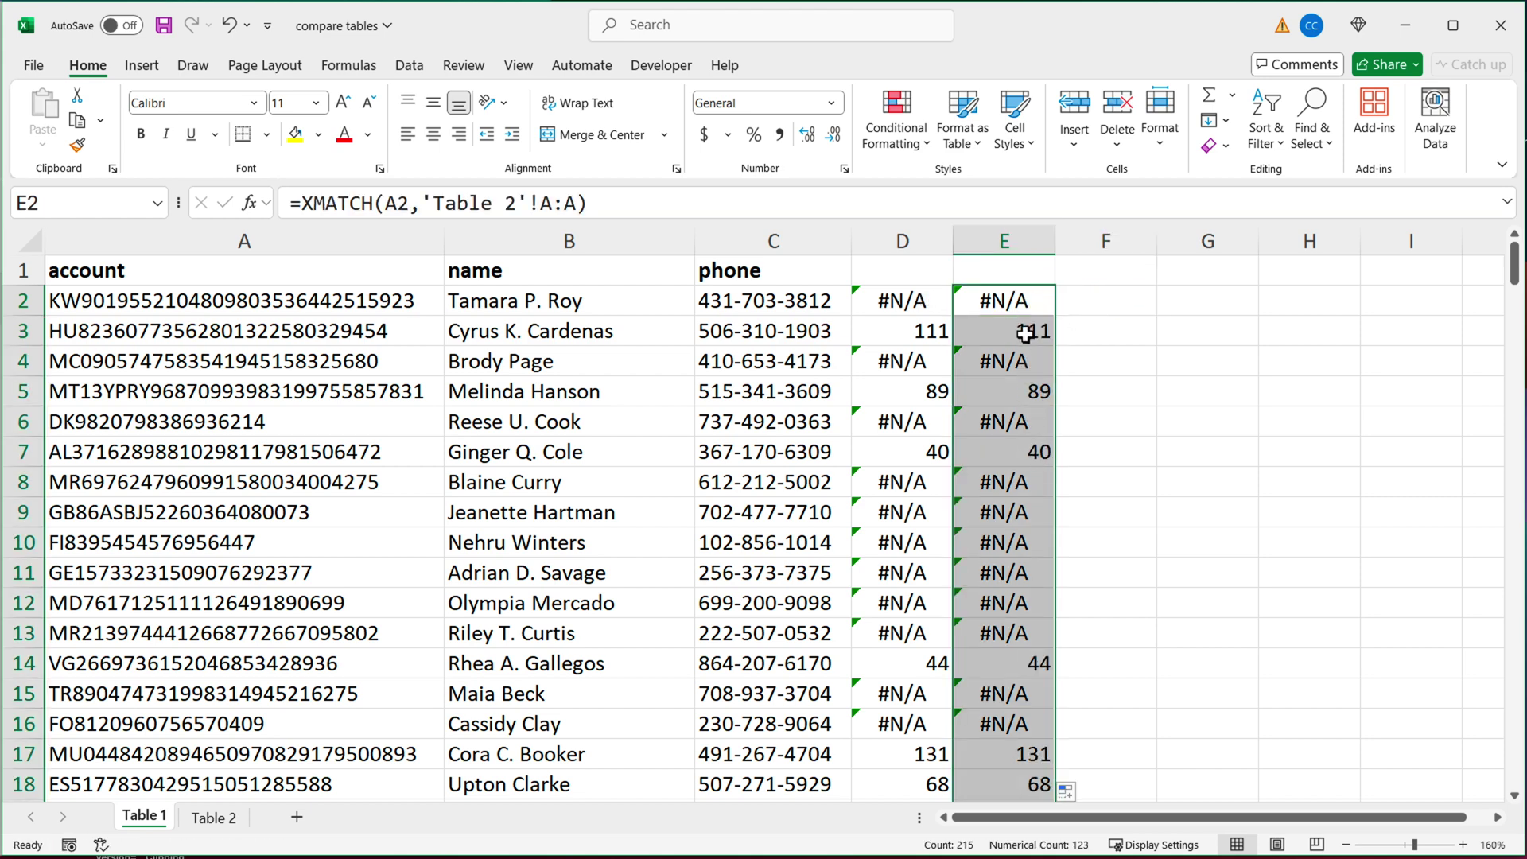
{"action": "double_click", "coordinate": [1025, 333]}
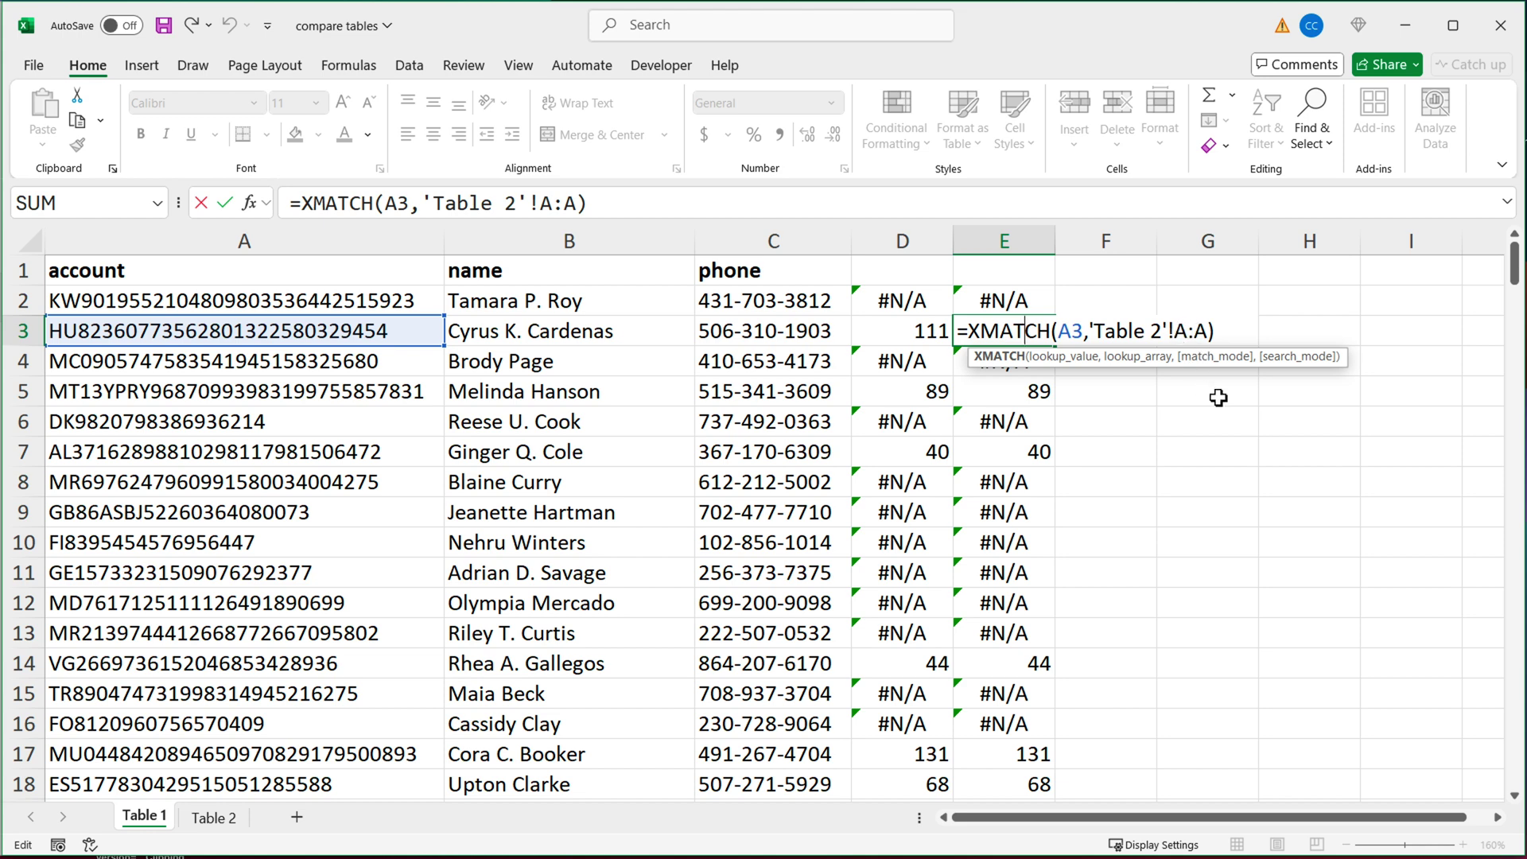
{"action": "key", "text": "Escape"}
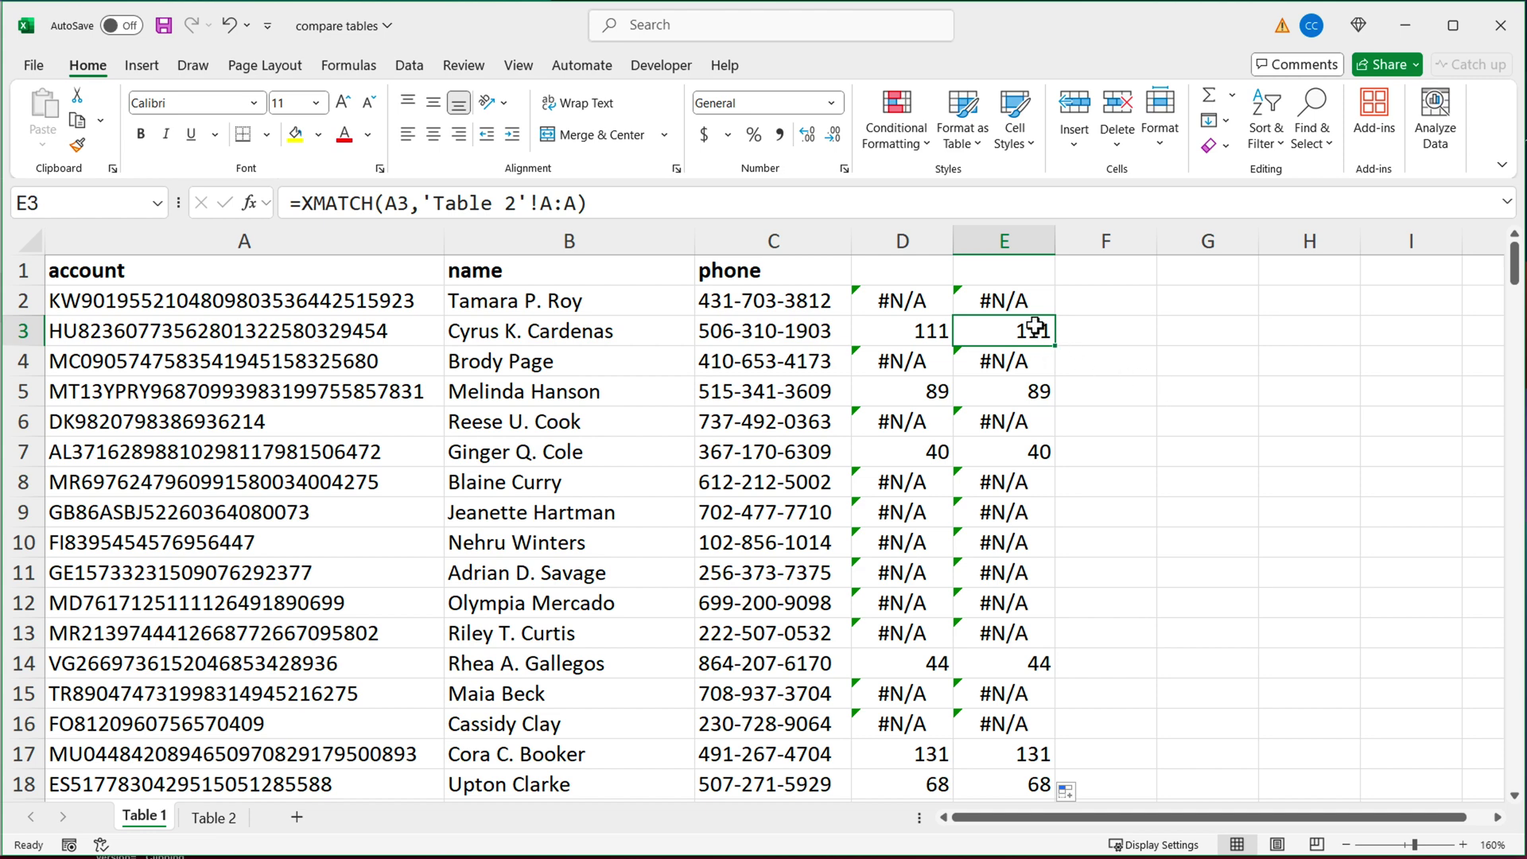
Step: Delete column E from Table 1, and copy the XMATCH formula text from D2
{"action": "right_click", "coordinate": [1018, 242]}
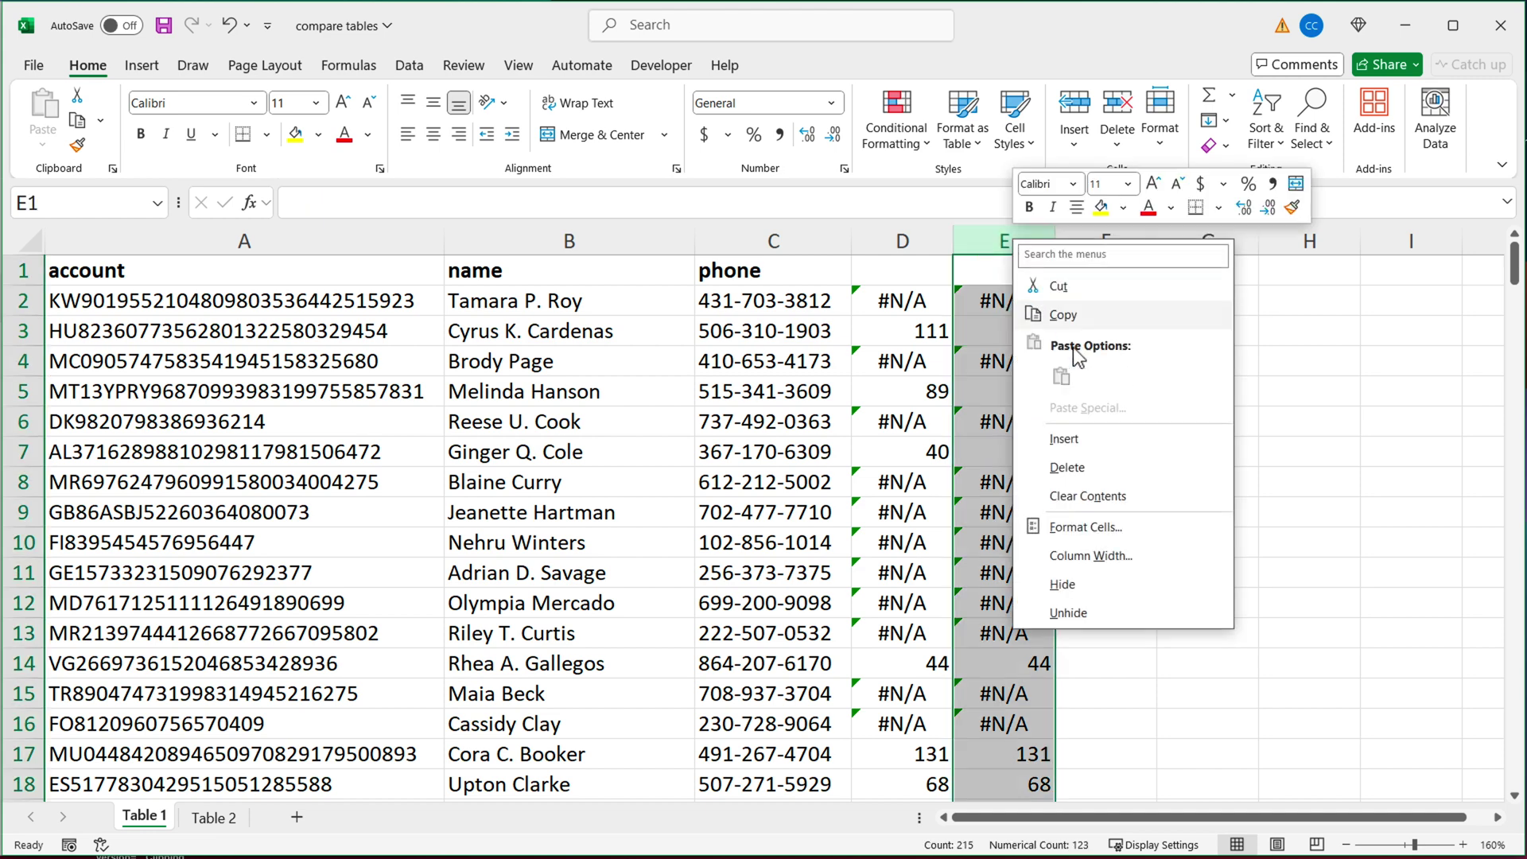
{"action": "left_click", "coordinate": [1094, 461]}
{"action": "double_click", "coordinate": [900, 306]}
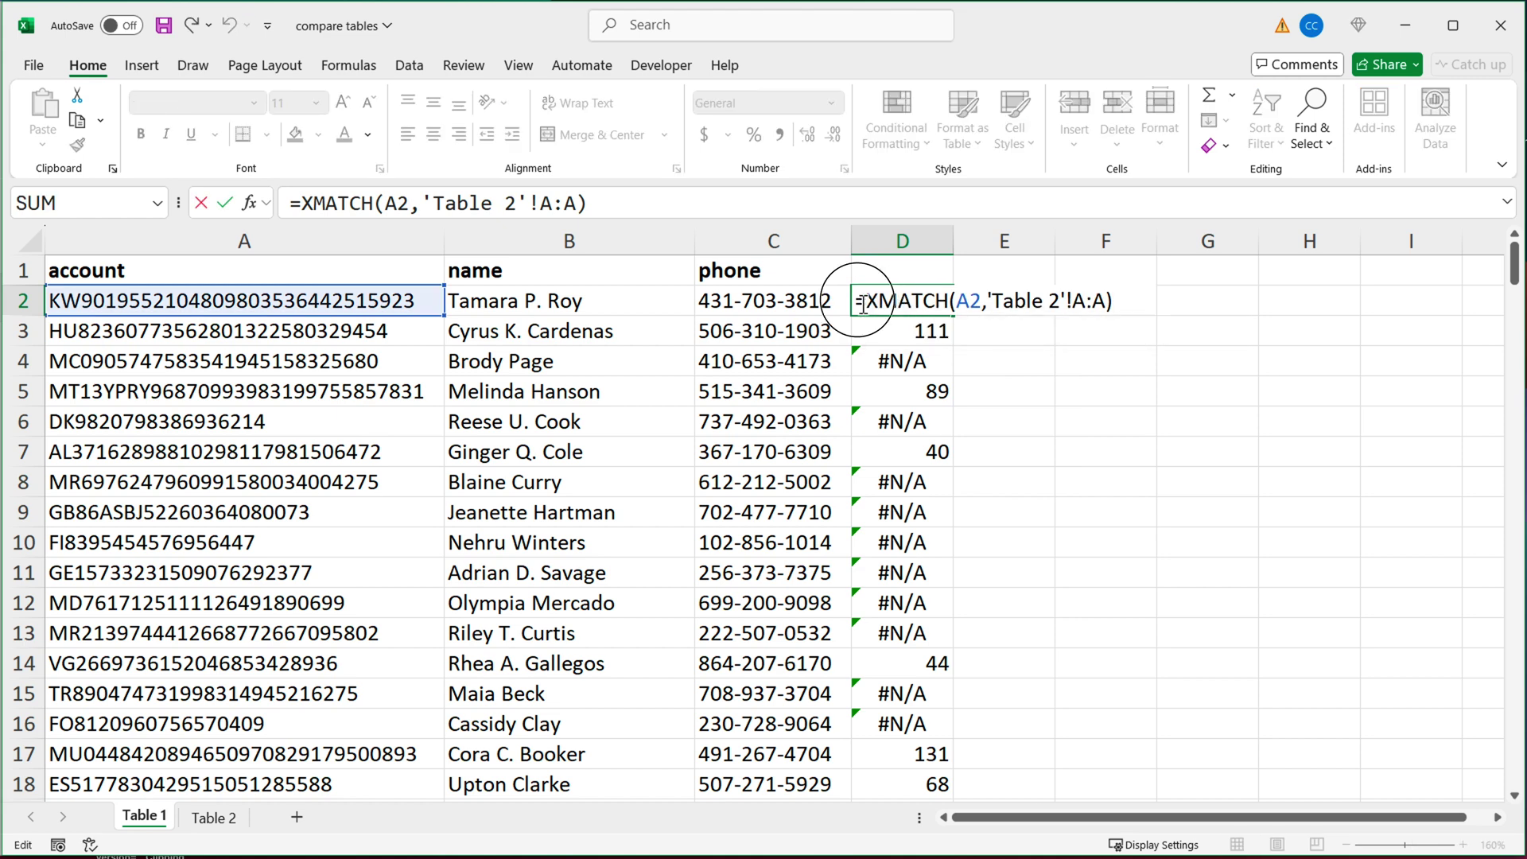
{"action": "left_click_drag", "start_coordinate": [863, 306], "coordinate": [1113, 300]}
{"action": "right_click", "coordinate": [923, 303]}
{"action": "left_click", "coordinate": [925, 331]}
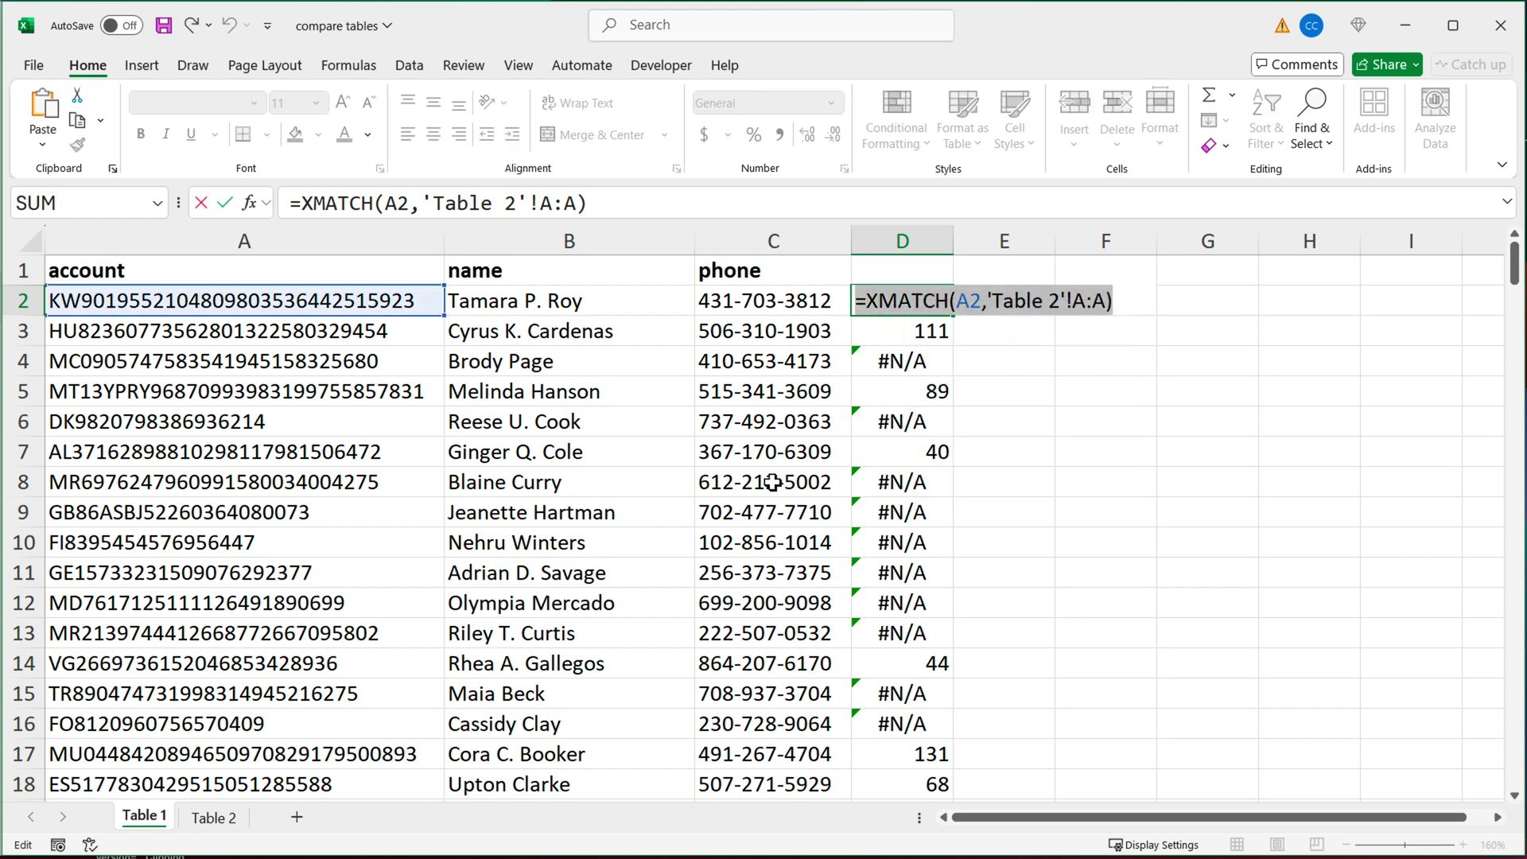
{"action": "key", "text": "Escape"}
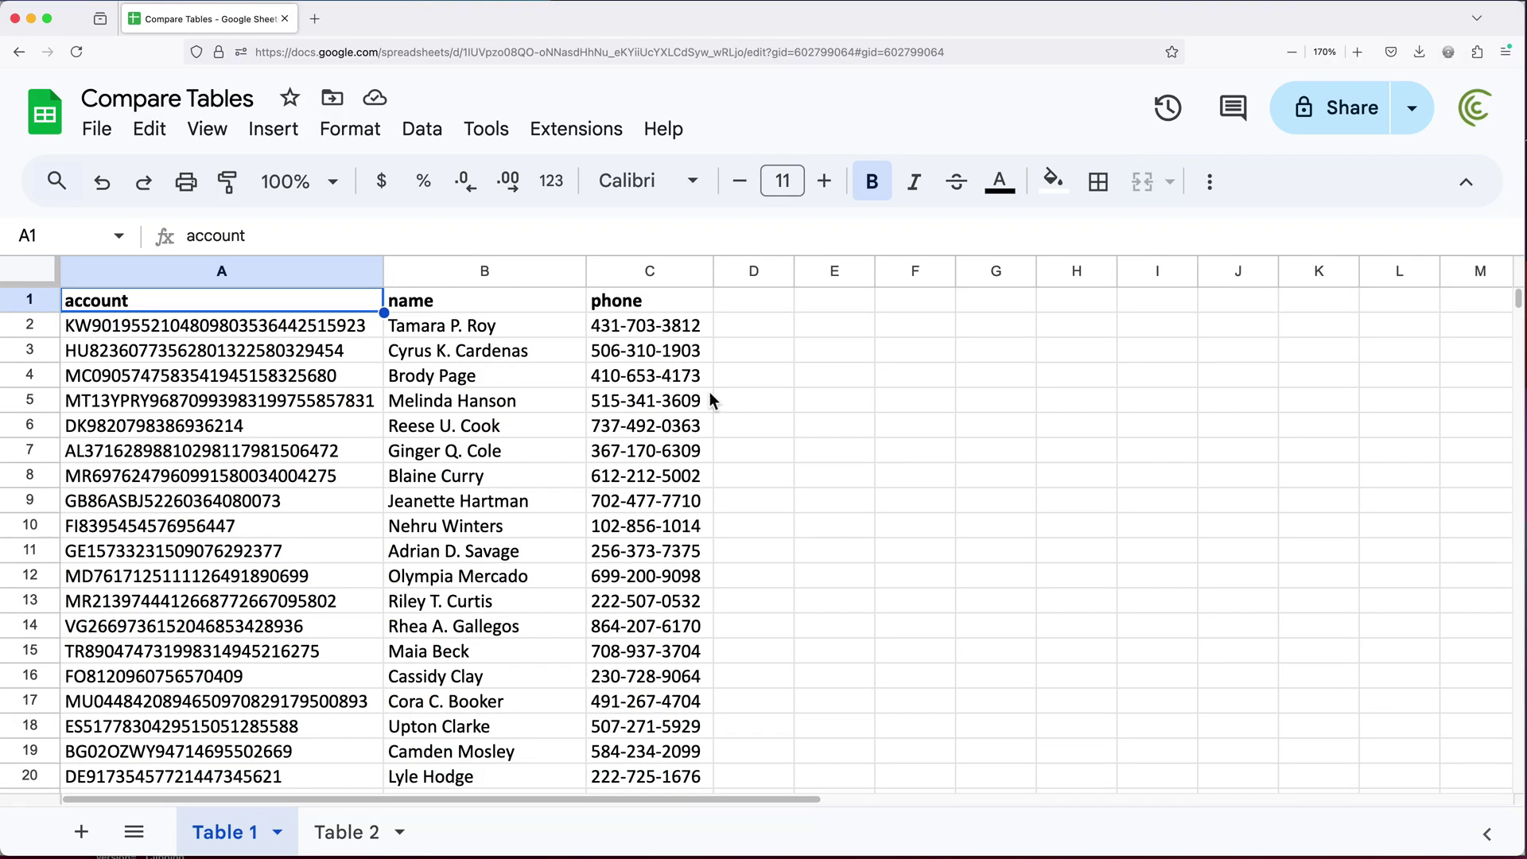
Step: Switch to Google Sheets, enter =XMATCH(A2,'Table 2'!A:A) in D2 of Table 1, and accept the suggested autofill for column D
{"action": "double_click", "coordinate": [741, 326]}
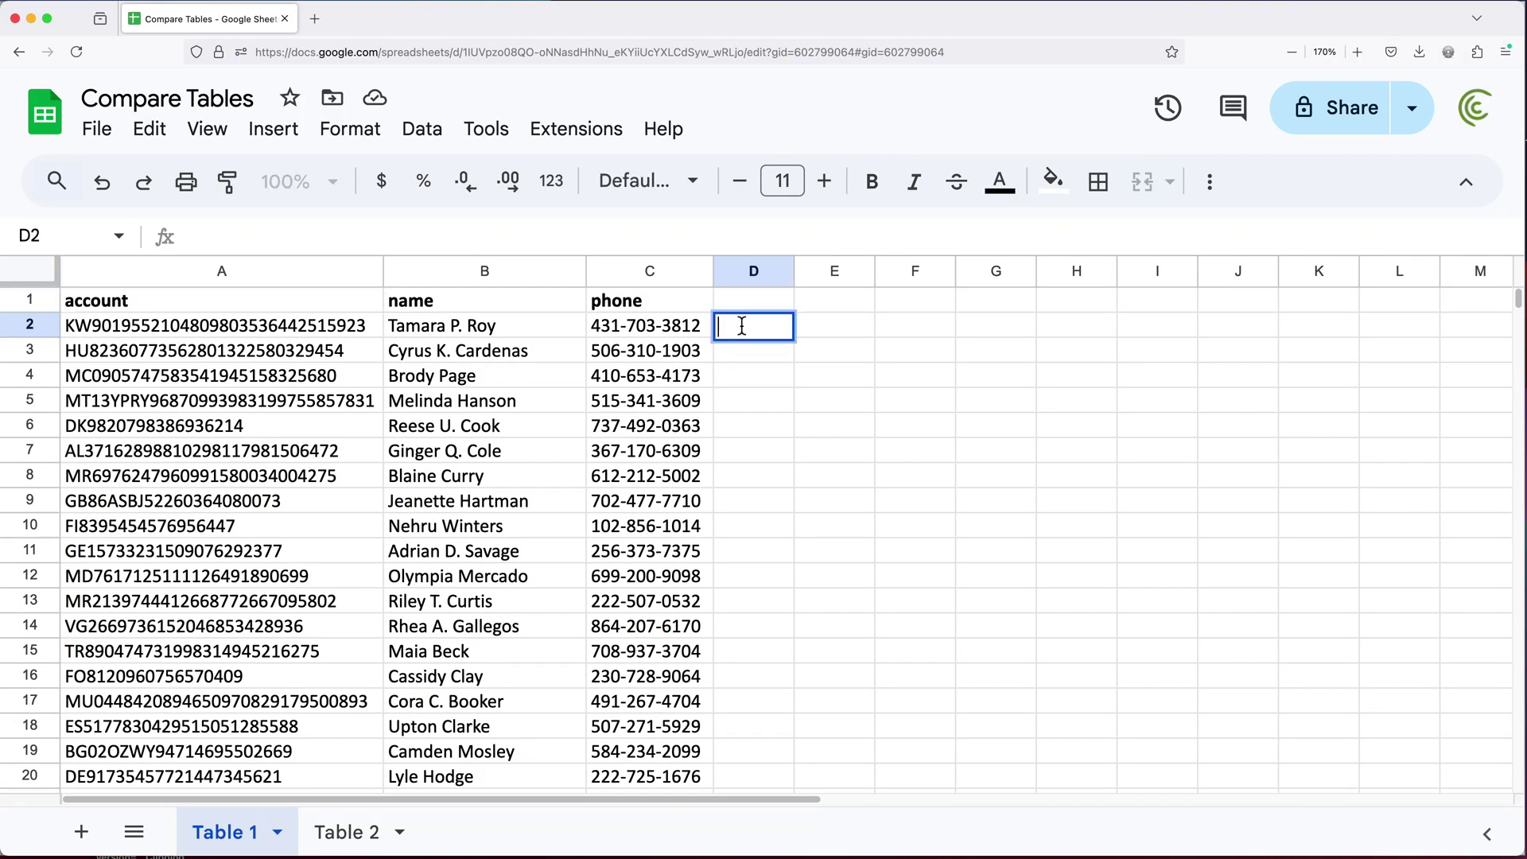
{"action": "key", "text": "super+v"}
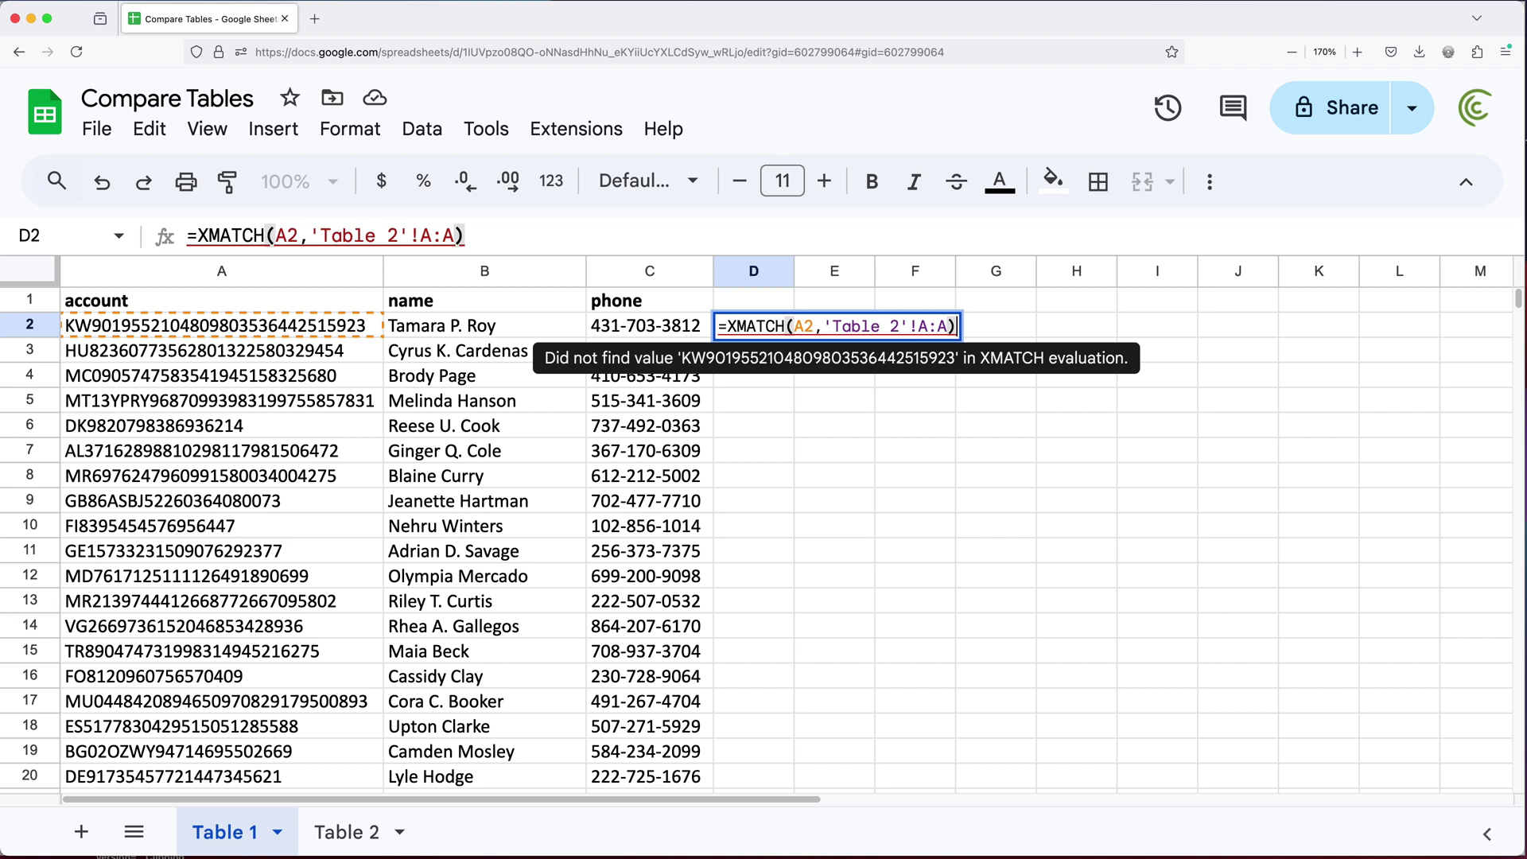
{"action": "key", "text": "Return"}
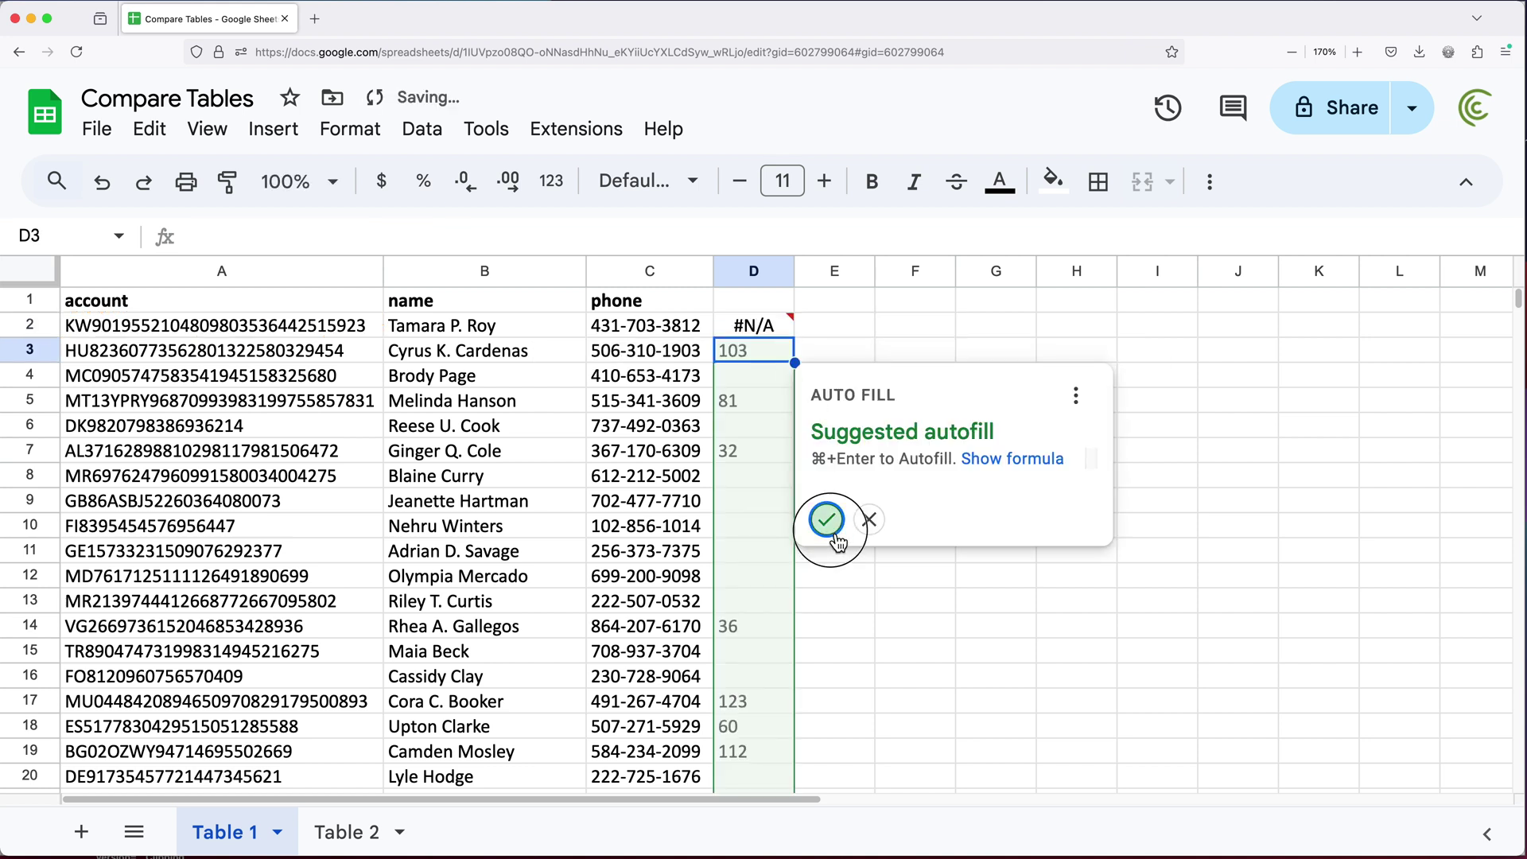
{"action": "left_click", "coordinate": [828, 519]}
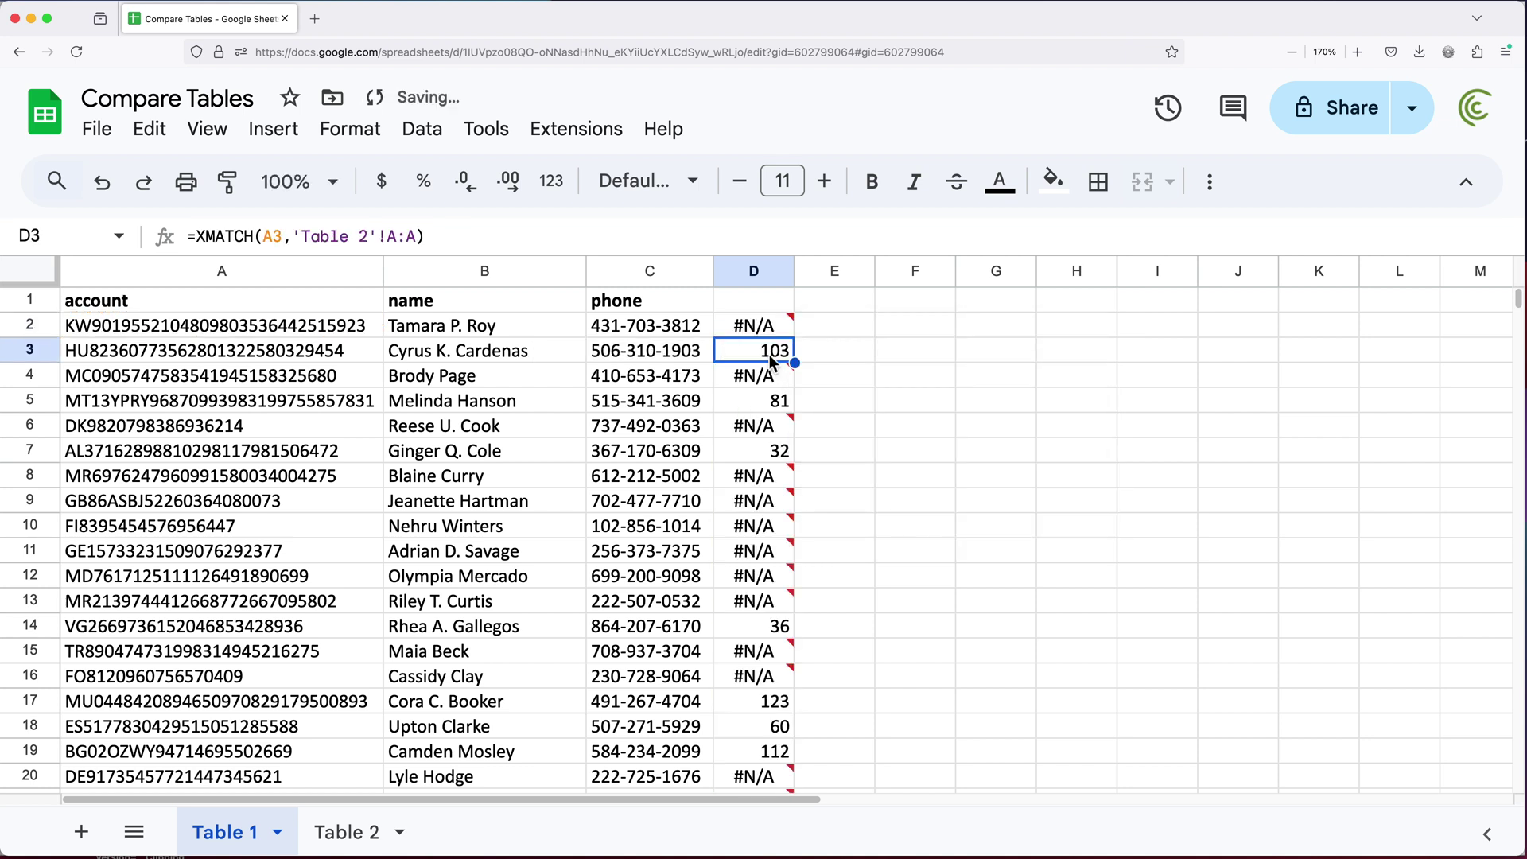
{"action": "left_click", "coordinate": [776, 401]}
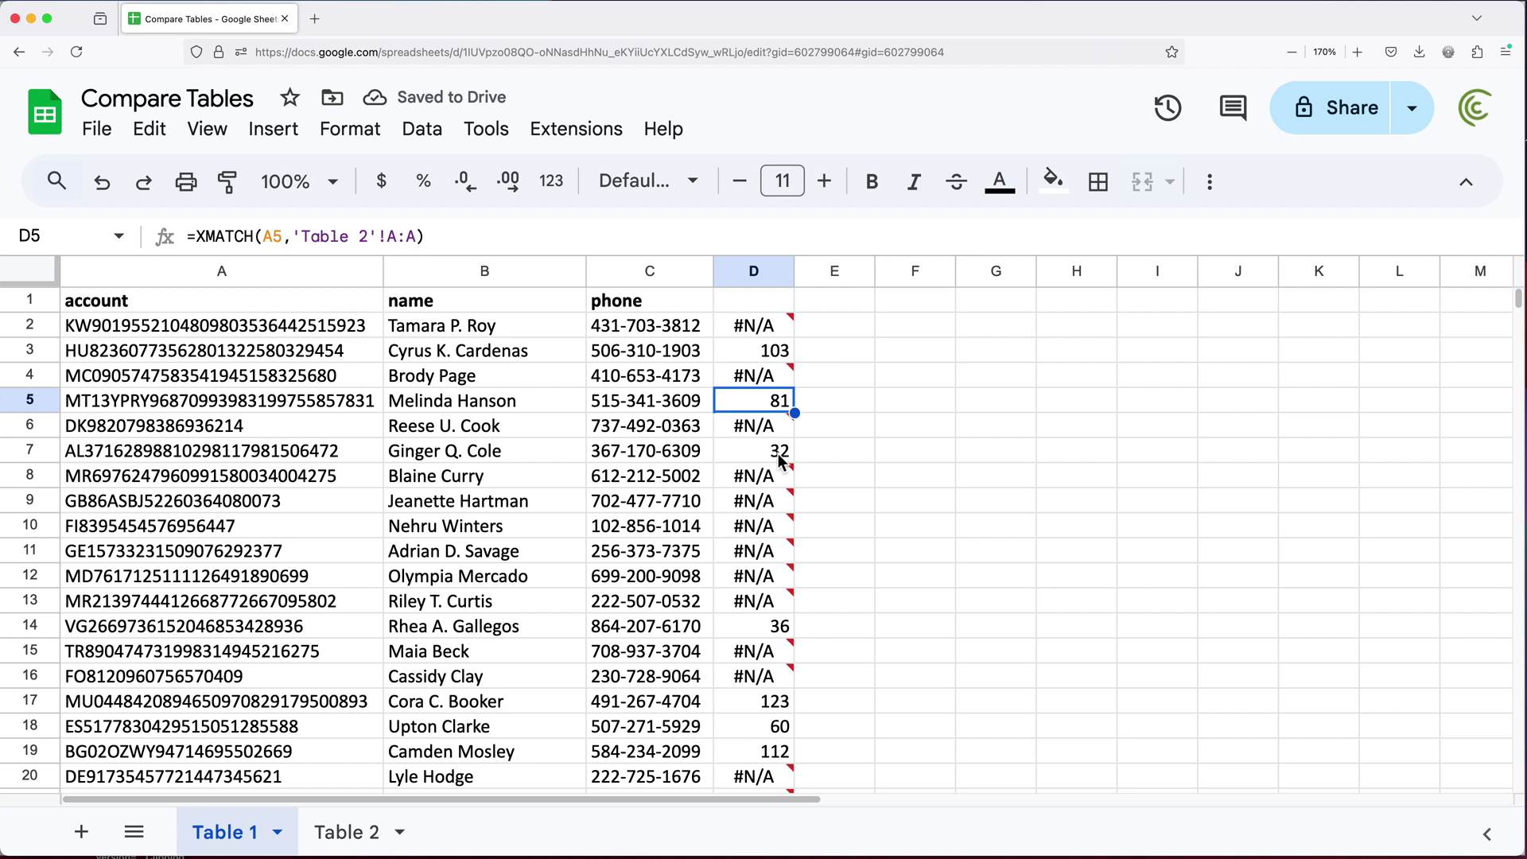
{"action": "left_click", "coordinate": [780, 456]}
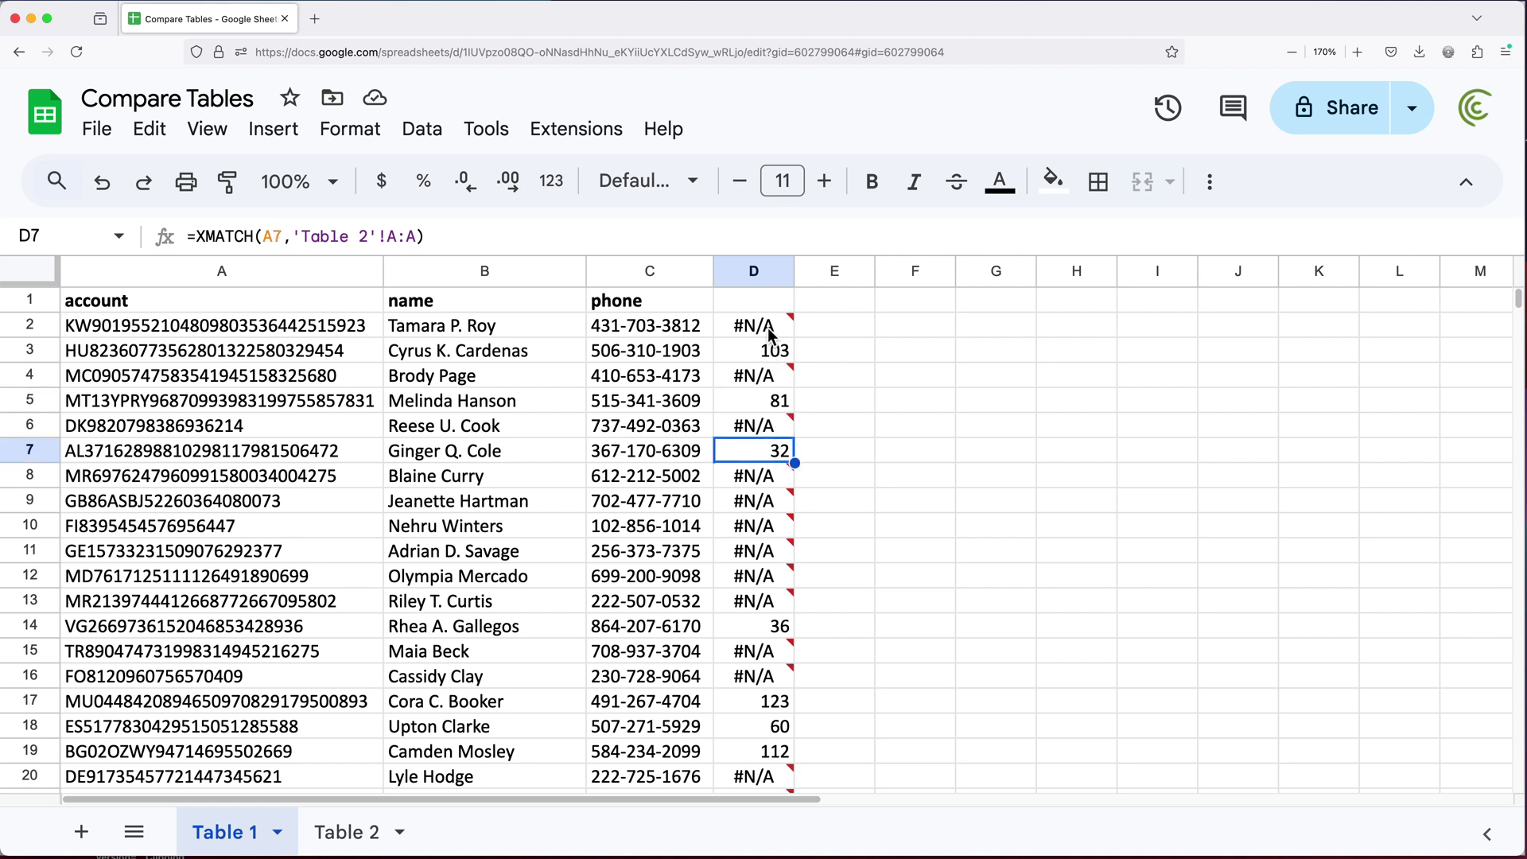
Step: Wrap the D2 formula in ISNUMBER, giving =ISNUMBER(XMATCH(A2,'Table 2'!A:A))
{"action": "double_click", "coordinate": [744, 327]}
{"action": "left_click", "coordinate": [742, 328]}
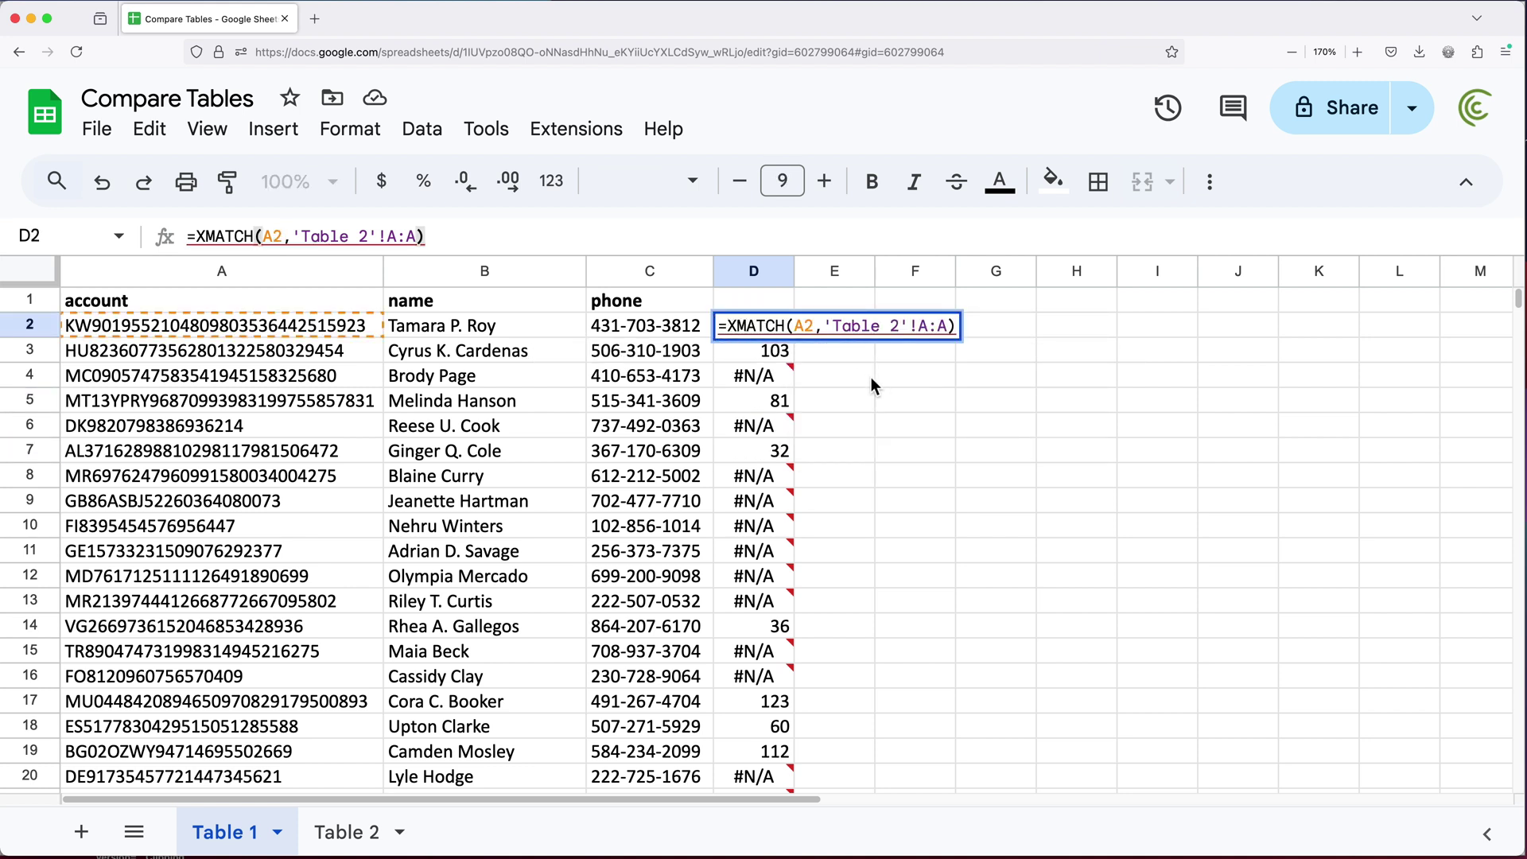
{"action": "type", "text": "ISNUMBER("}
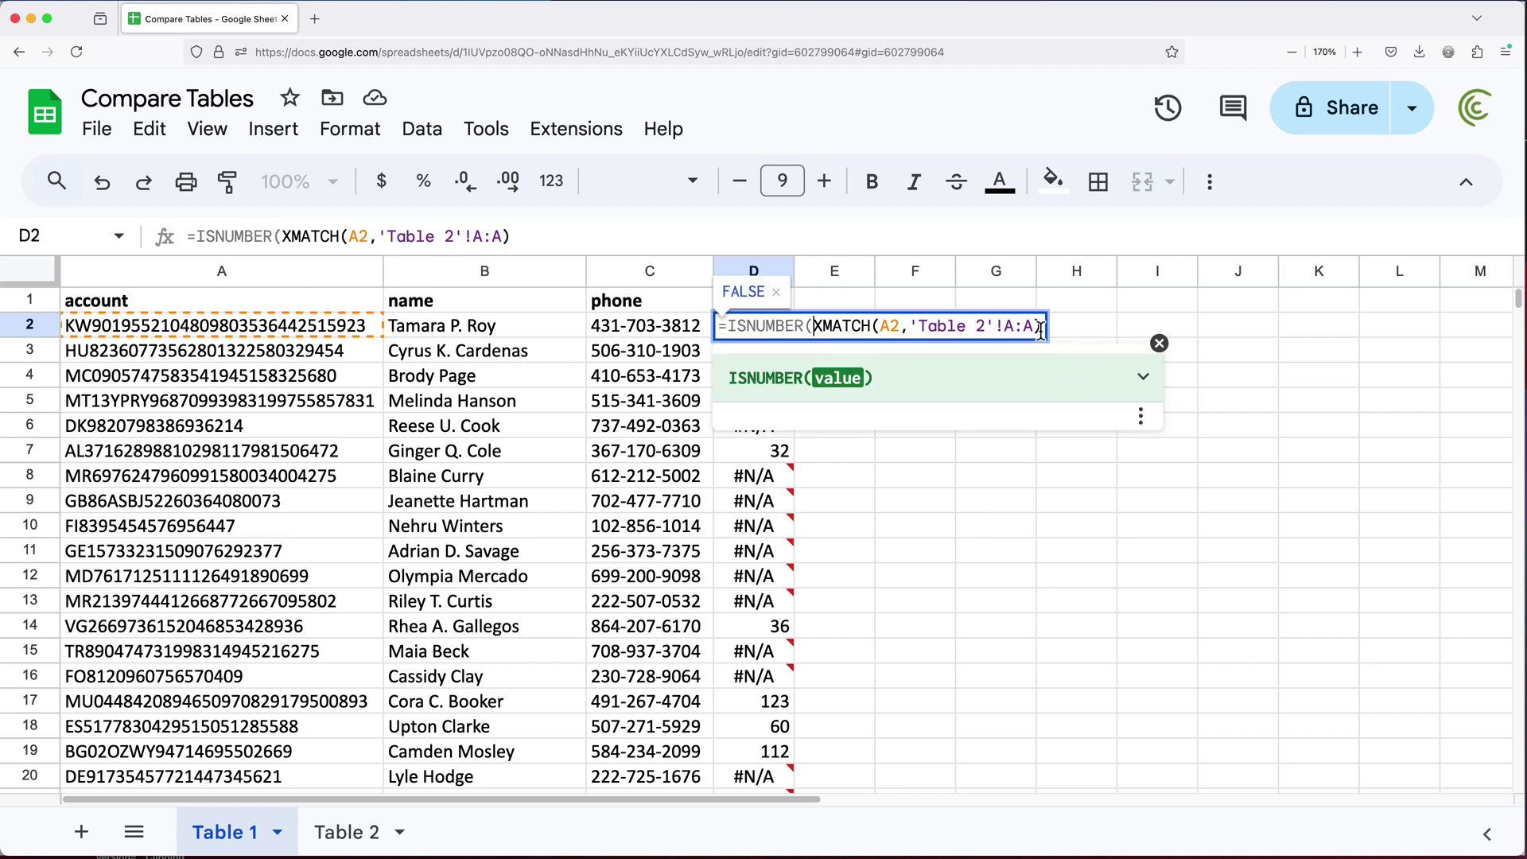
{"action": "left_click", "coordinate": [1040, 327]}
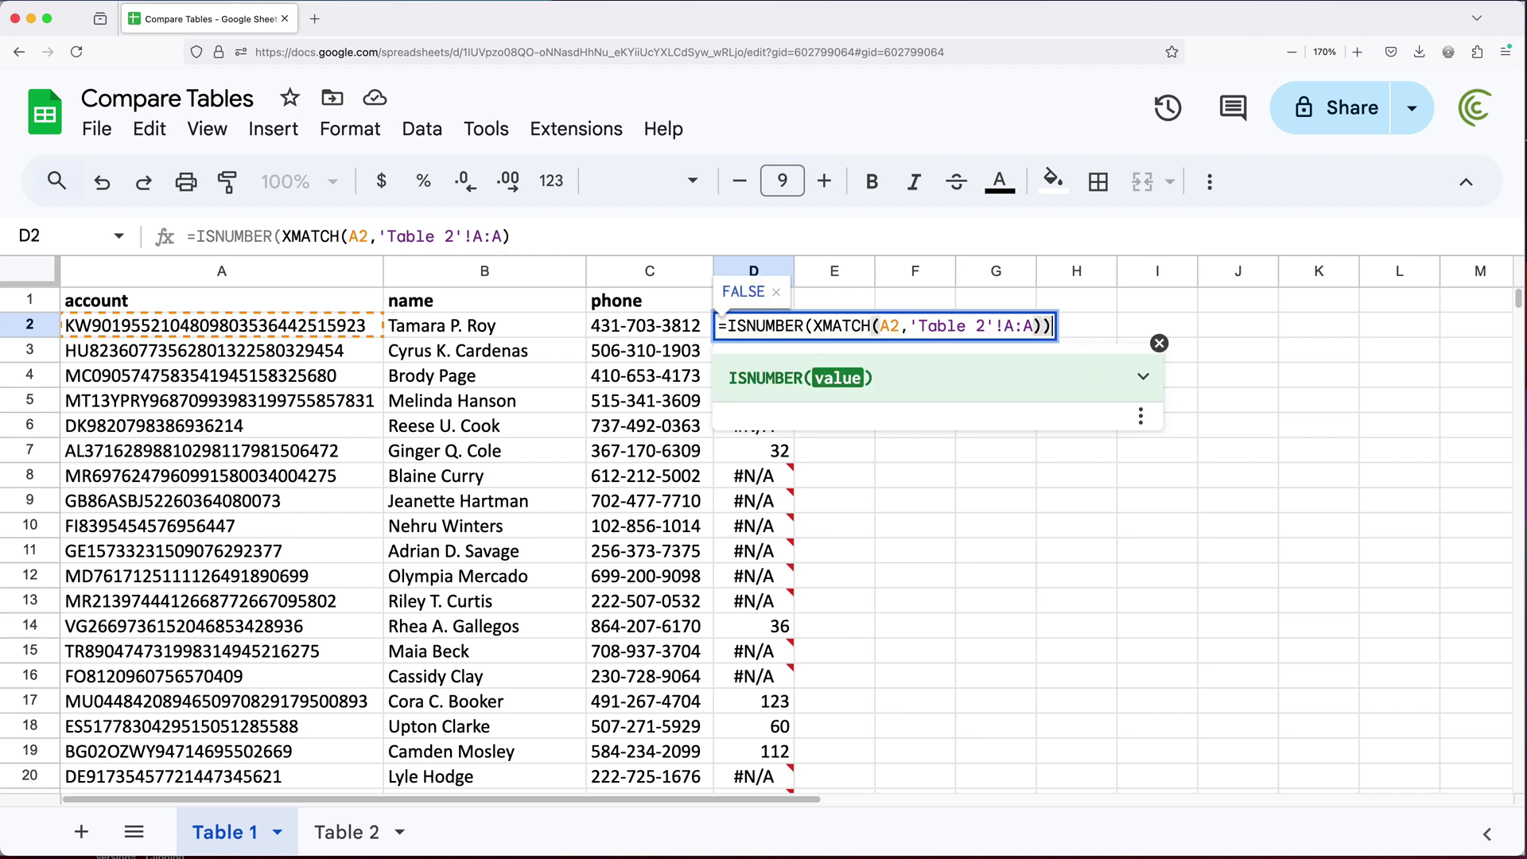
{"action": "type", "text": ")"}
{"action": "key", "text": "Return"}
{"action": "key", "text": "Up"}
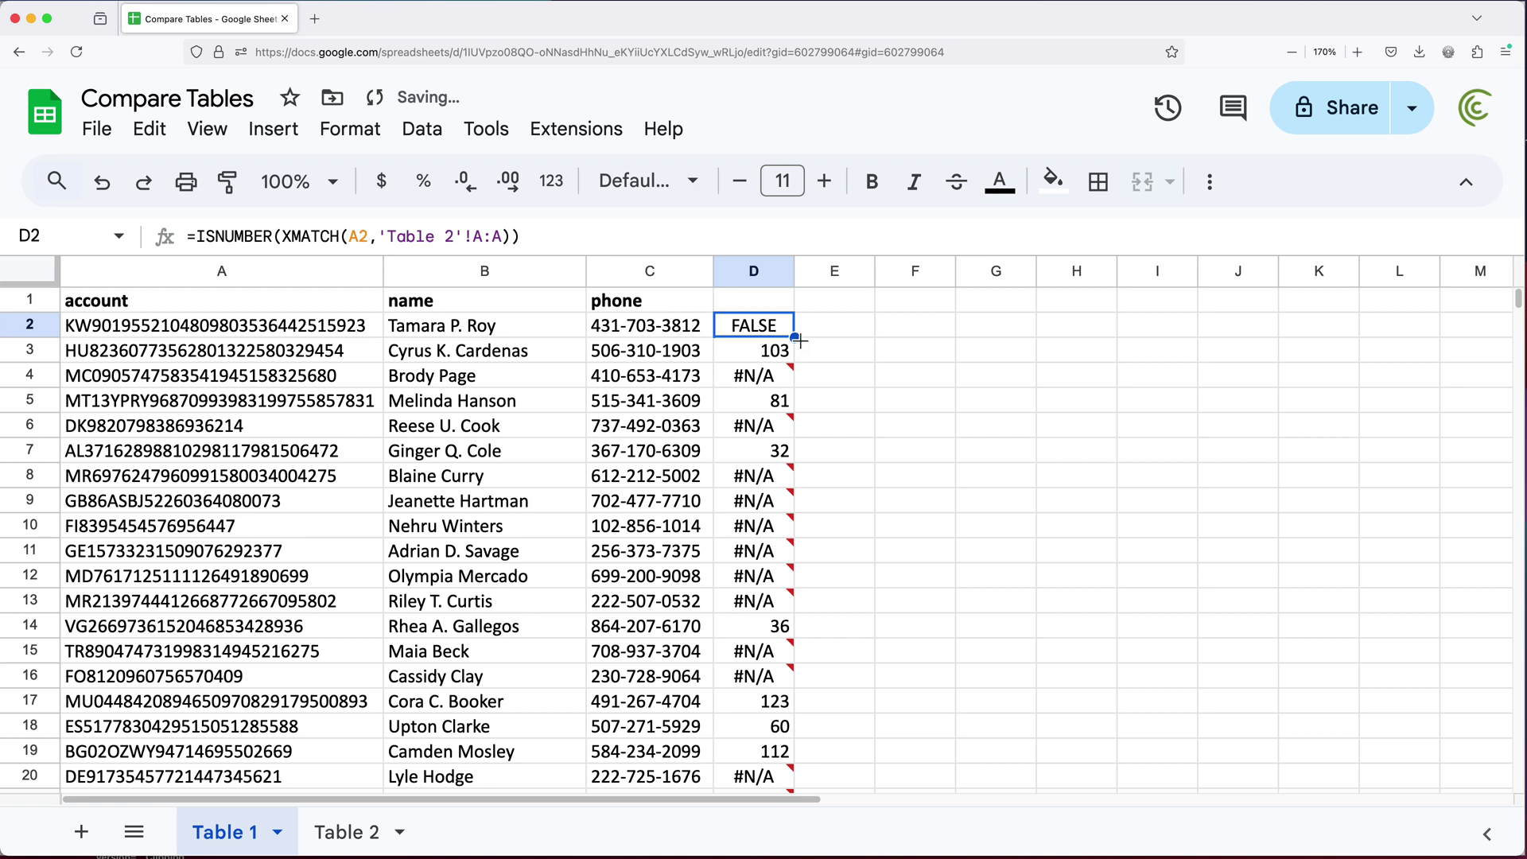
Step: Fill the ISNUMBER formula from D2 down to D22
{"action": "left_click_drag", "start_coordinate": [795, 340], "coordinate": [795, 805]}
{"action": "scroll", "coordinate": [776, 503], "scroll_direction": "up", "scroll_amount": 1}
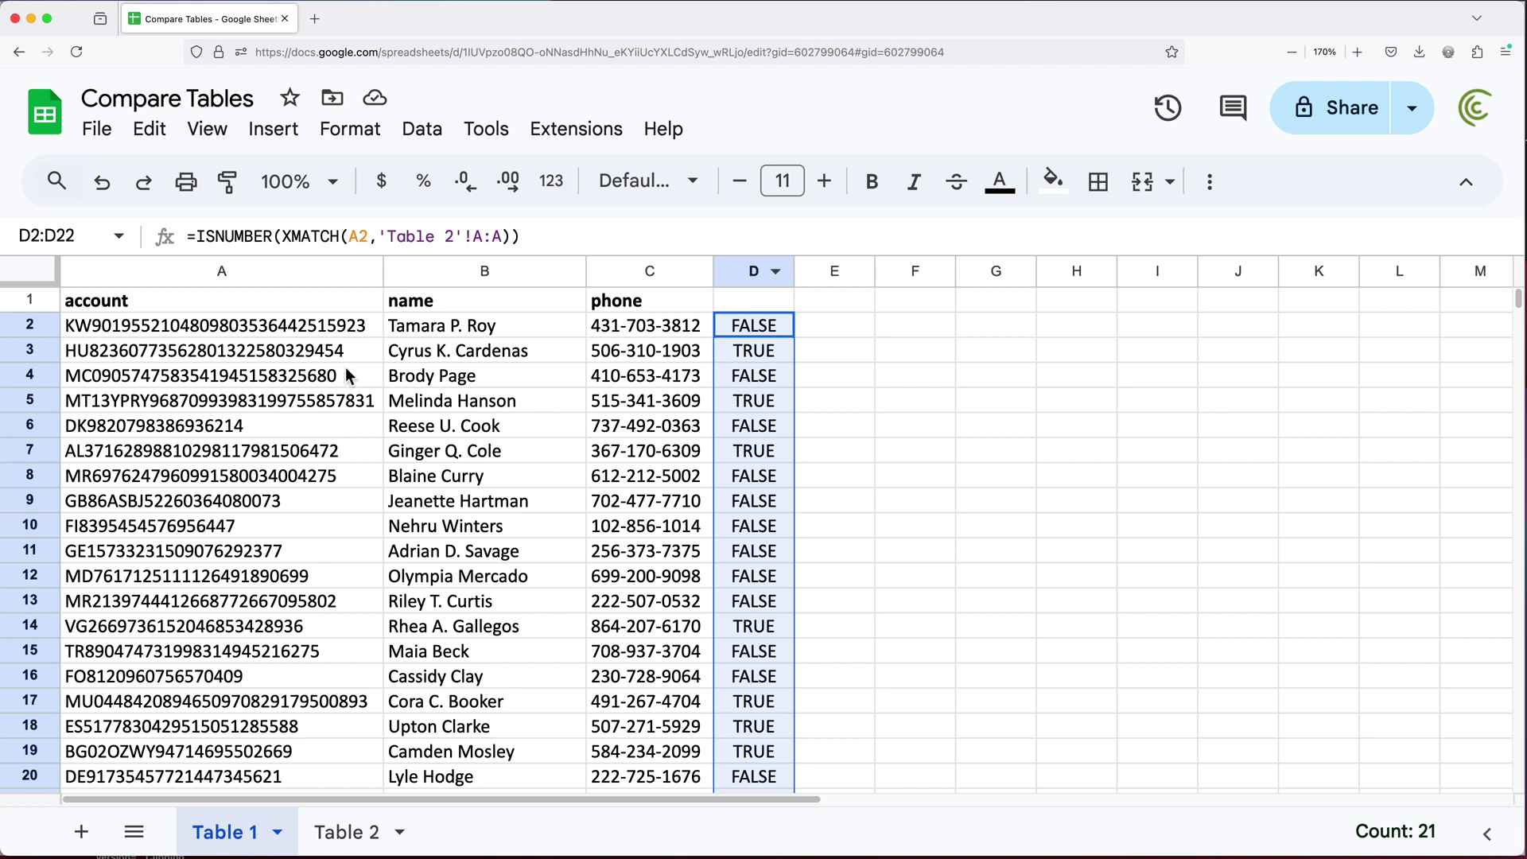
{"action": "left_click", "coordinate": [225, 332]}
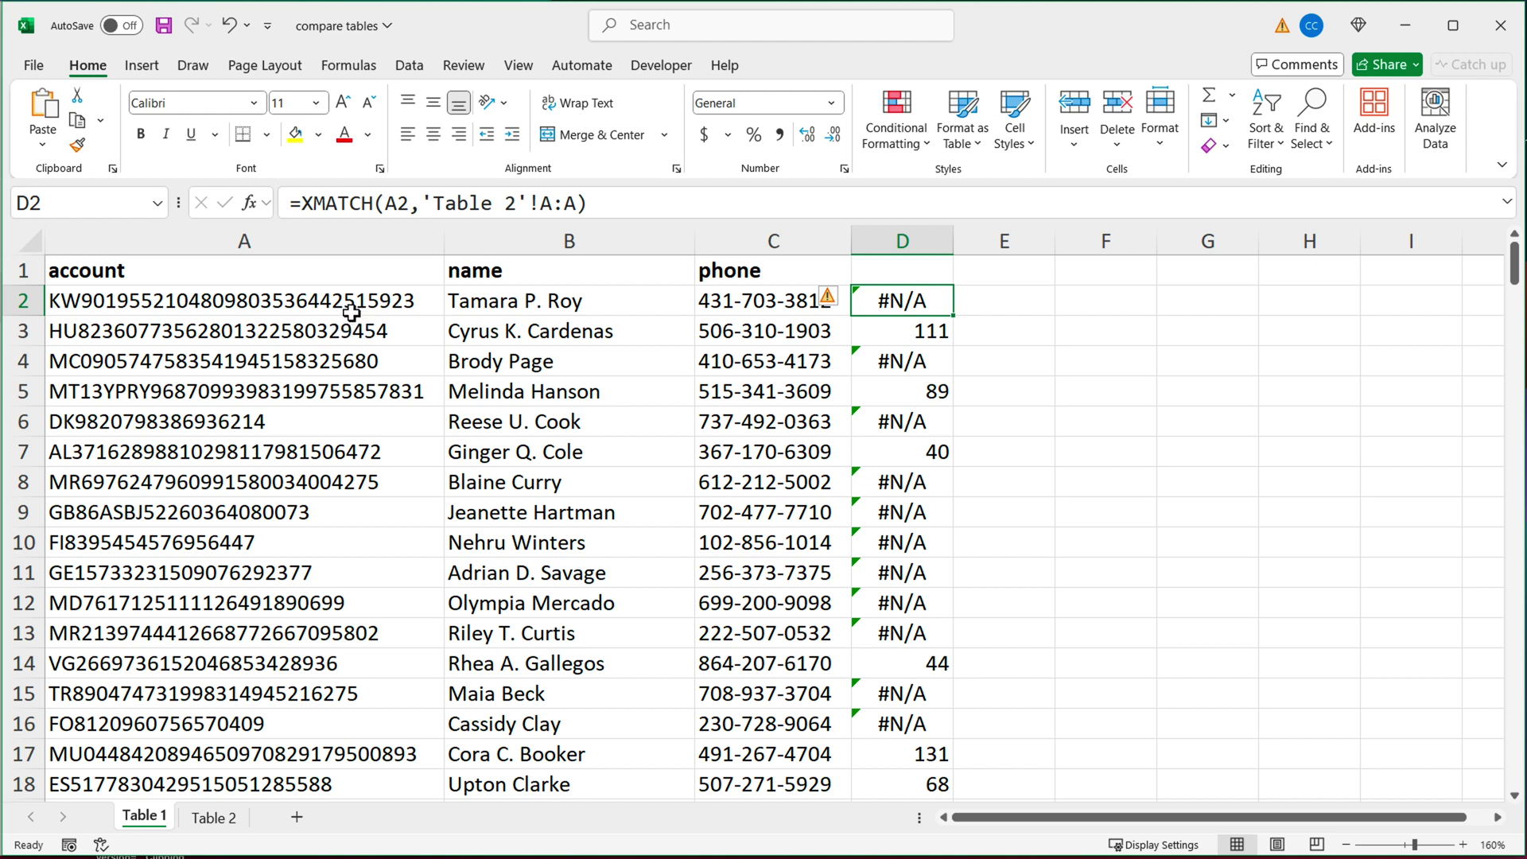
Step: Switch to the Excel workbook and delete the XMATCH results in column D of Table 1
{"action": "left_click_drag", "start_coordinate": [347, 300], "coordinate": [715, 303]}
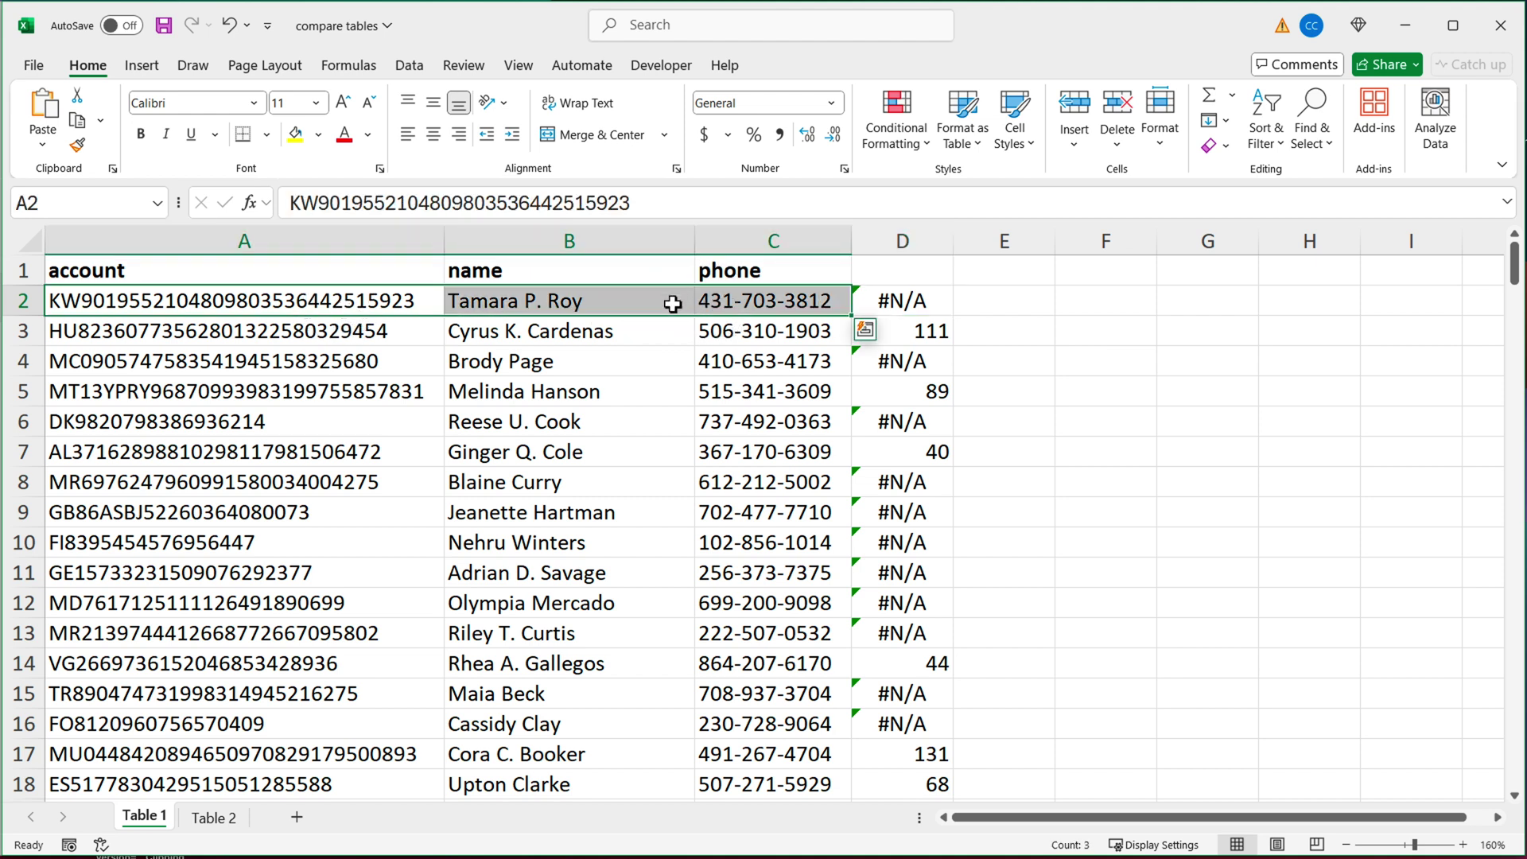
{"action": "left_click", "coordinate": [925, 241]}
{"action": "right_click", "coordinate": [930, 246]}
{"action": "left_click", "coordinate": [1010, 475]}
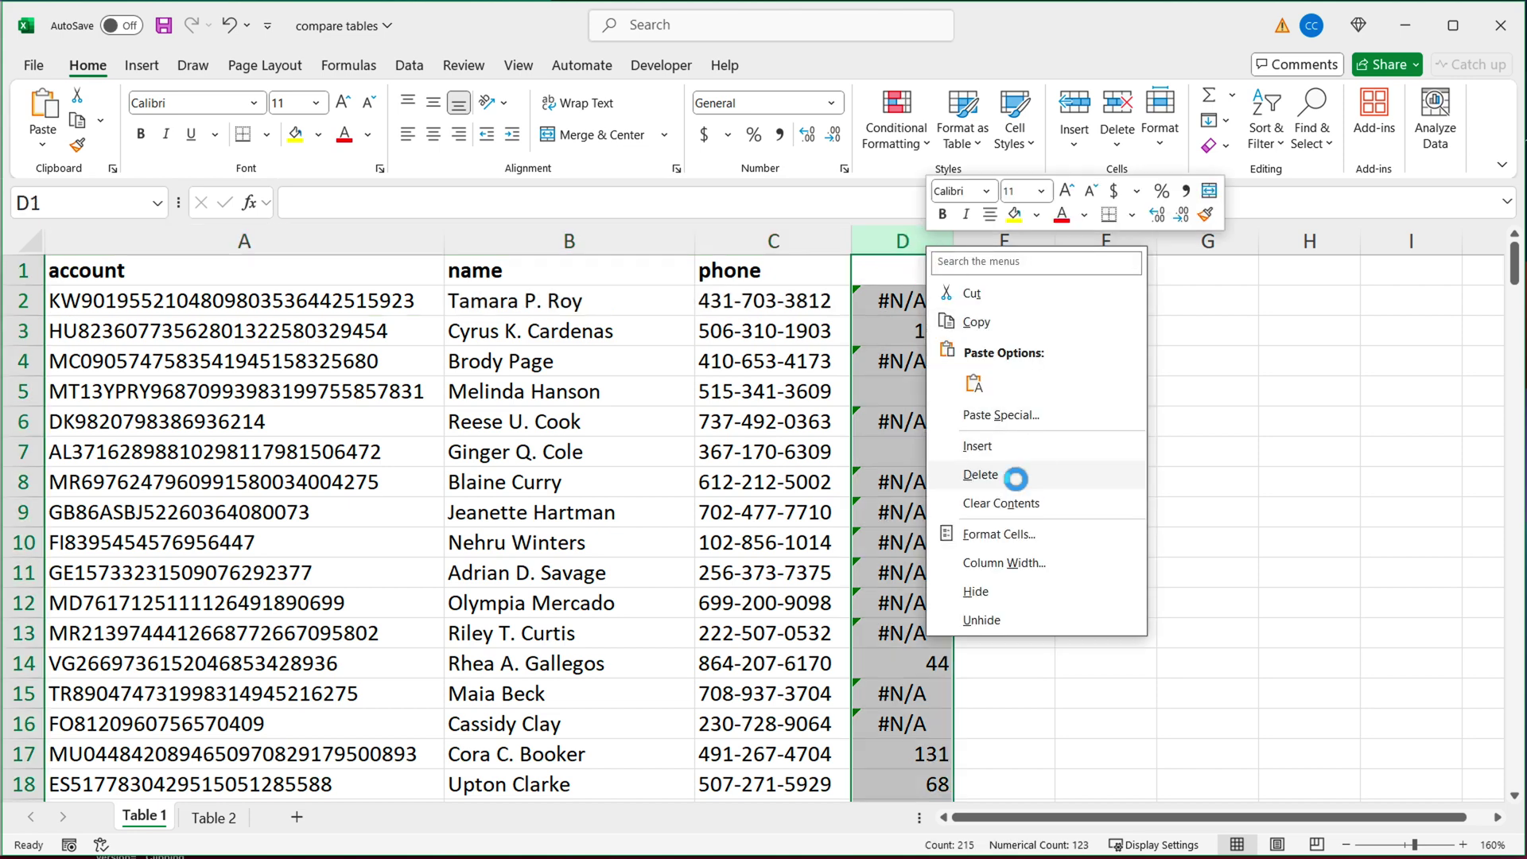
Step: Start a TEXTJOIN formula in D2 of Table 1 with "_" as the delimiter
{"action": "left_click", "coordinate": [909, 308]}
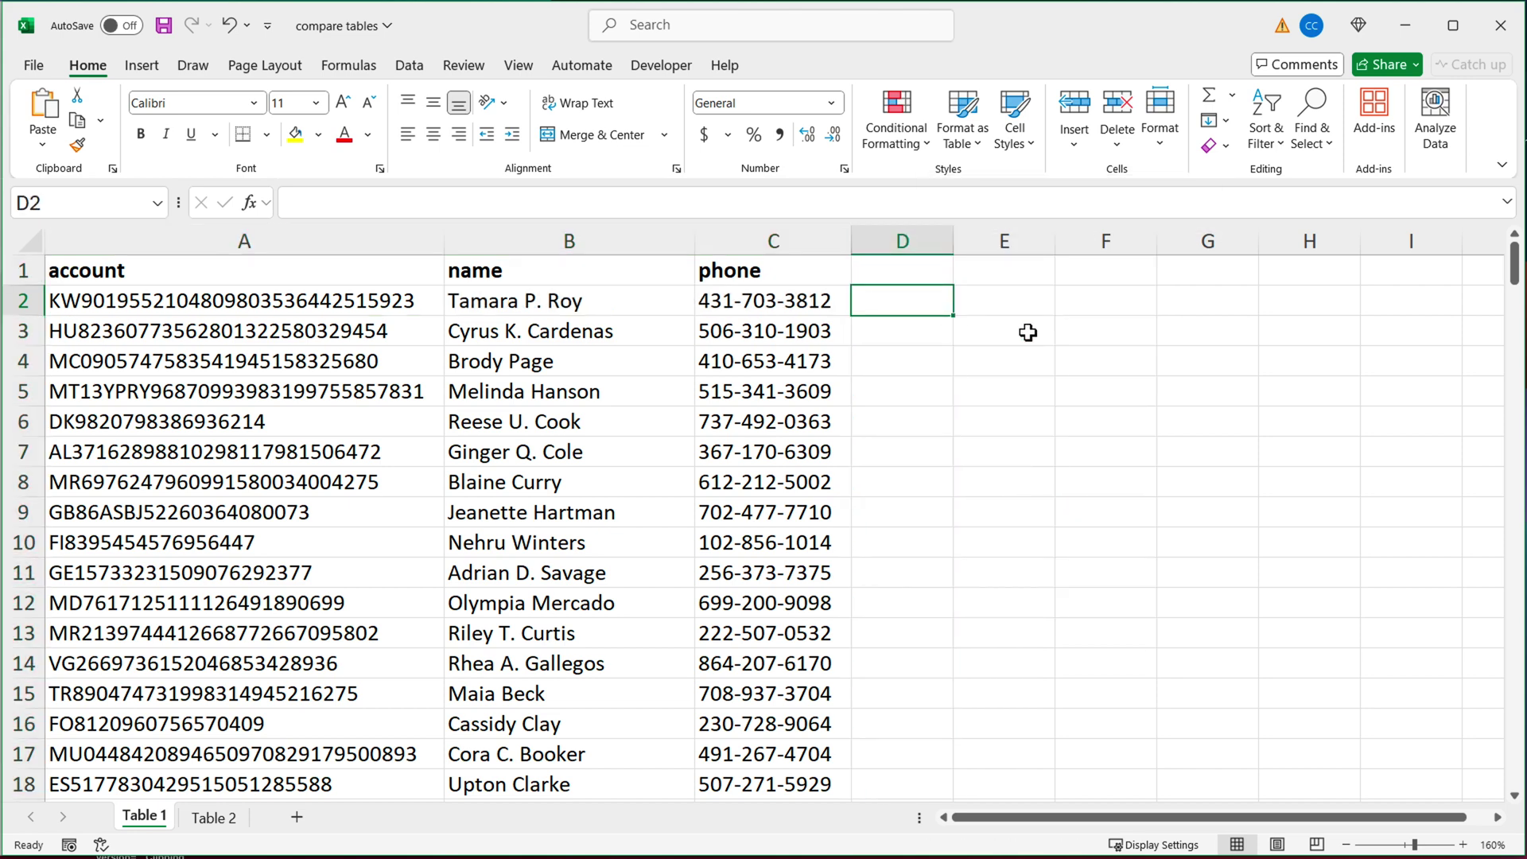
{"action": "type", "text": "=TE"}
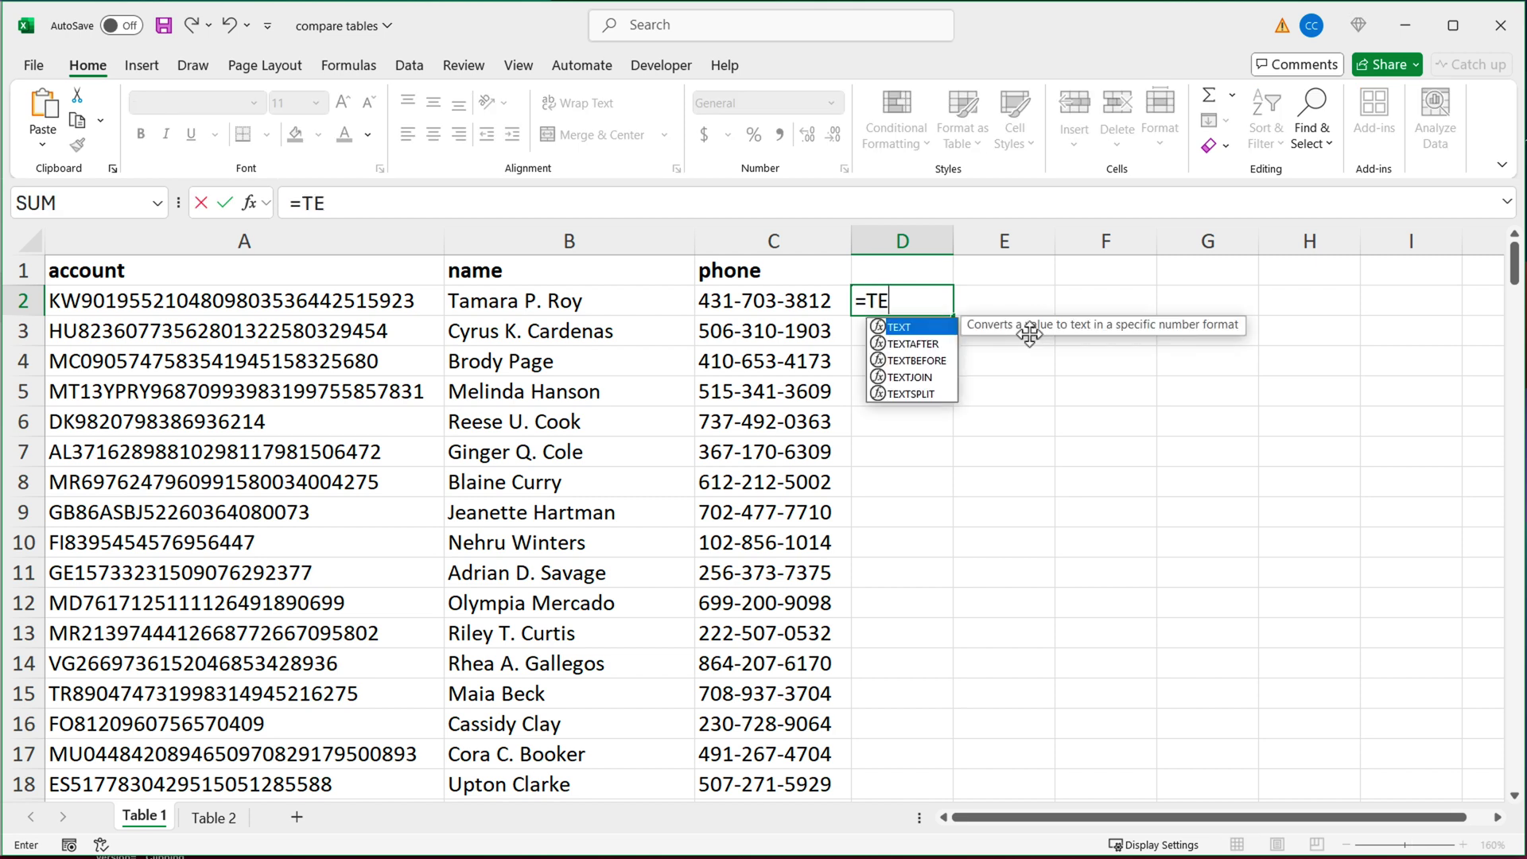
{"action": "key", "text": "Down"}
{"action": "key", "text": "Down"}
{"action": "key", "text": "Down"}
{"action": "key", "text": "Tab"}
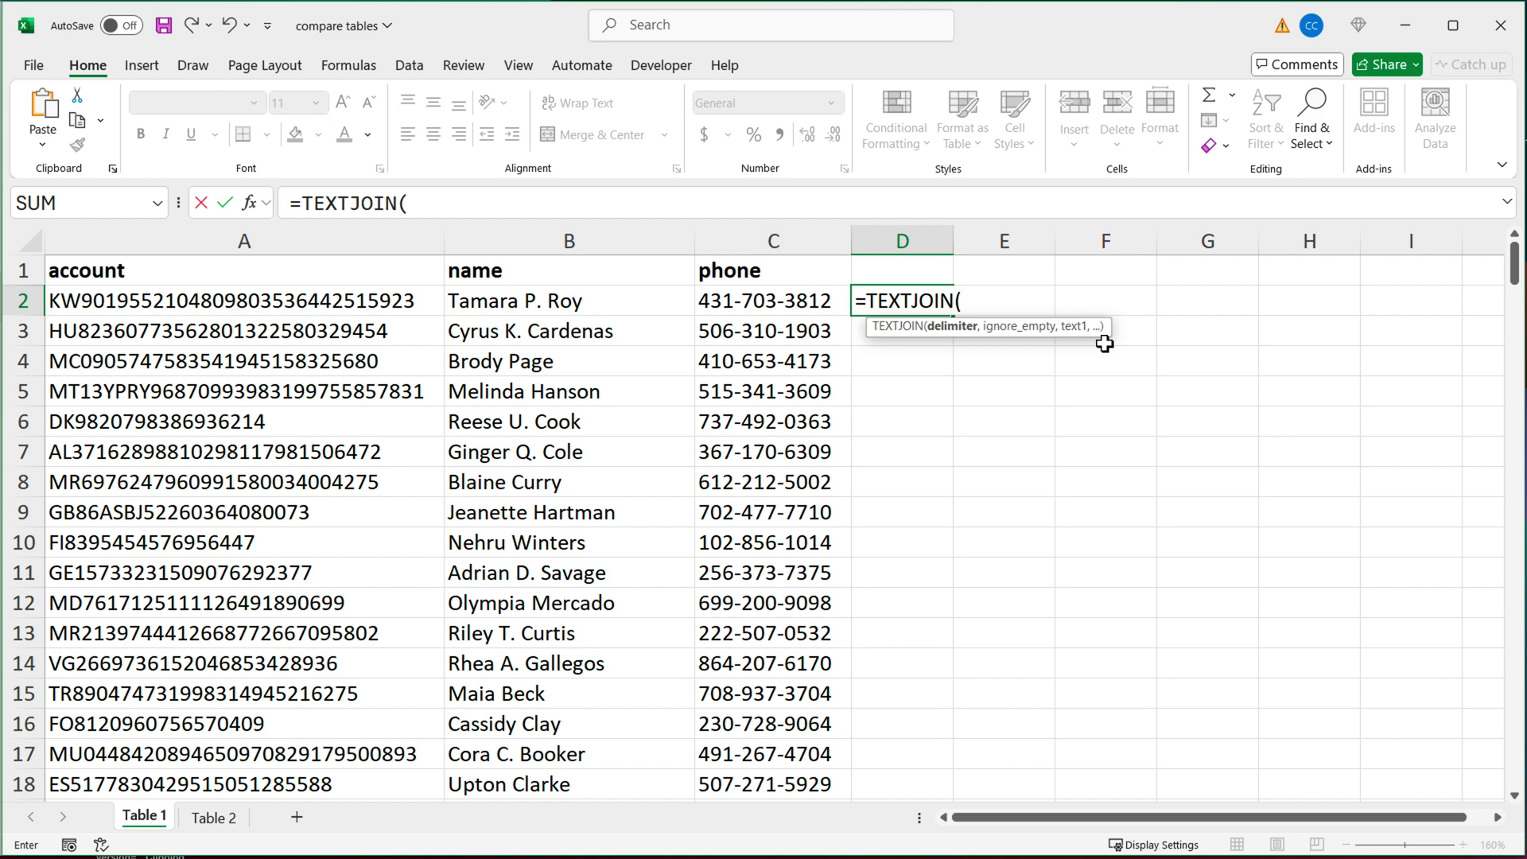
{"action": "type", "text": "\""}
{"action": "type", "text": "@\""}
{"action": "key", "text": "BackSpace"}
{"action": "key", "text": "BackSpace"}
{"action": "type", "text": "_"}
{"action": "type", "text": "\","}
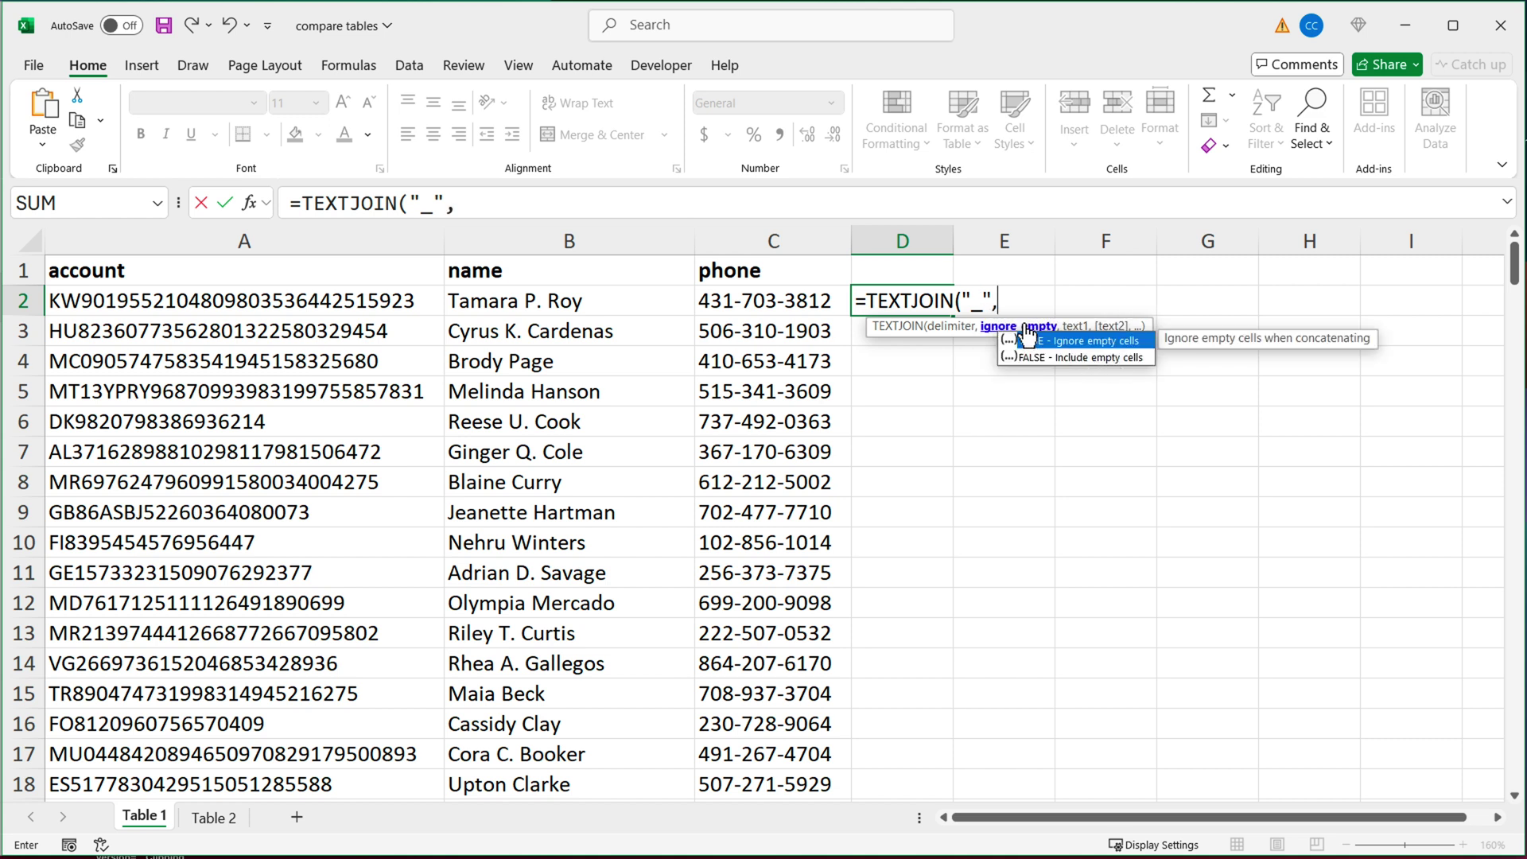
Step: Complete the D2 formula with empty cells included and the row's three cells joined, giving =TEXTJOIN("_",FALSE,A2:C2)
{"action": "double_click", "coordinate": [1069, 358]}
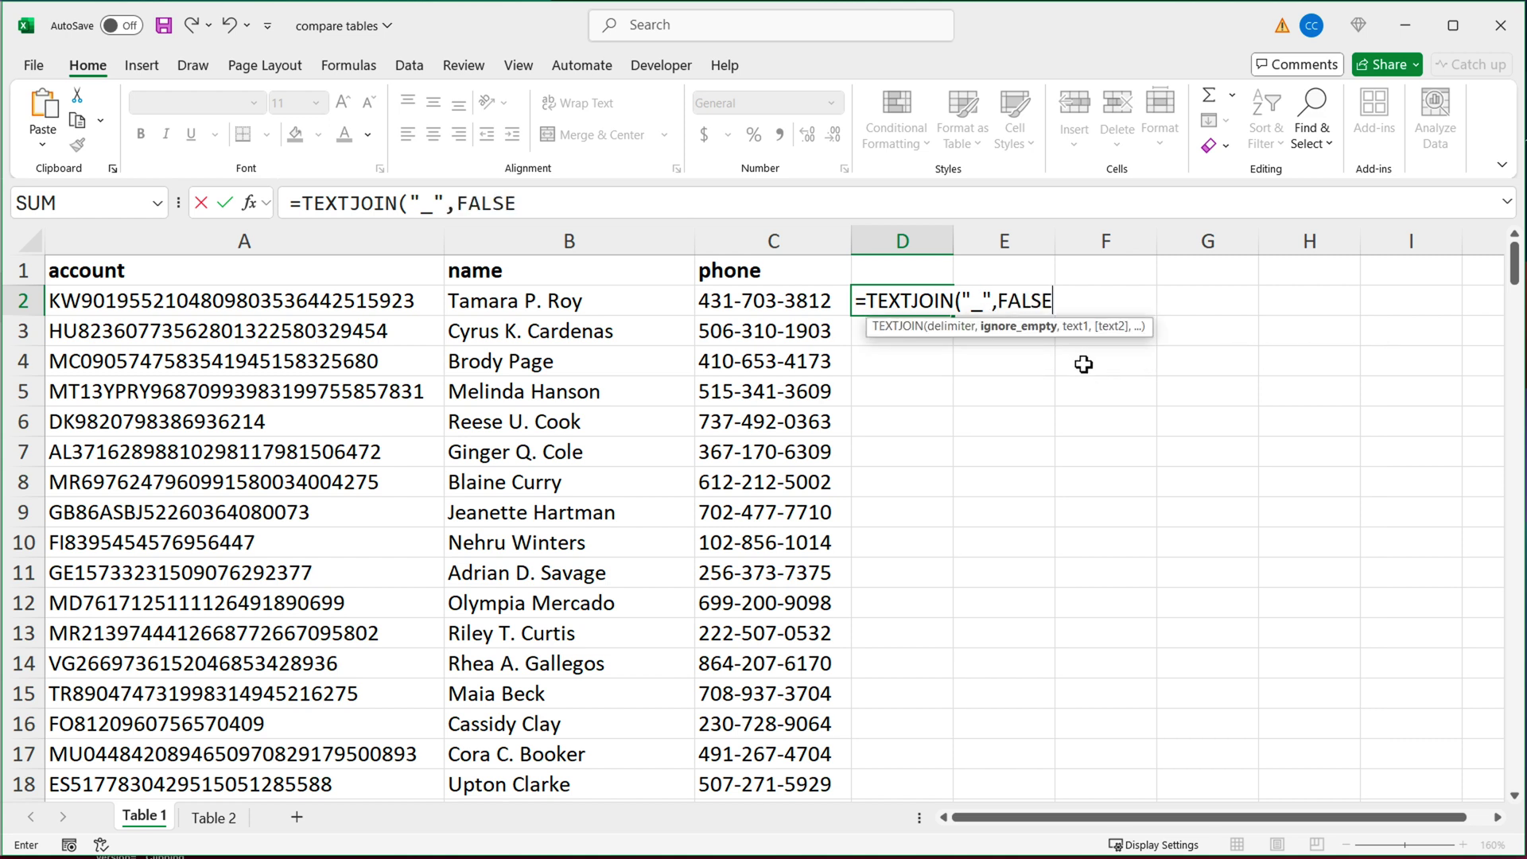
{"action": "type", "text": ","}
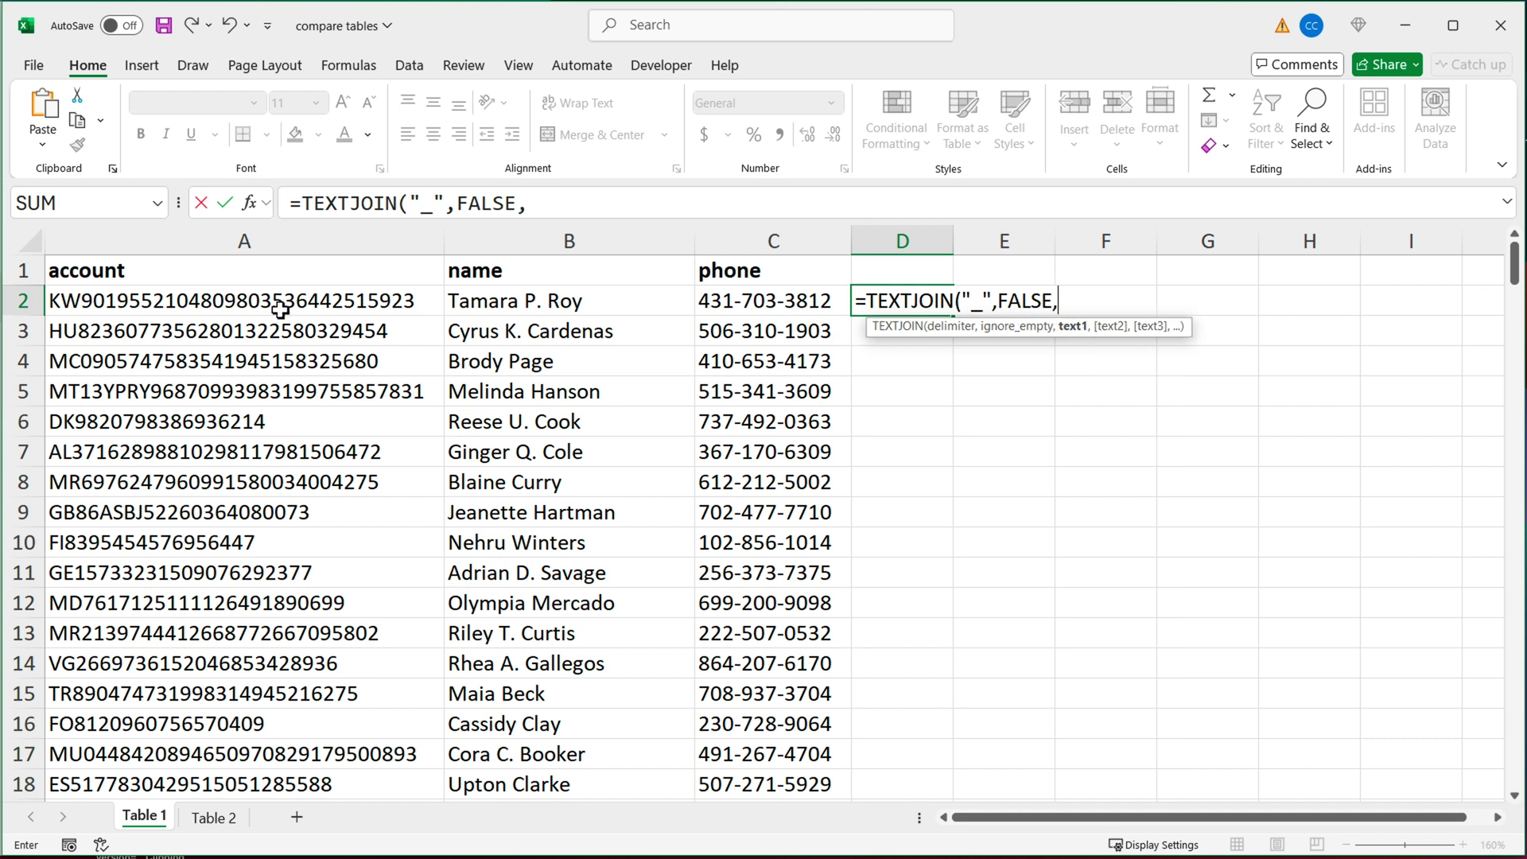
{"action": "left_click_drag", "start_coordinate": [280, 305], "coordinate": [777, 300]}
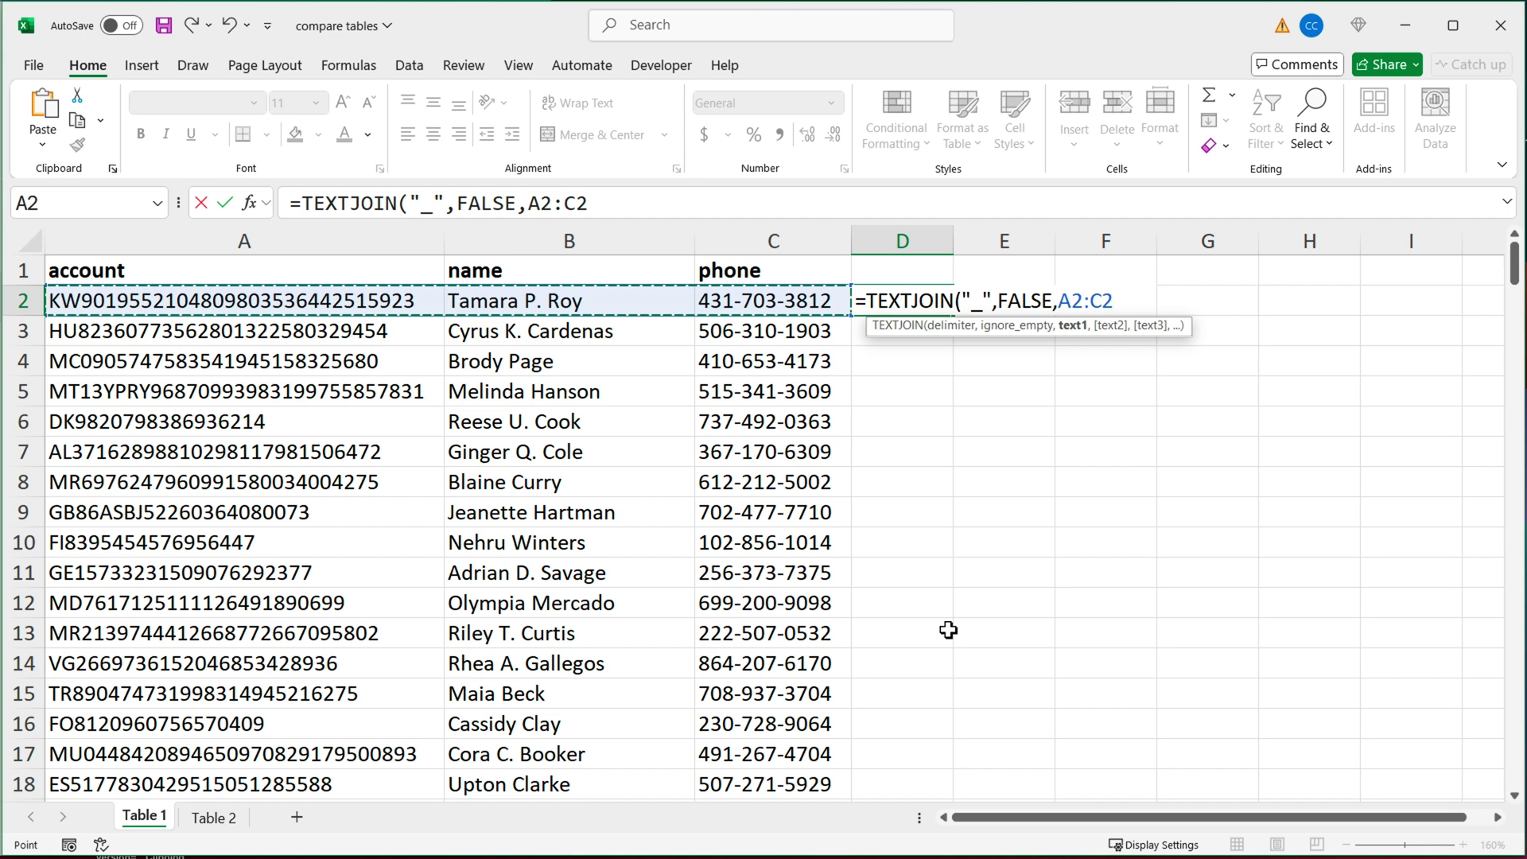
{"action": "type", "text": ")"}
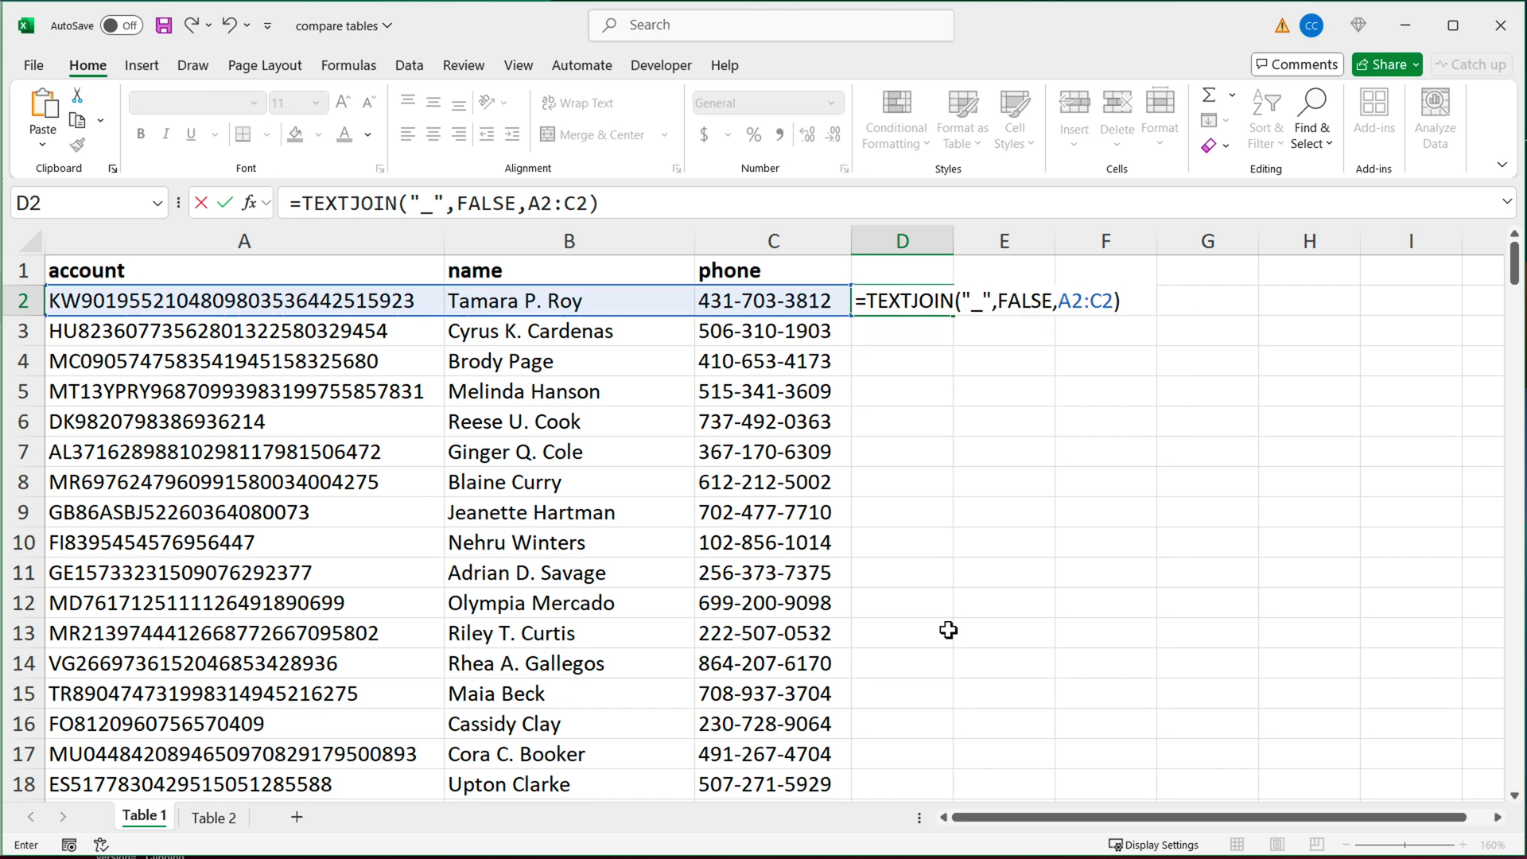
{"action": "key", "text": "Return"}
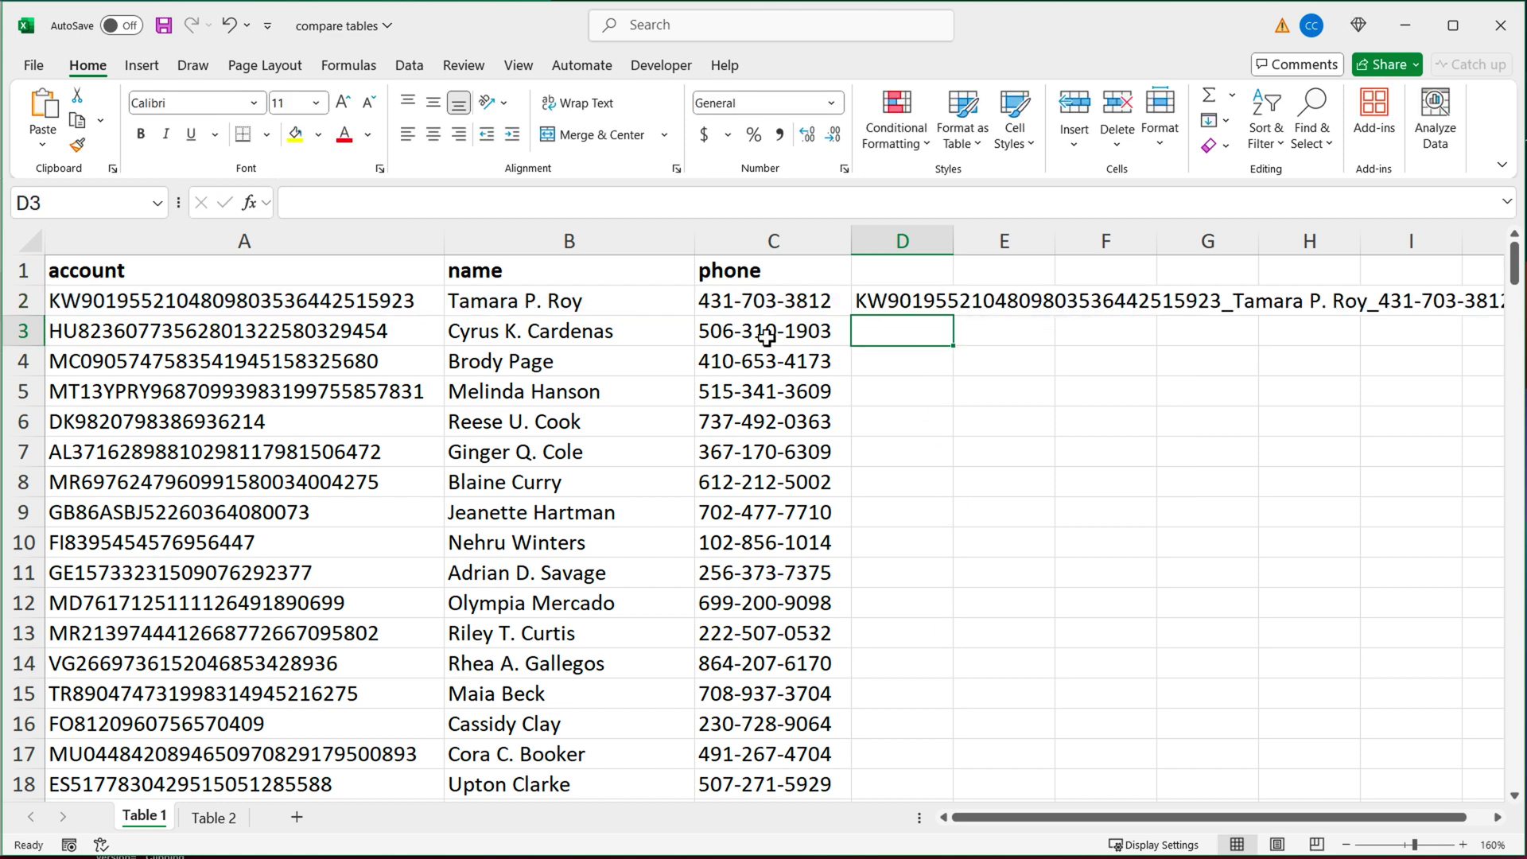
Step: Fill the TEXTJOIN formula from D2 down column D, and compare the joined text with the source columns
{"action": "left_click", "coordinate": [318, 300]}
{"action": "left_click_drag", "start_coordinate": [534, 311], "coordinate": [795, 303]}
{"action": "left_click", "coordinate": [923, 301]}
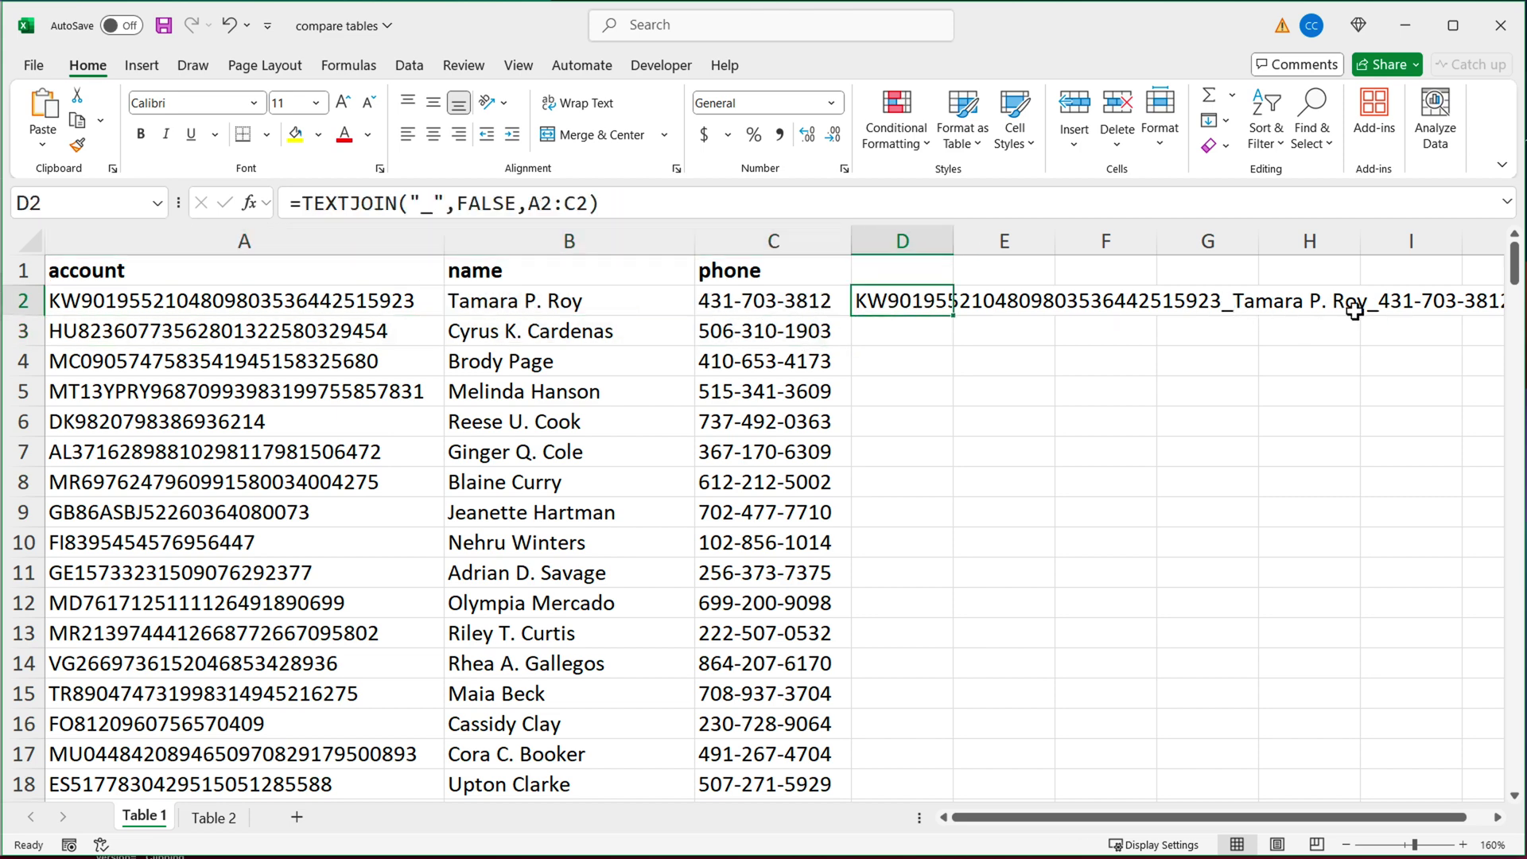
{"action": "double_click", "coordinate": [958, 322]}
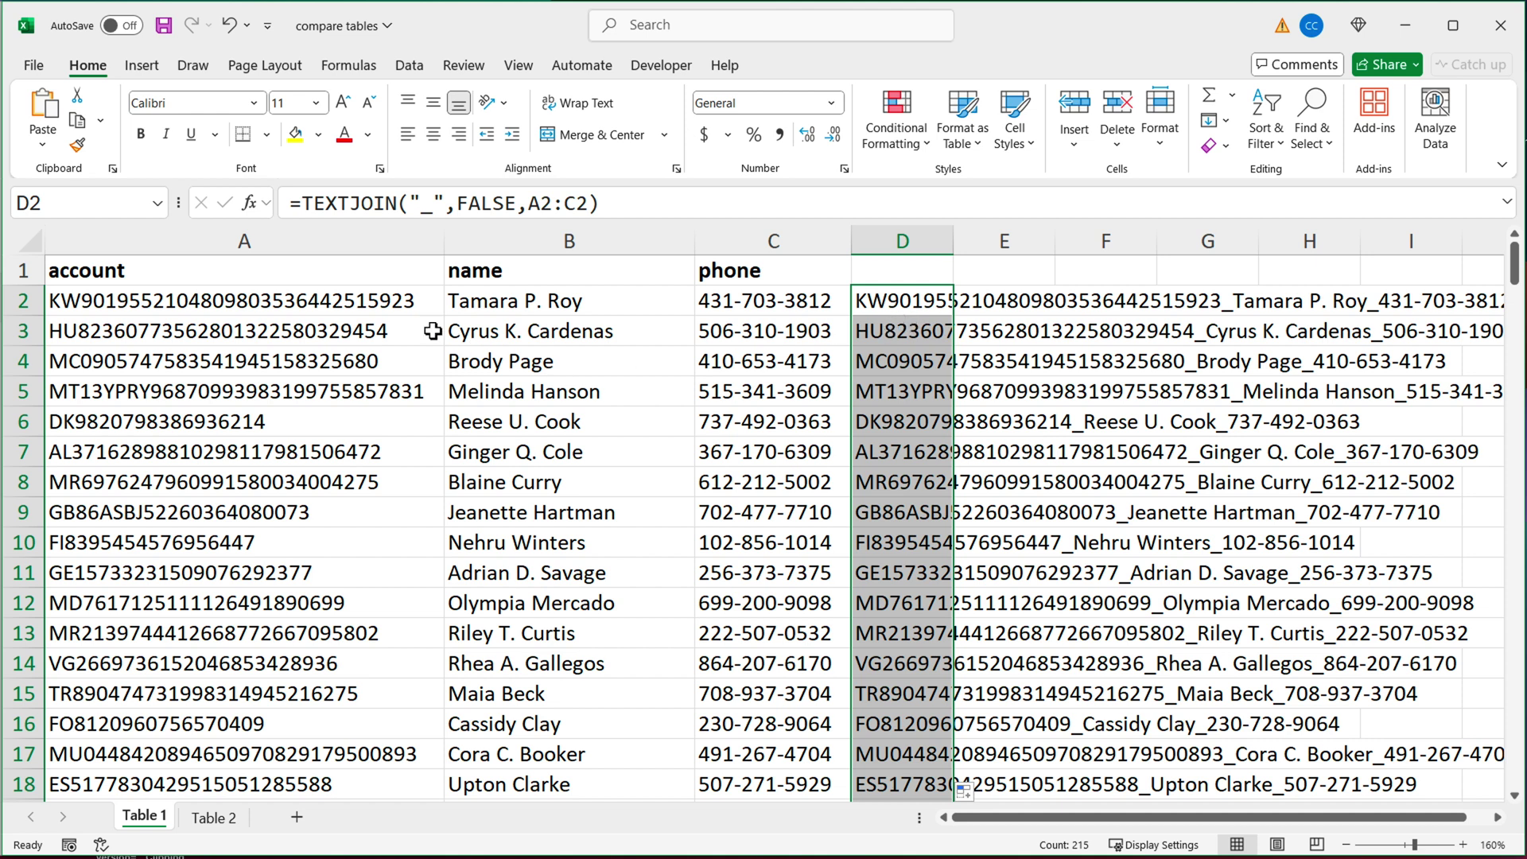
{"action": "left_click_drag", "start_coordinate": [316, 313], "coordinate": [880, 738]}
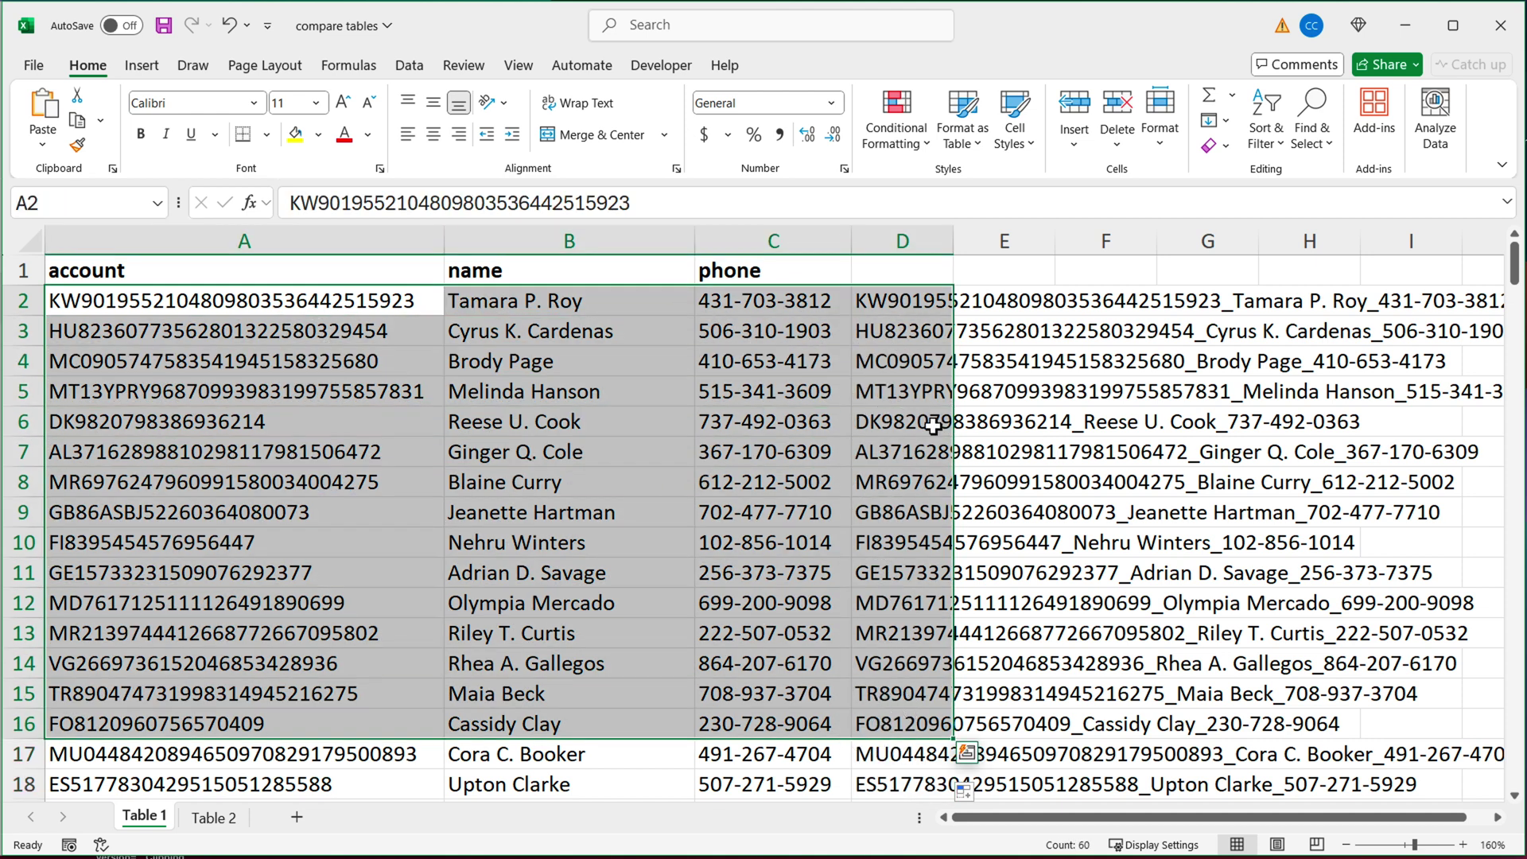
{"action": "left_click", "coordinate": [926, 423]}
{"action": "left_click", "coordinate": [924, 306]}
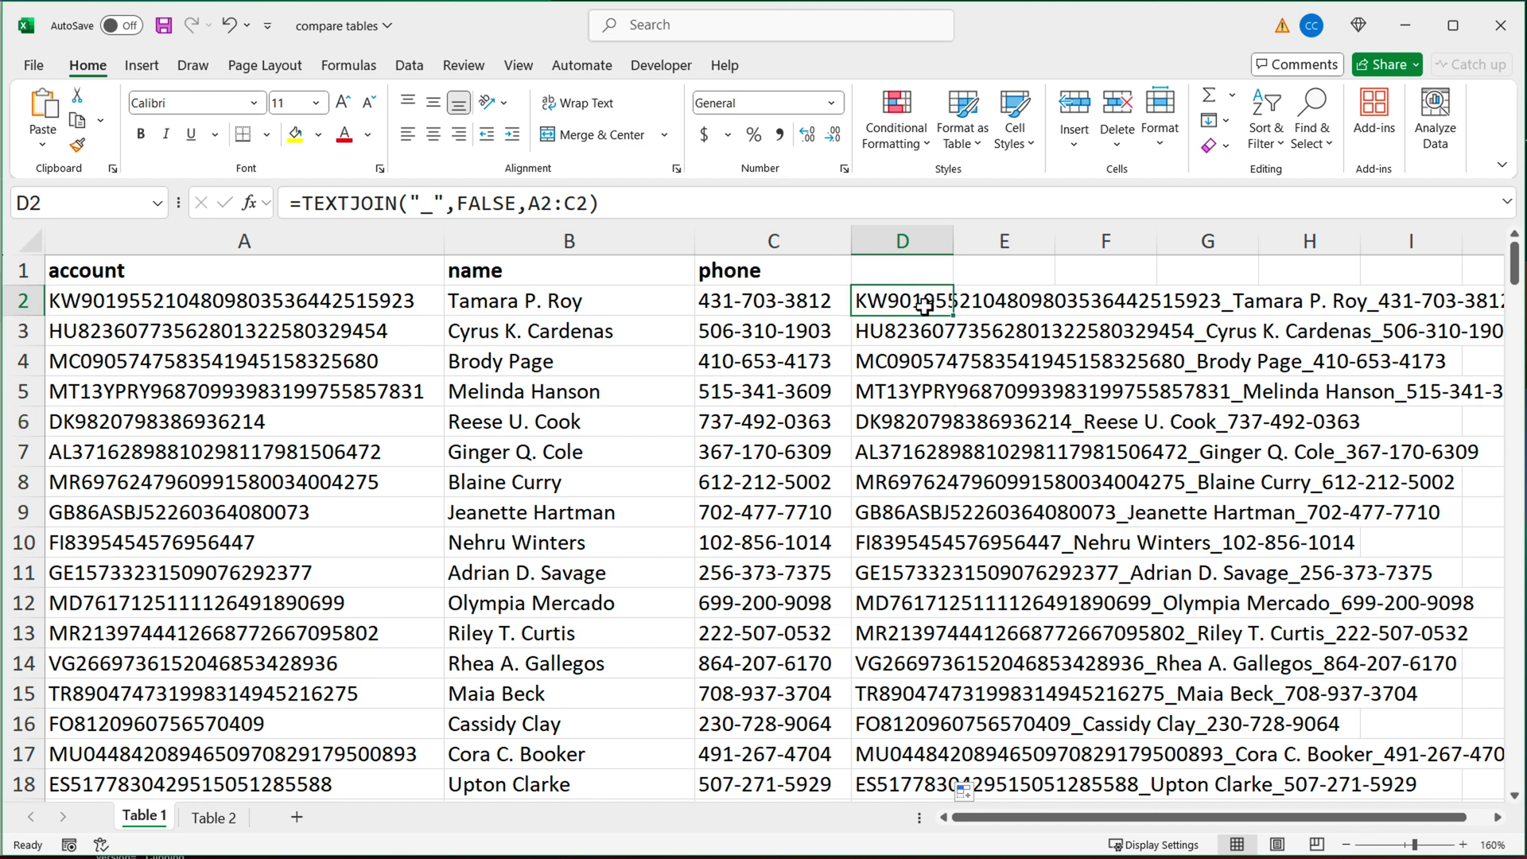
Step: Start a TEXTJOIN formula in D10 of Table 2 with "_" as the delimiter
{"action": "left_click", "coordinate": [227, 819]}
{"action": "left_click", "coordinate": [827, 359]}
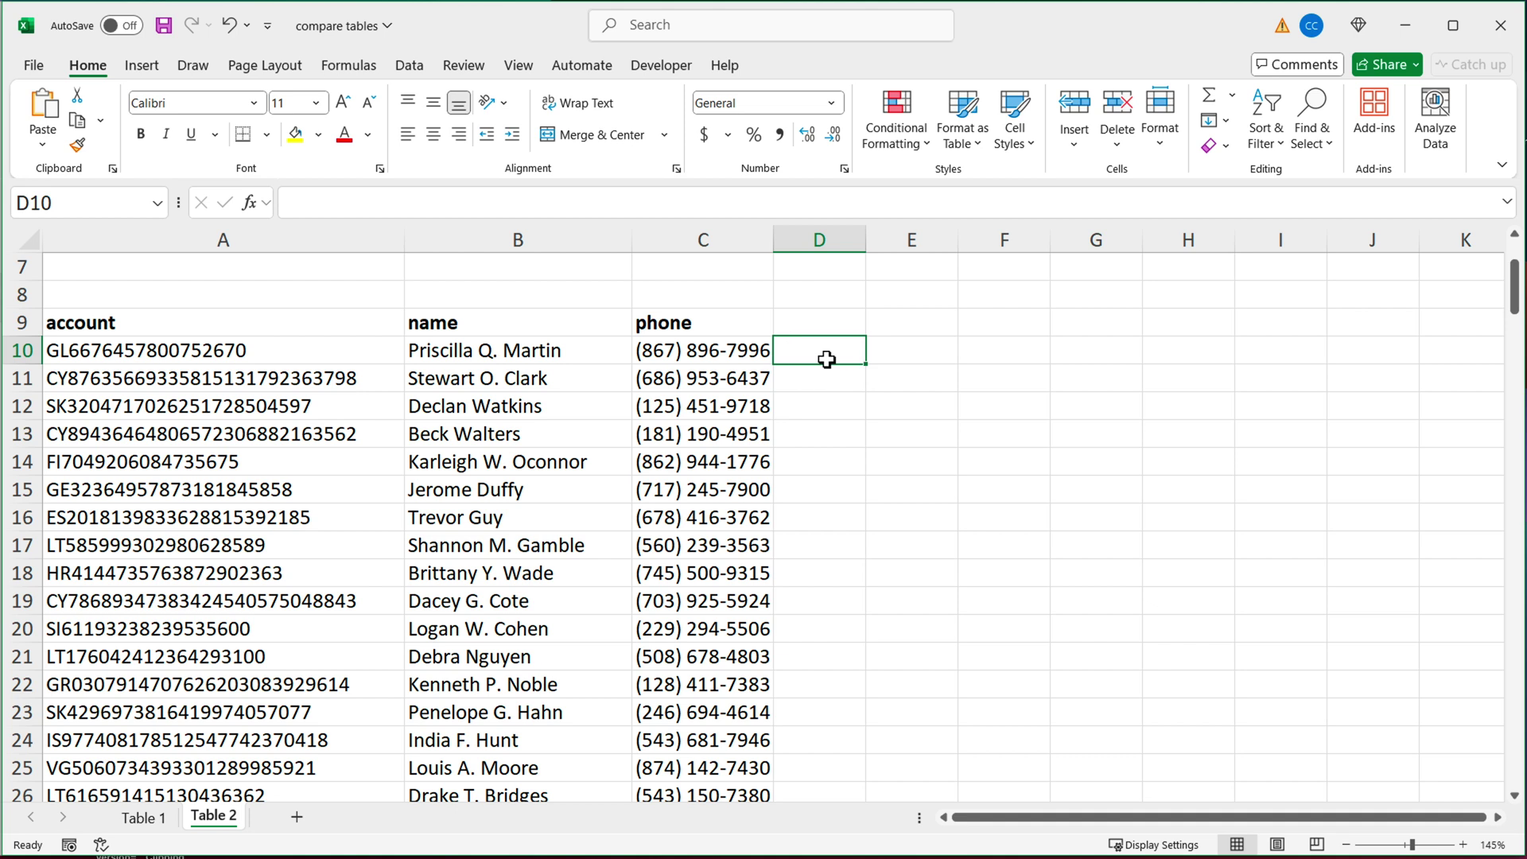
{"action": "type", "text": "=TEX"}
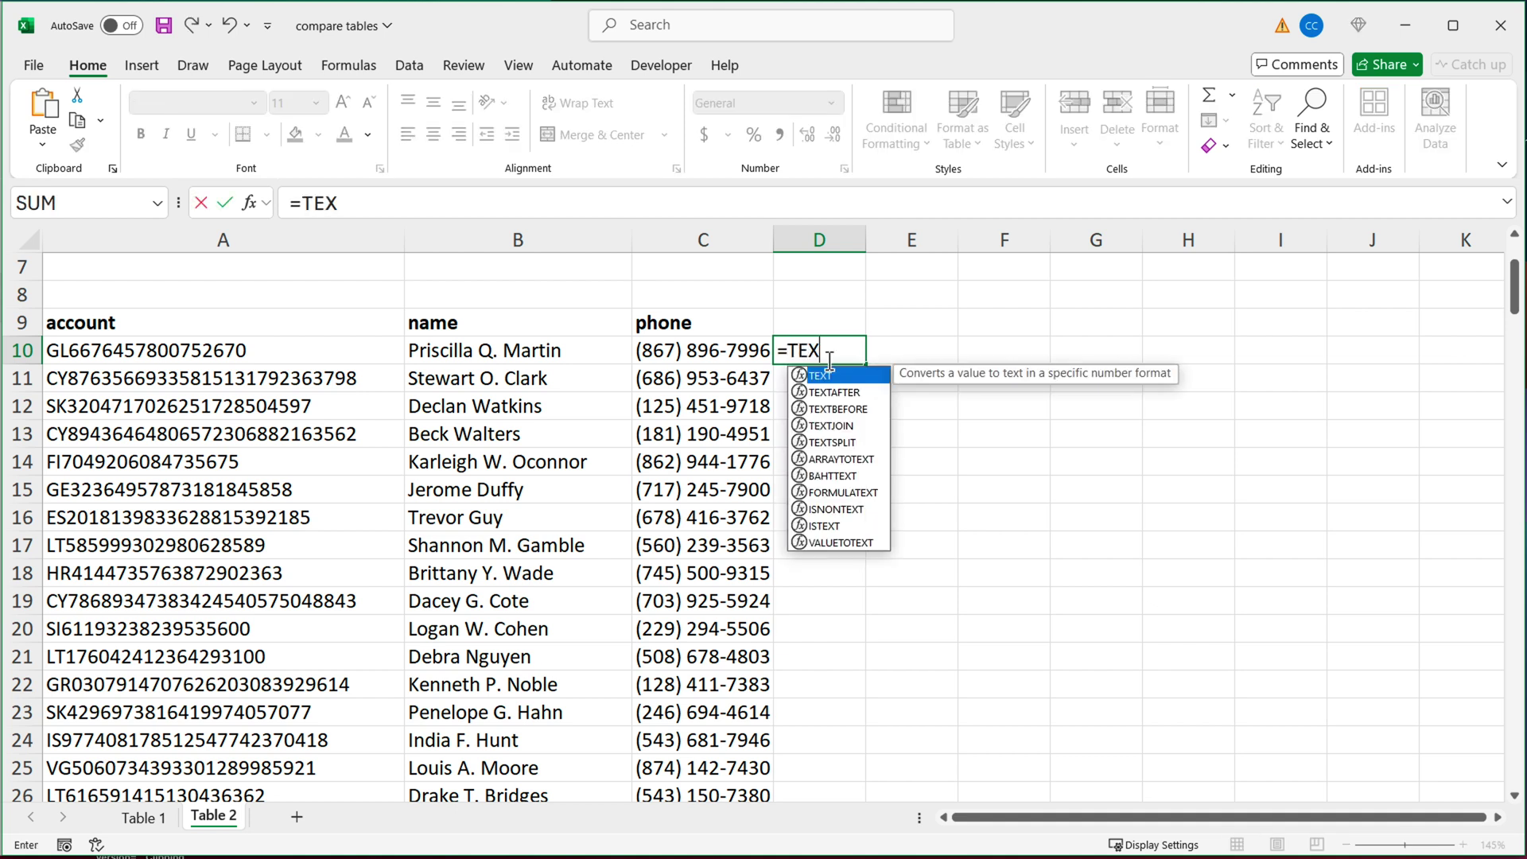
{"action": "key", "text": "Down"}
{"action": "key", "text": "Down"}
{"action": "key", "text": "Down"}
{"action": "key", "text": "Tab"}
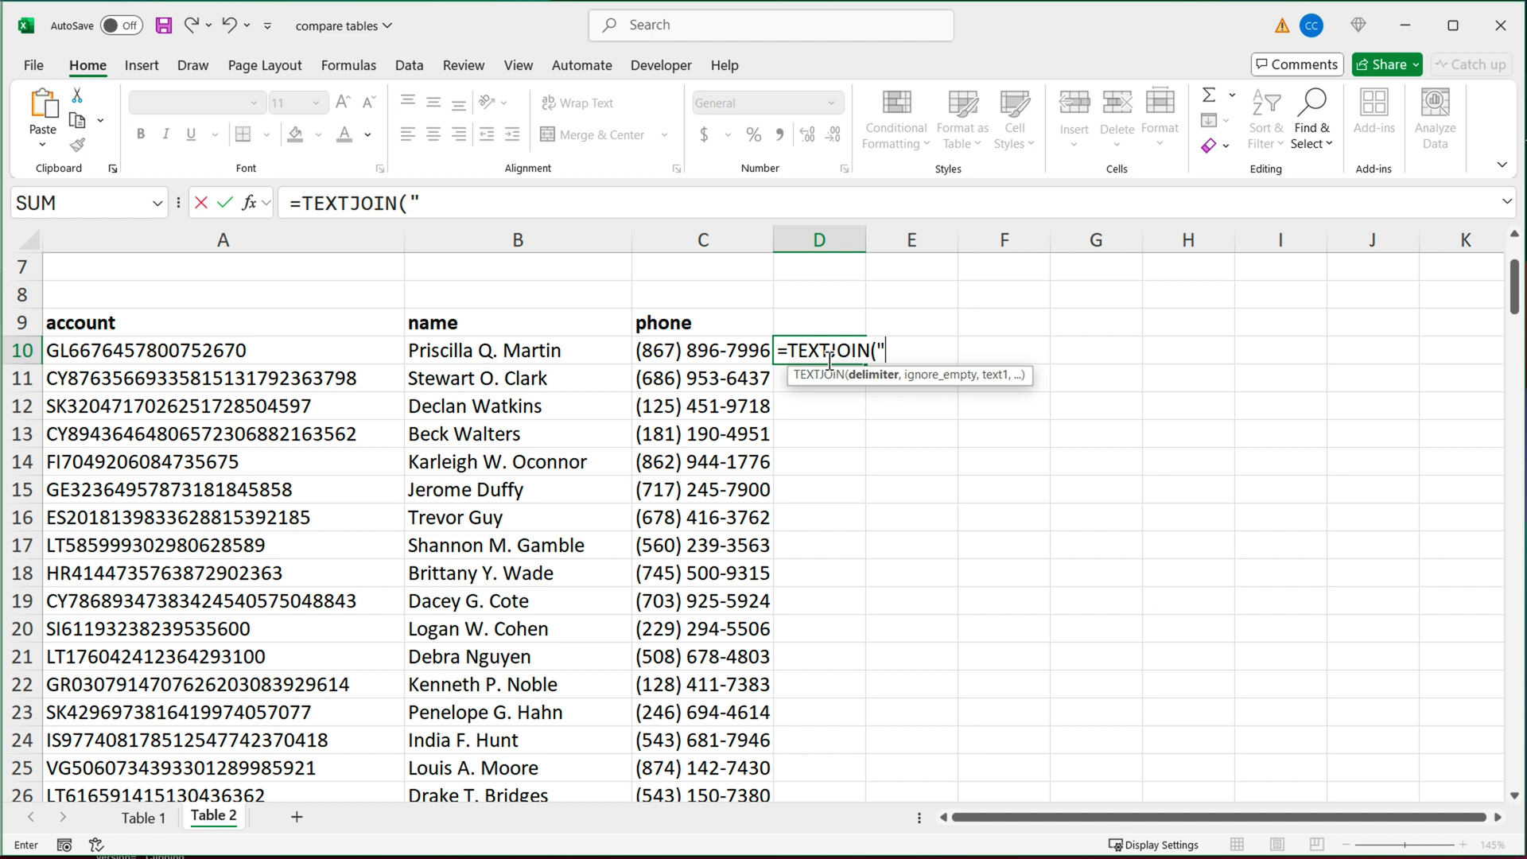
{"action": "type", "text": "\"_\","}
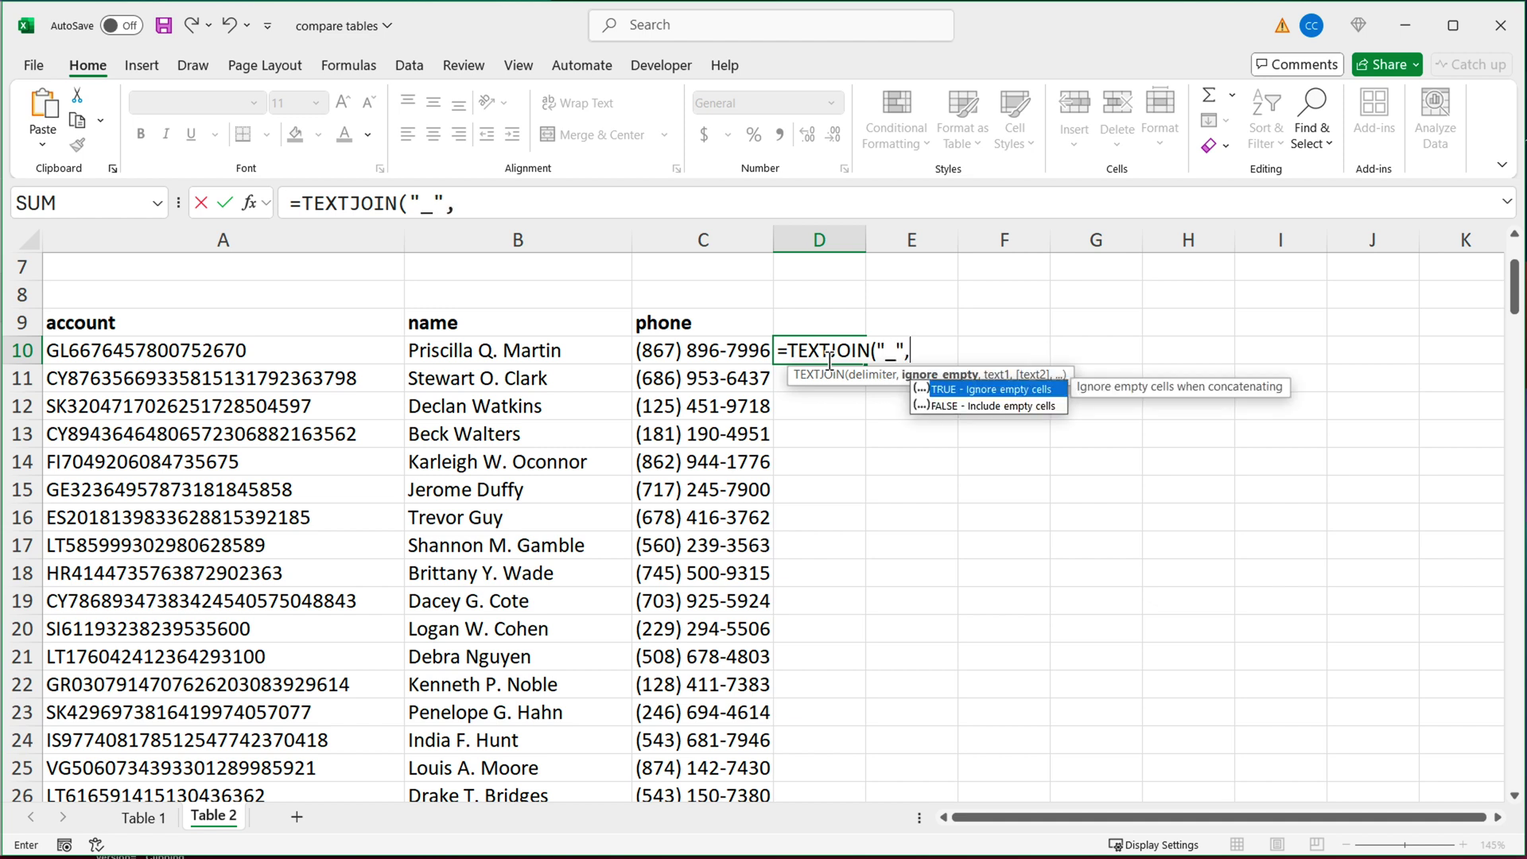
Step: Complete the D10 formula with empty cells included and the row's three cells joined, giving =TEXTJOIN("_",FALSE,A10:C10)
{"action": "key", "text": "Down"}
{"action": "key", "text": "Tab"}
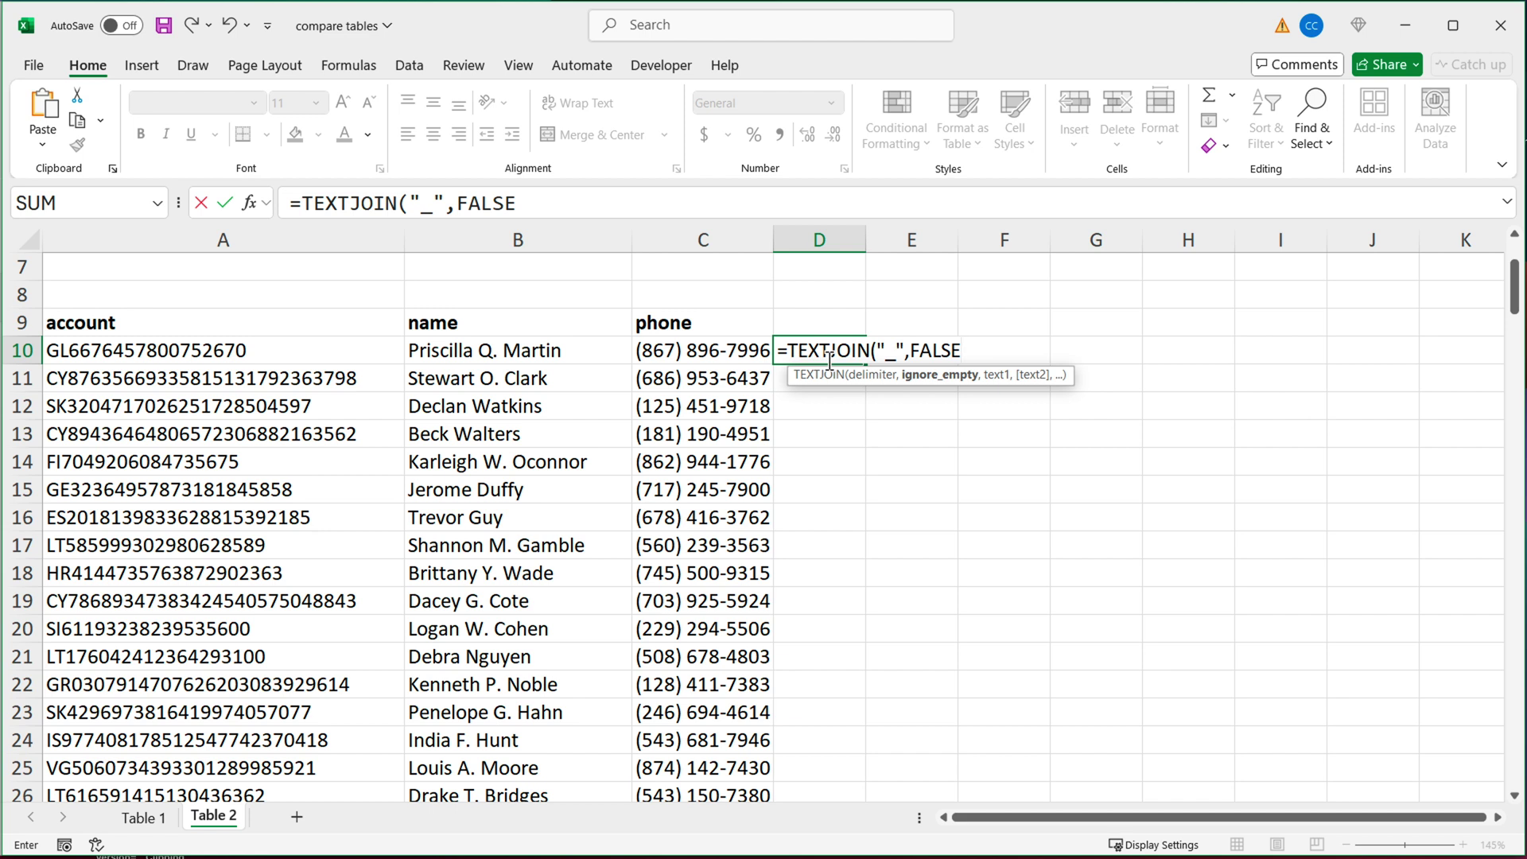
{"action": "type", "text": ","}
{"action": "left_click_drag", "start_coordinate": [369, 354], "coordinate": [648, 362]}
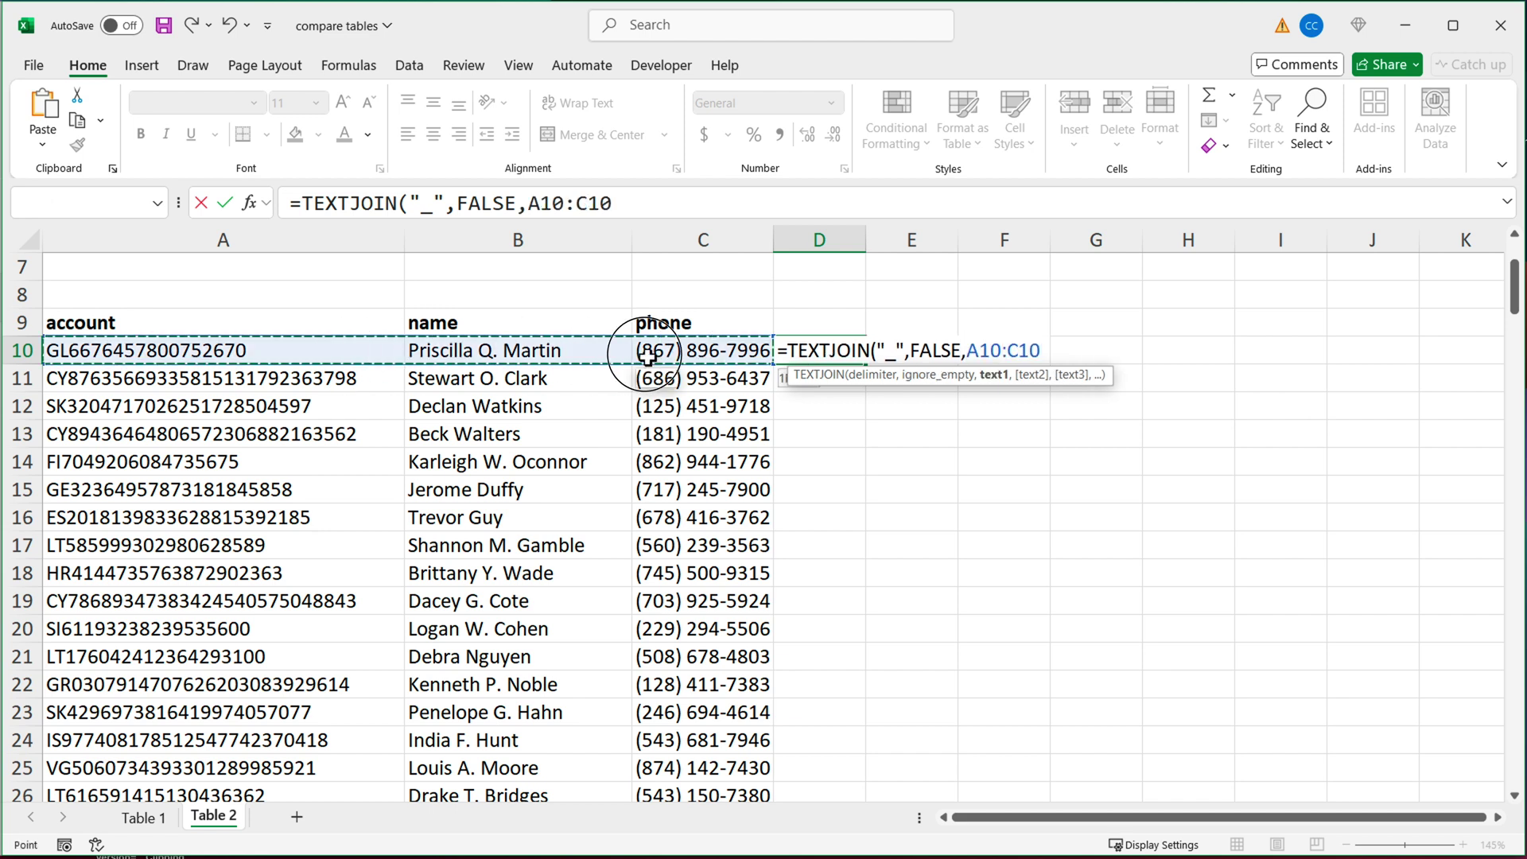
{"action": "type", "text": ")"}
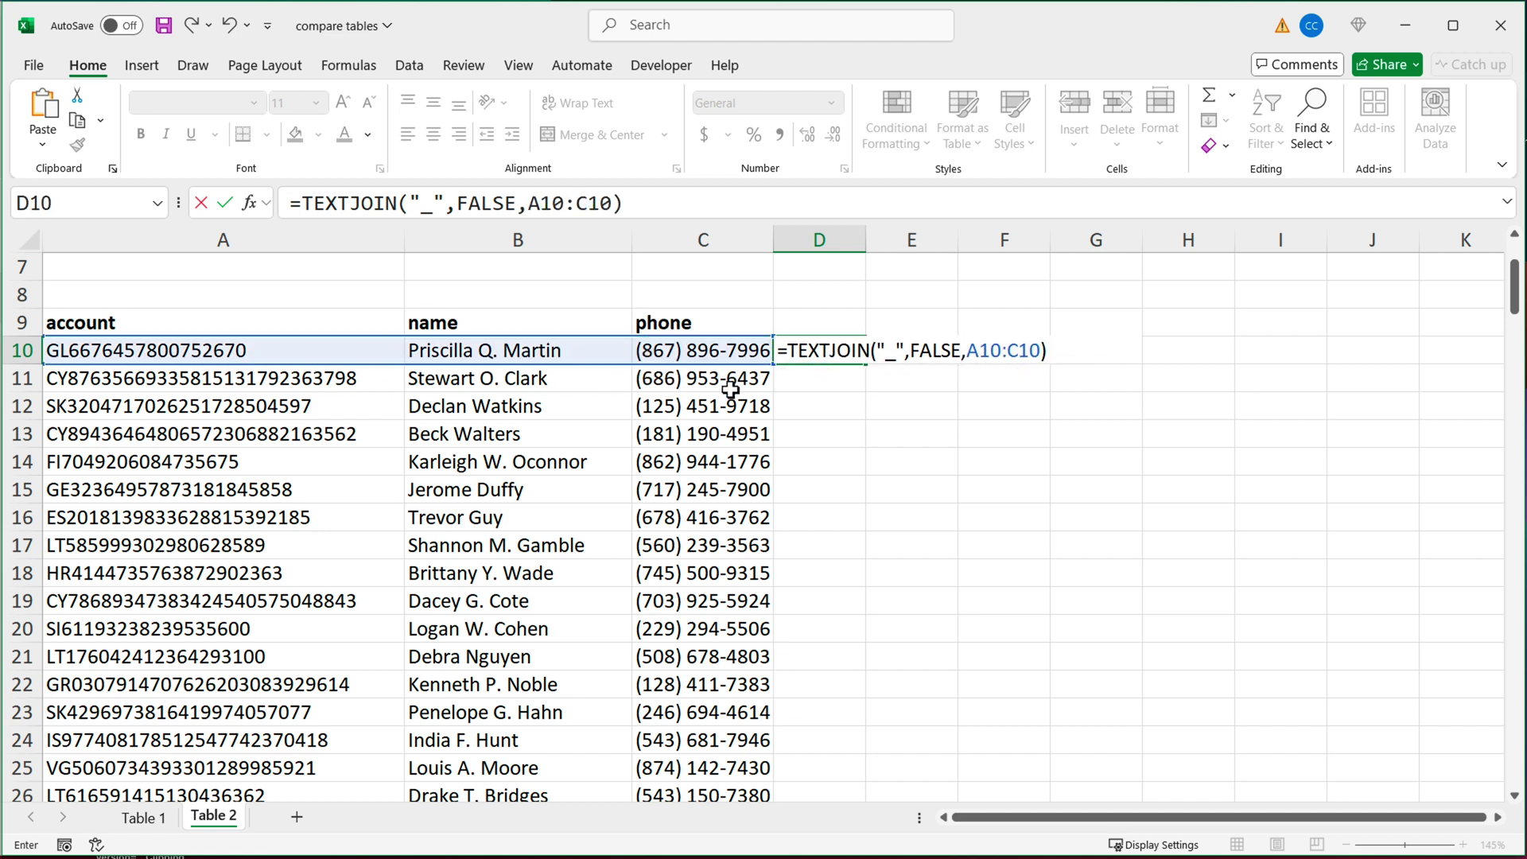
{"action": "key", "text": "Return"}
Step: Fill the TEXTJOIN formula from D10 down column D of Table 2
{"action": "left_click", "coordinate": [849, 355]}
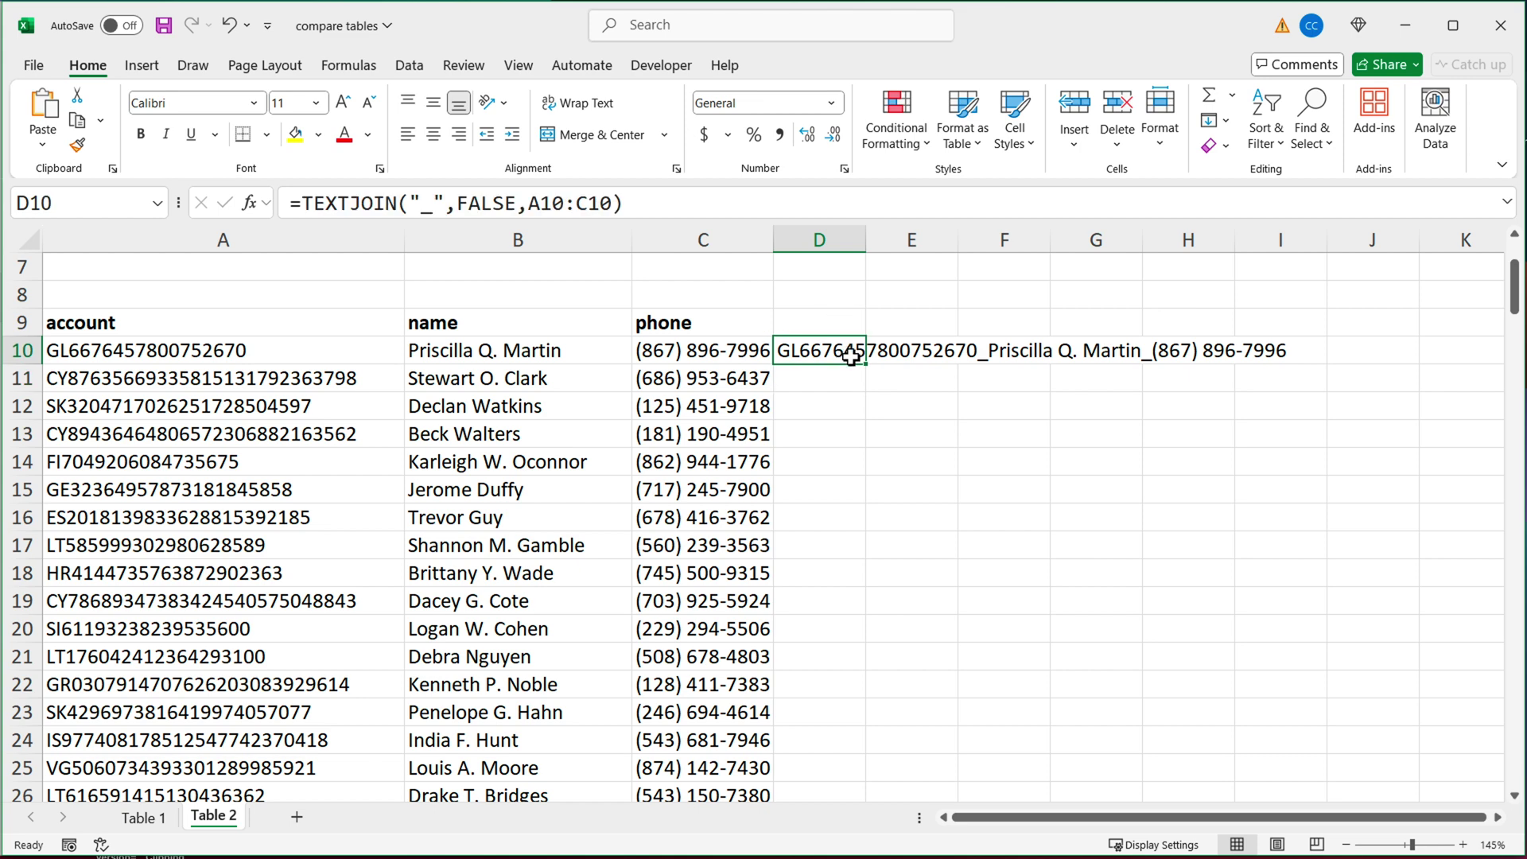
{"action": "double_click", "coordinate": [868, 371]}
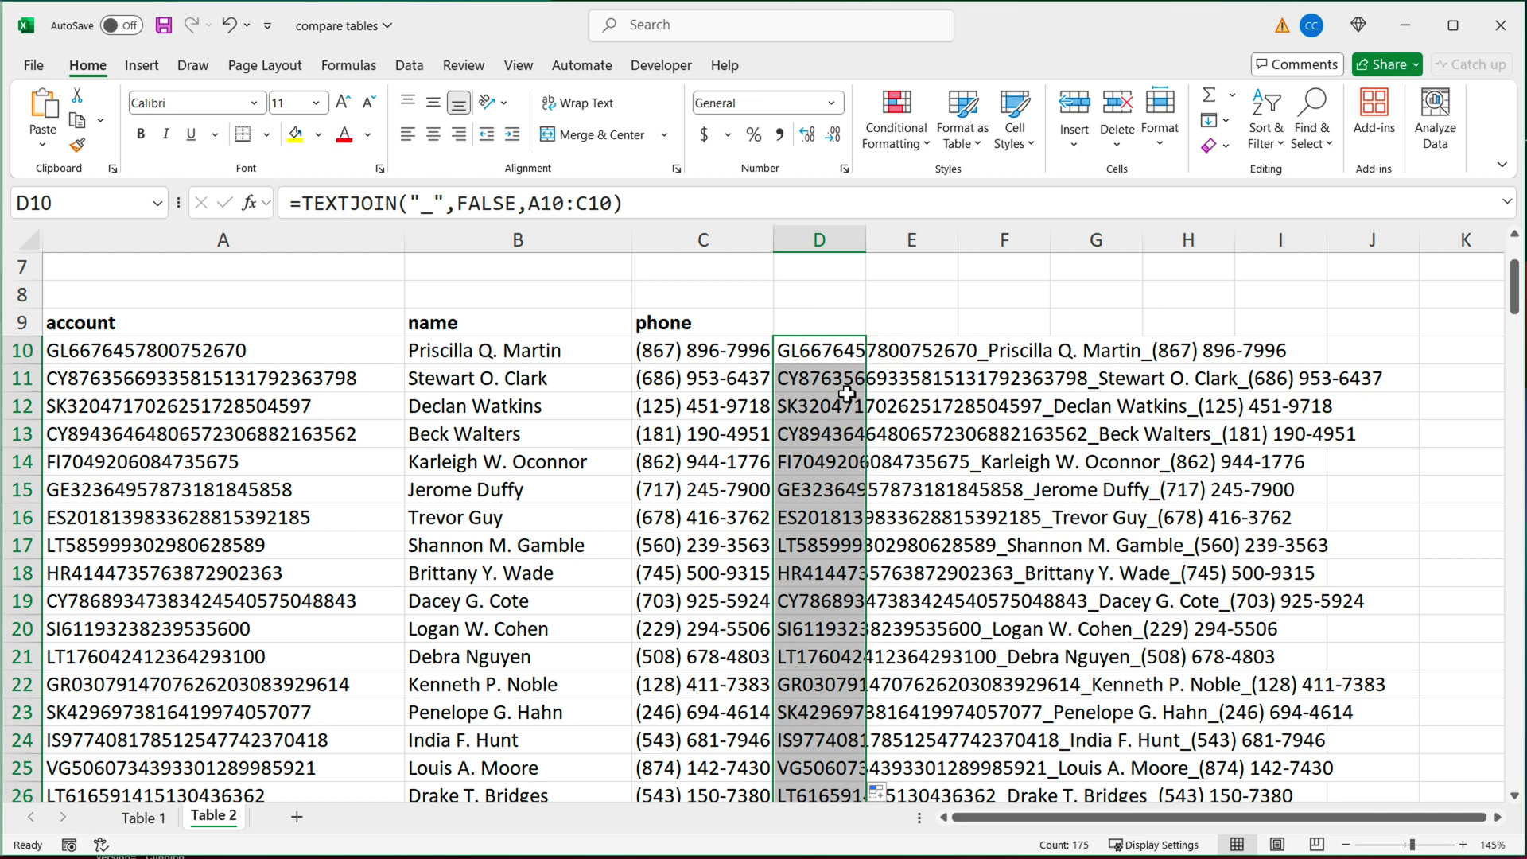
{"action": "left_click", "coordinate": [831, 354]}
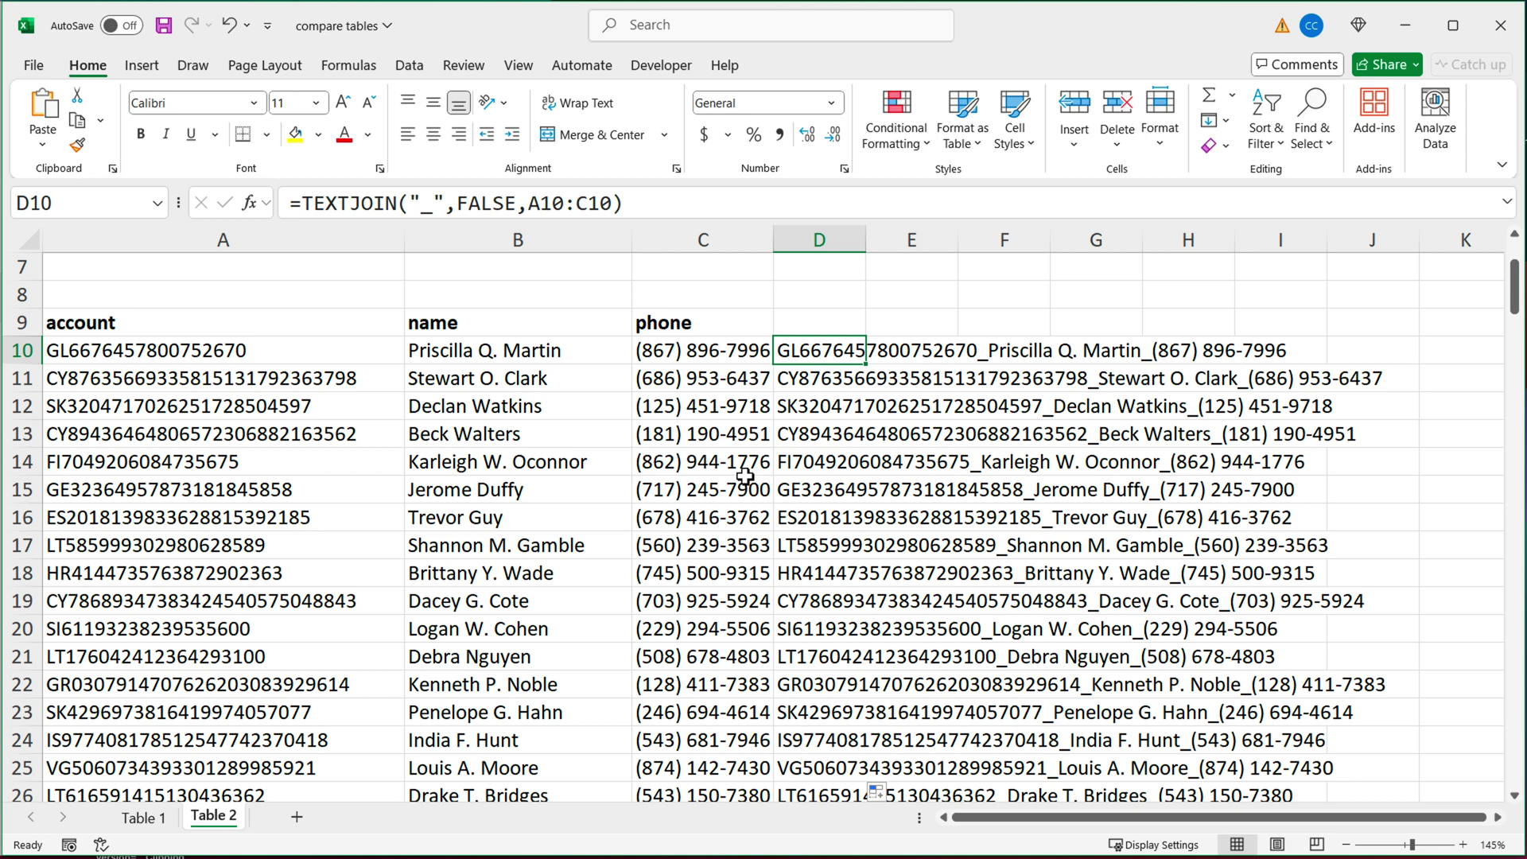
Step: Start an XMATCH formula in E2 of Table 1 with the joined text in D2 as the lookup value
{"action": "left_click", "coordinate": [144, 818]}
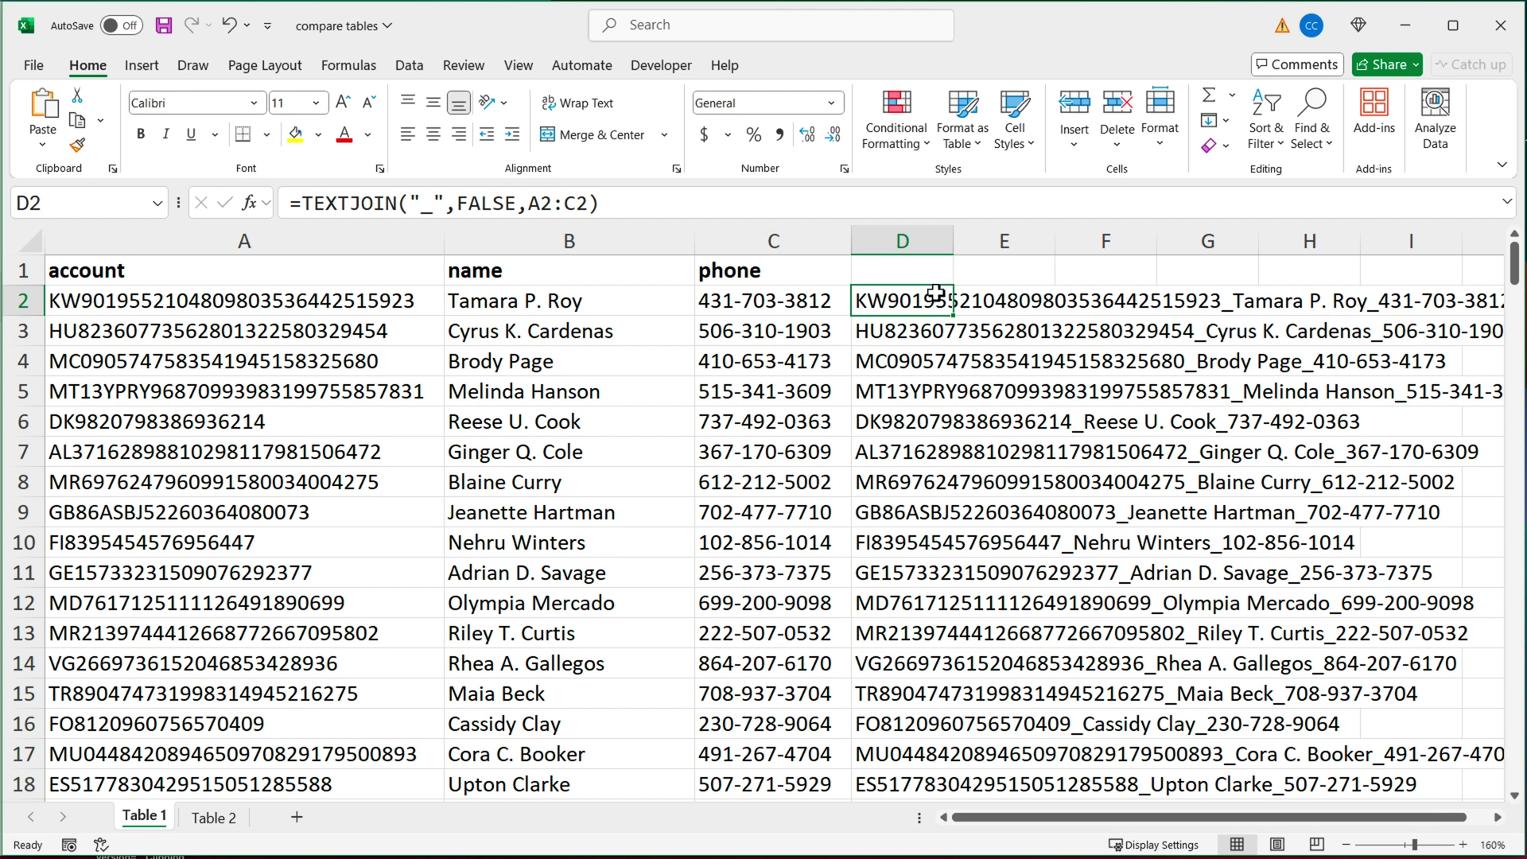
{"action": "left_click", "coordinate": [1001, 306]}
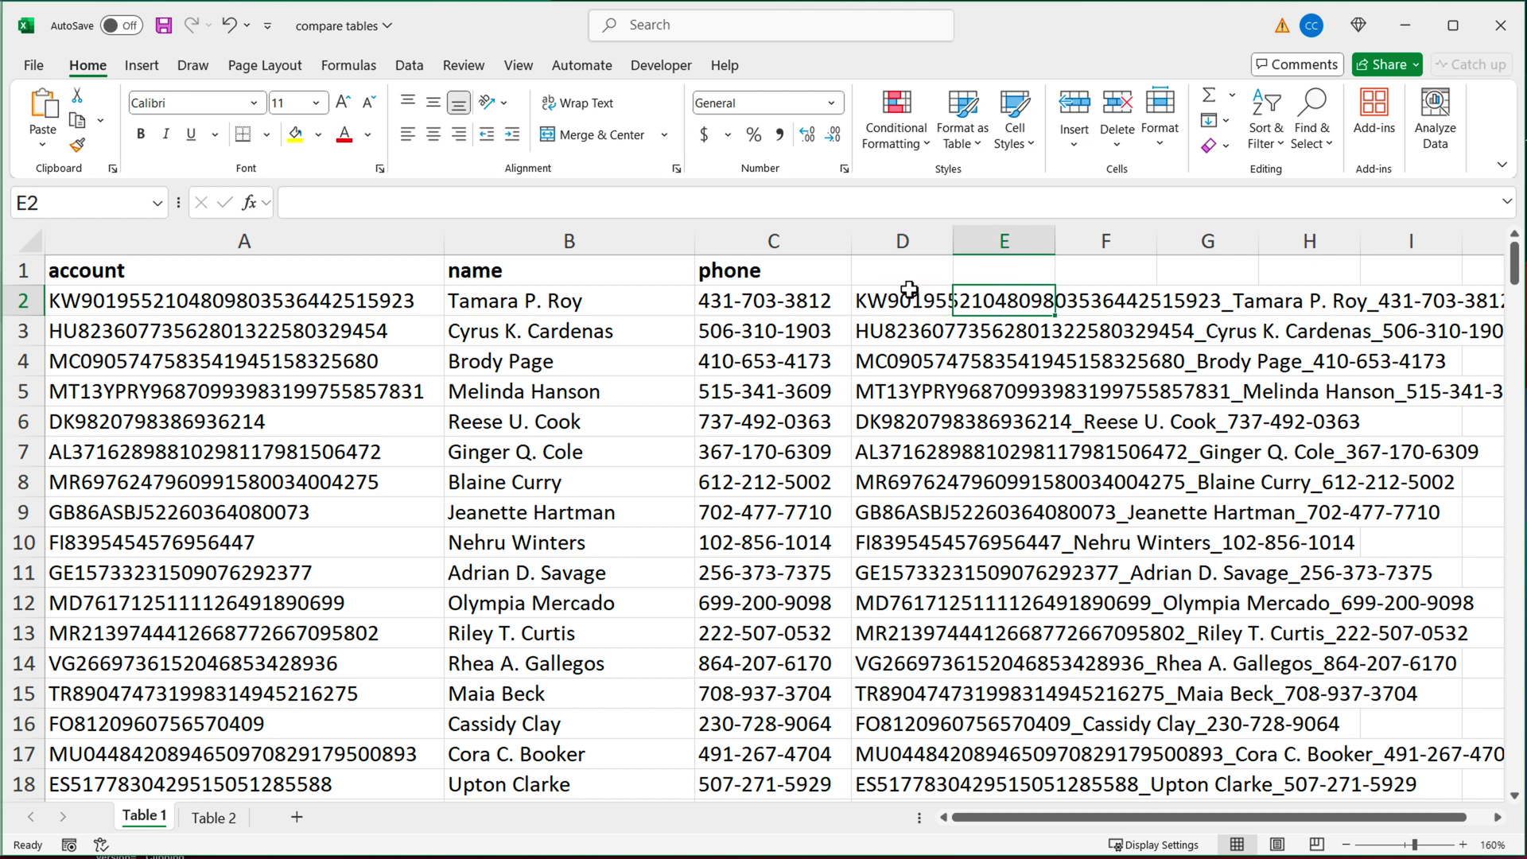
{"action": "left_click", "coordinate": [929, 312]}
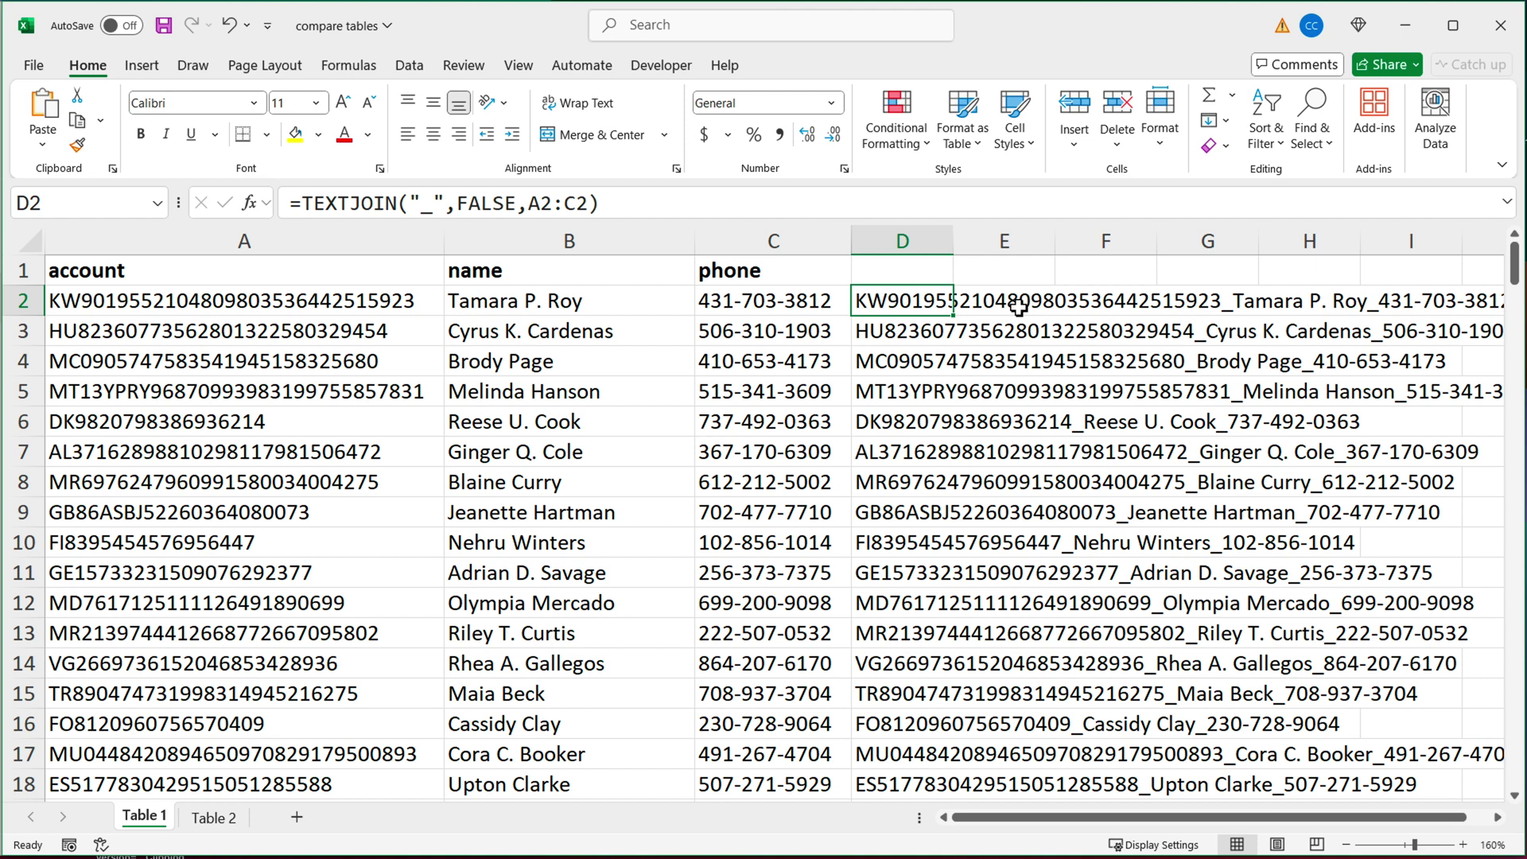
{"action": "left_click", "coordinate": [1027, 308]}
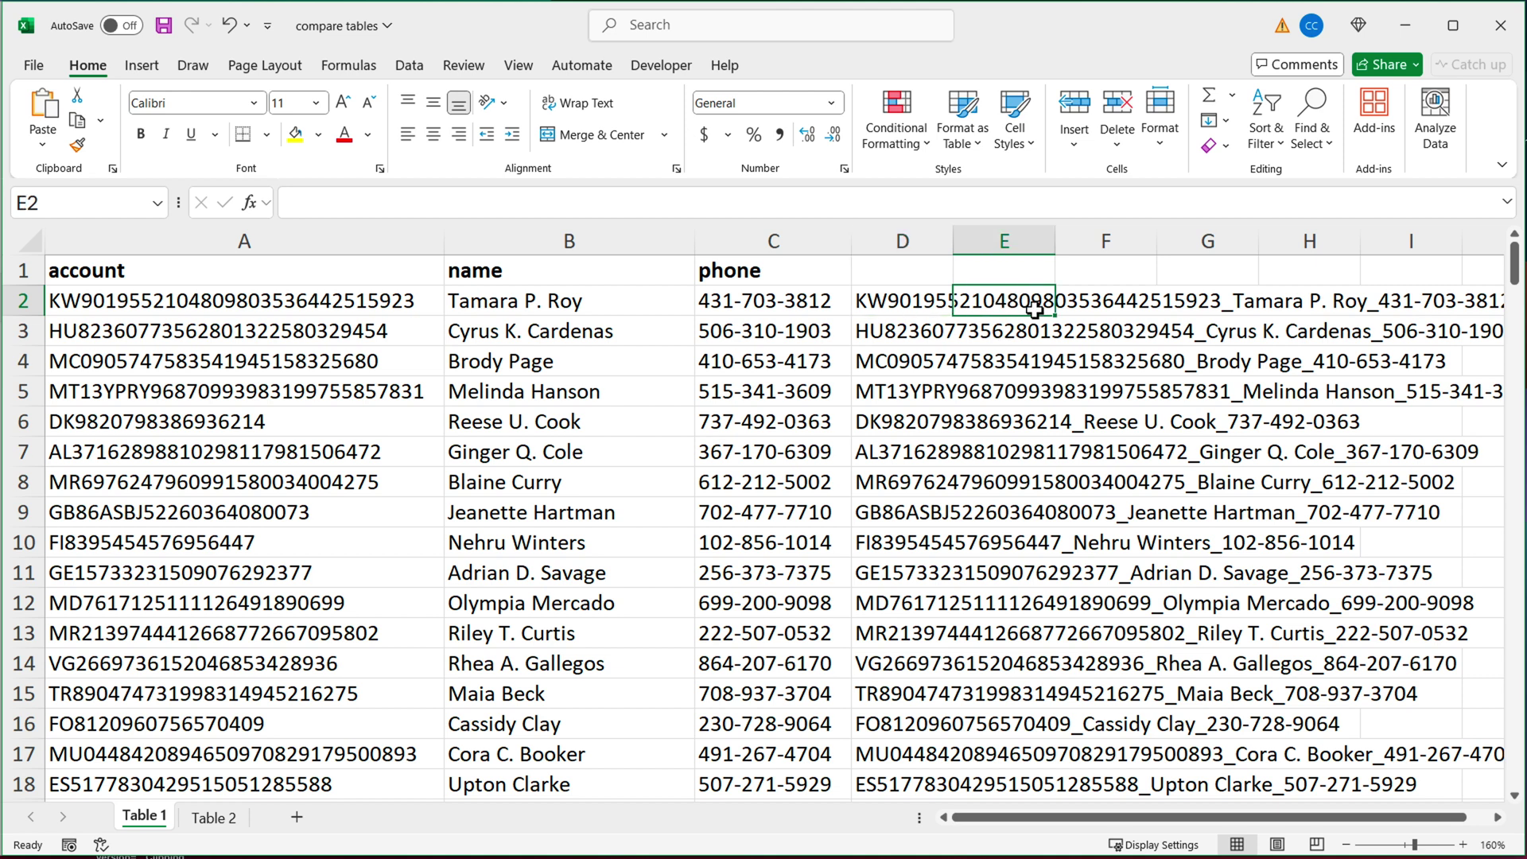
{"action": "type", "text": "=XM"}
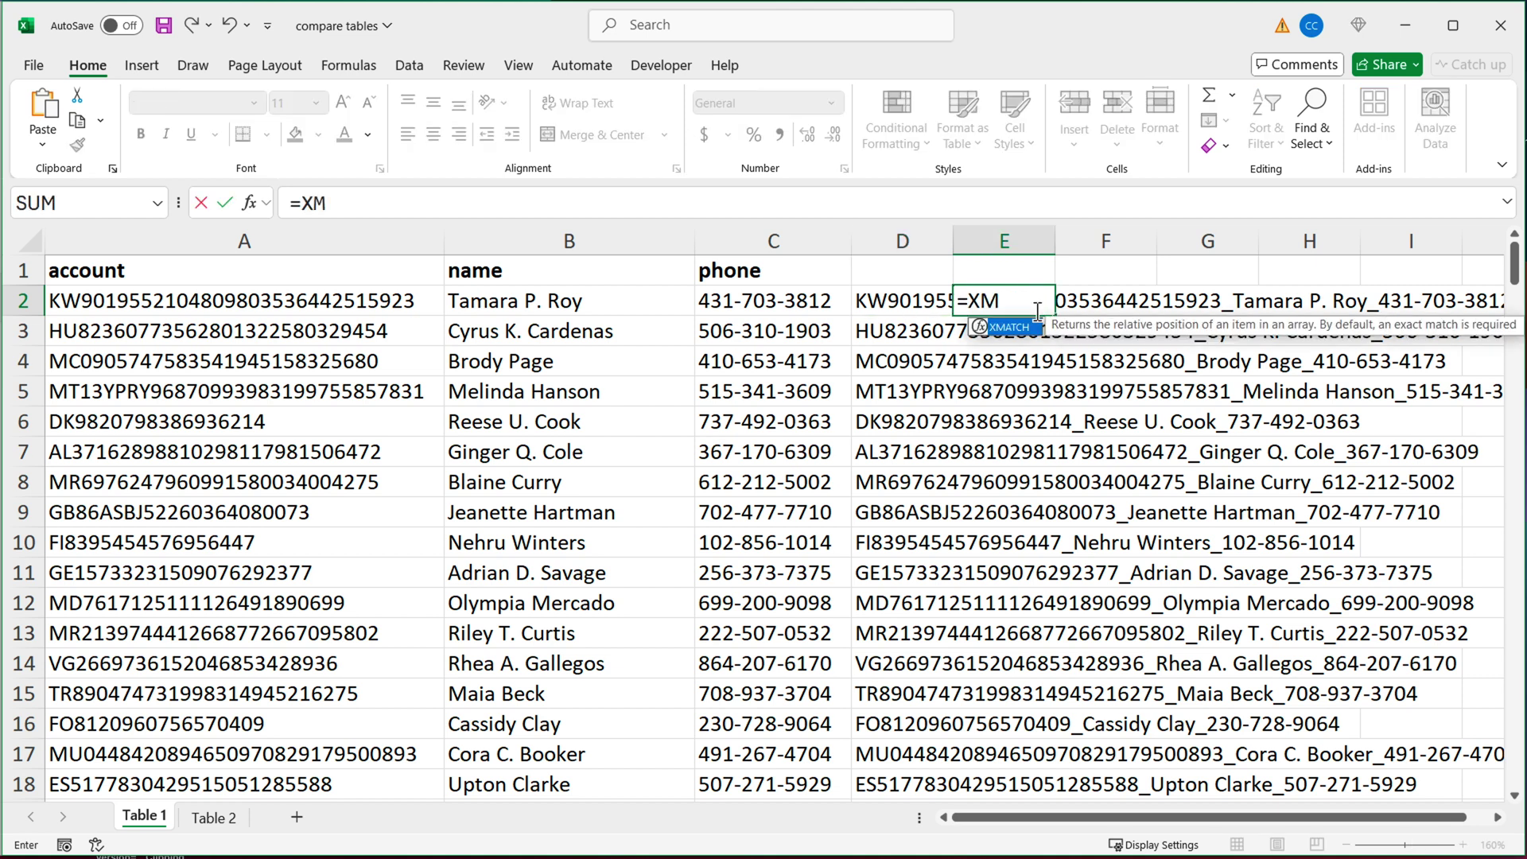
{"action": "key", "text": "Tab"}
{"action": "left_click", "coordinate": [891, 302]}
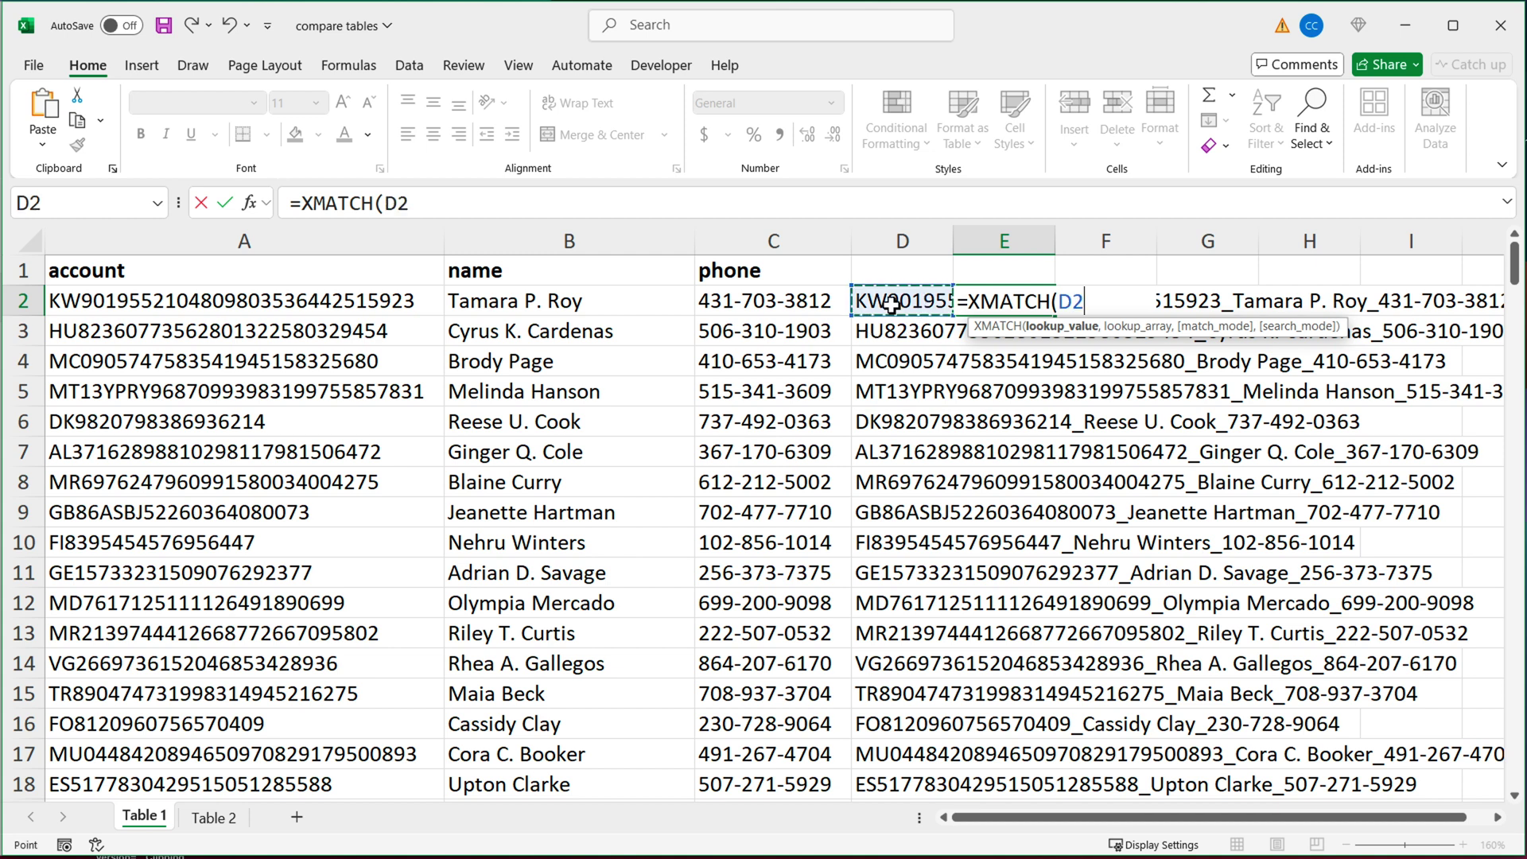
{"action": "type", "text": ","}
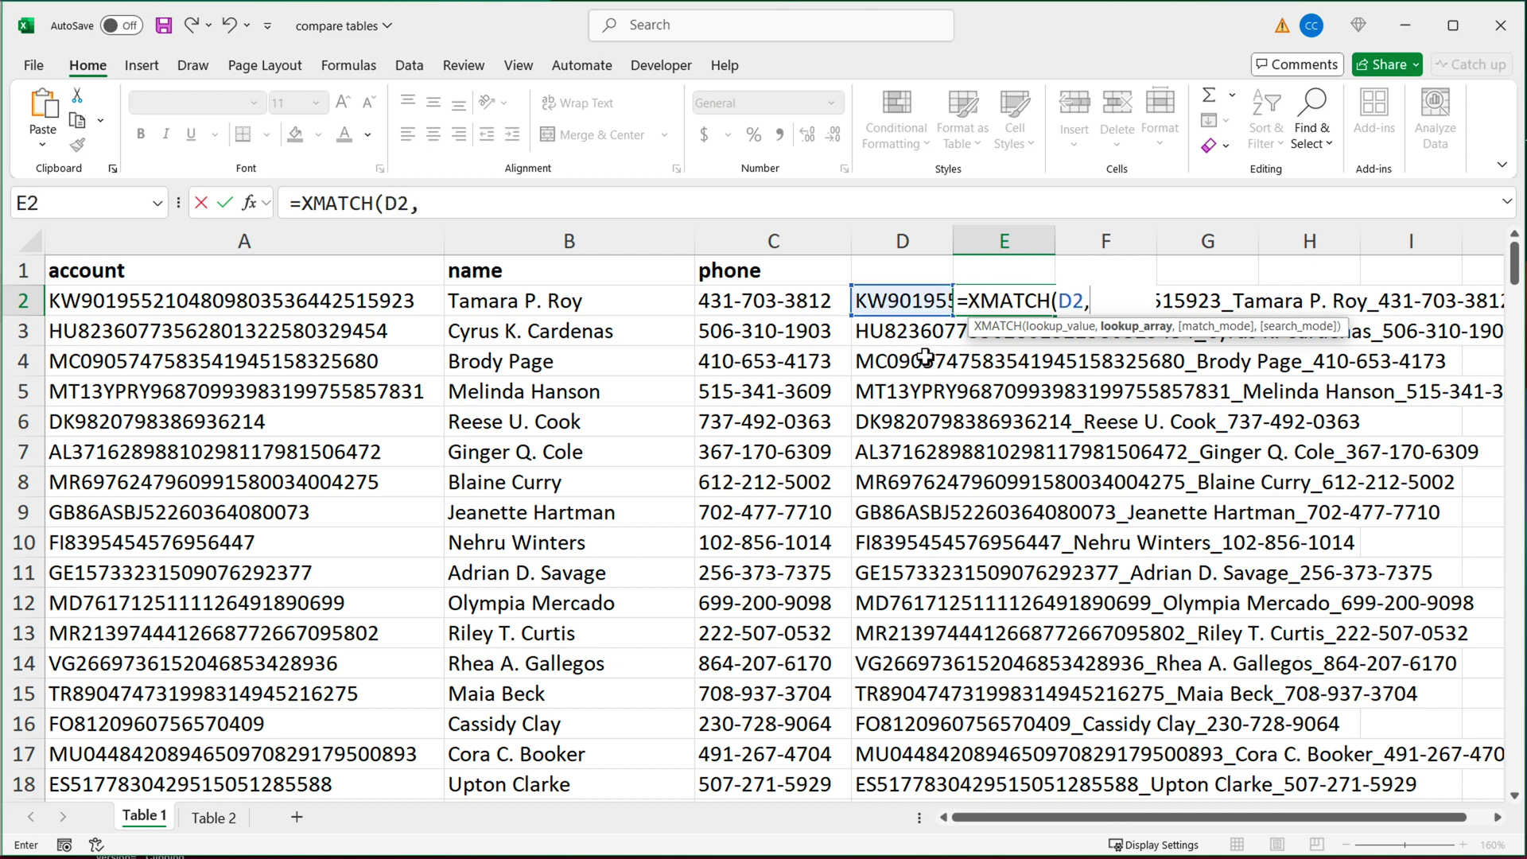
Step: Complete the E2 formula as =XMATCH(D2,'Table 2'!D:D) and fill it down column E of Table 1
{"action": "left_click", "coordinate": [228, 819]}
{"action": "left_click", "coordinate": [827, 248]}
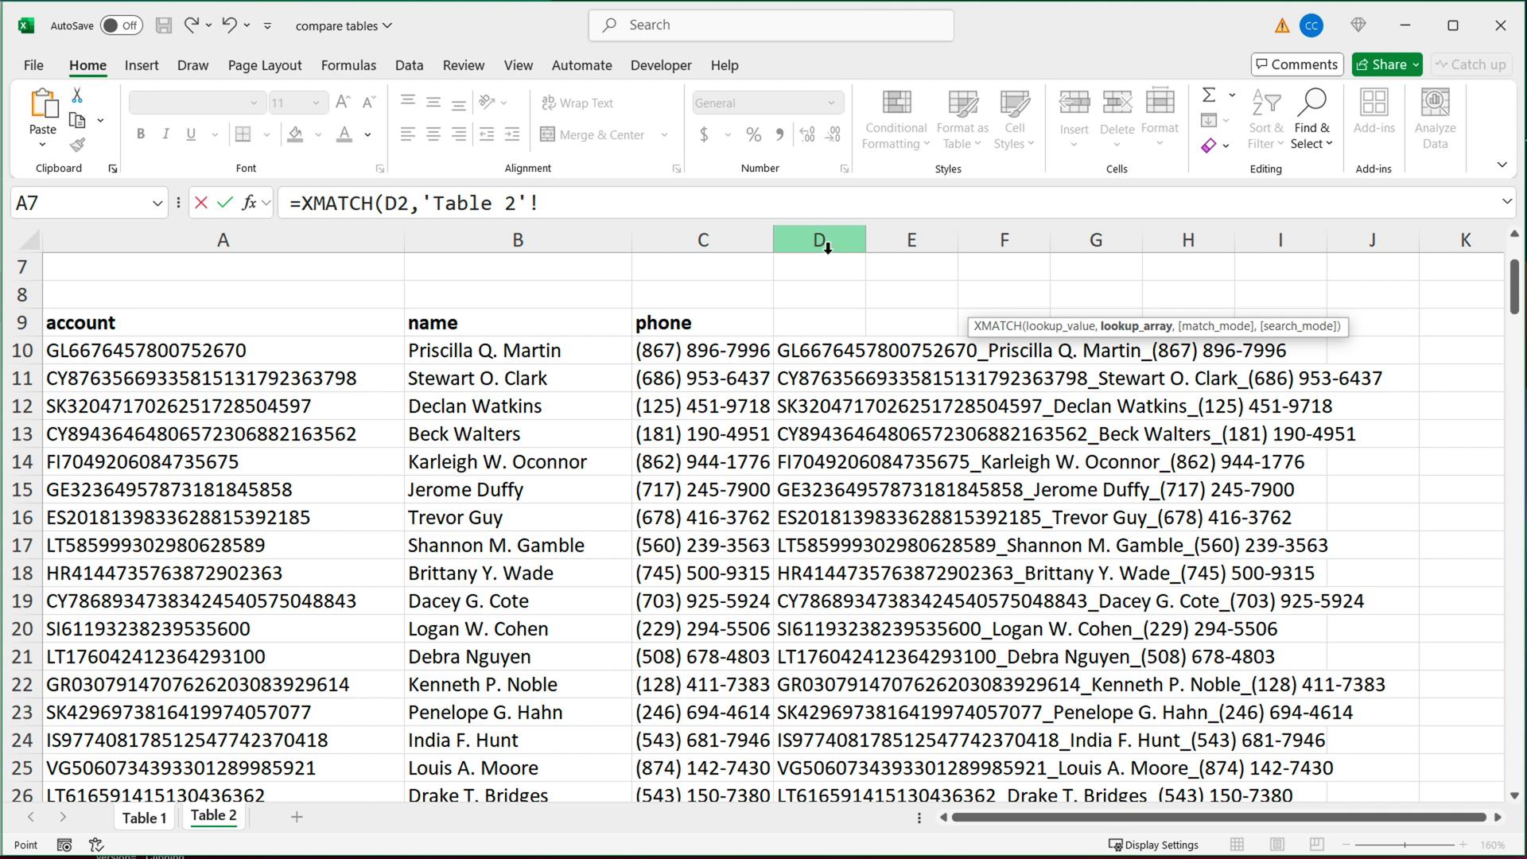
{"action": "left_click", "coordinate": [829, 241]}
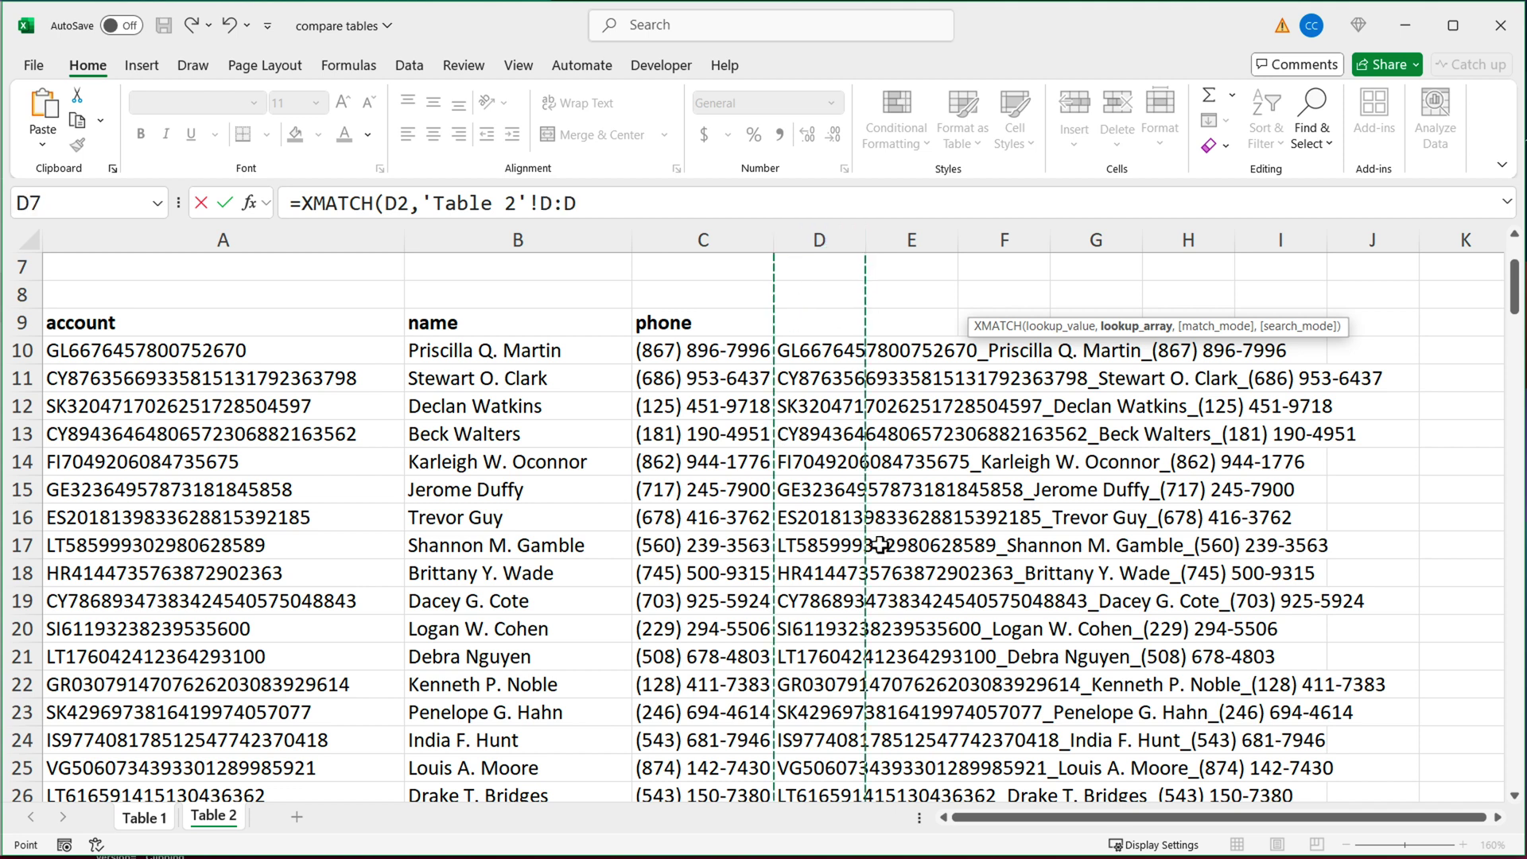
{"action": "key", "text": "Return"}
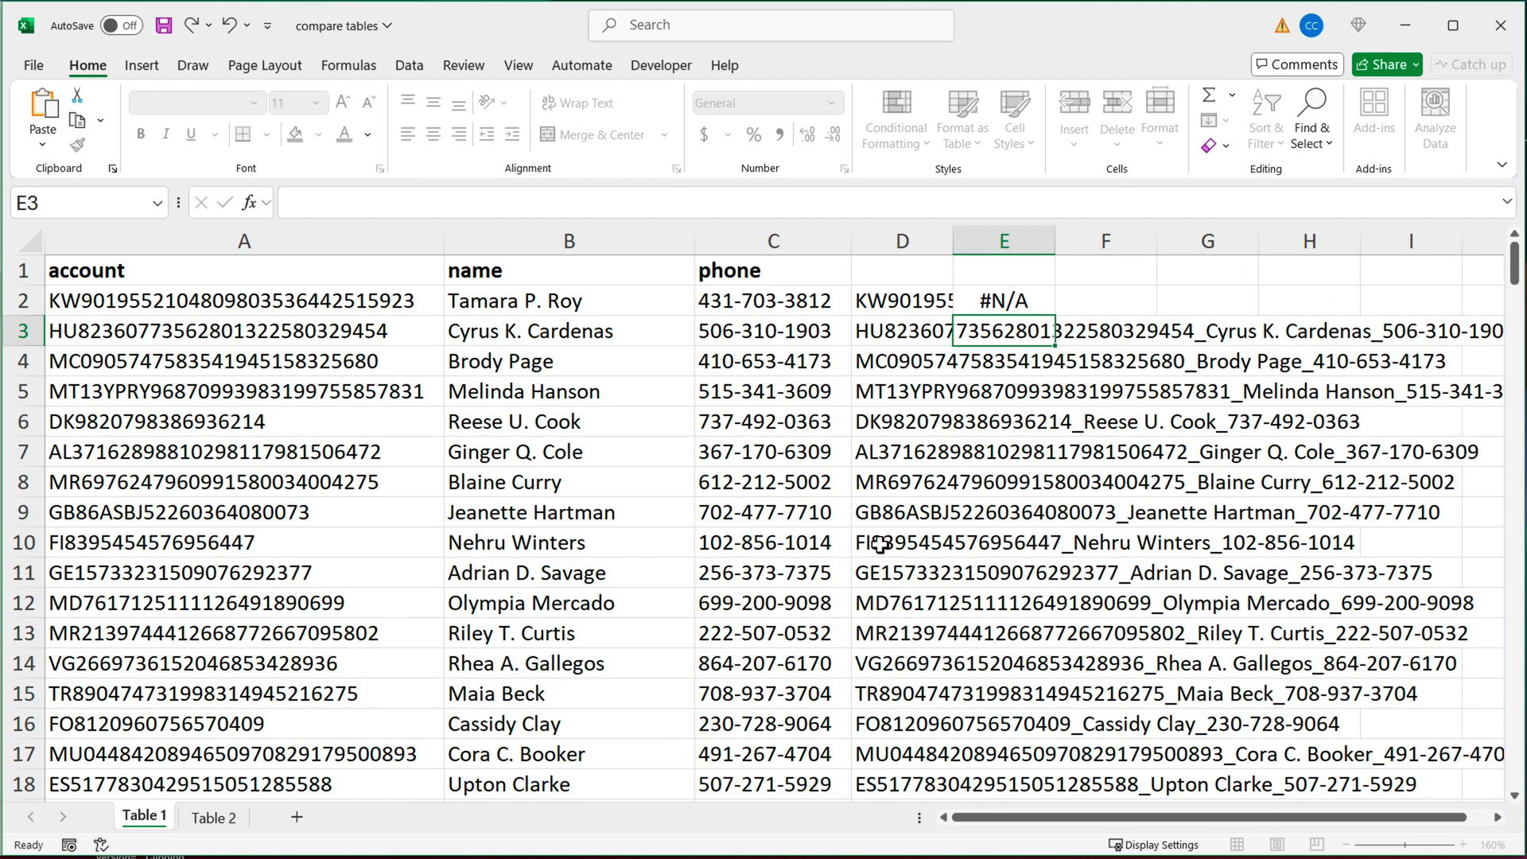
{"action": "left_click", "coordinate": [1015, 301]}
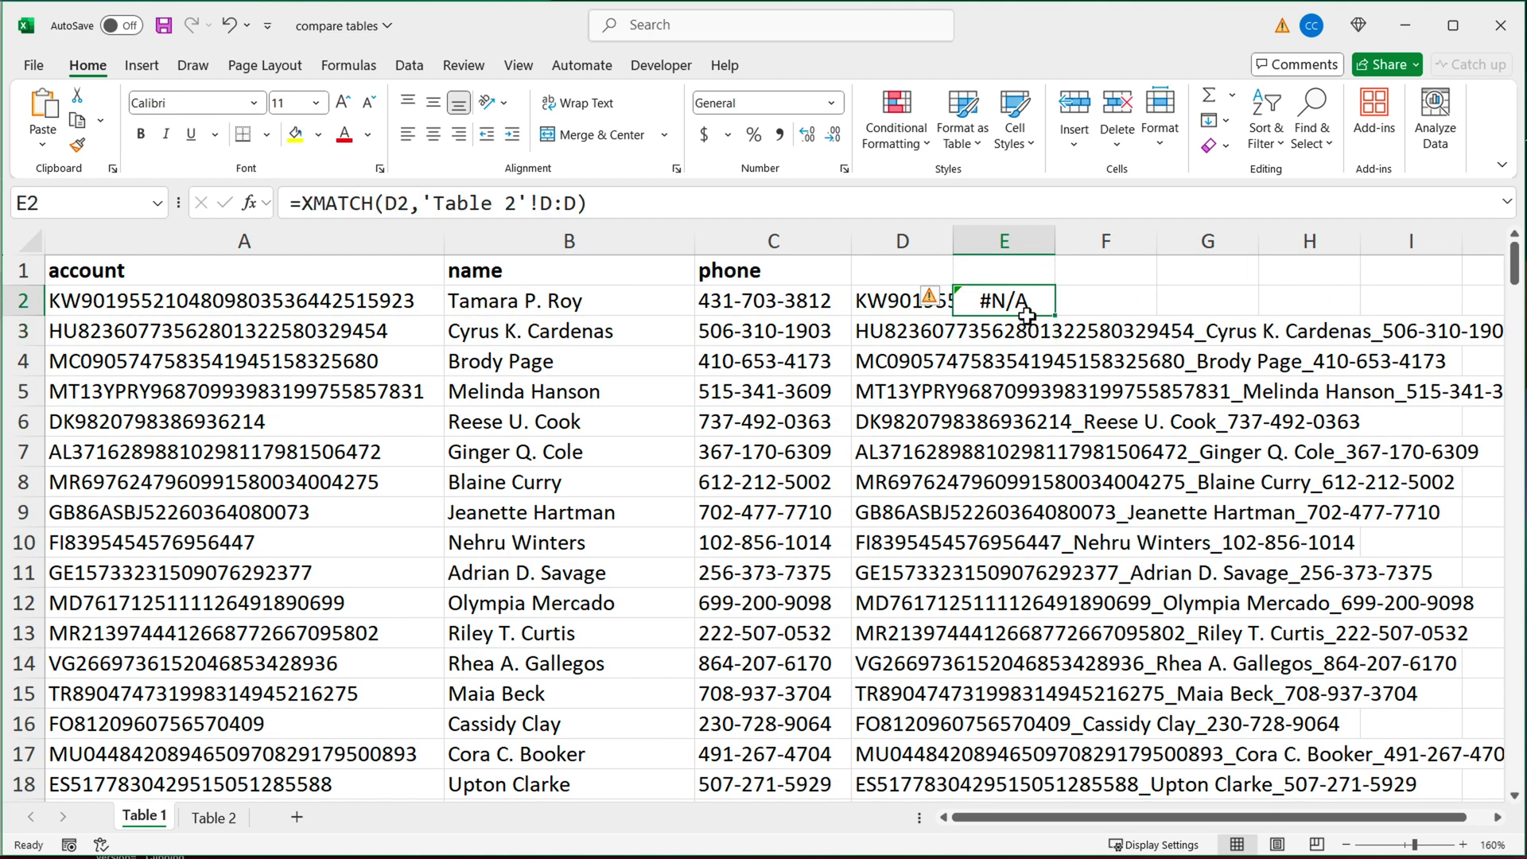
{"action": "double_click", "coordinate": [1056, 316]}
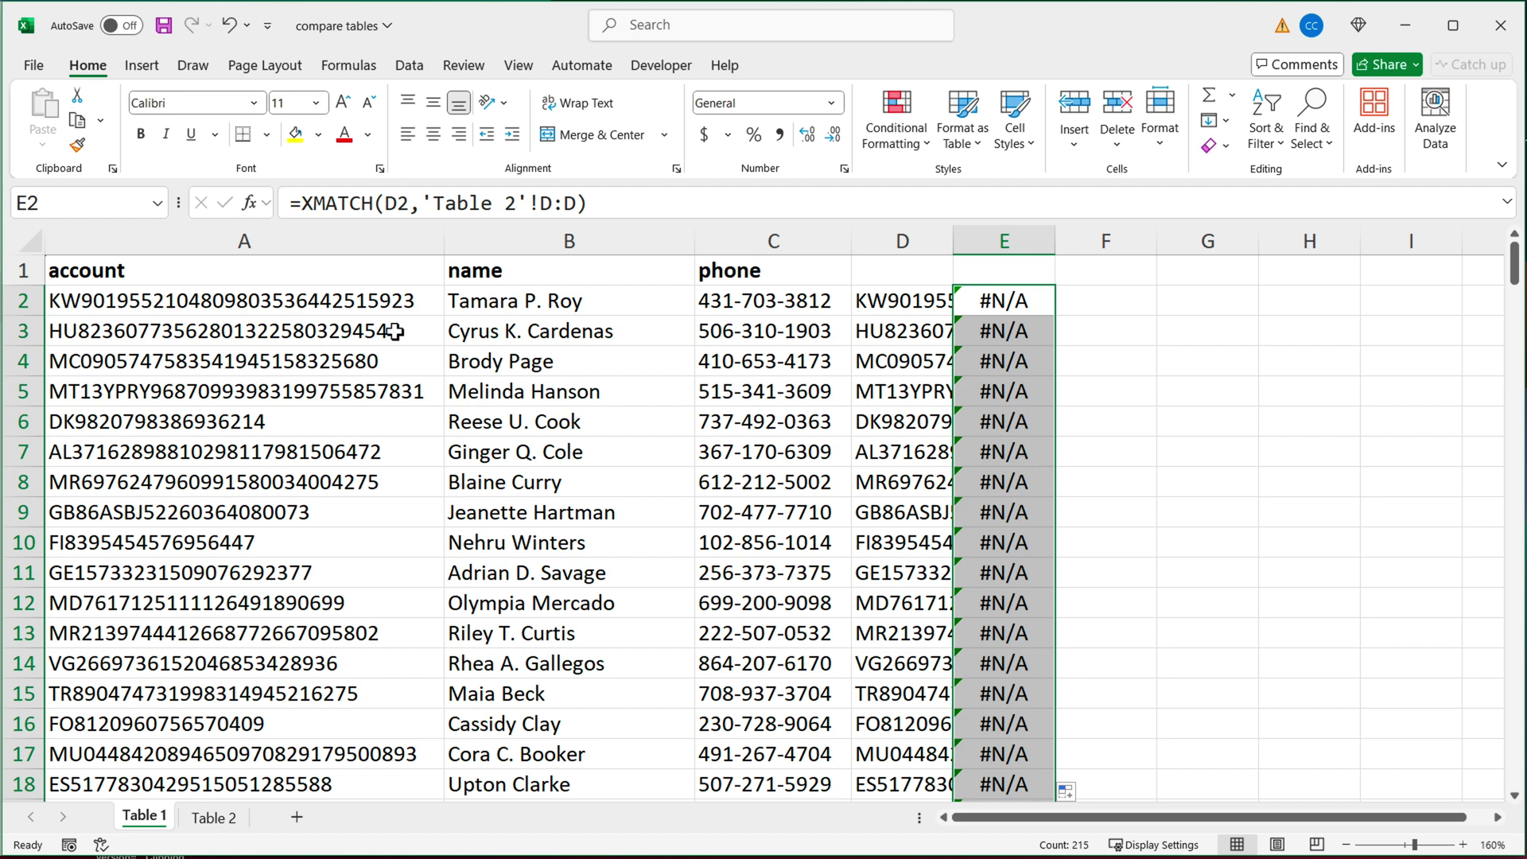
Step: Copy the account in A3 of Table 1 and find it in Table 2
{"action": "left_click", "coordinate": [307, 338]}
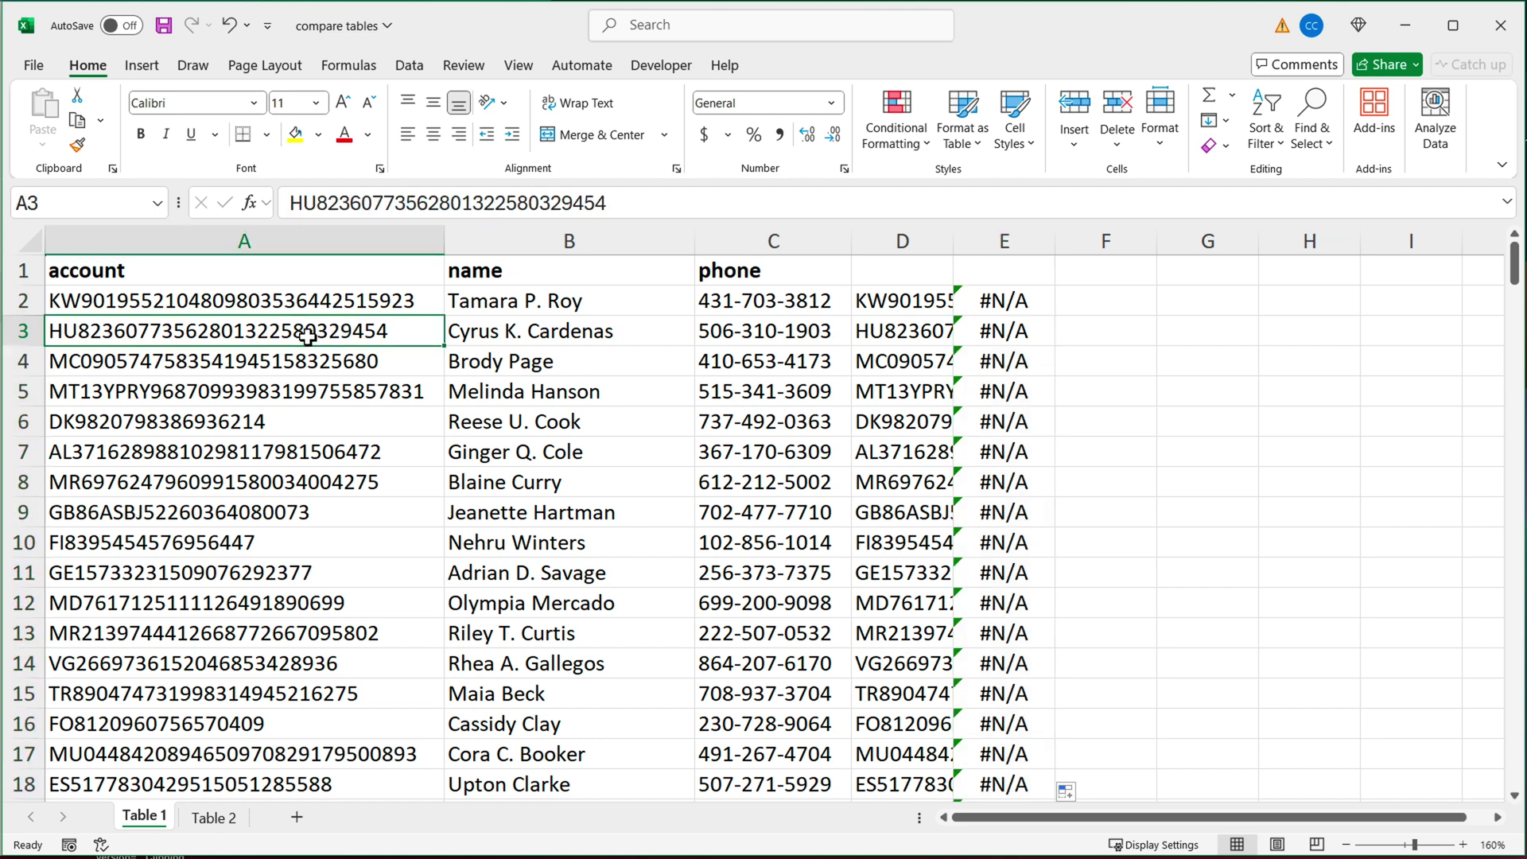
{"action": "key", "text": "ctrl+c"}
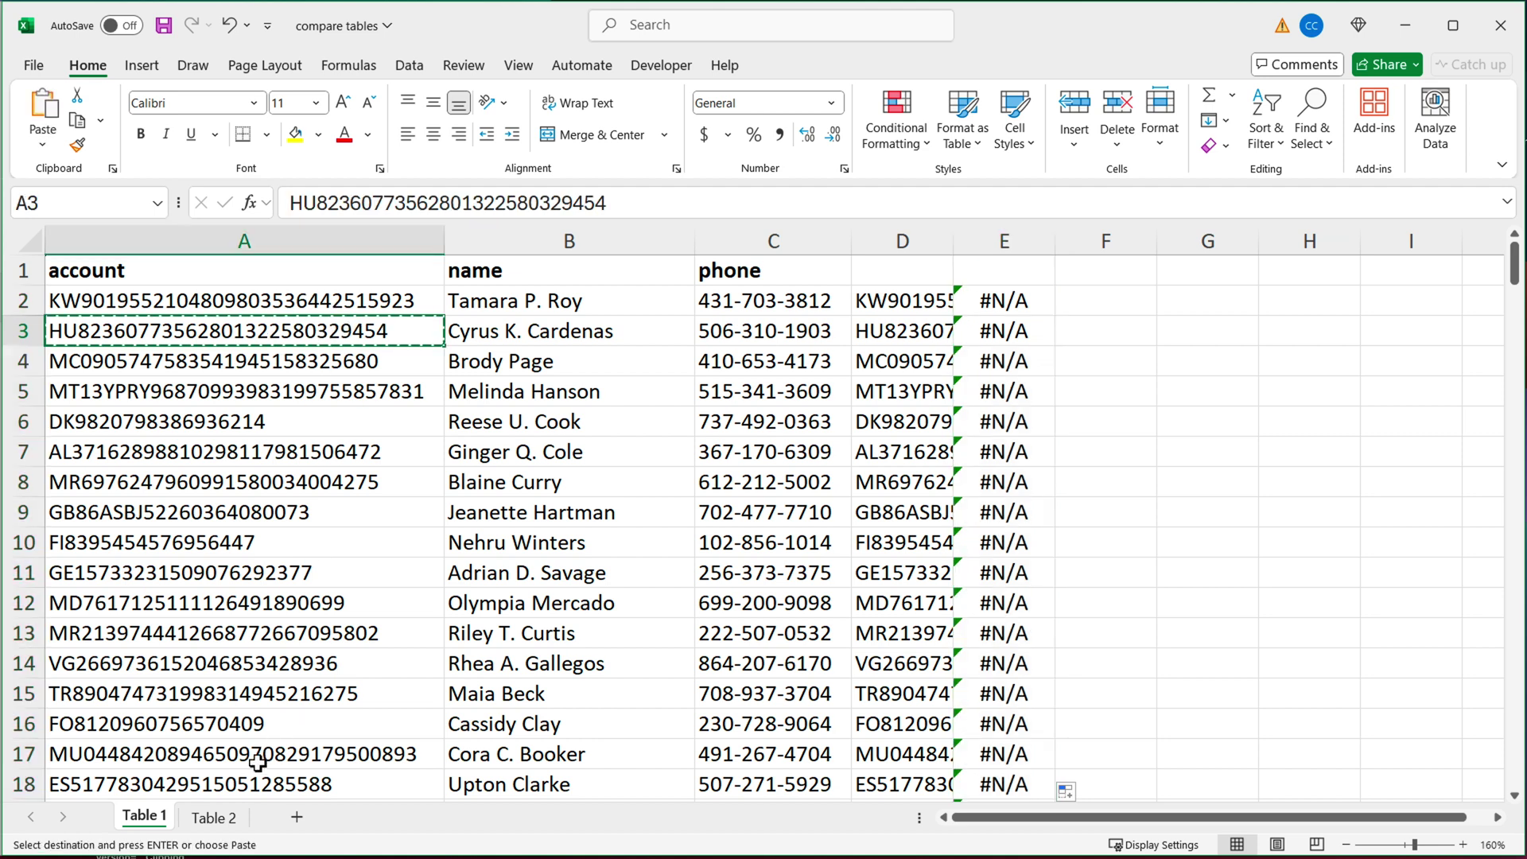
{"action": "left_click", "coordinate": [214, 818]}
{"action": "key", "text": "ctrl+f"}
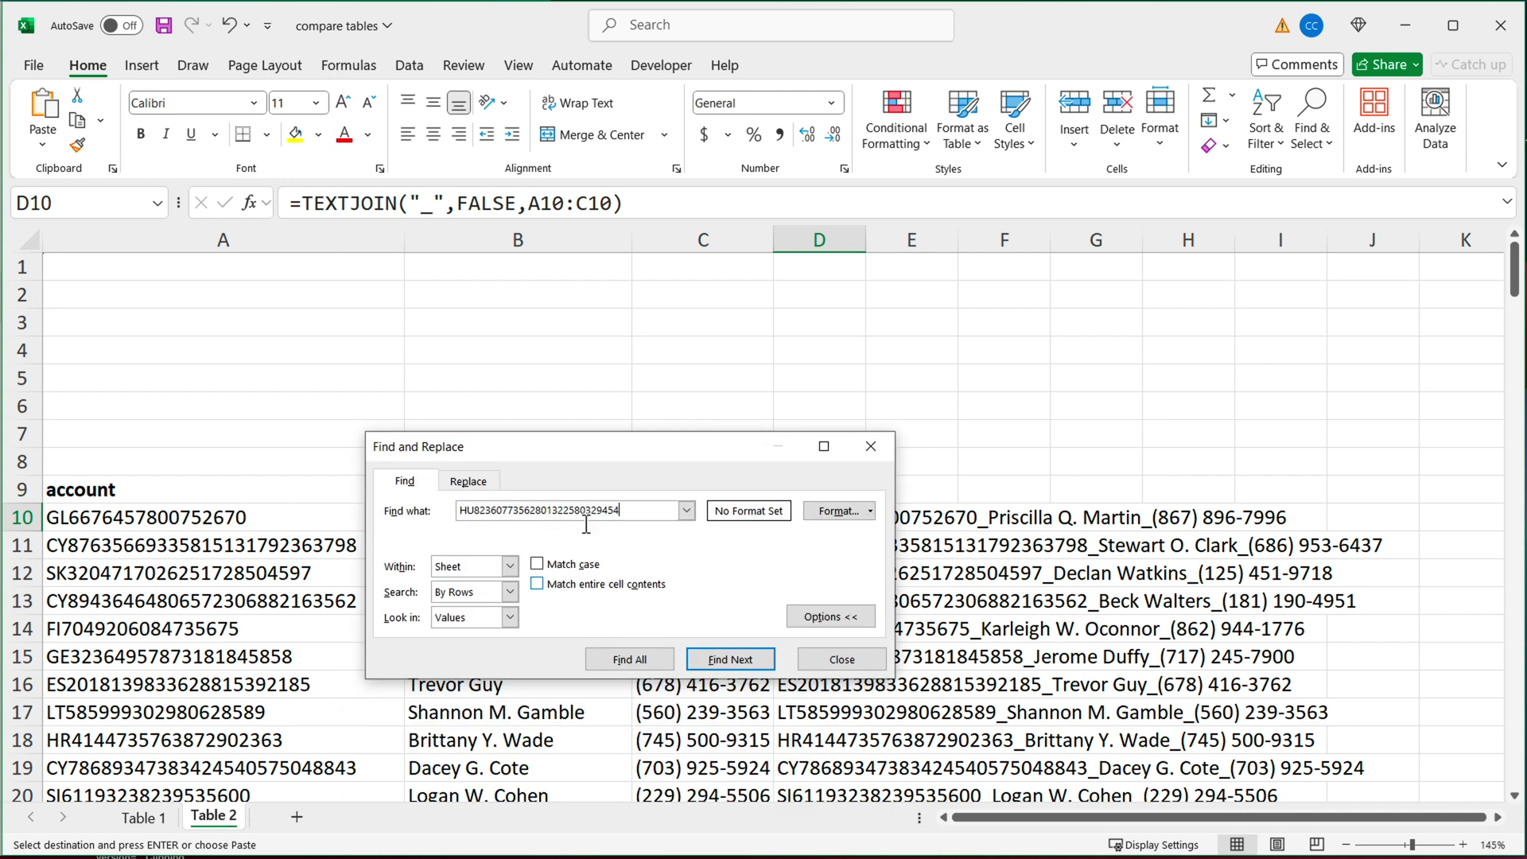
{"action": "left_click", "coordinate": [730, 660]}
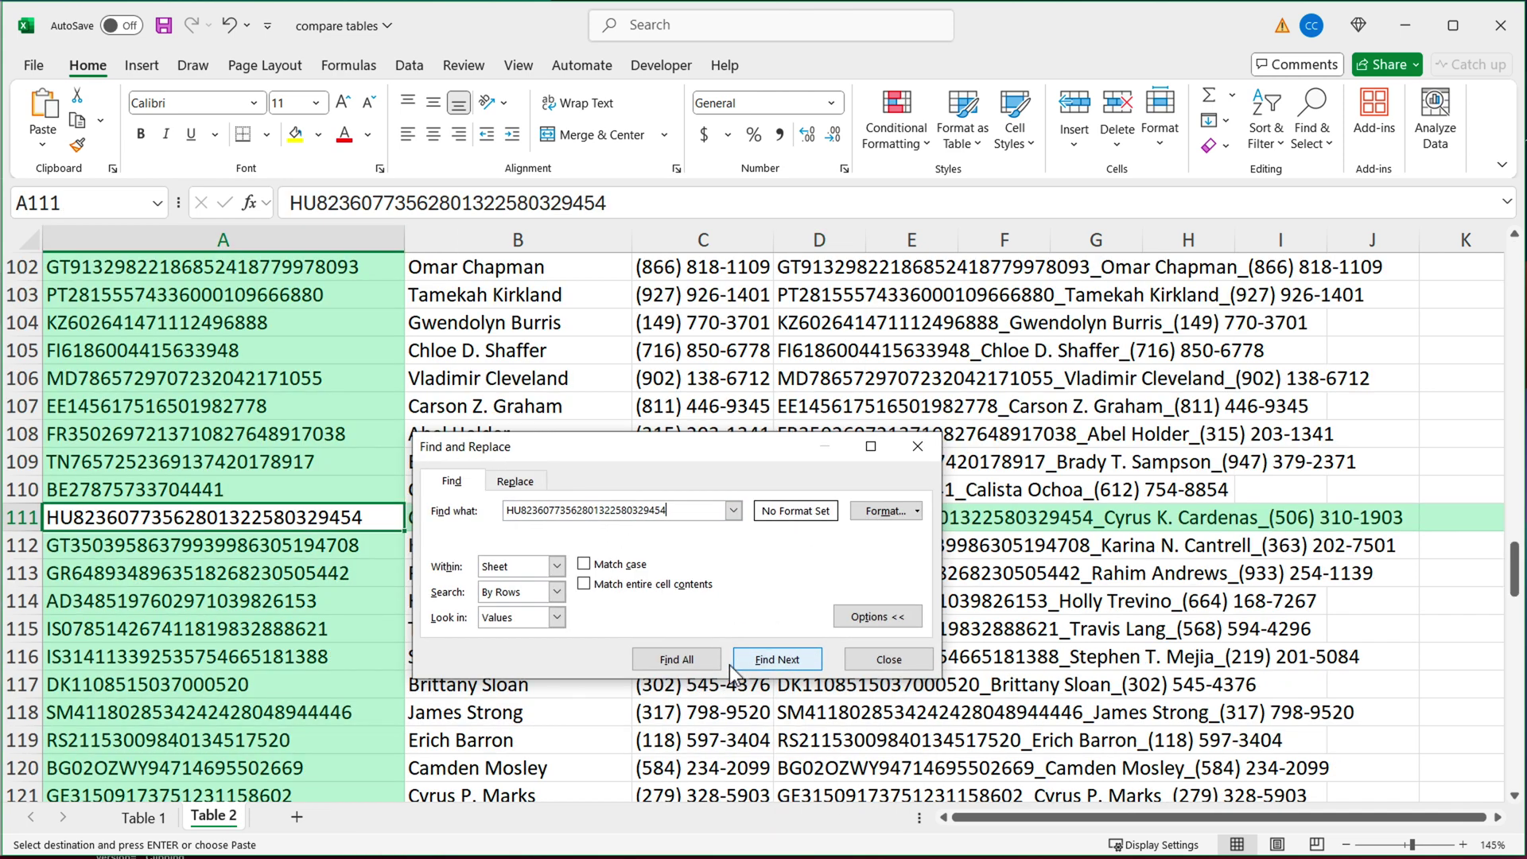
{"action": "left_click_drag", "start_coordinate": [586, 450], "coordinate": [421, 590]}
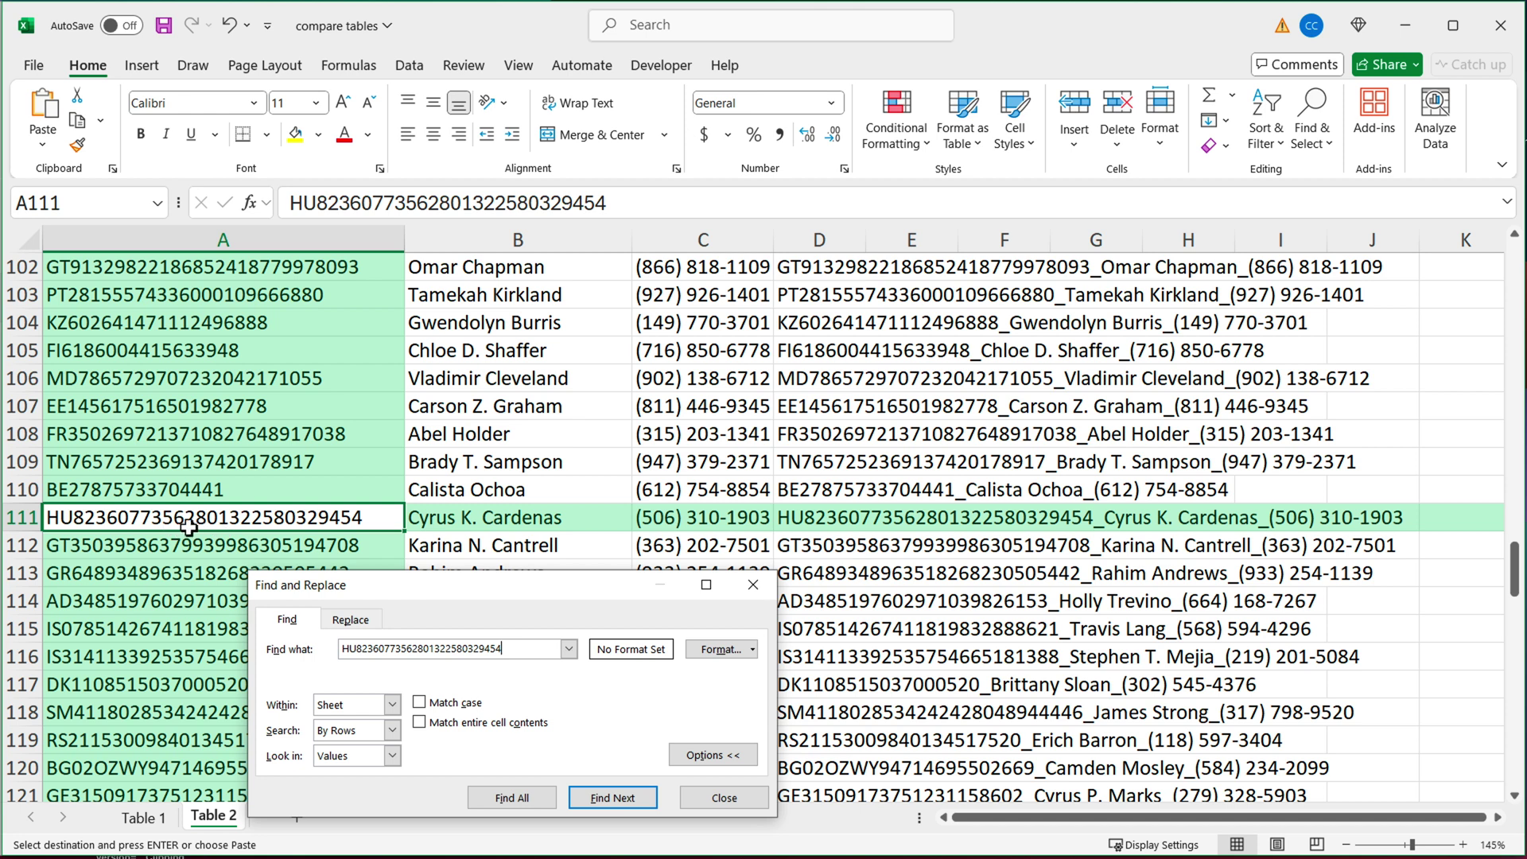
{"action": "left_click", "coordinate": [722, 797]}
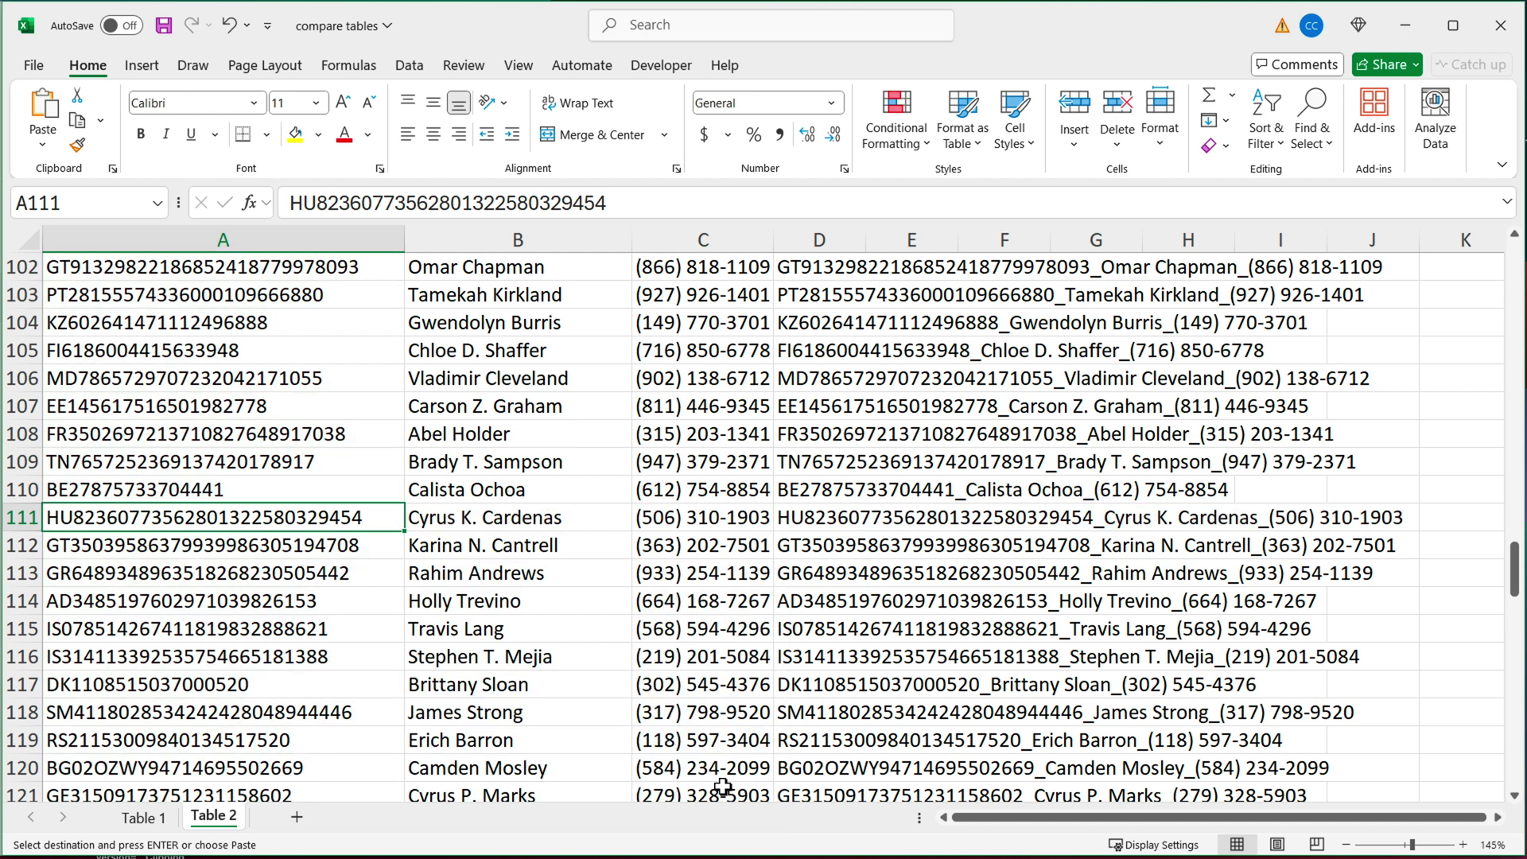
Step: Compare the account and name in row 111 of Table 2 with row 3 of Table 1
{"action": "left_click_drag", "start_coordinate": [344, 526], "coordinate": [477, 527]}
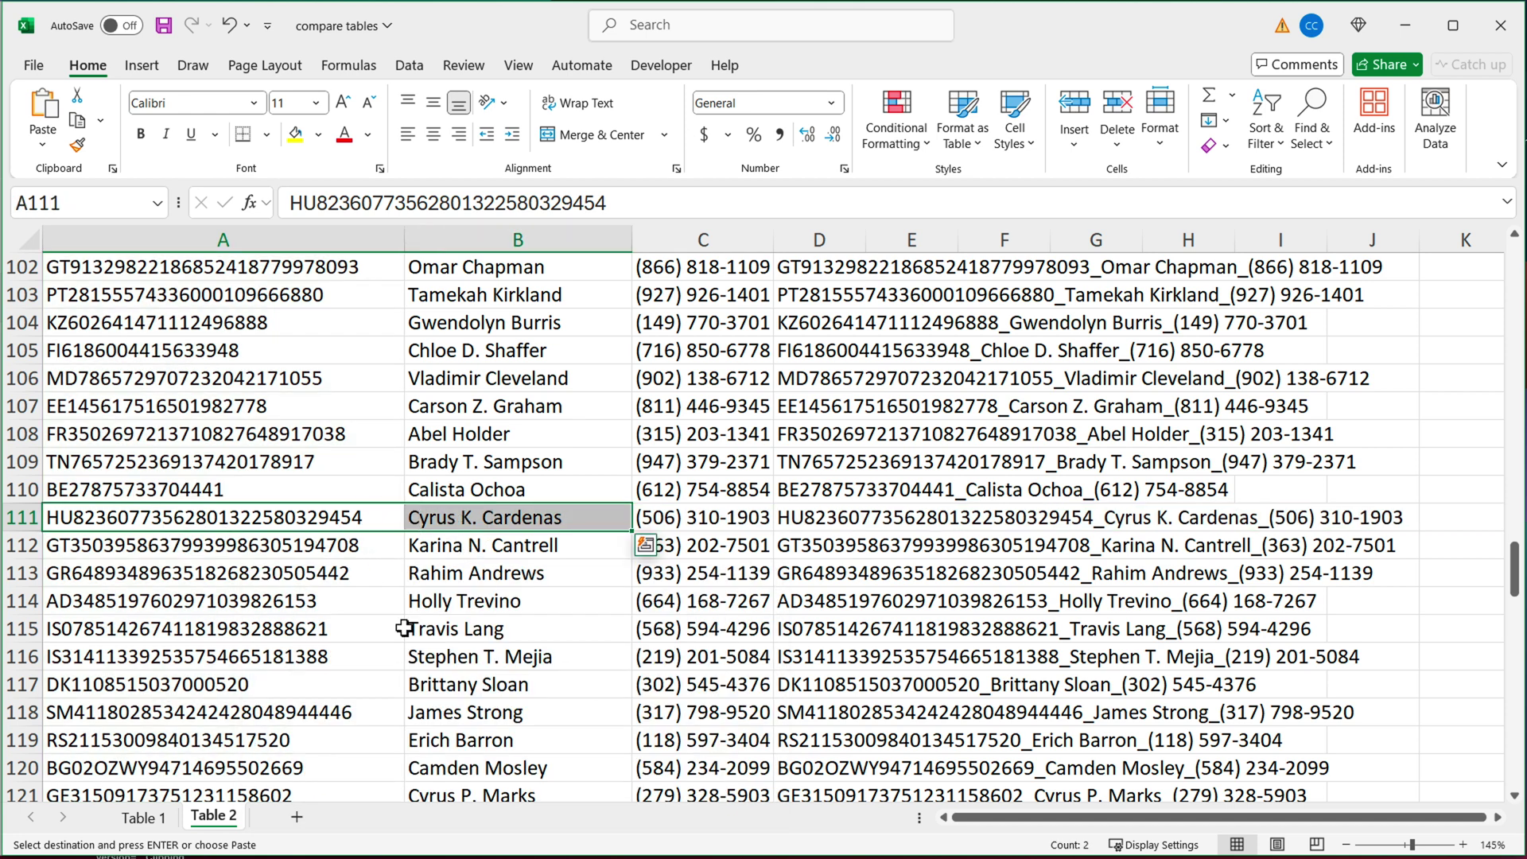
{"action": "left_click", "coordinate": [166, 819]}
{"action": "left_click_drag", "start_coordinate": [409, 330], "coordinate": [676, 330]}
Step: Compare the phone number format in C3 of Table 1 with that in C111 of Table 2
{"action": "left_click", "coordinate": [804, 328]}
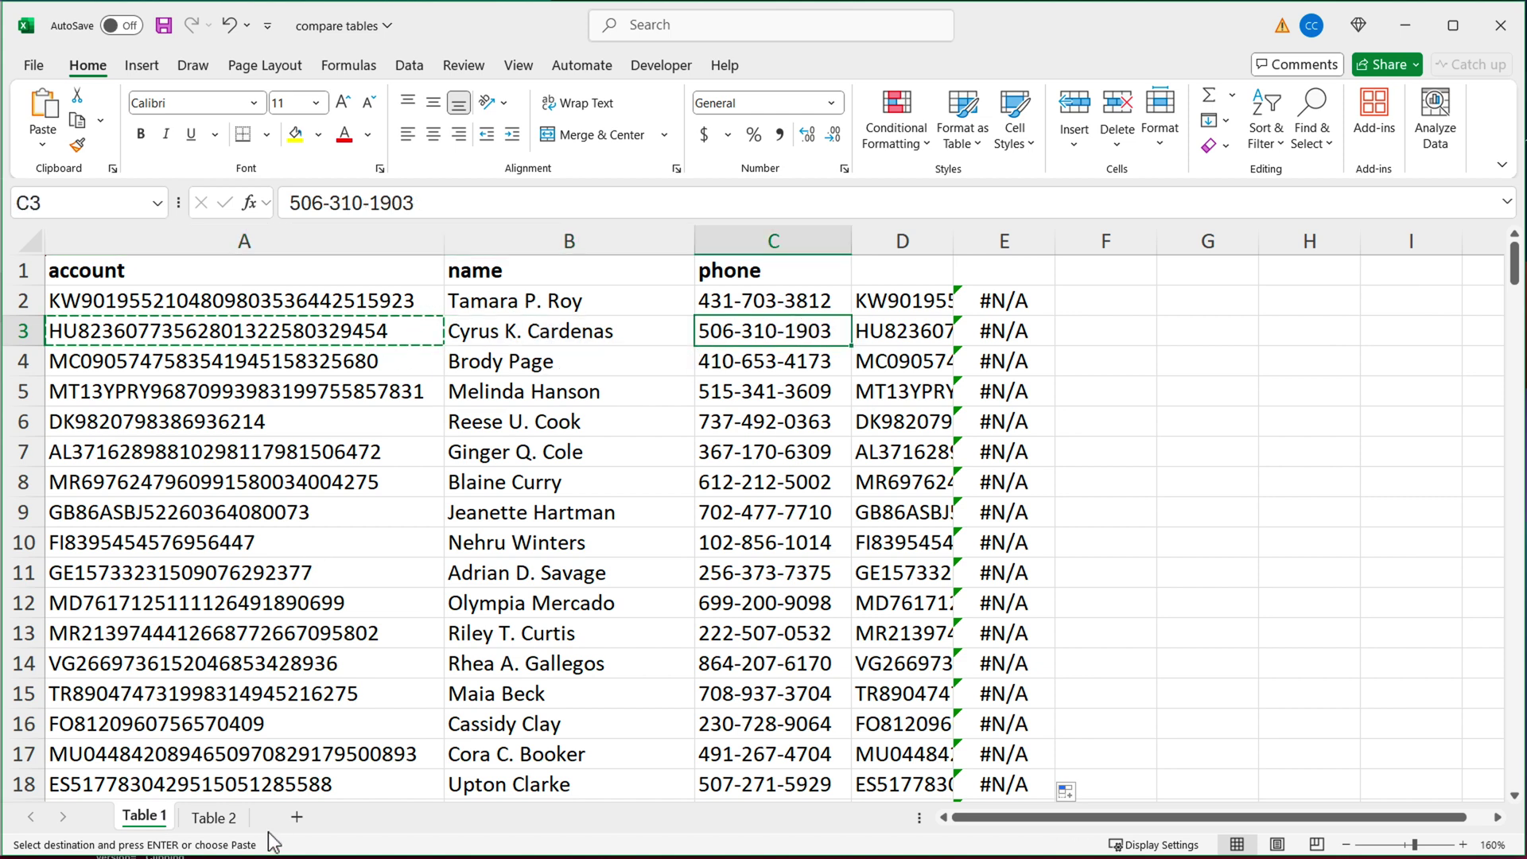
{"action": "left_click", "coordinate": [213, 818]}
{"action": "left_click", "coordinate": [706, 522]}
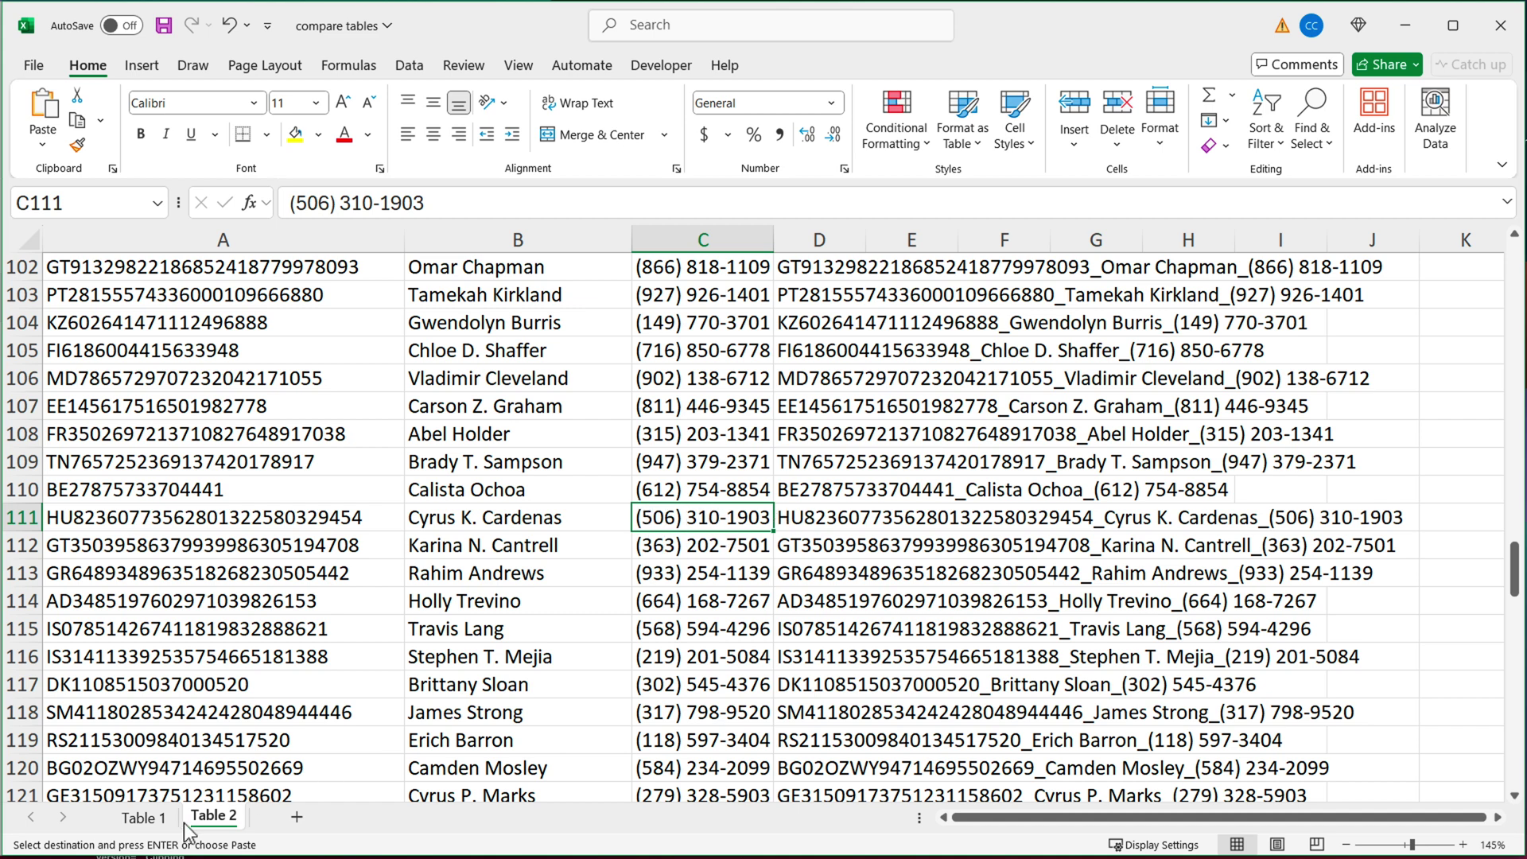
{"action": "left_click", "coordinate": [155, 826]}
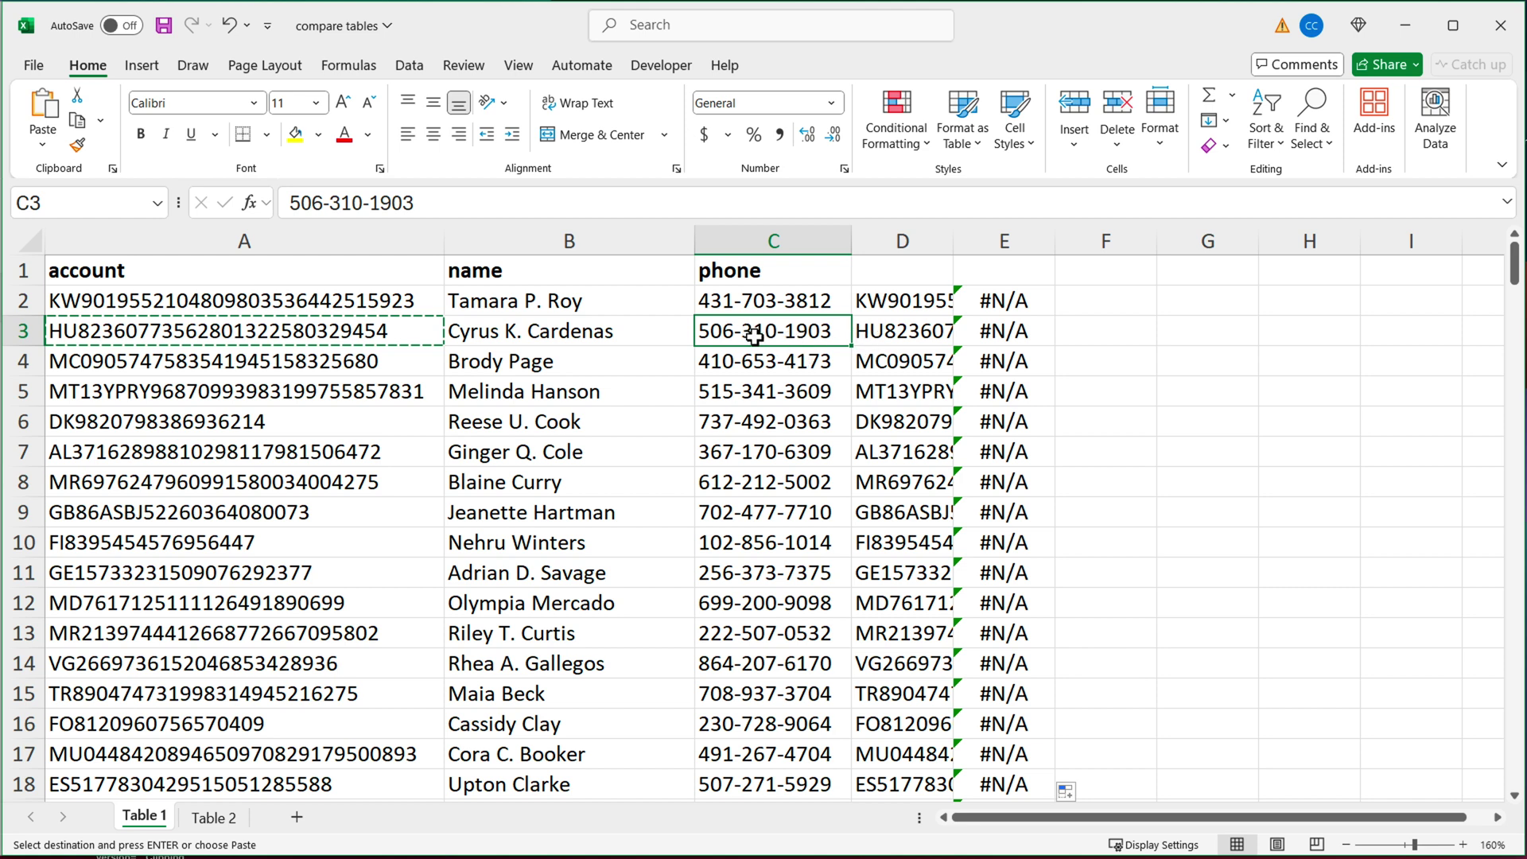
{"action": "left_click", "coordinate": [225, 831]}
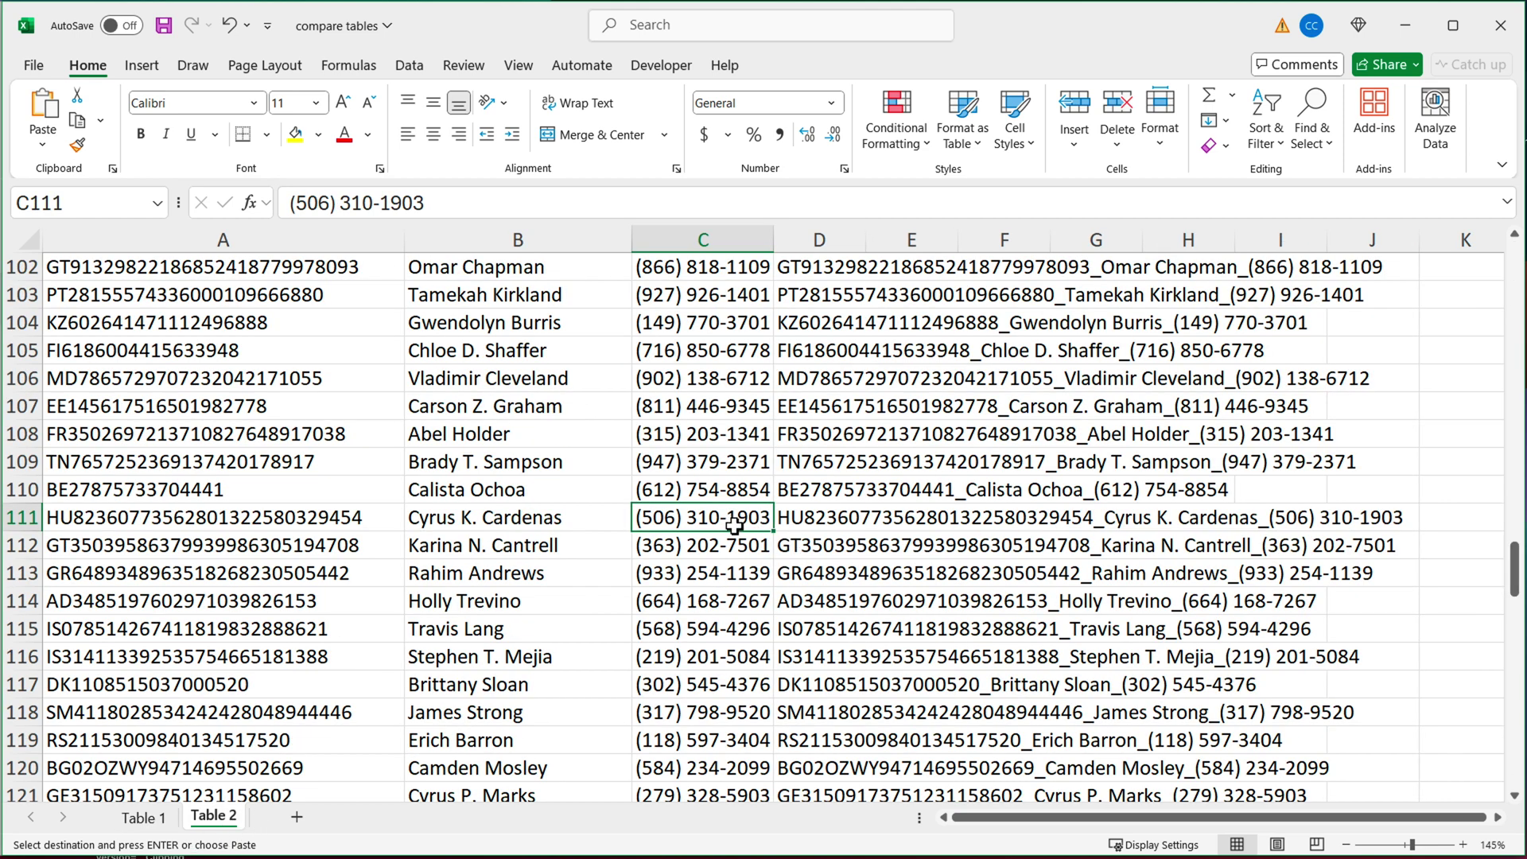
{"action": "left_click", "coordinate": [161, 827]}
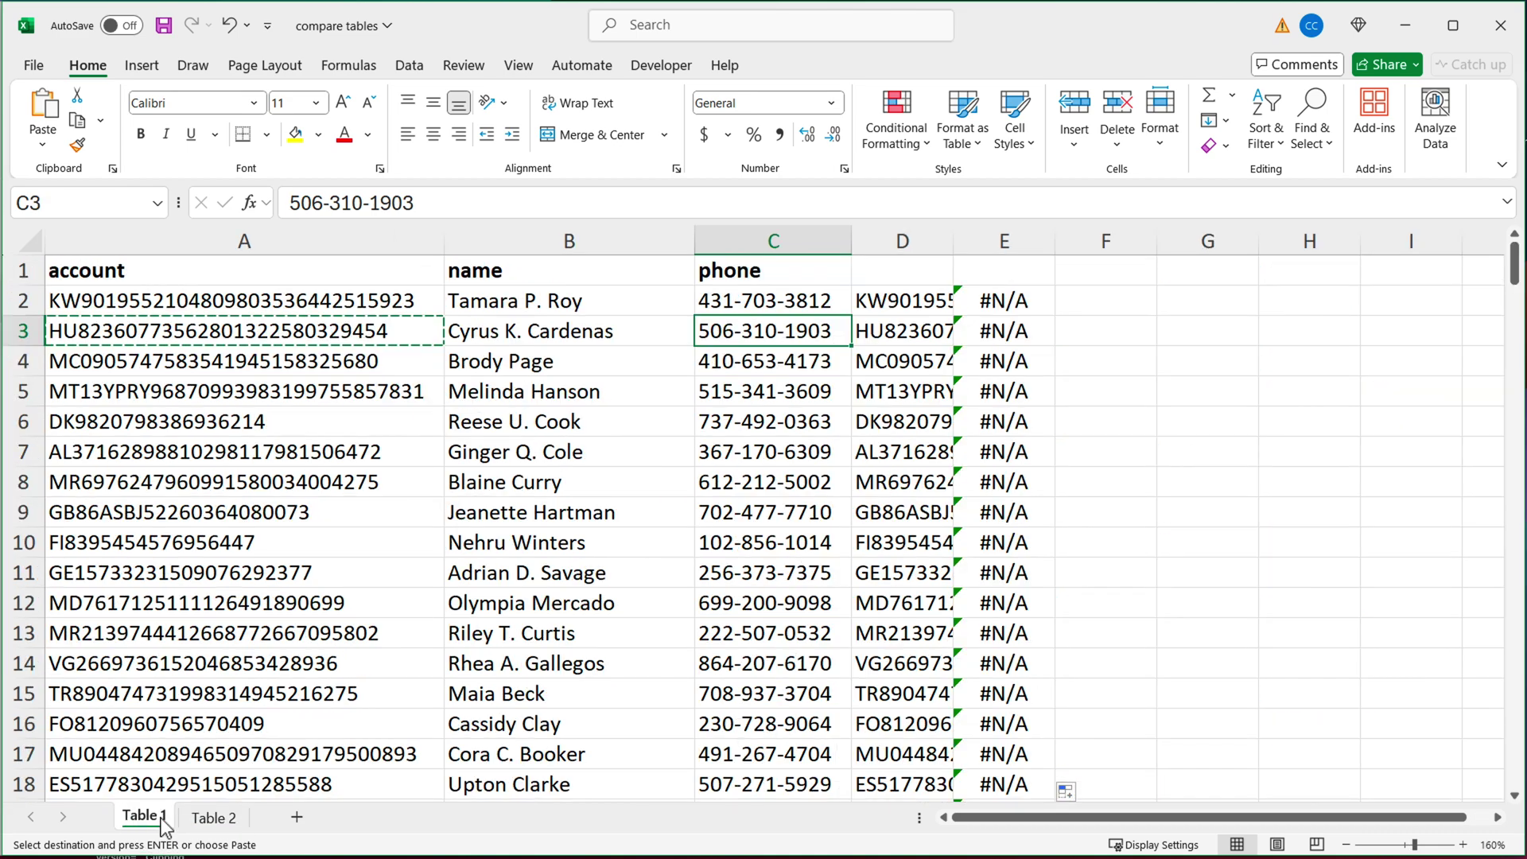
{"action": "left_click", "coordinate": [225, 832]}
{"action": "scroll", "coordinate": [708, 495], "scroll_direction": "up", "scroll_amount": 3}
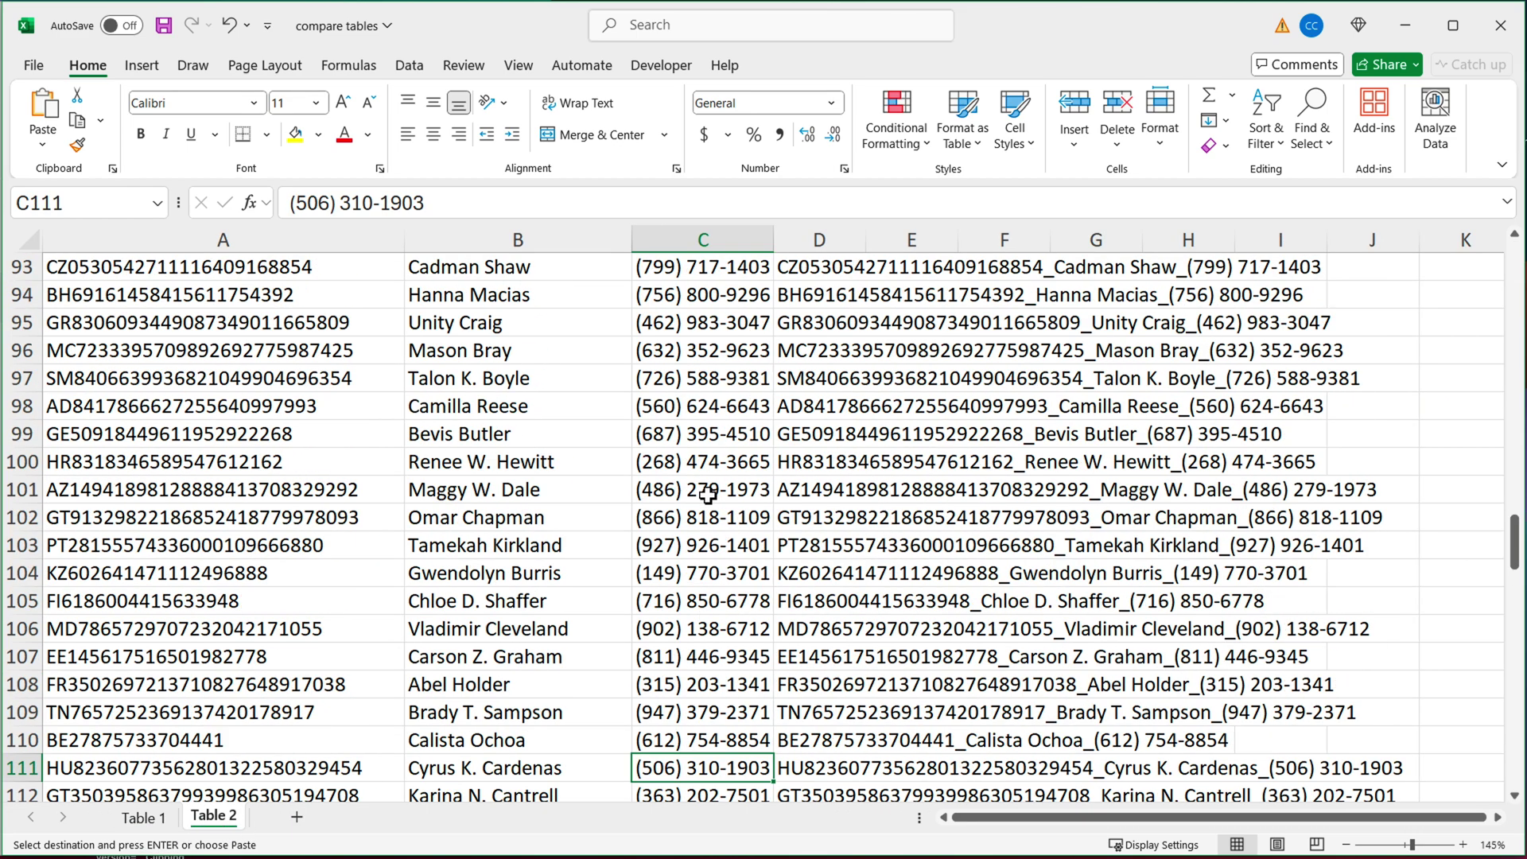
Step: Remove every opening parenthesis "(" from the phone numbers in column C of Table 2 by replacing all with nothing
{"action": "scroll", "coordinate": [708, 495], "scroll_direction": "up", "scroll_amount": 20}
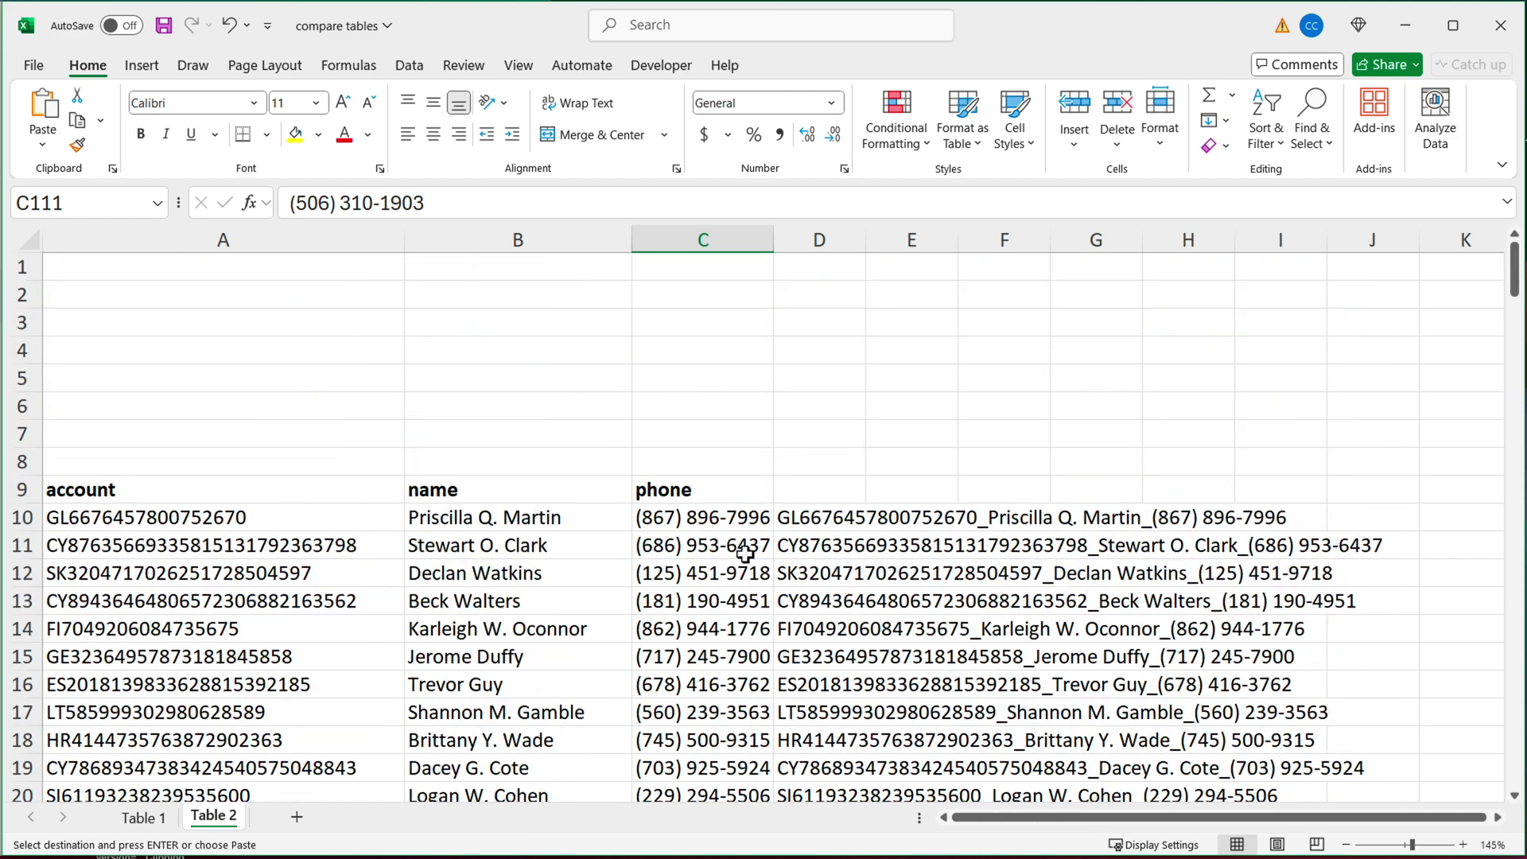
{"action": "left_click", "coordinate": [713, 241]}
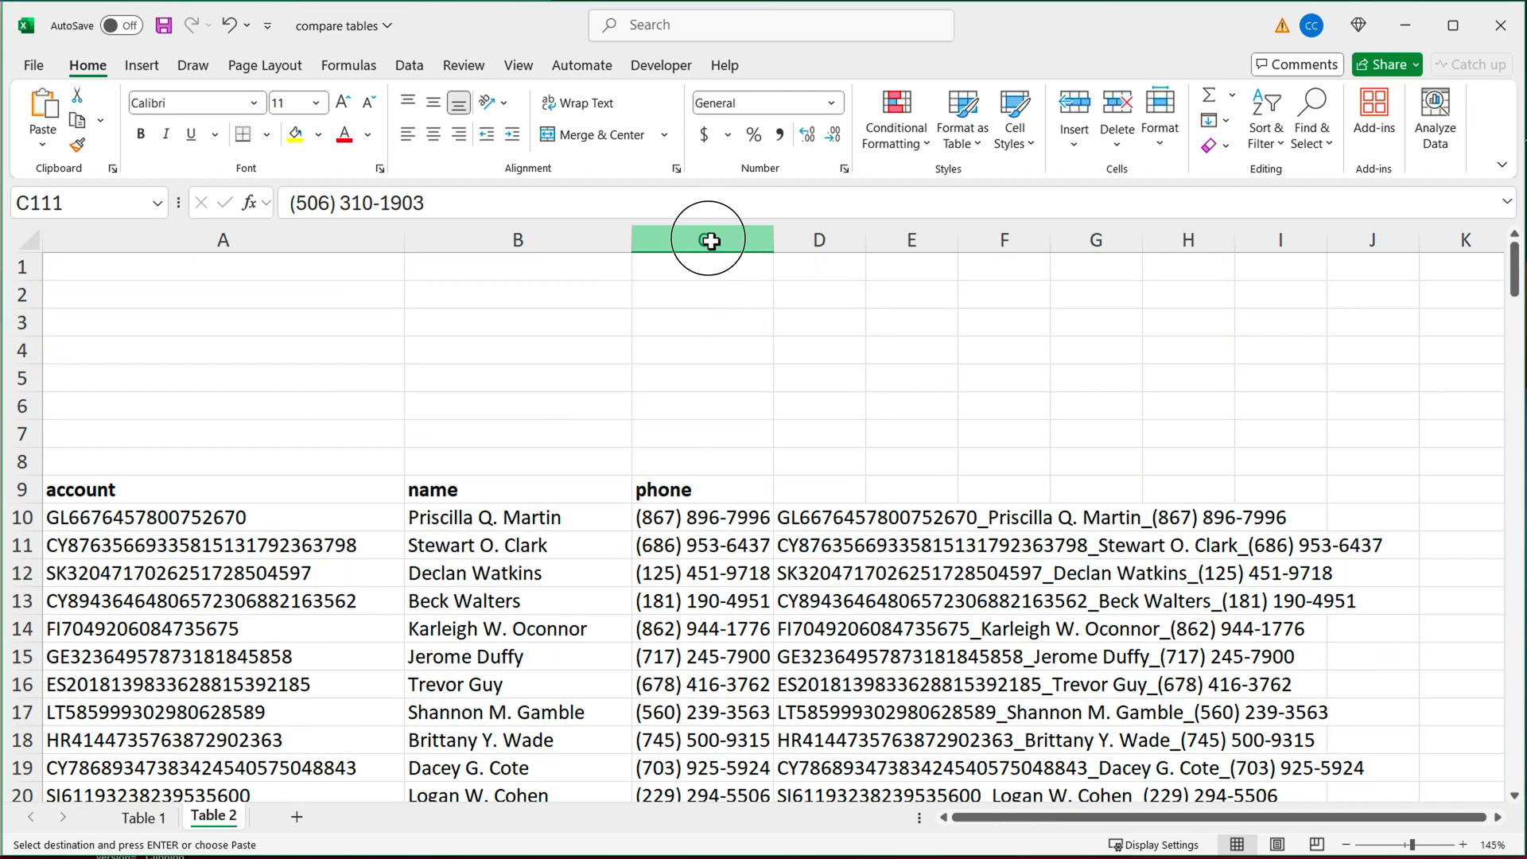
{"action": "left_click", "coordinate": [1311, 151]}
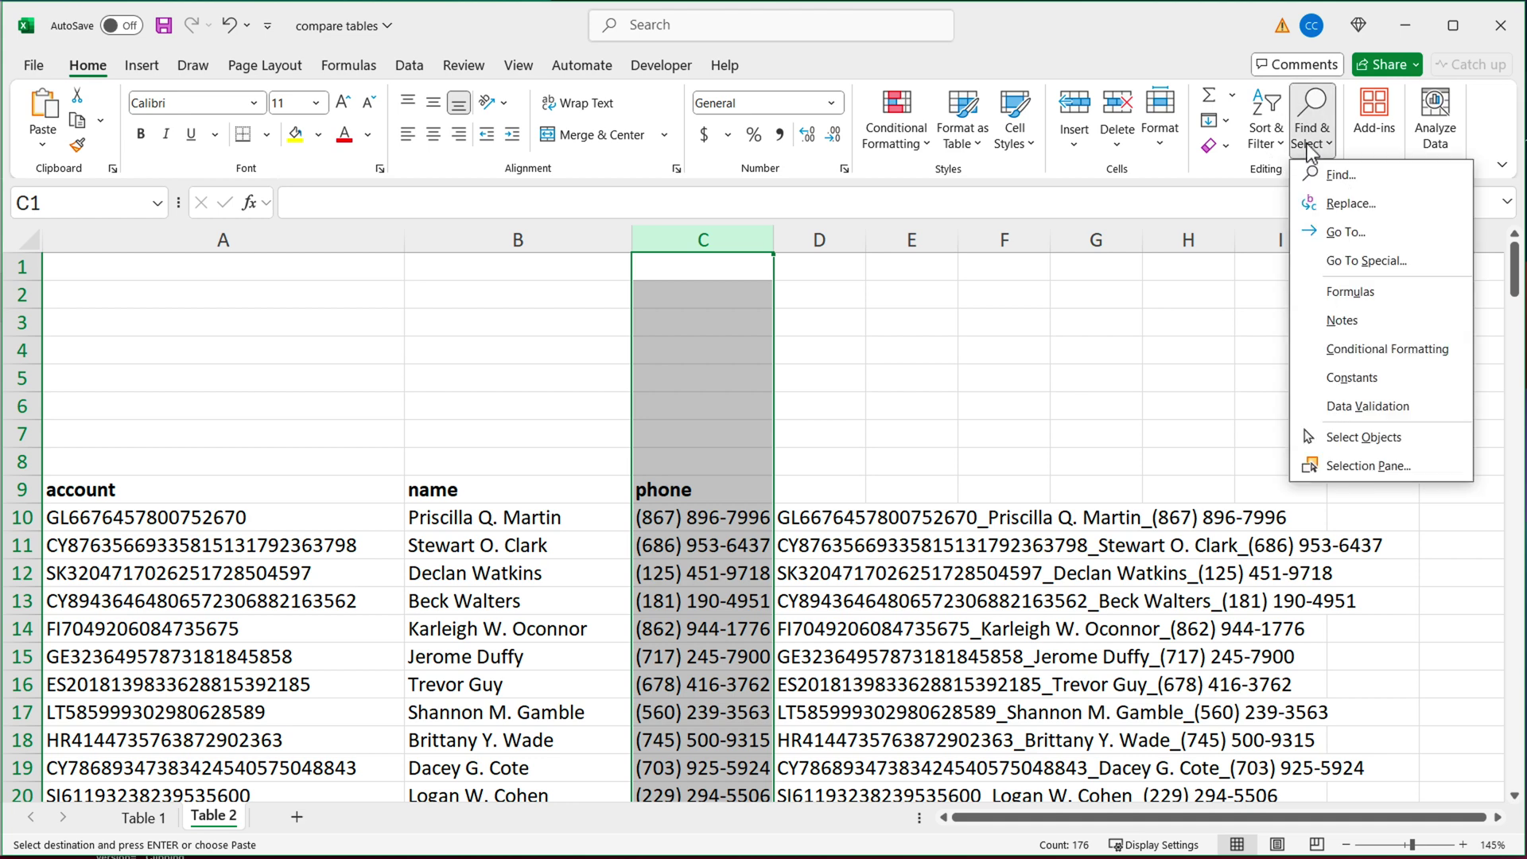
{"action": "left_click", "coordinate": [1354, 207]}
{"action": "left_click_drag", "start_coordinate": [514, 619], "coordinate": [404, 504]}
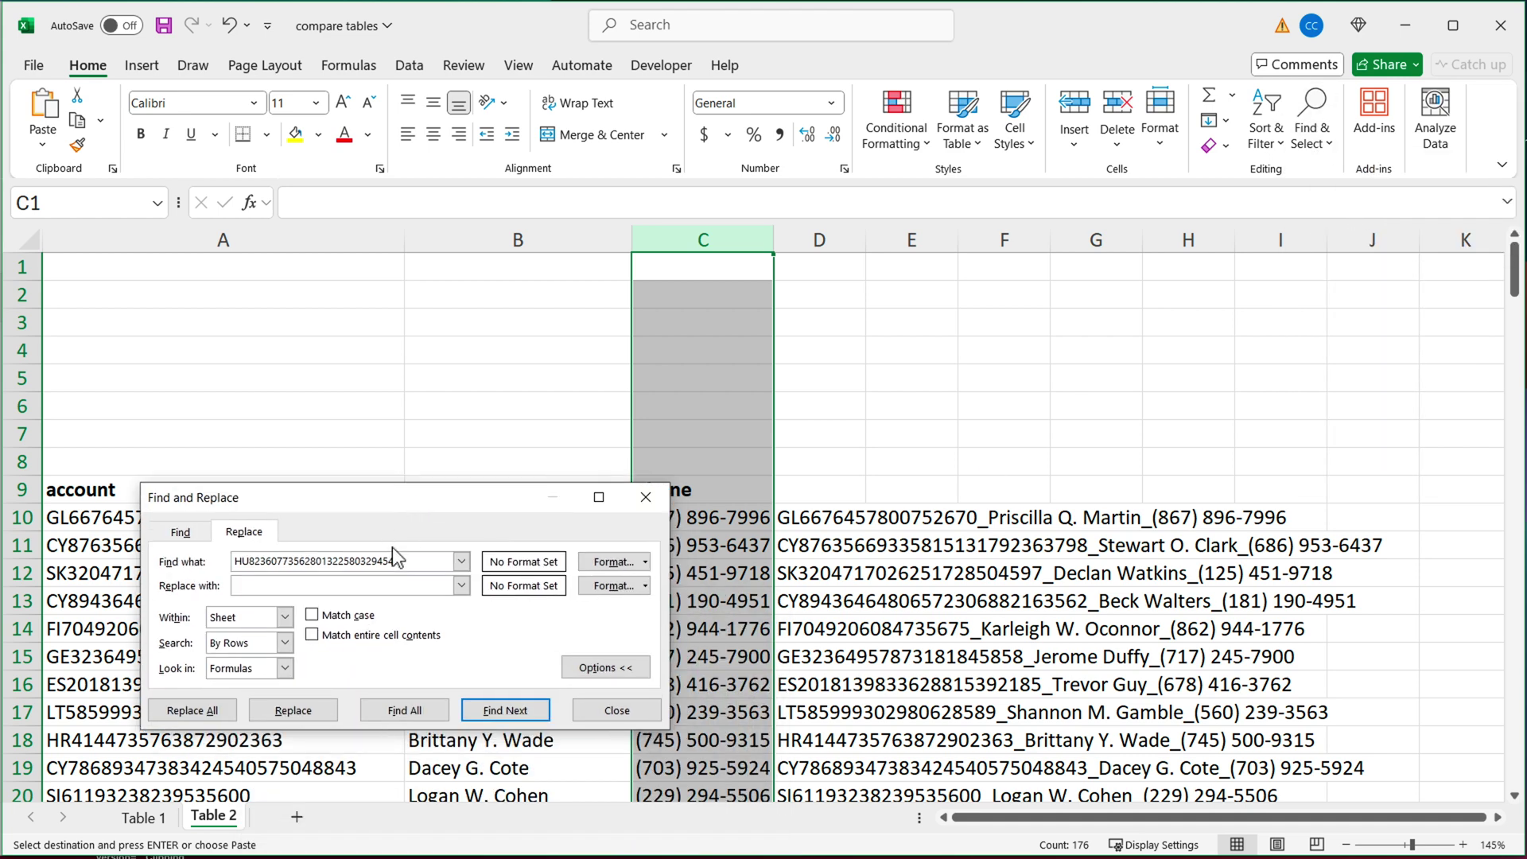
{"action": "left_click_drag", "start_coordinate": [393, 560], "coordinate": [240, 561]}
{"action": "key", "text": "BackSpace"}
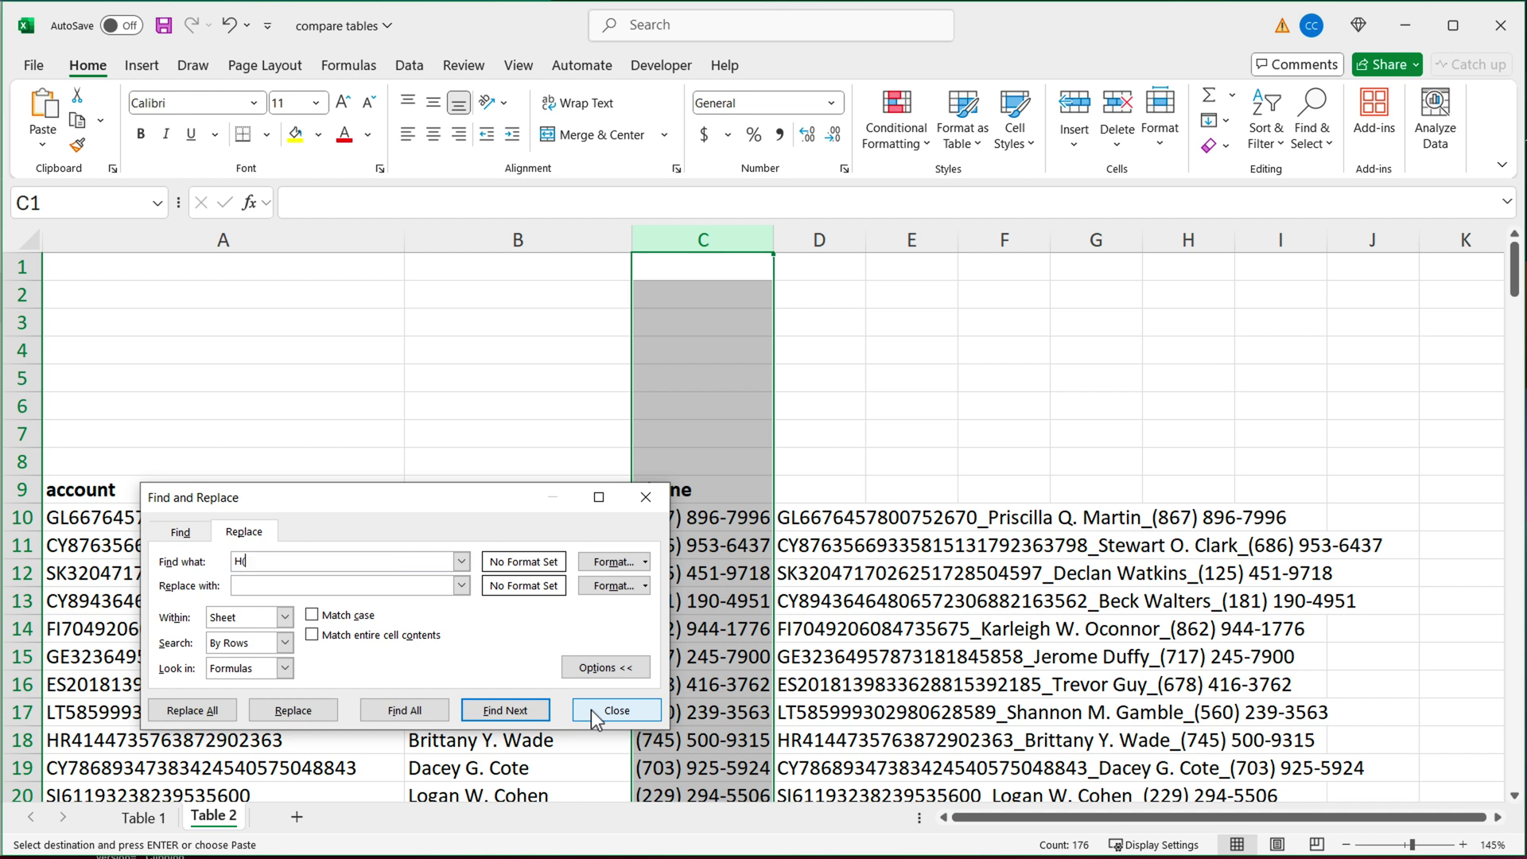
{"action": "type", "text": "("}
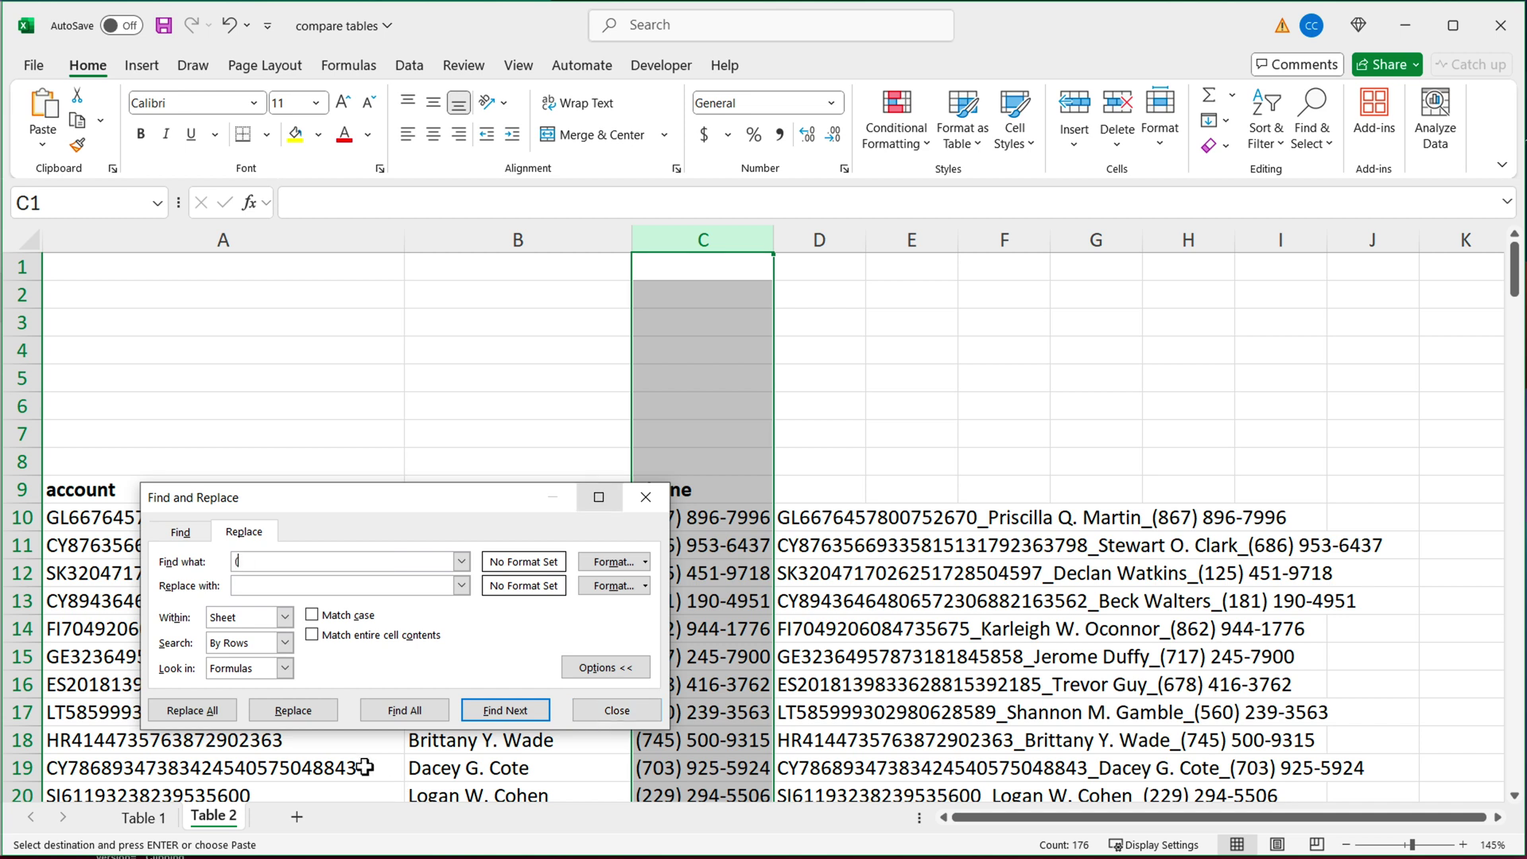
{"action": "left_click", "coordinate": [200, 710]}
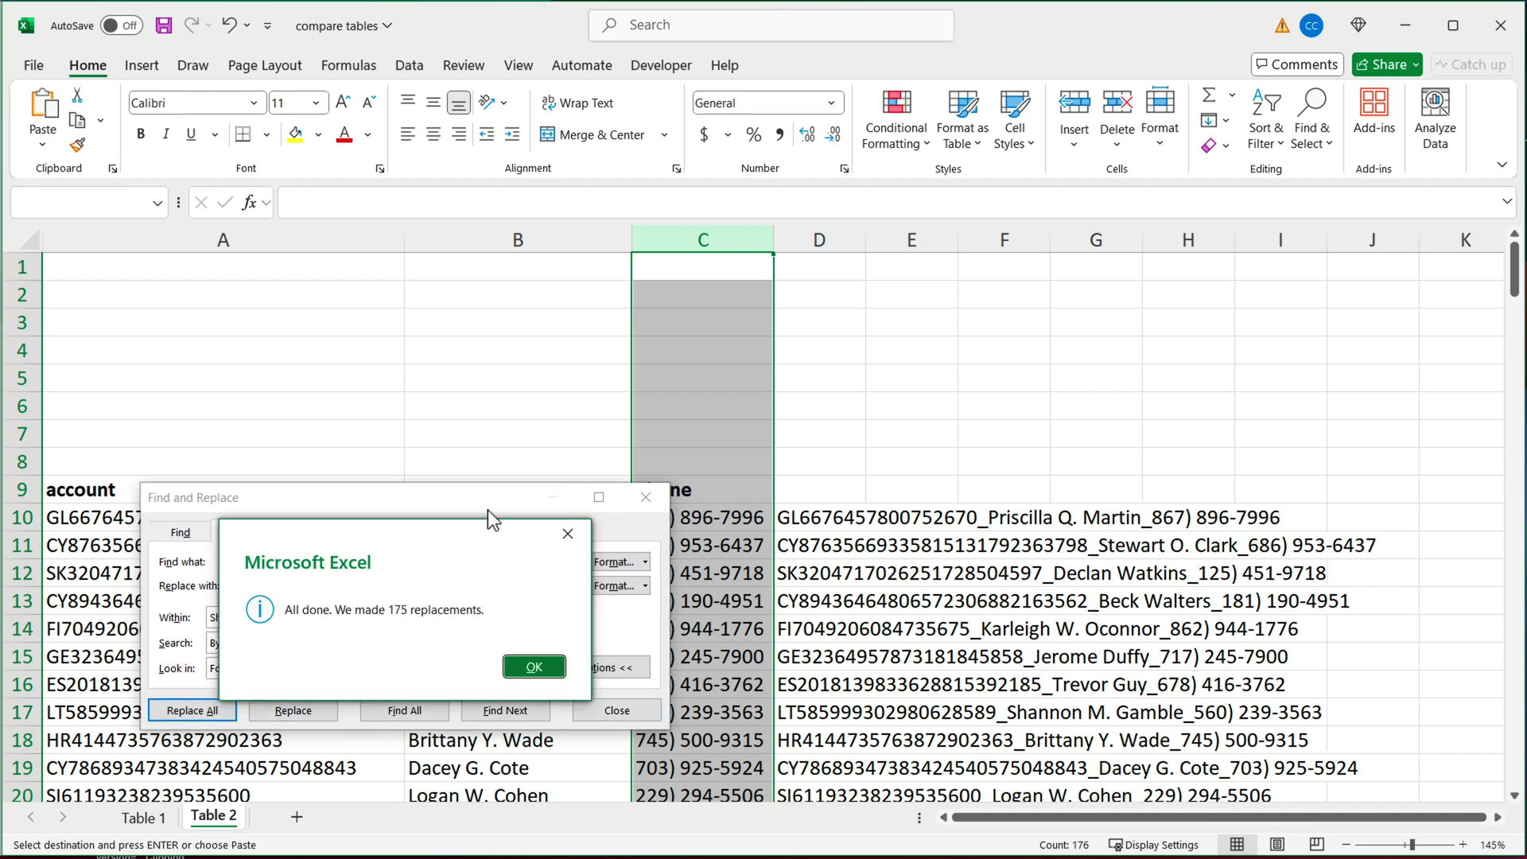
{"action": "left_click", "coordinate": [541, 671]}
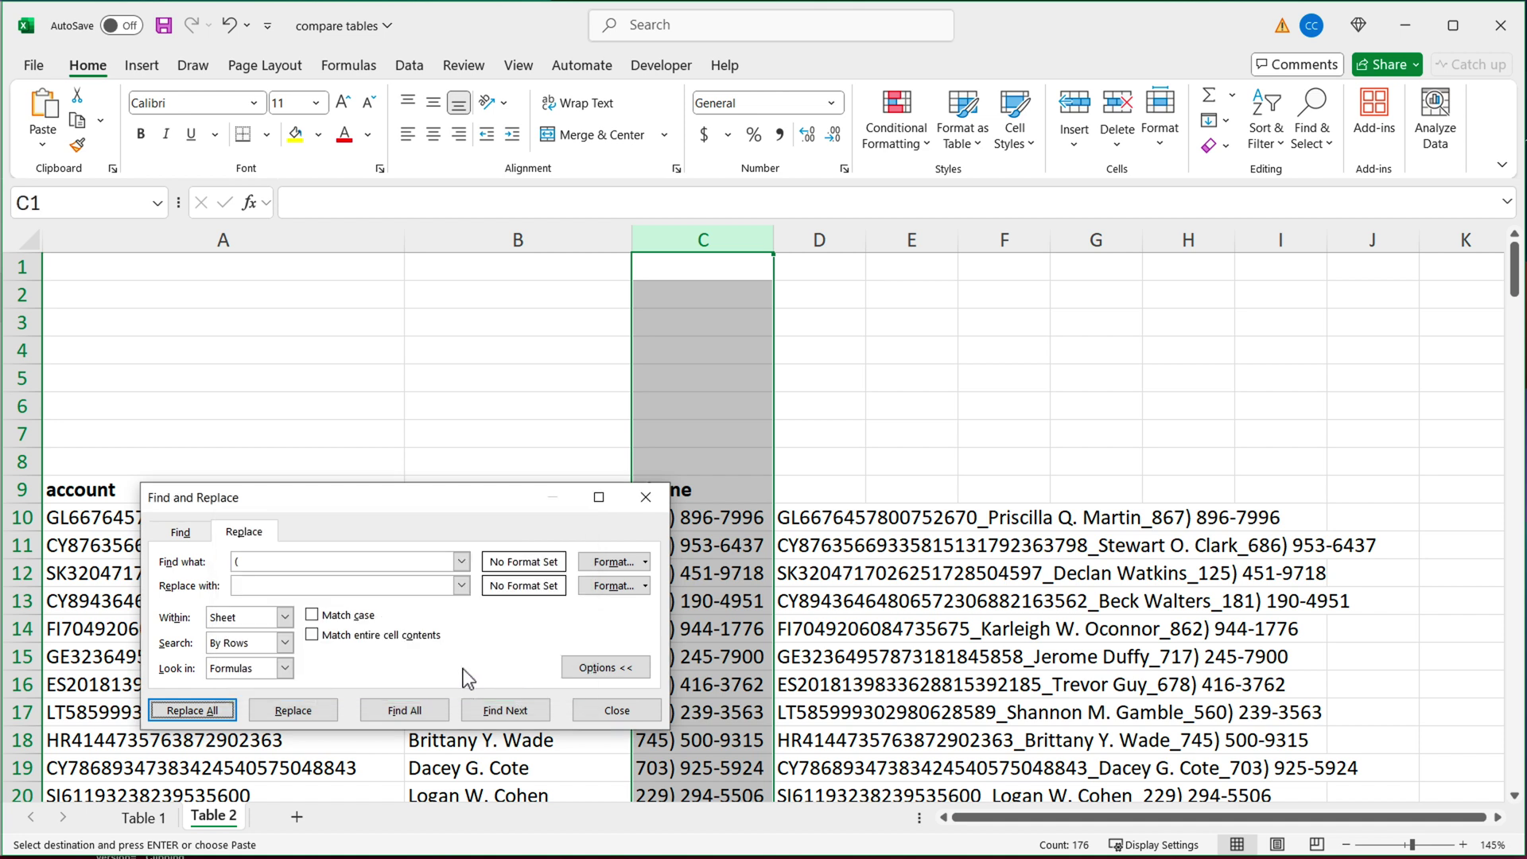
Step: Remove every closing parenthesis ")" from the phone numbers in column C with another replace-all
{"action": "left_click", "coordinate": [255, 561]}
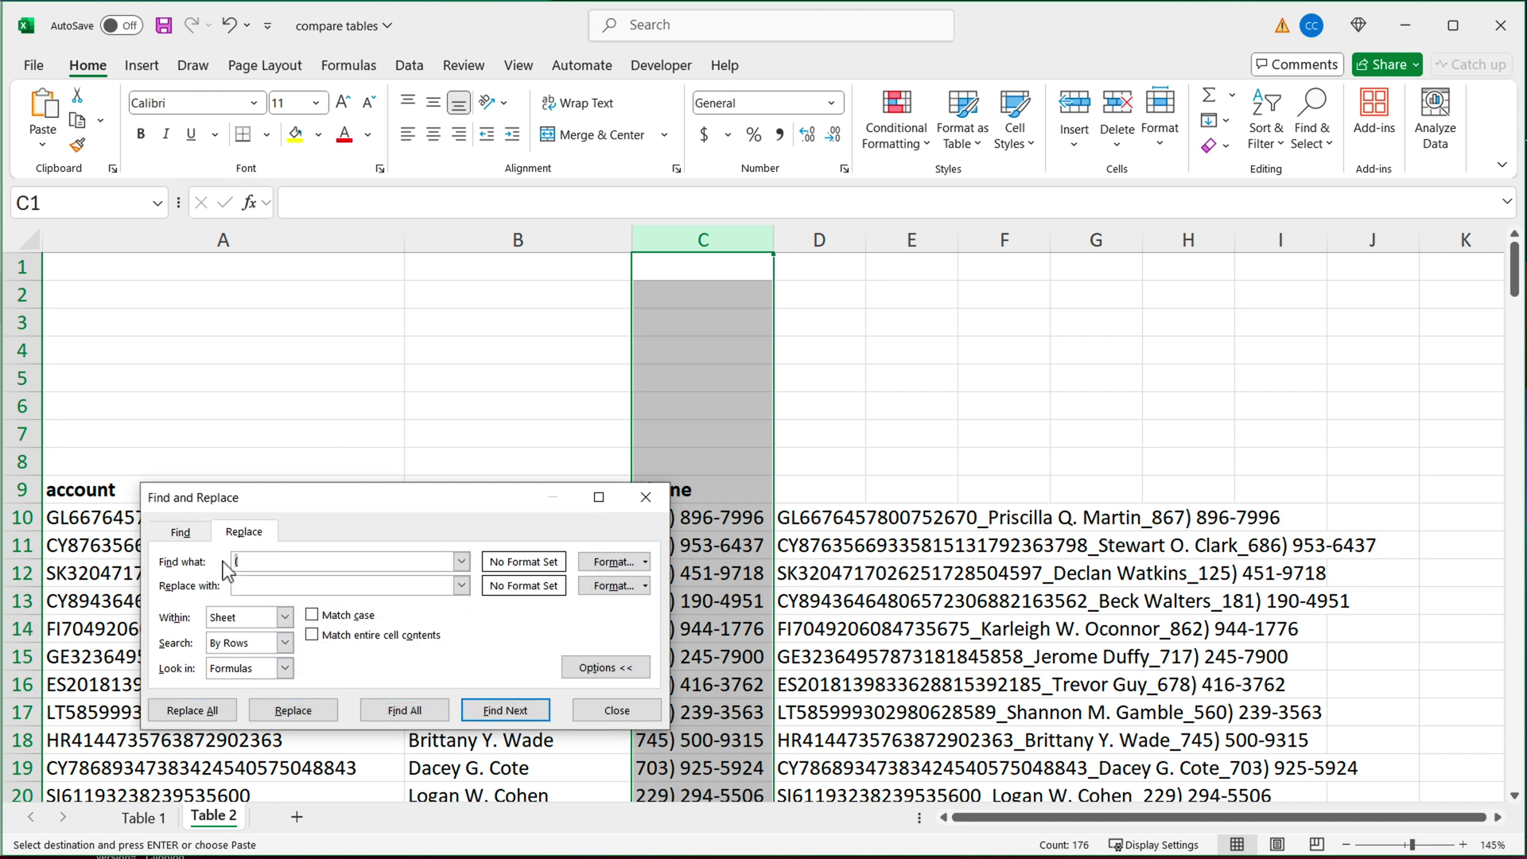
{"action": "type", "text": ")"}
{"action": "left_click", "coordinate": [195, 710]}
{"action": "left_click", "coordinate": [525, 666]}
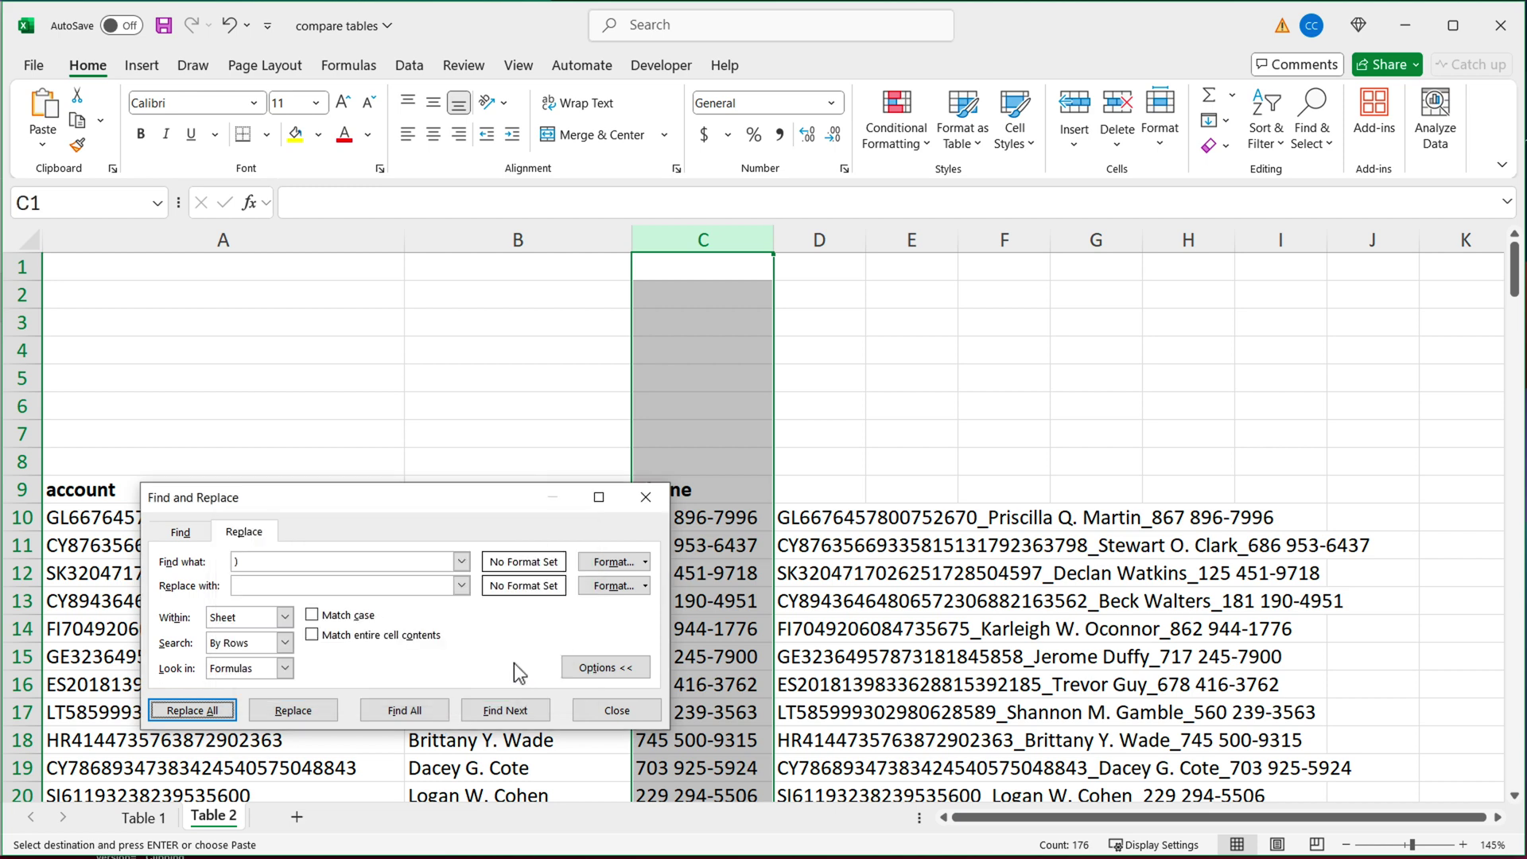
Step: Replace all spaces with "-" in the phone numbers of column C in Table 2 and close Find and Replace
{"action": "left_click_drag", "start_coordinate": [510, 498], "coordinate": [445, 366]}
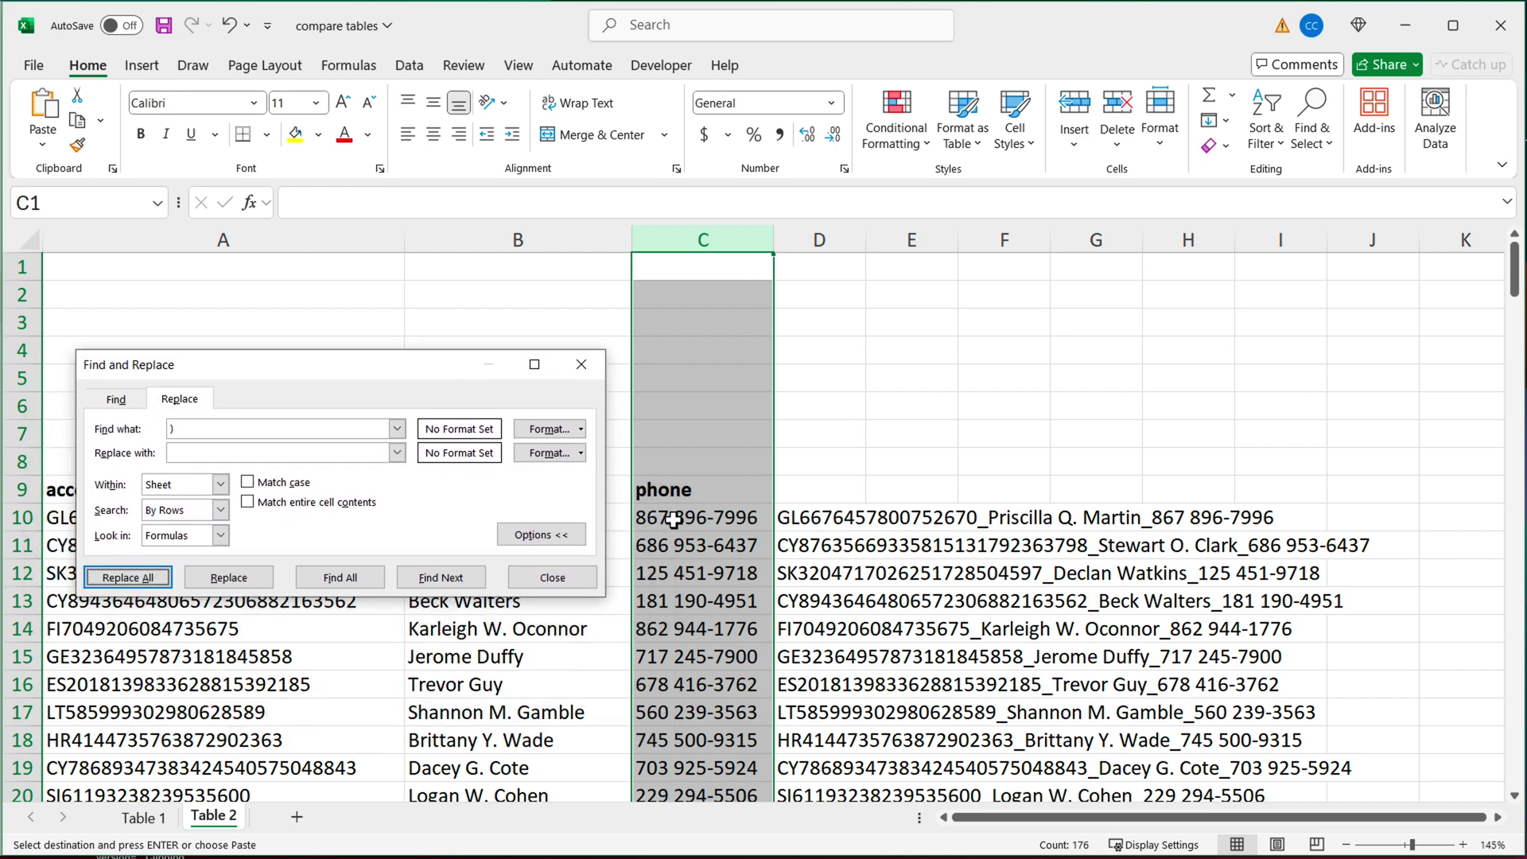
{"action": "left_click", "coordinate": [254, 434]}
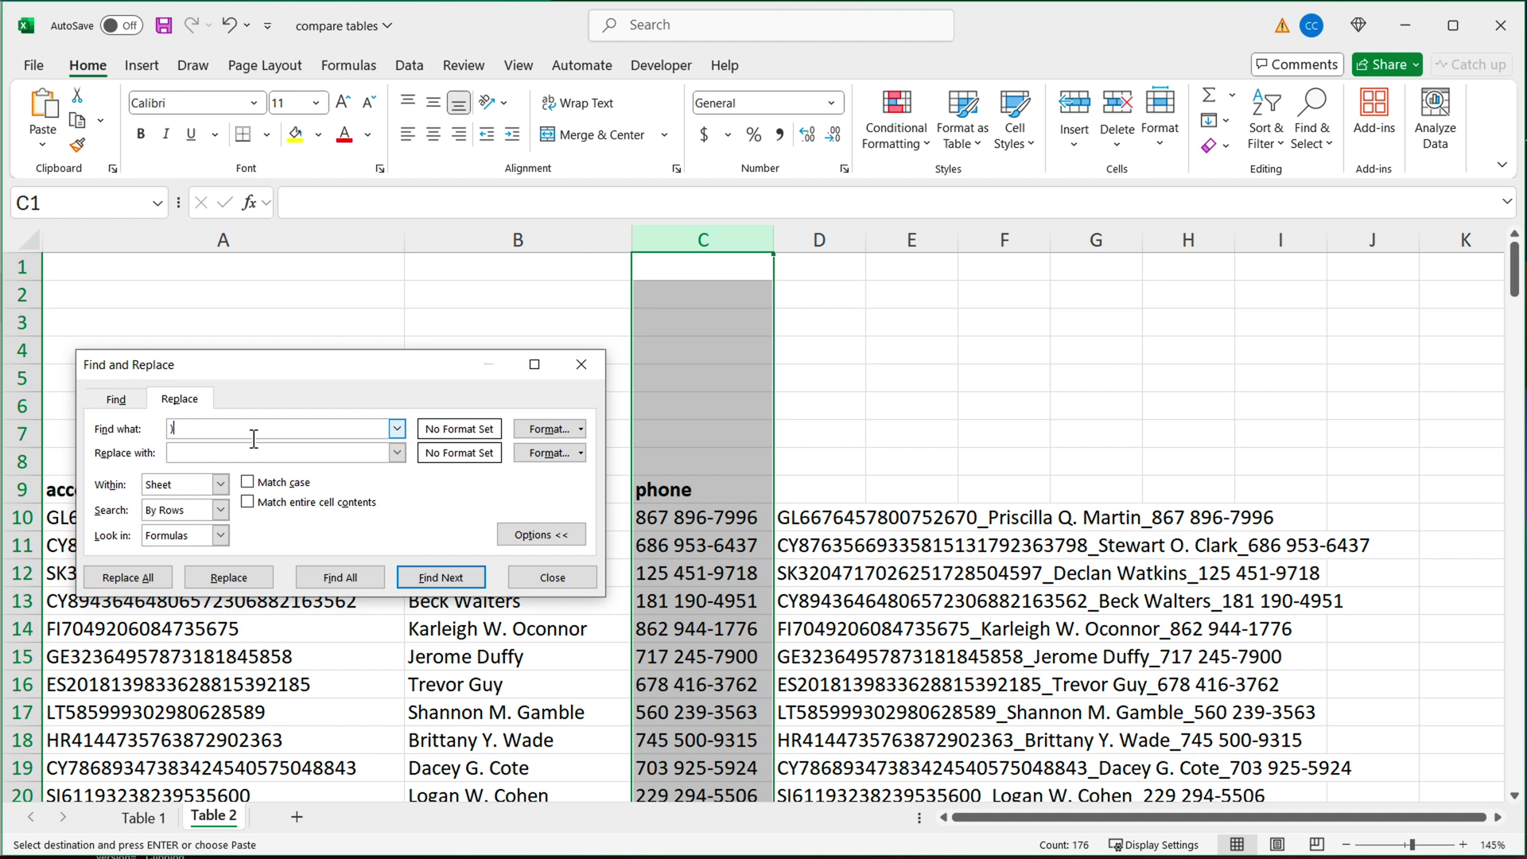
{"action": "left_click", "coordinate": [196, 459]}
{"action": "type", "text": "-"}
{"action": "left_click", "coordinate": [128, 578]}
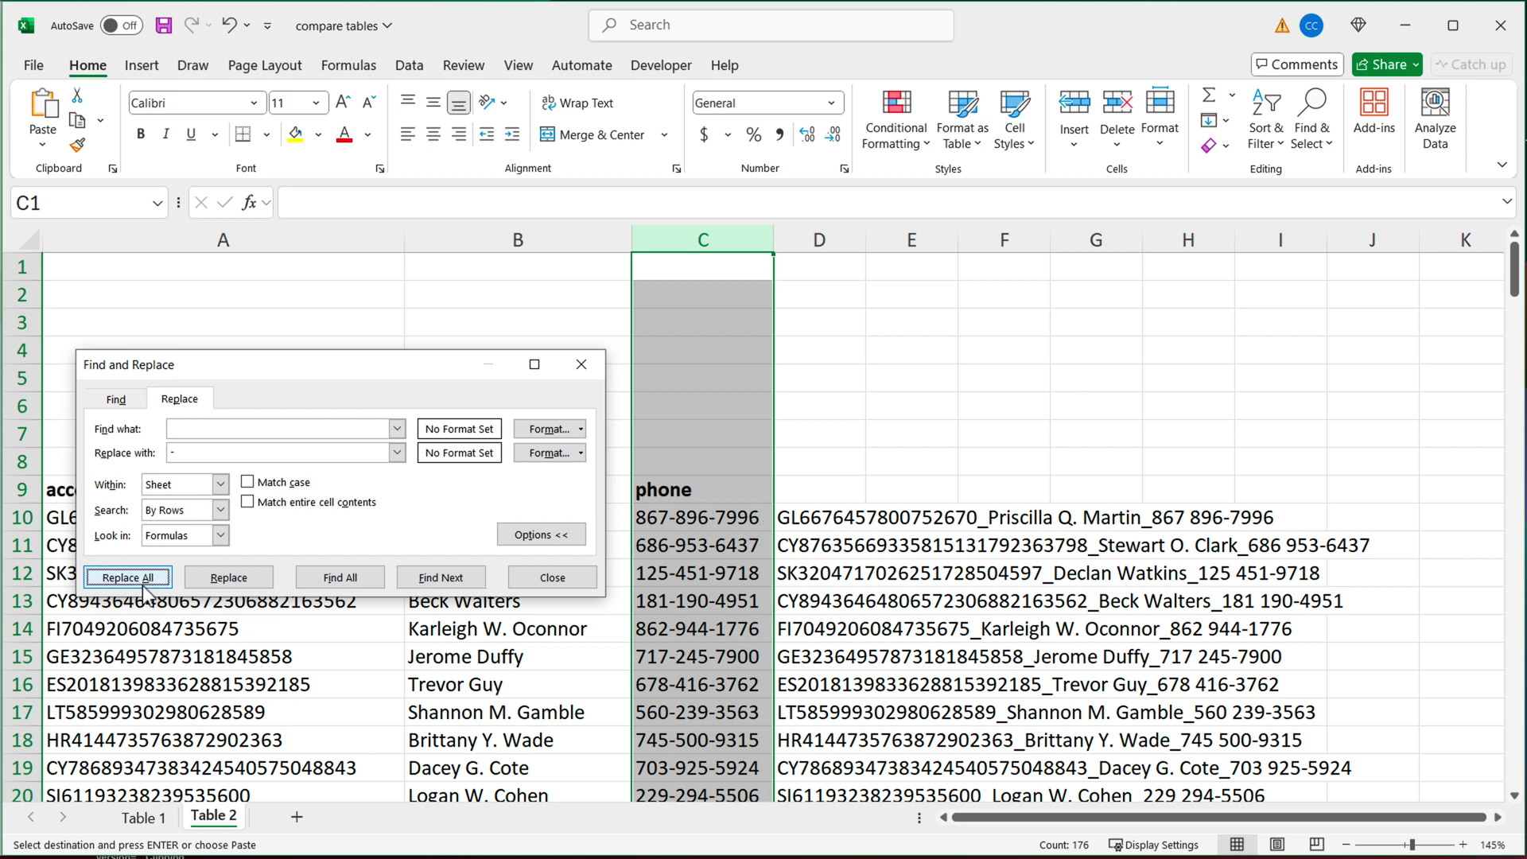
{"action": "left_click", "coordinate": [493, 538]}
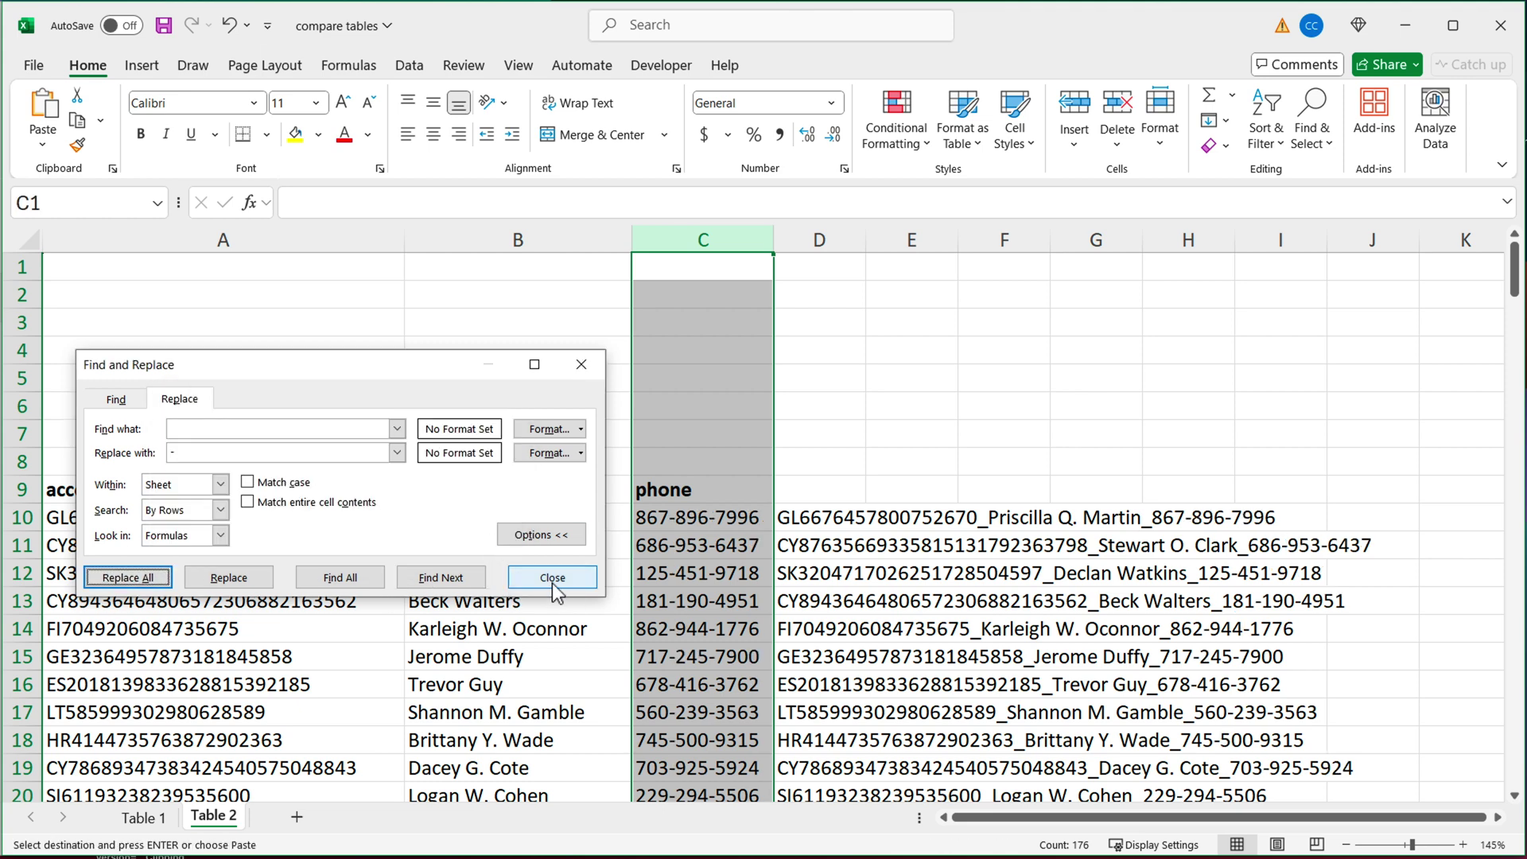
{"action": "left_click", "coordinate": [553, 579]}
{"action": "left_click", "coordinate": [676, 527]}
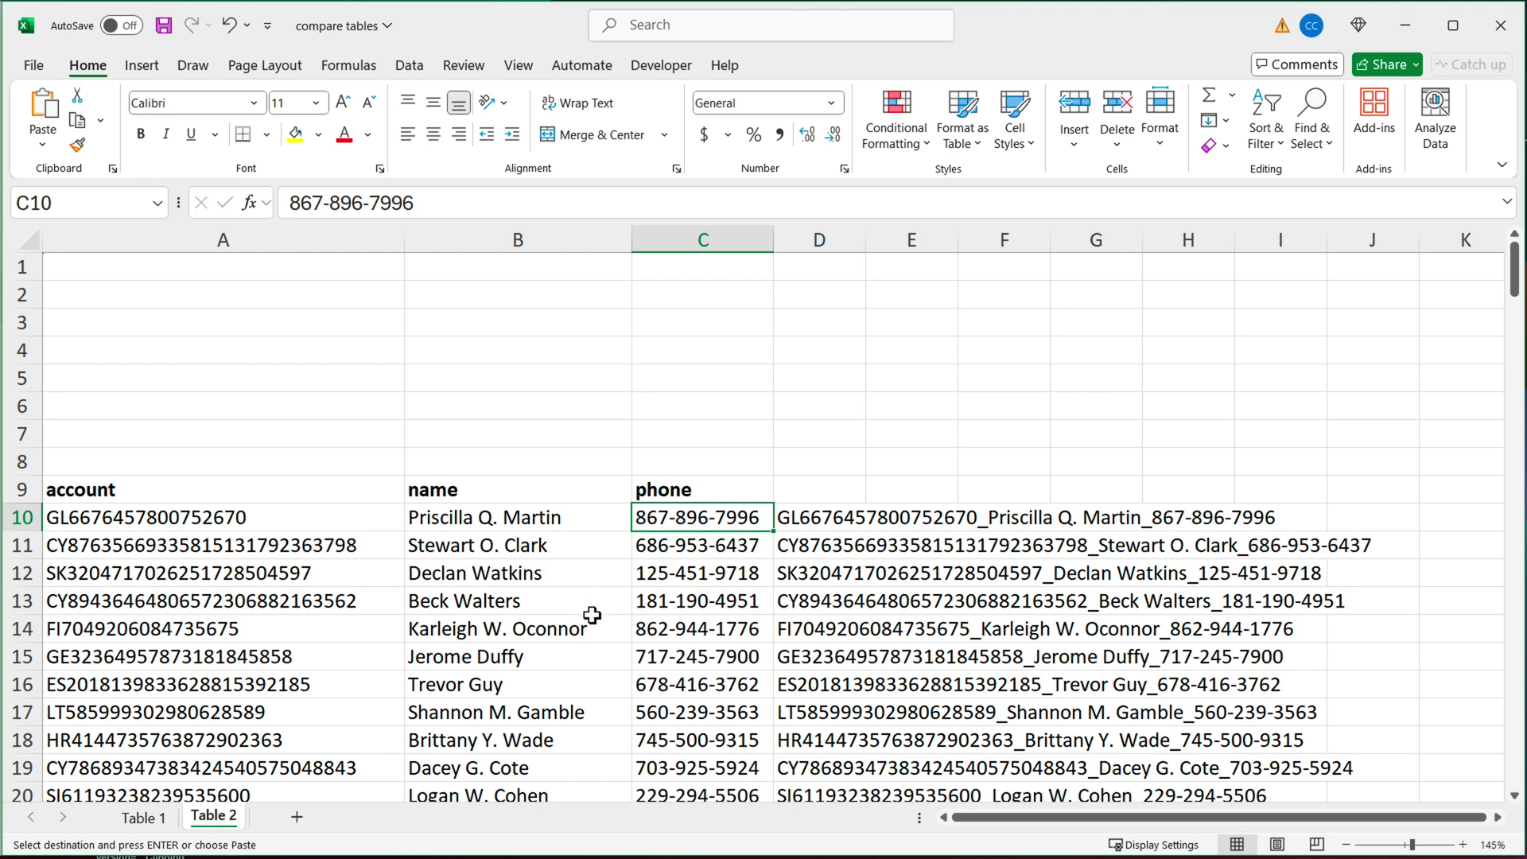
Step: Review the XMATCH formula in E2 and the joined-row formulas in D2 of Table 1 and D10 of Table 2
{"action": "left_click", "coordinate": [155, 821]}
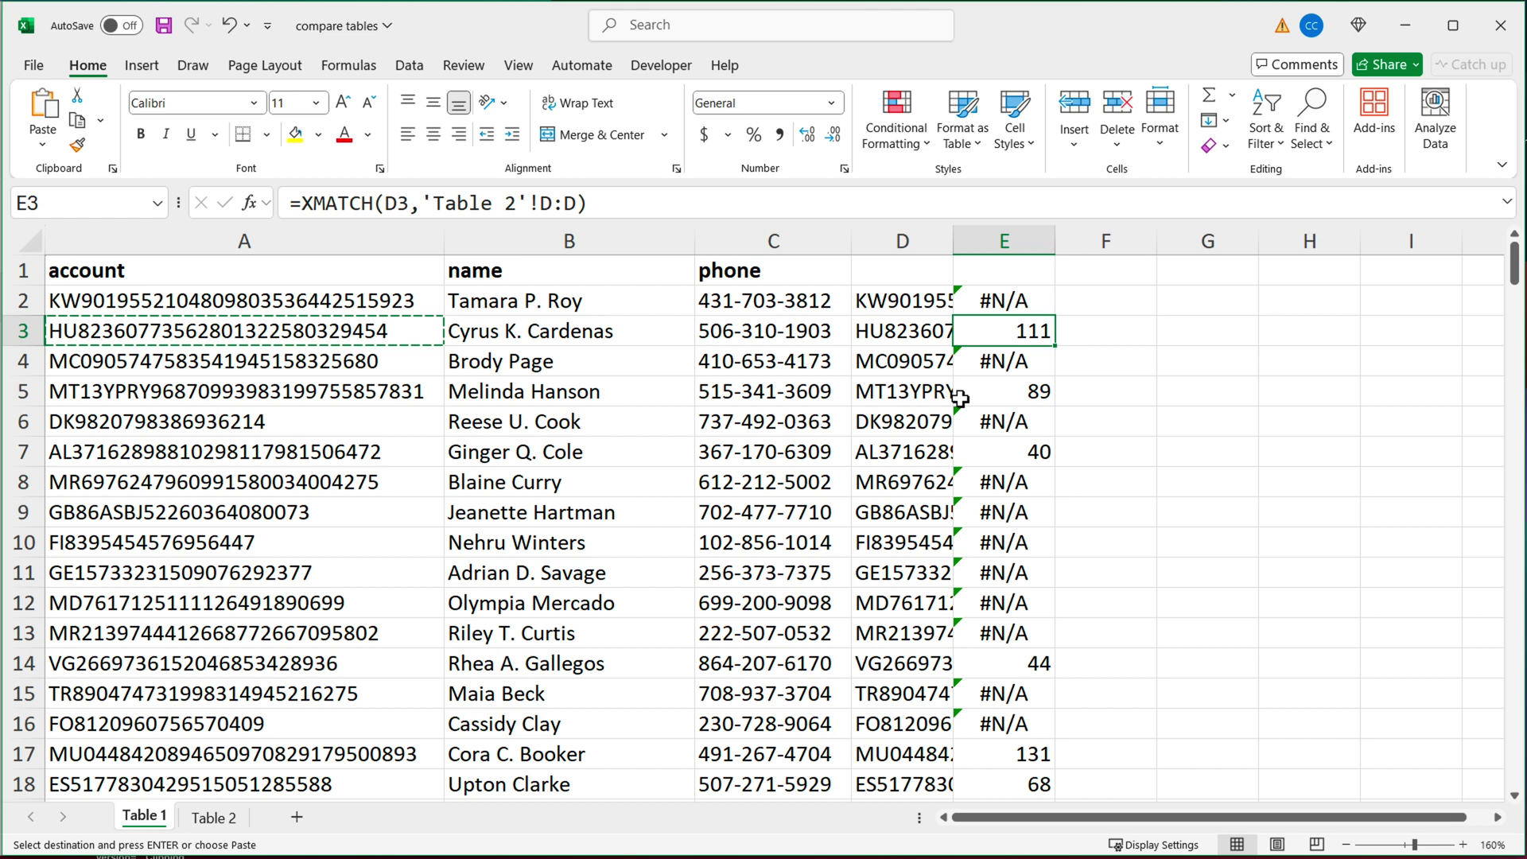
{"action": "left_click", "coordinate": [996, 311]}
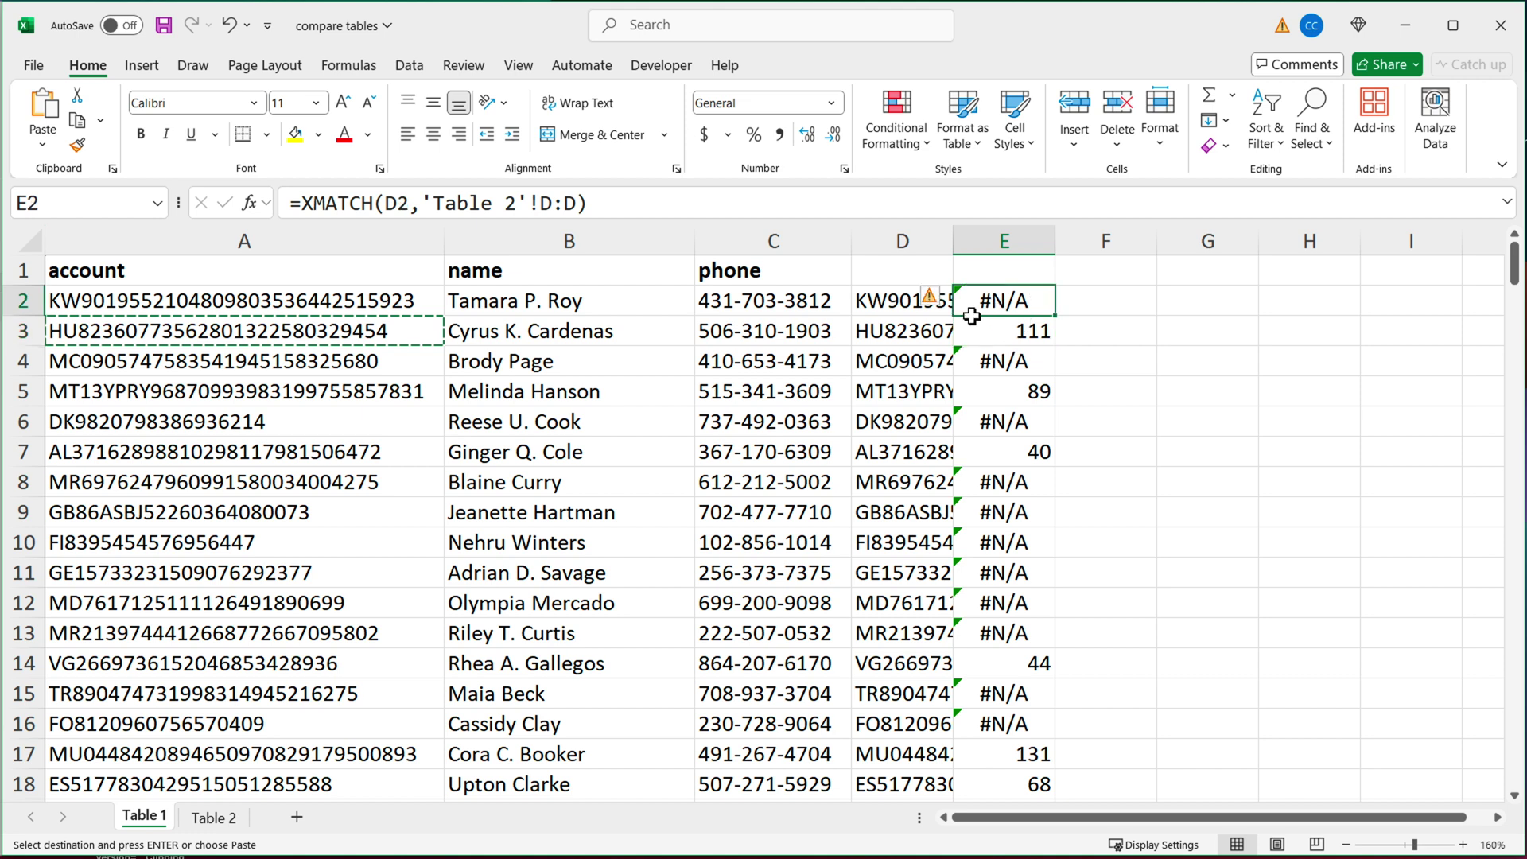
{"action": "left_click", "coordinate": [886, 309]}
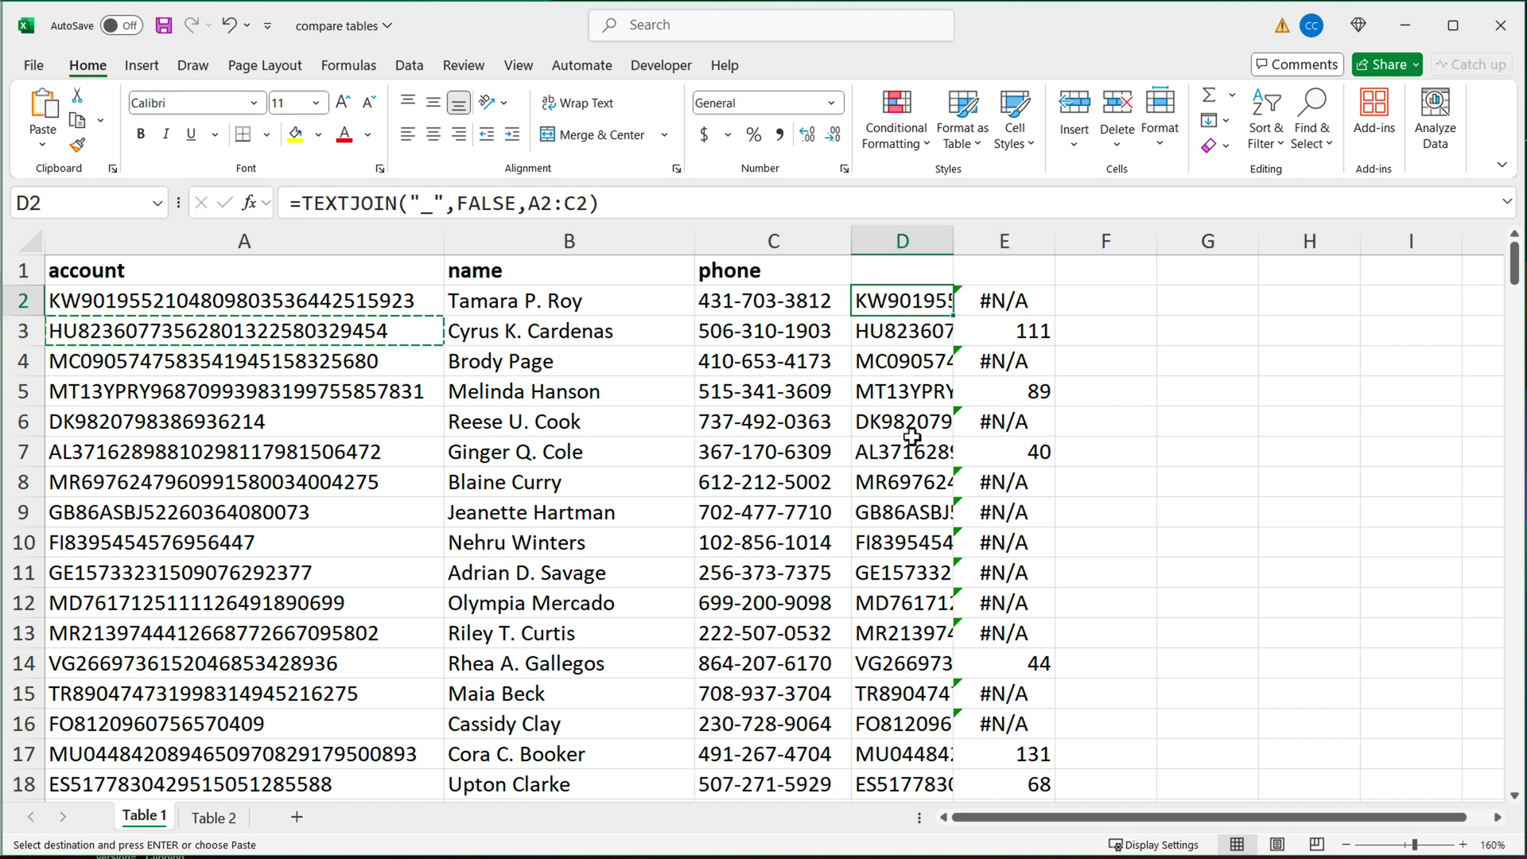
{"action": "left_click", "coordinate": [214, 818]}
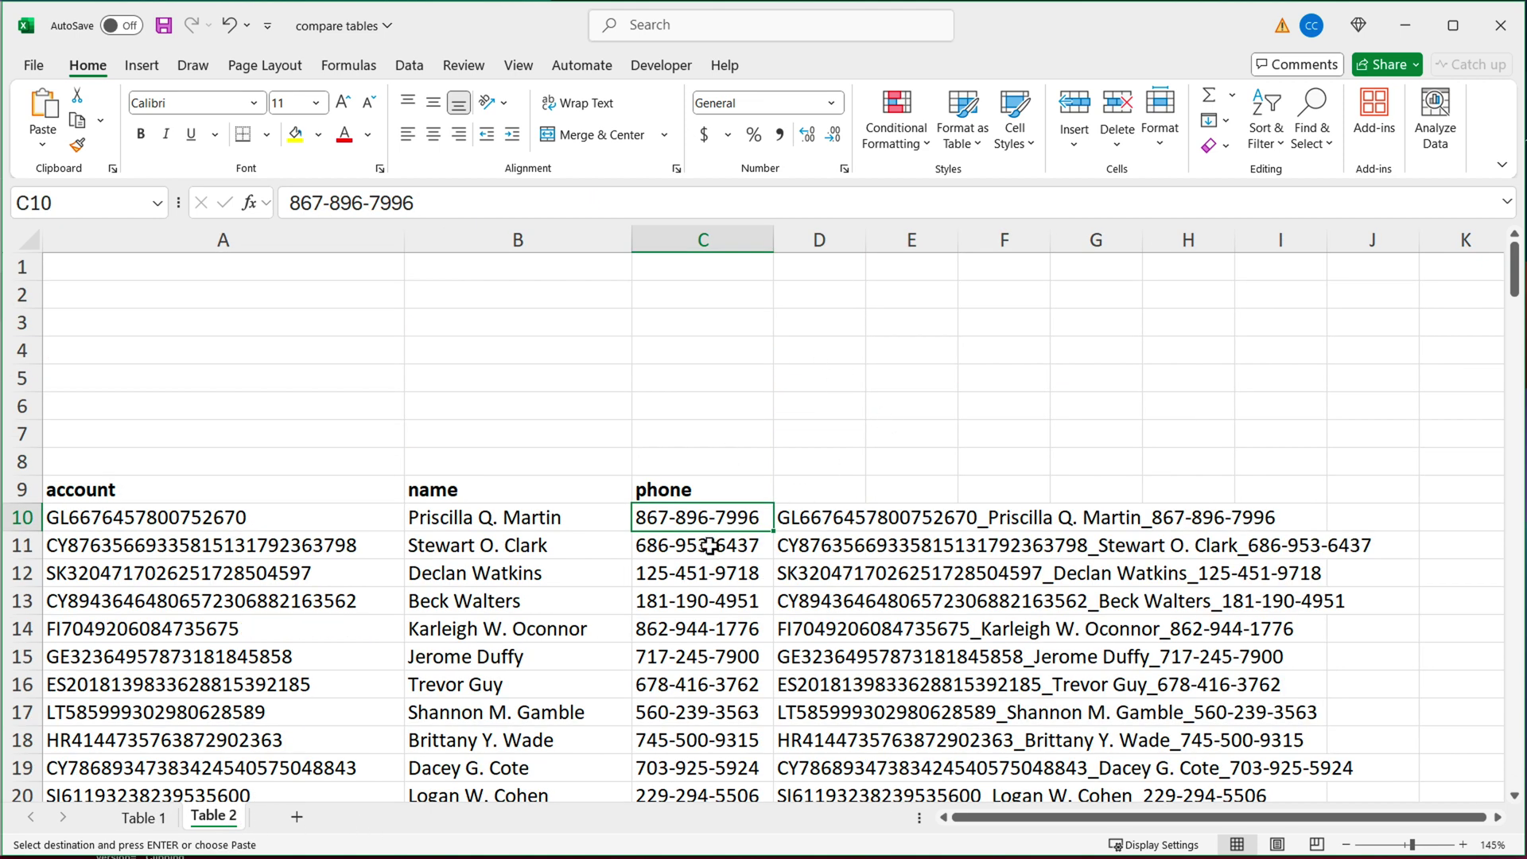
{"action": "left_click", "coordinate": [806, 518]}
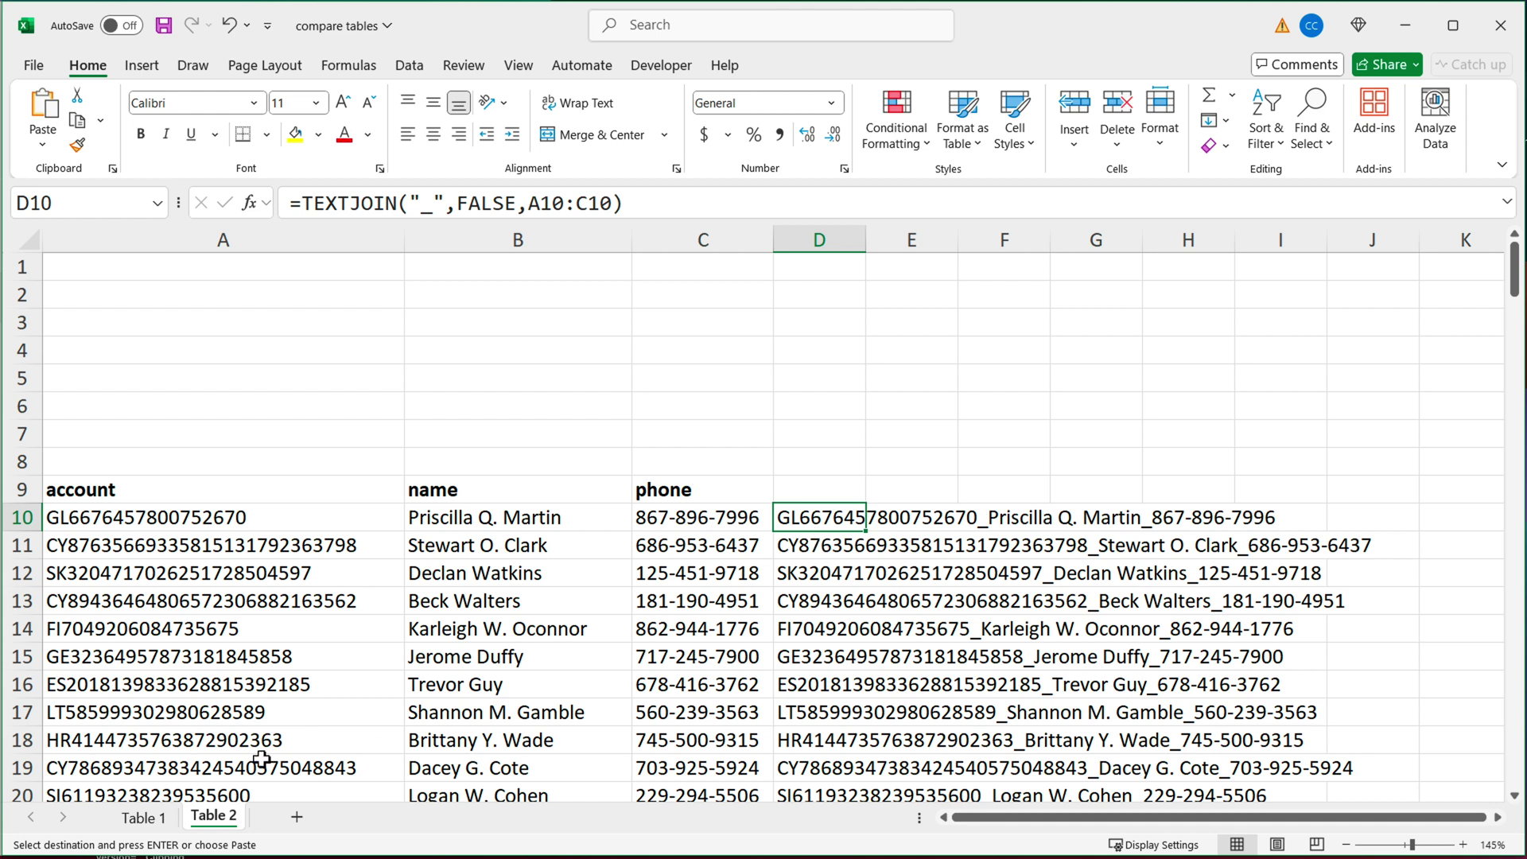
Step: Copy the formula text =TEXTJOIN("_",FALSE,A2:C2) from D2 of Table 1, leaving the cell unchanged
{"action": "left_click", "coordinate": [139, 825]}
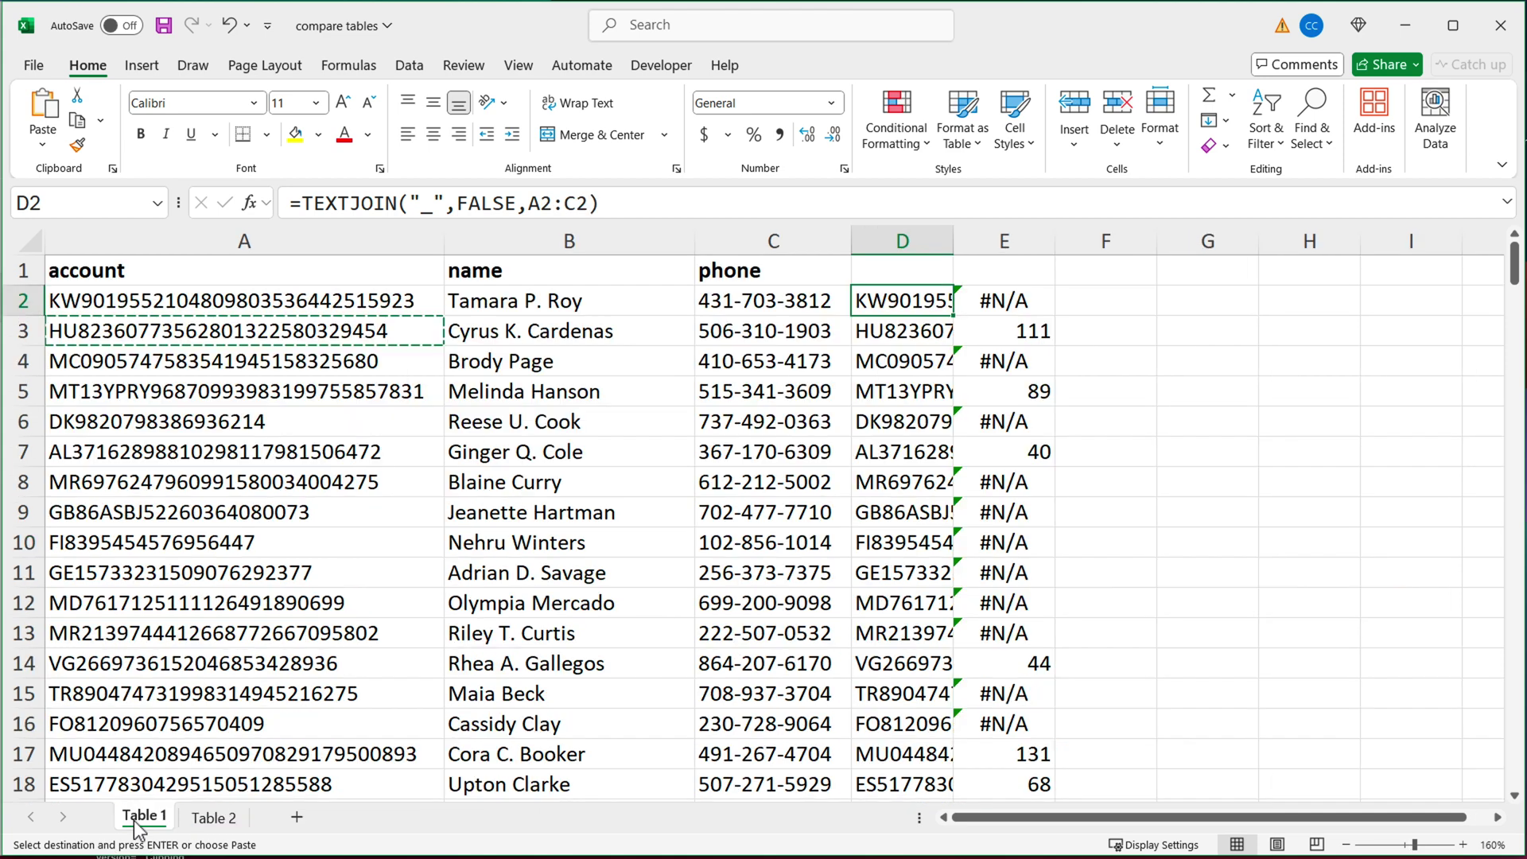
{"action": "double_click", "coordinate": [890, 302]}
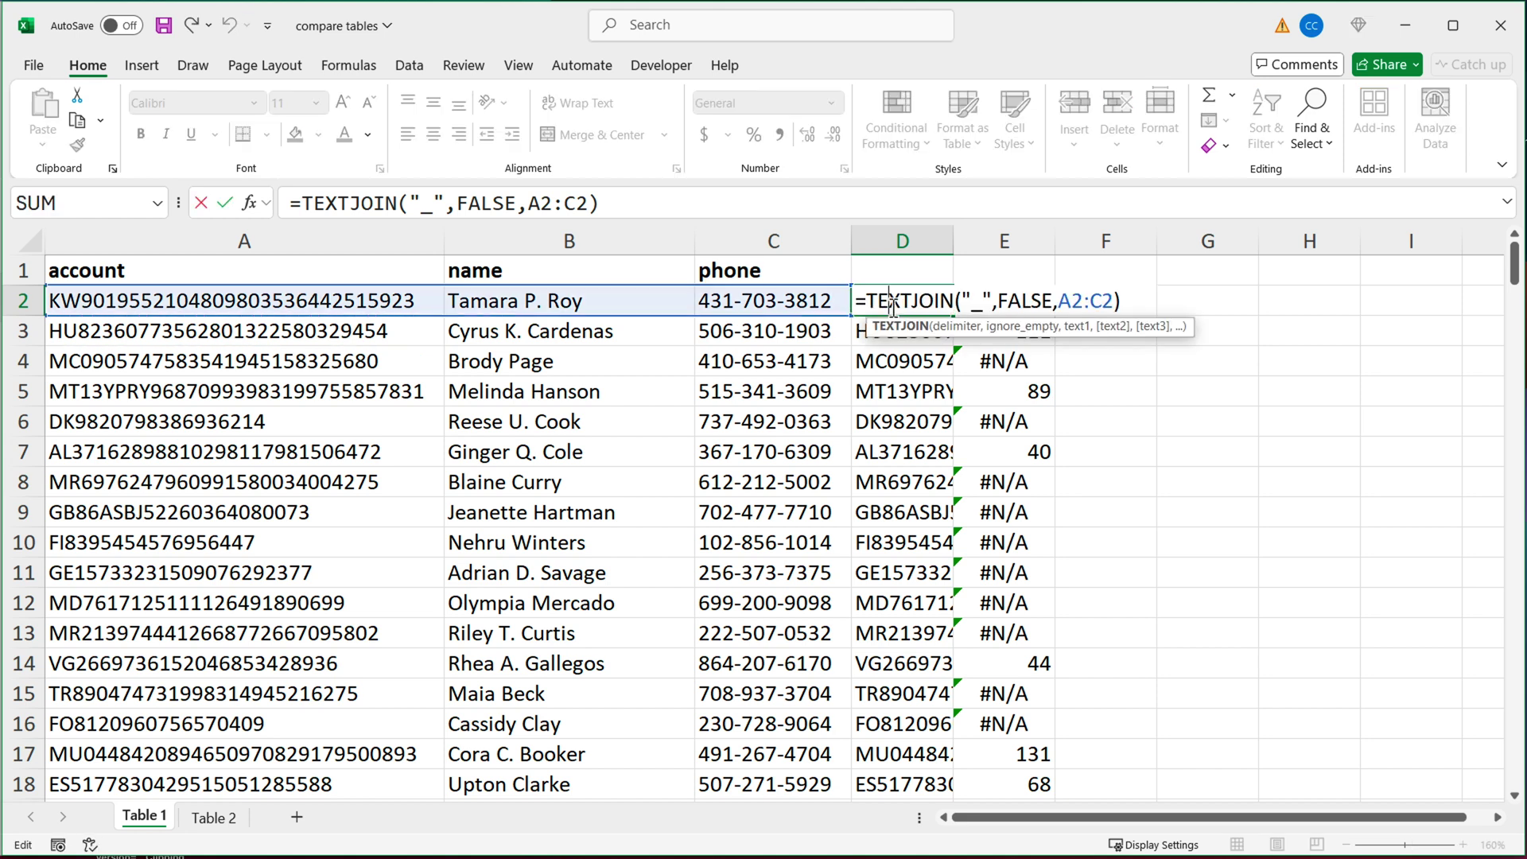
{"action": "left_click_drag", "start_coordinate": [856, 300], "coordinate": [1192, 308]}
{"action": "key", "text": "super+c"}
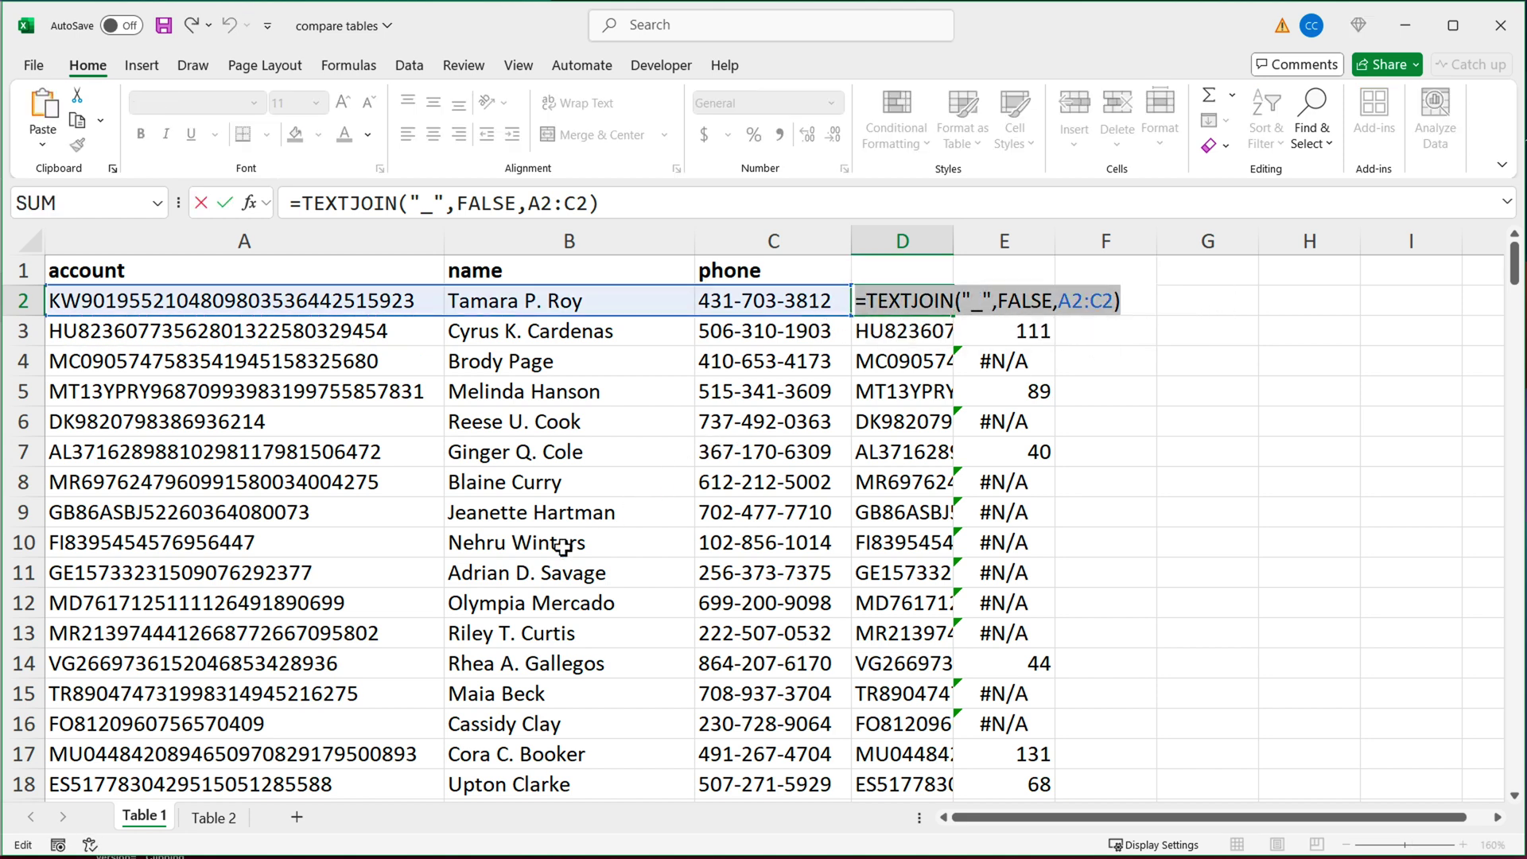
{"action": "key", "text": "Escape"}
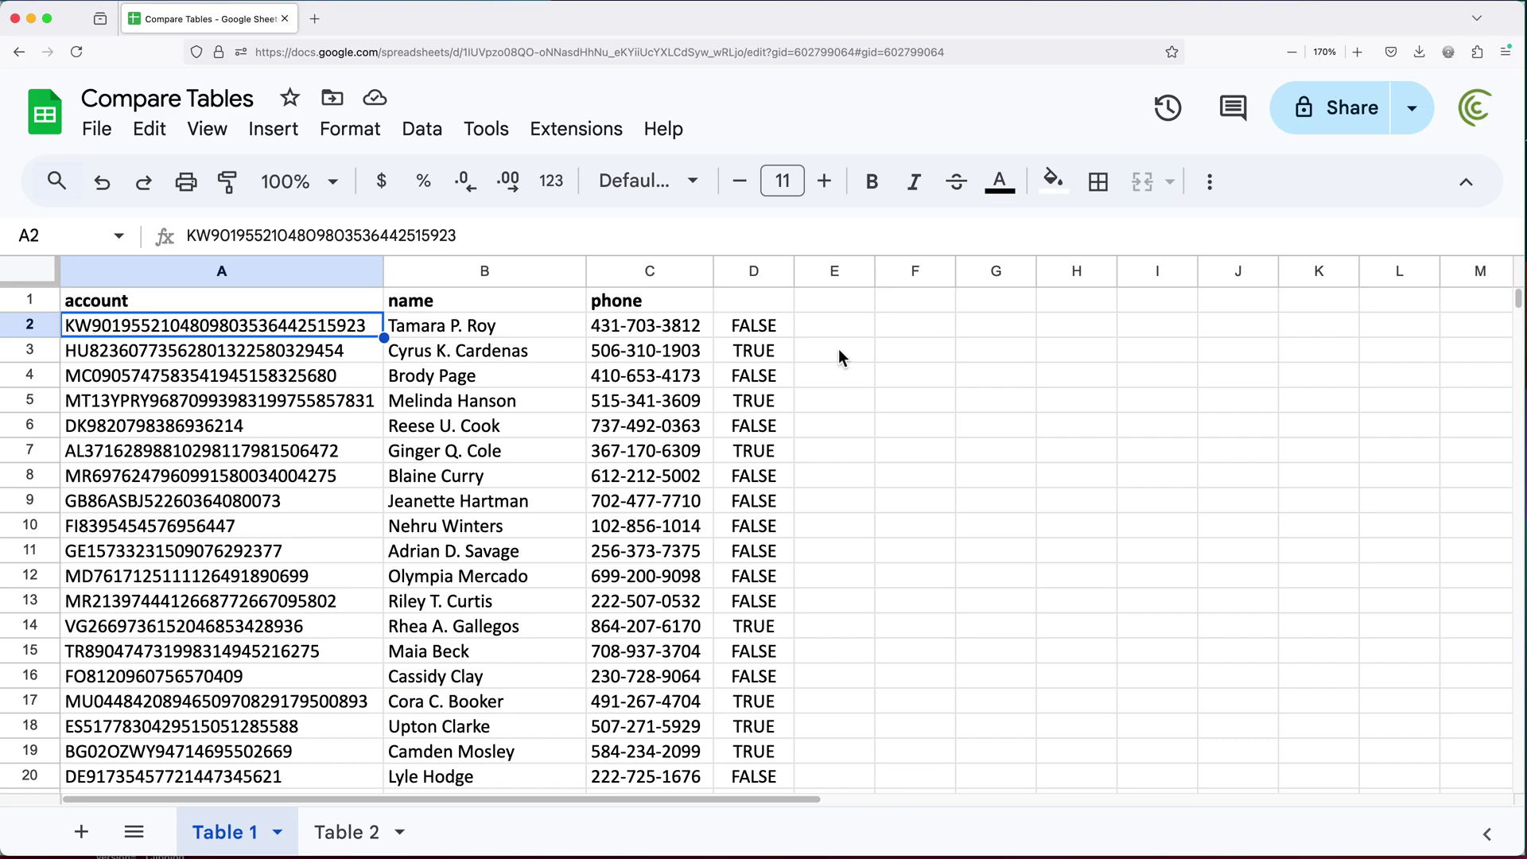
Step: Switch to the Compare Tables file in Google Sheets and delete column D from Table 1
{"action": "left_click", "coordinate": [829, 327]}
{"action": "right_click", "coordinate": [749, 271]}
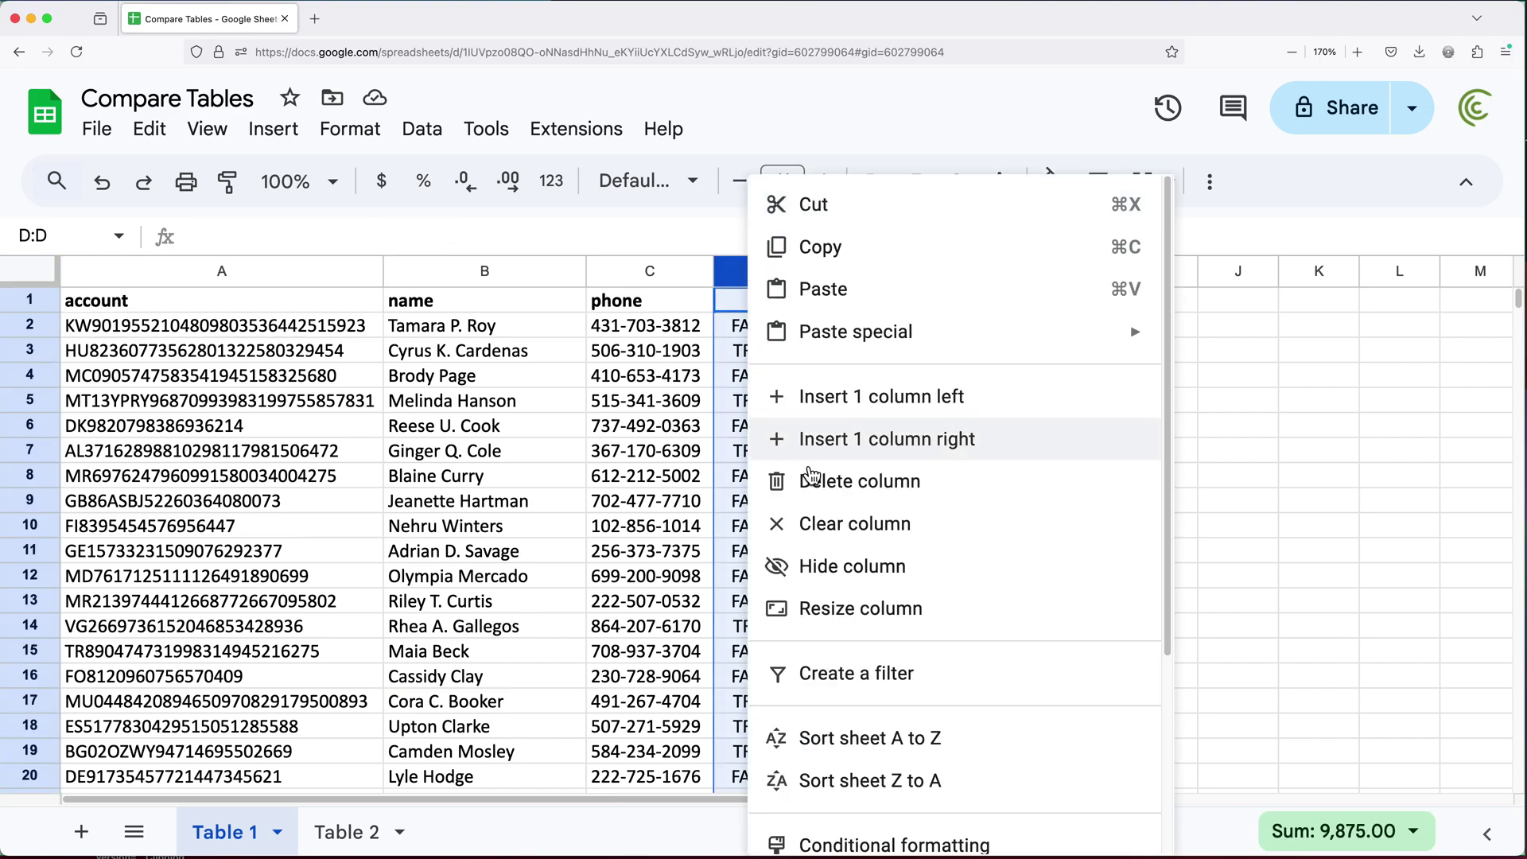
{"action": "left_click", "coordinate": [851, 482]}
Step: Paste =TEXTJOIN("_",FALSE,A2:C2) into D2 of Table 1 and accept the suggested fill down column D
{"action": "double_click", "coordinate": [749, 329]}
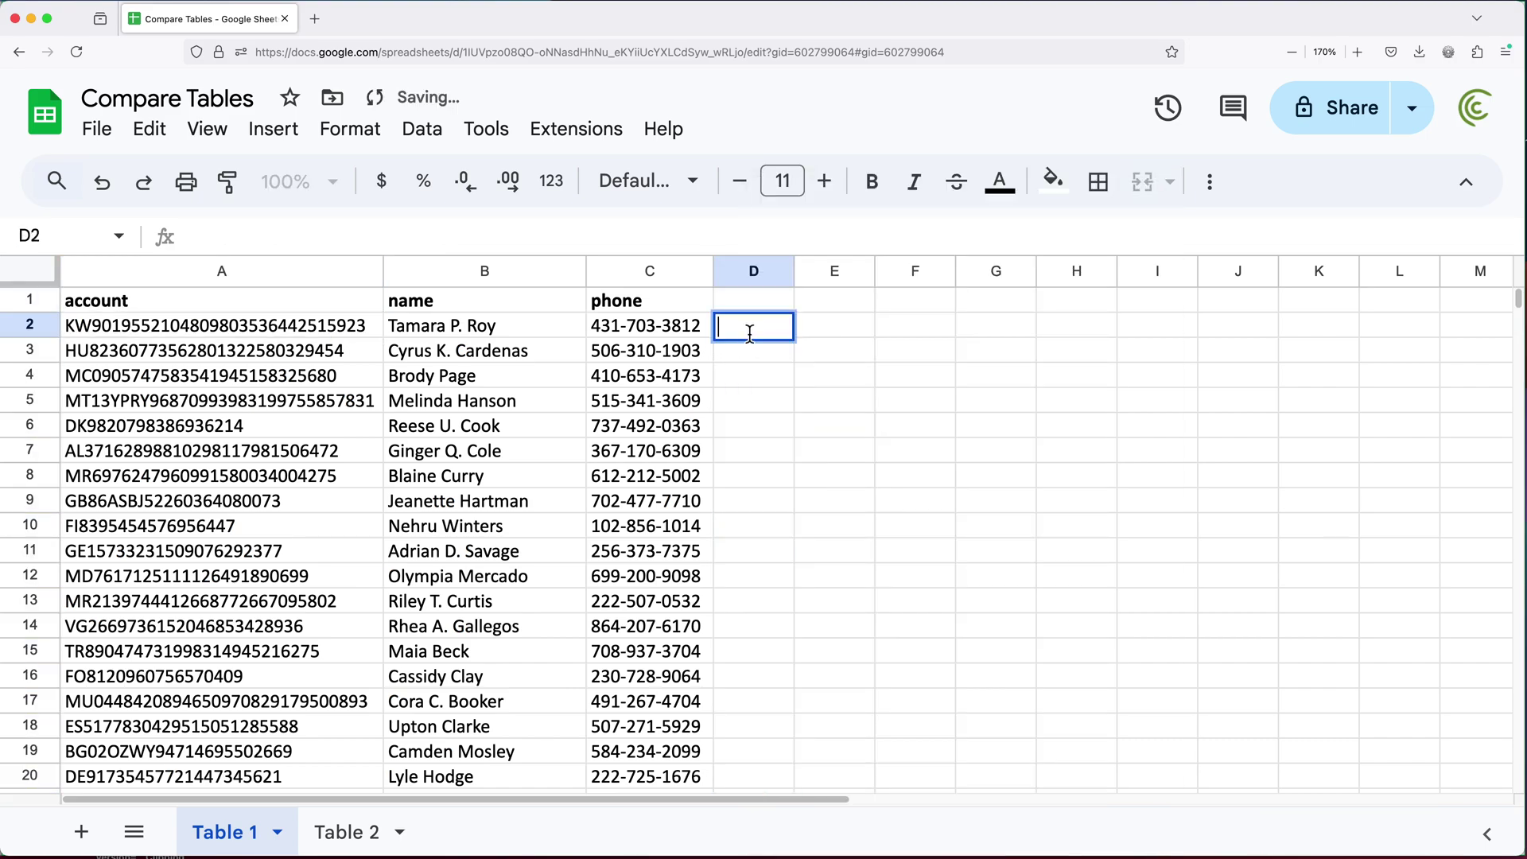
{"action": "key", "text": "super+v"}
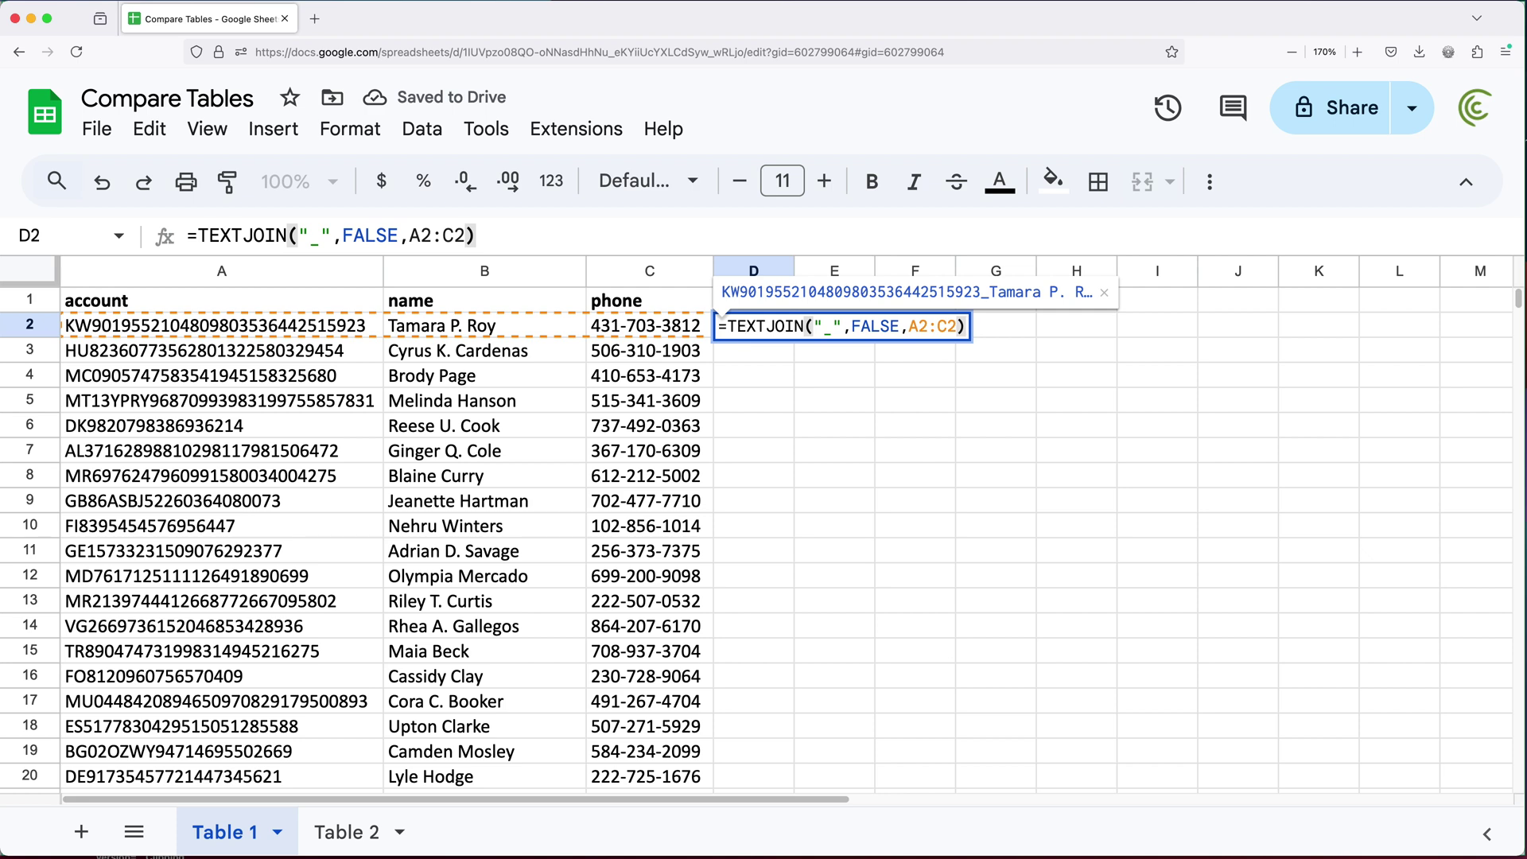
{"action": "key", "text": "Return"}
{"action": "left_click", "coordinate": [917, 517]}
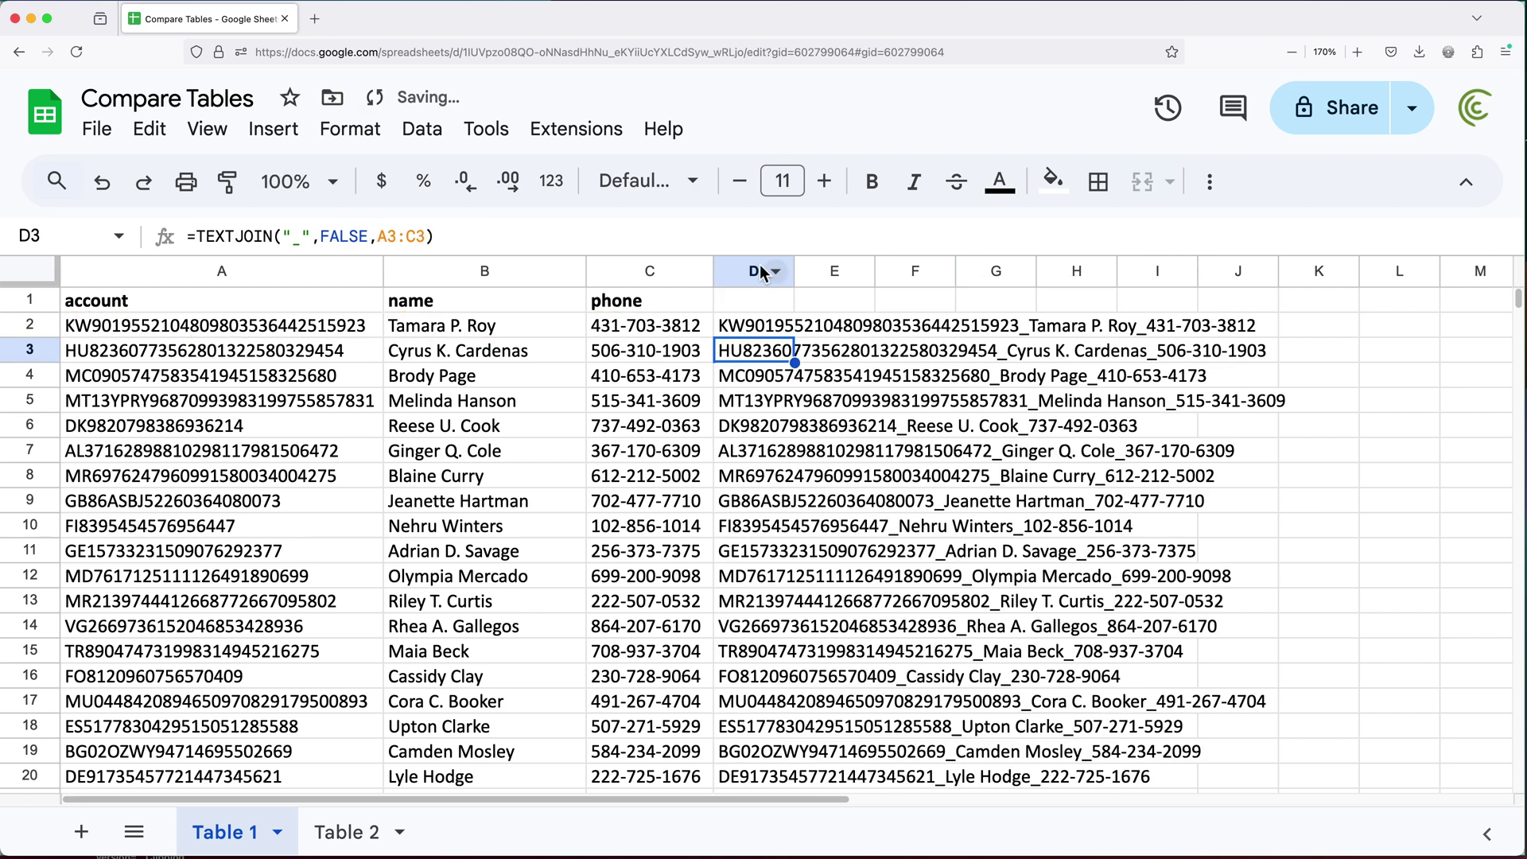
Step: Enter =TEXTJOIN("_",FALSE,A2:C2) in D2 of Table 2 and accept the suggested fill down column D
{"action": "left_click", "coordinate": [344, 832]}
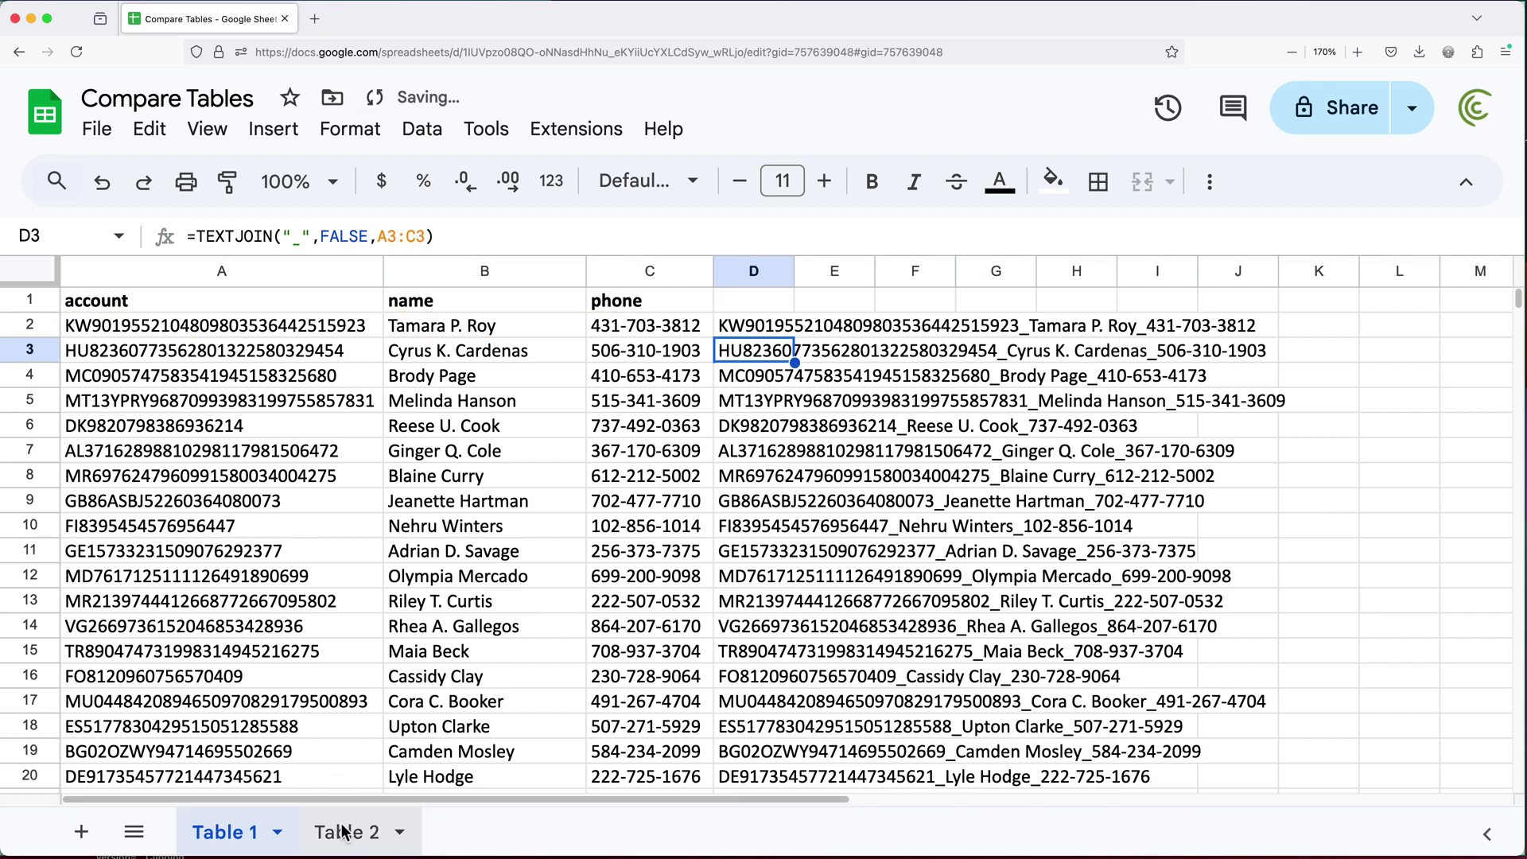
{"action": "left_click", "coordinate": [783, 333]}
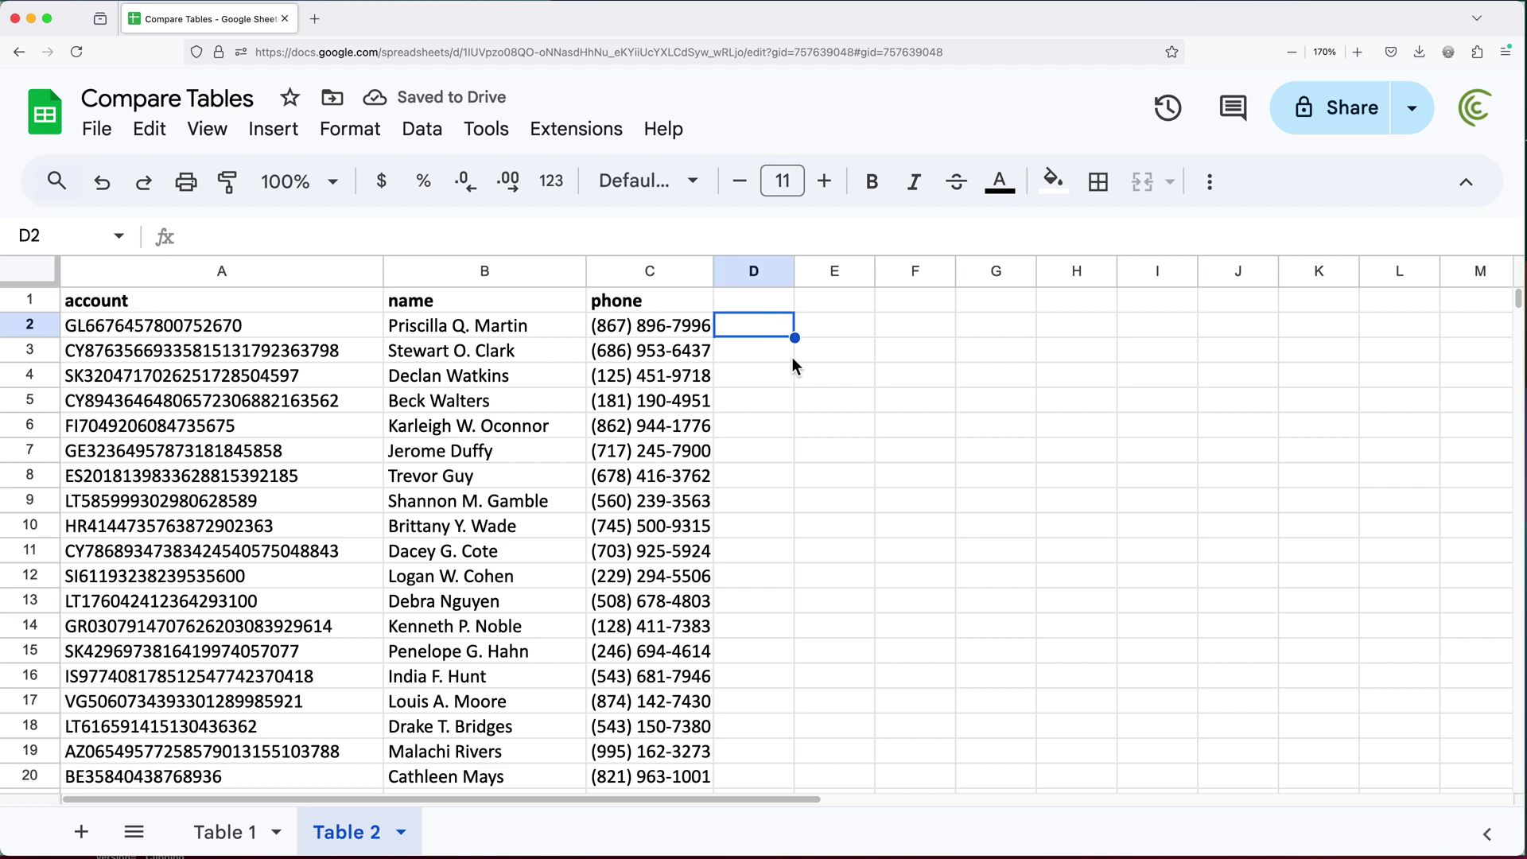
{"action": "type", "text": "=TEX"}
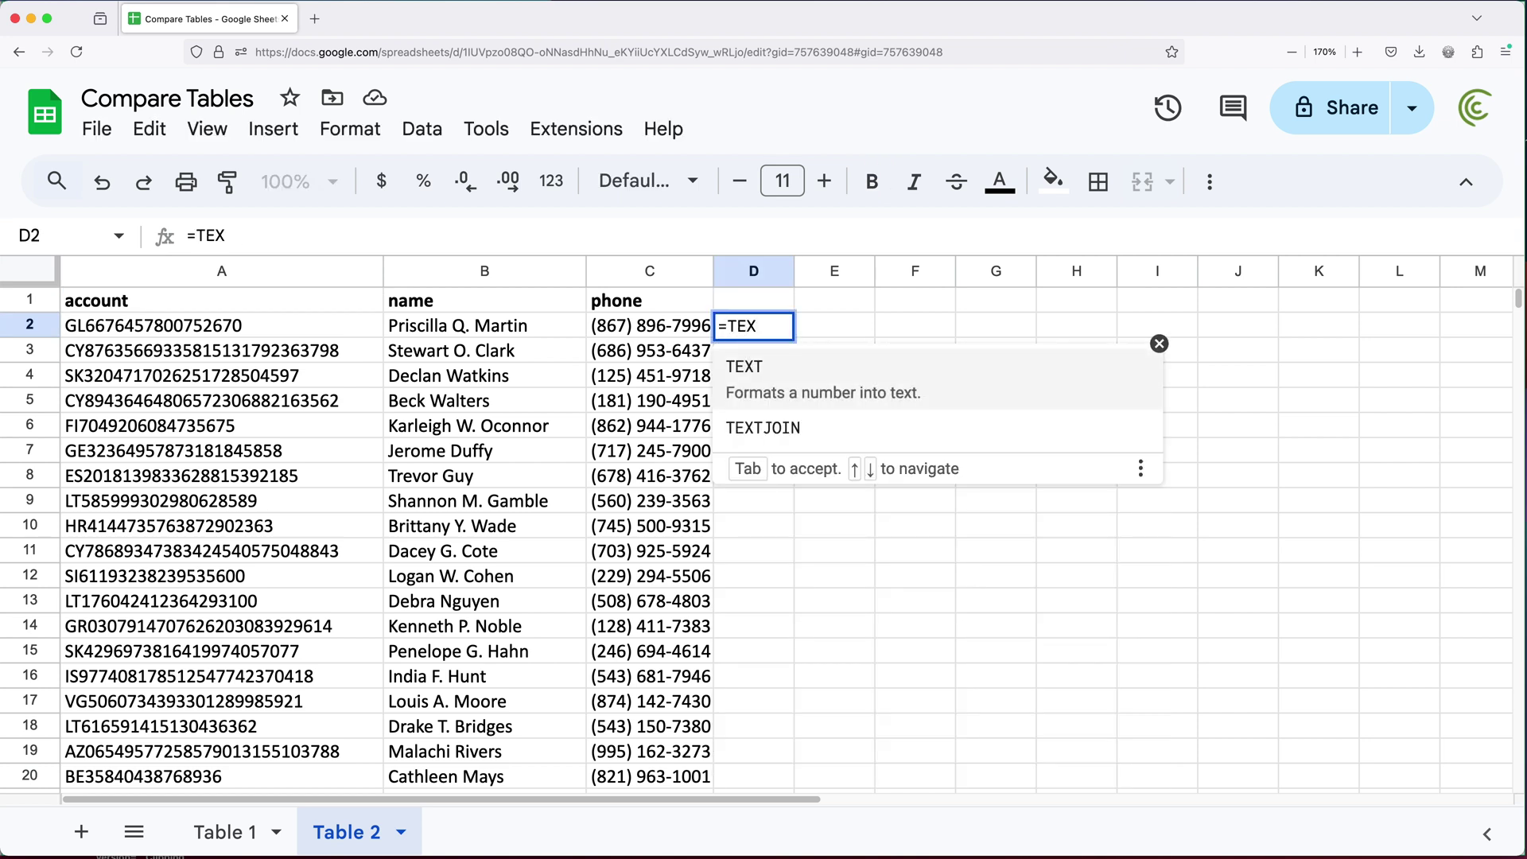
{"action": "key", "text": "Down"}
{"action": "key", "text": "Tab"}
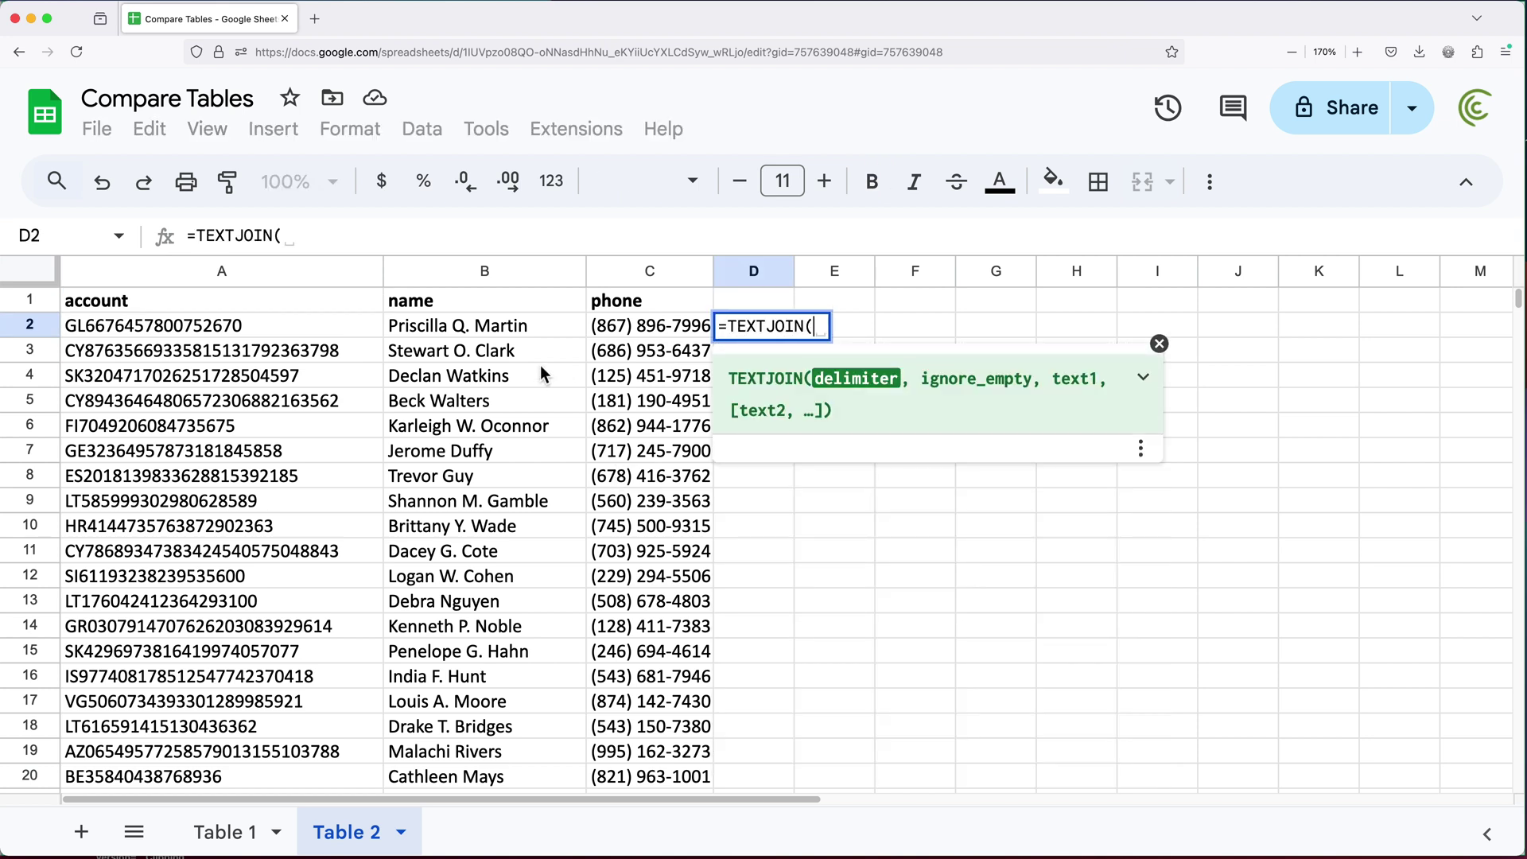
{"action": "type", "text": "\"_\""}
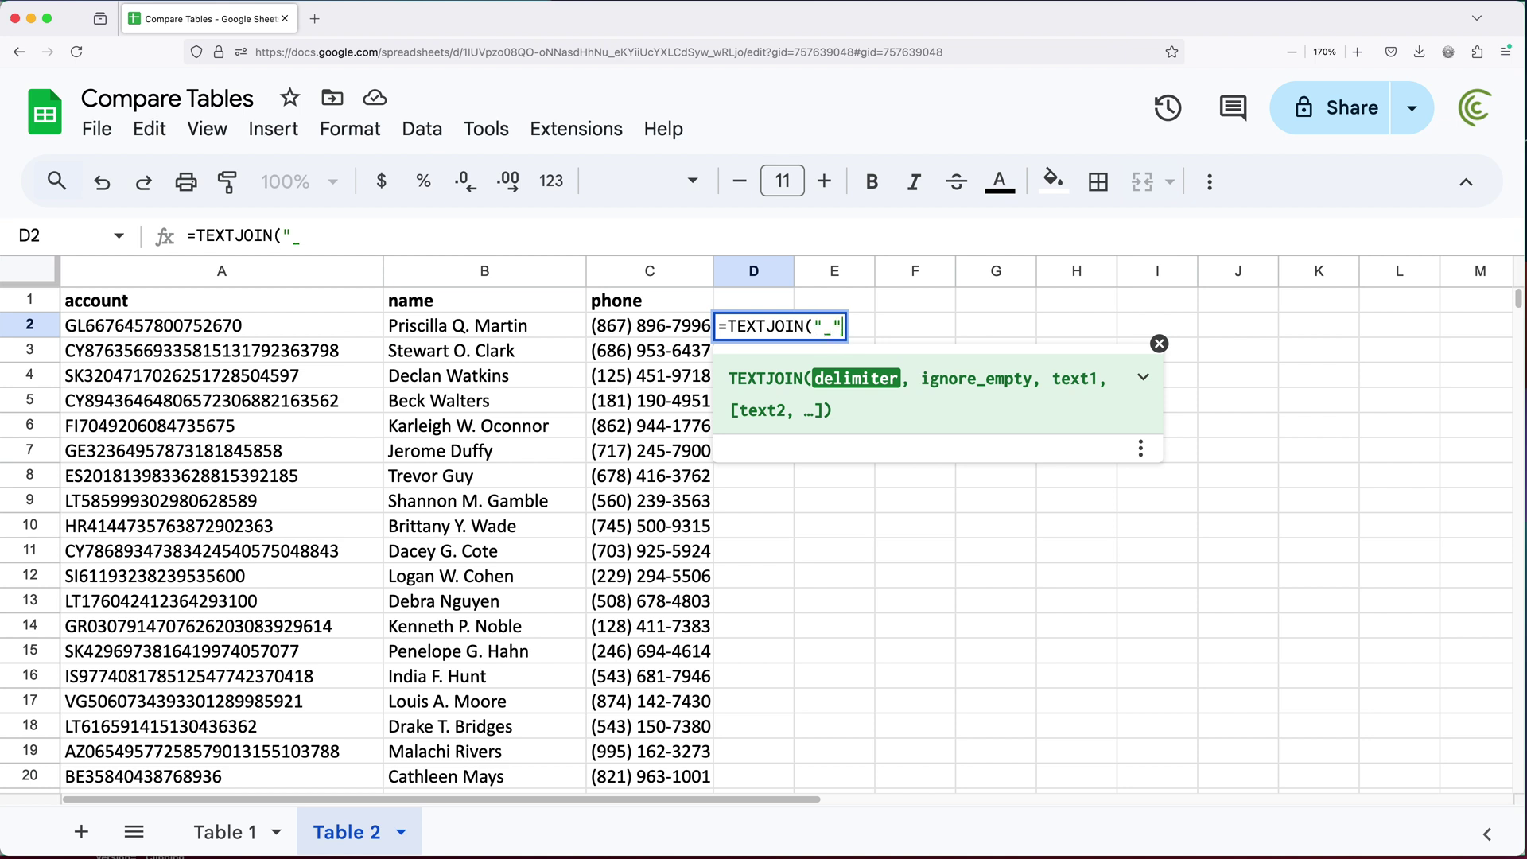
{"action": "type", "text": ","}
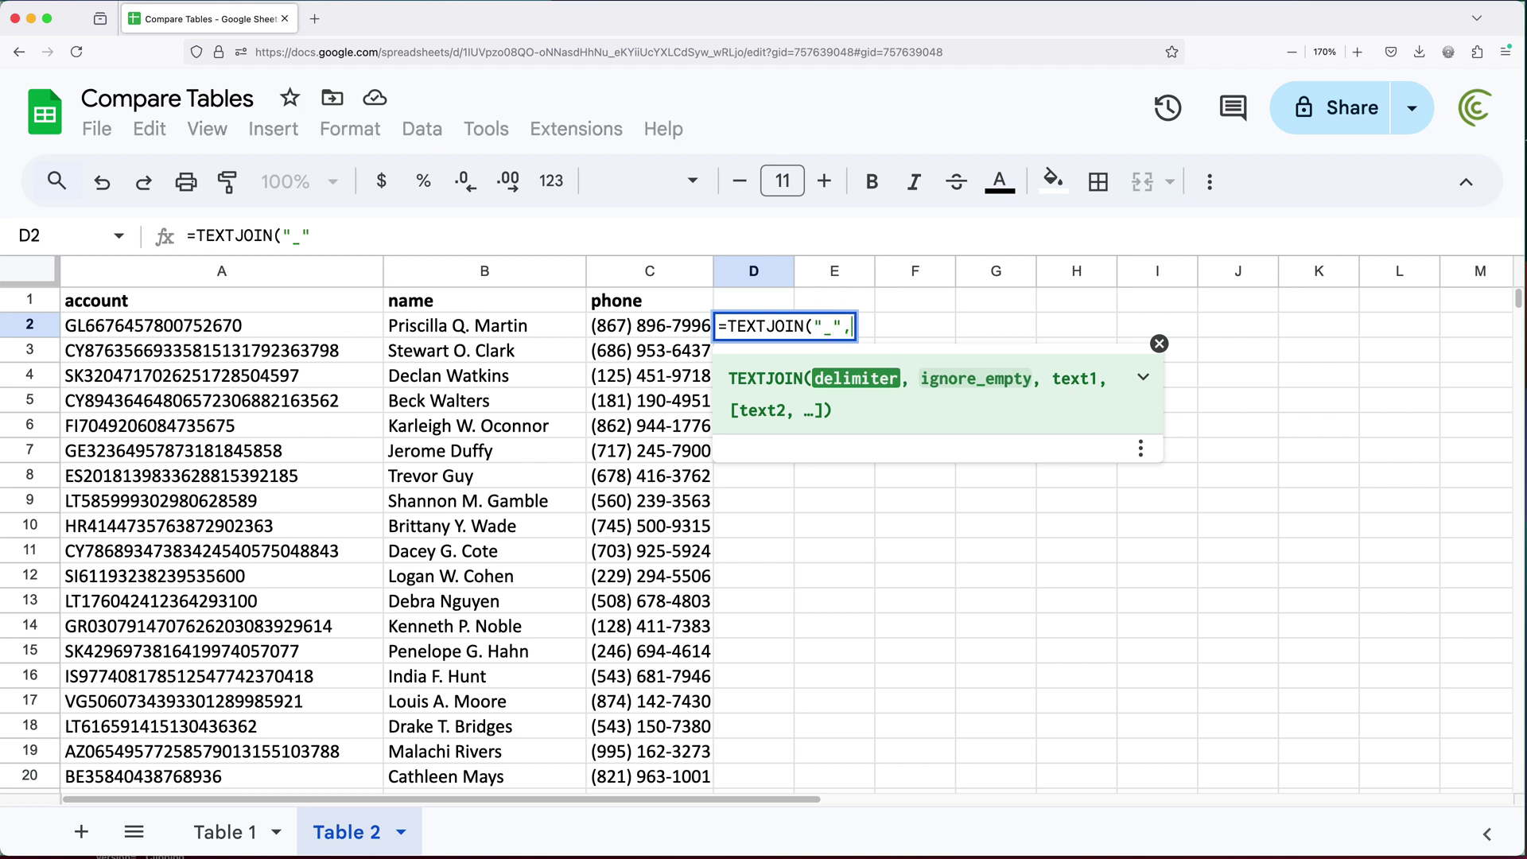
{"action": "type", "text": "FALS"}
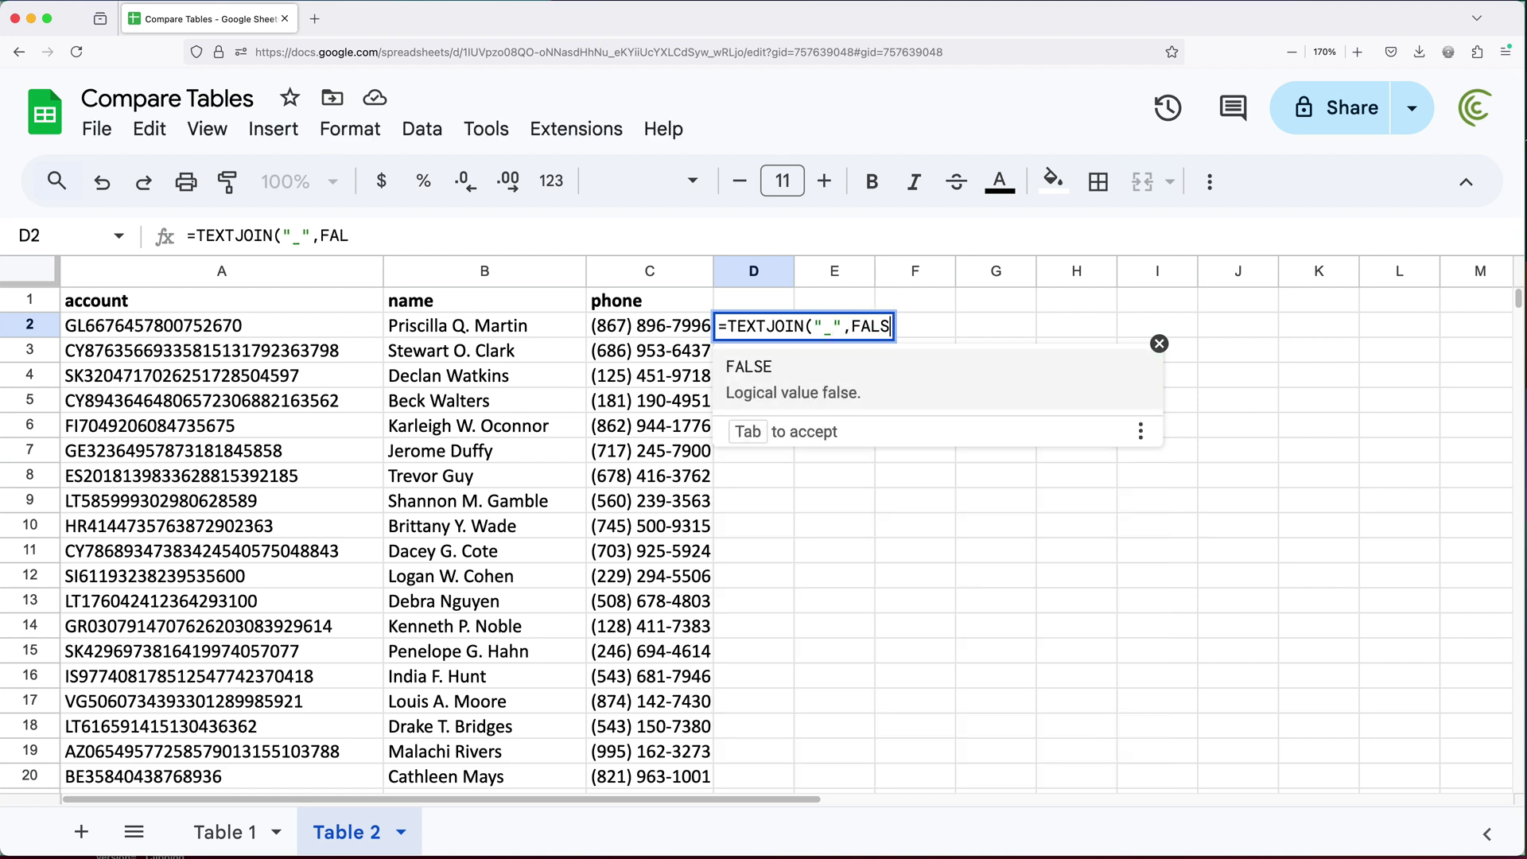
{"action": "key", "text": "Tab"}
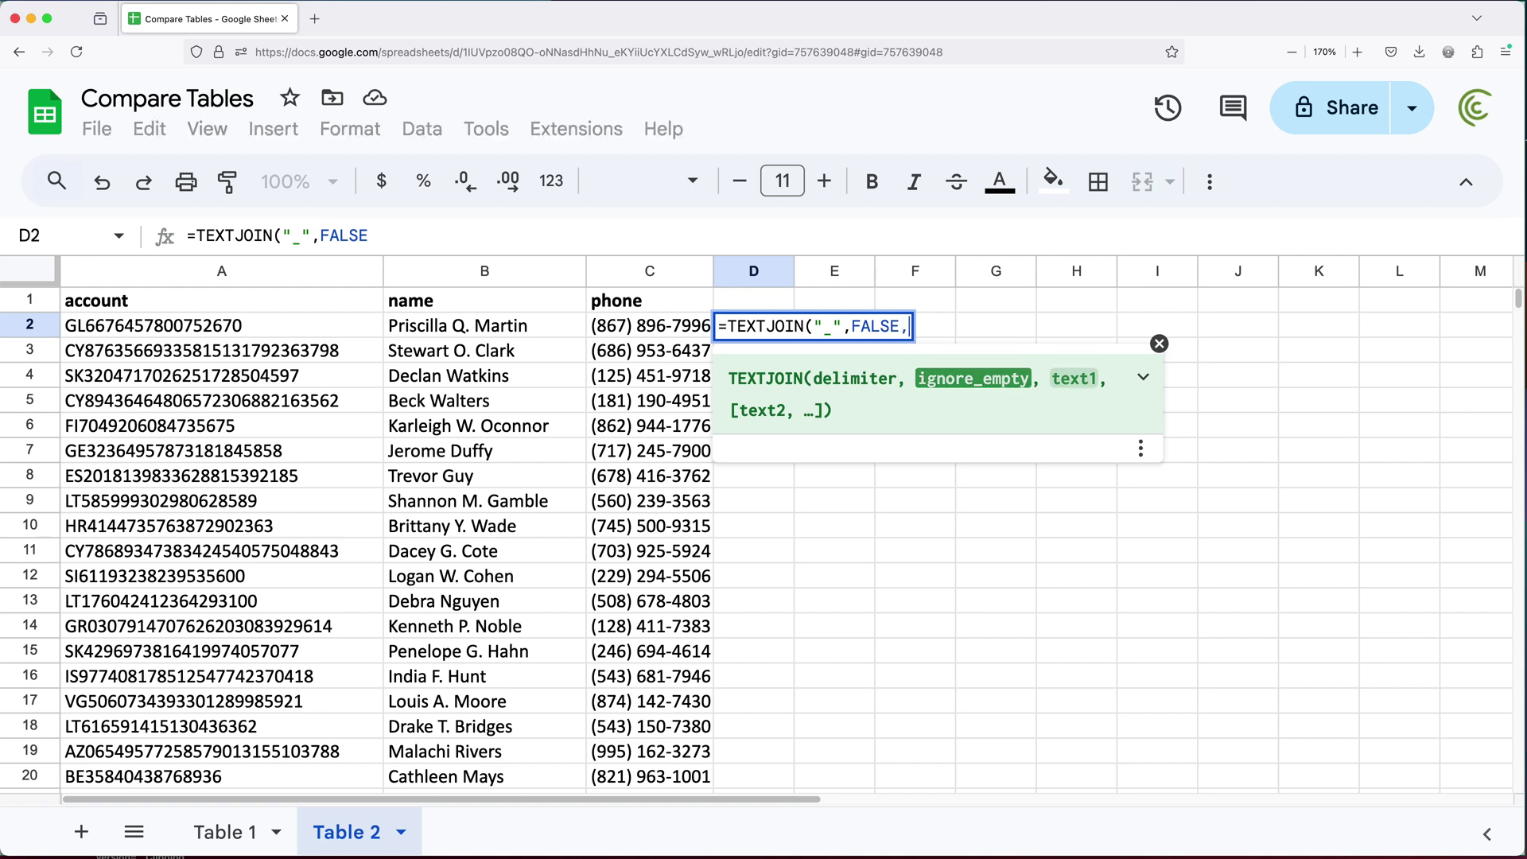
{"action": "type", "text": ","}
{"action": "left_click_drag", "start_coordinate": [243, 334], "coordinate": [665, 334]}
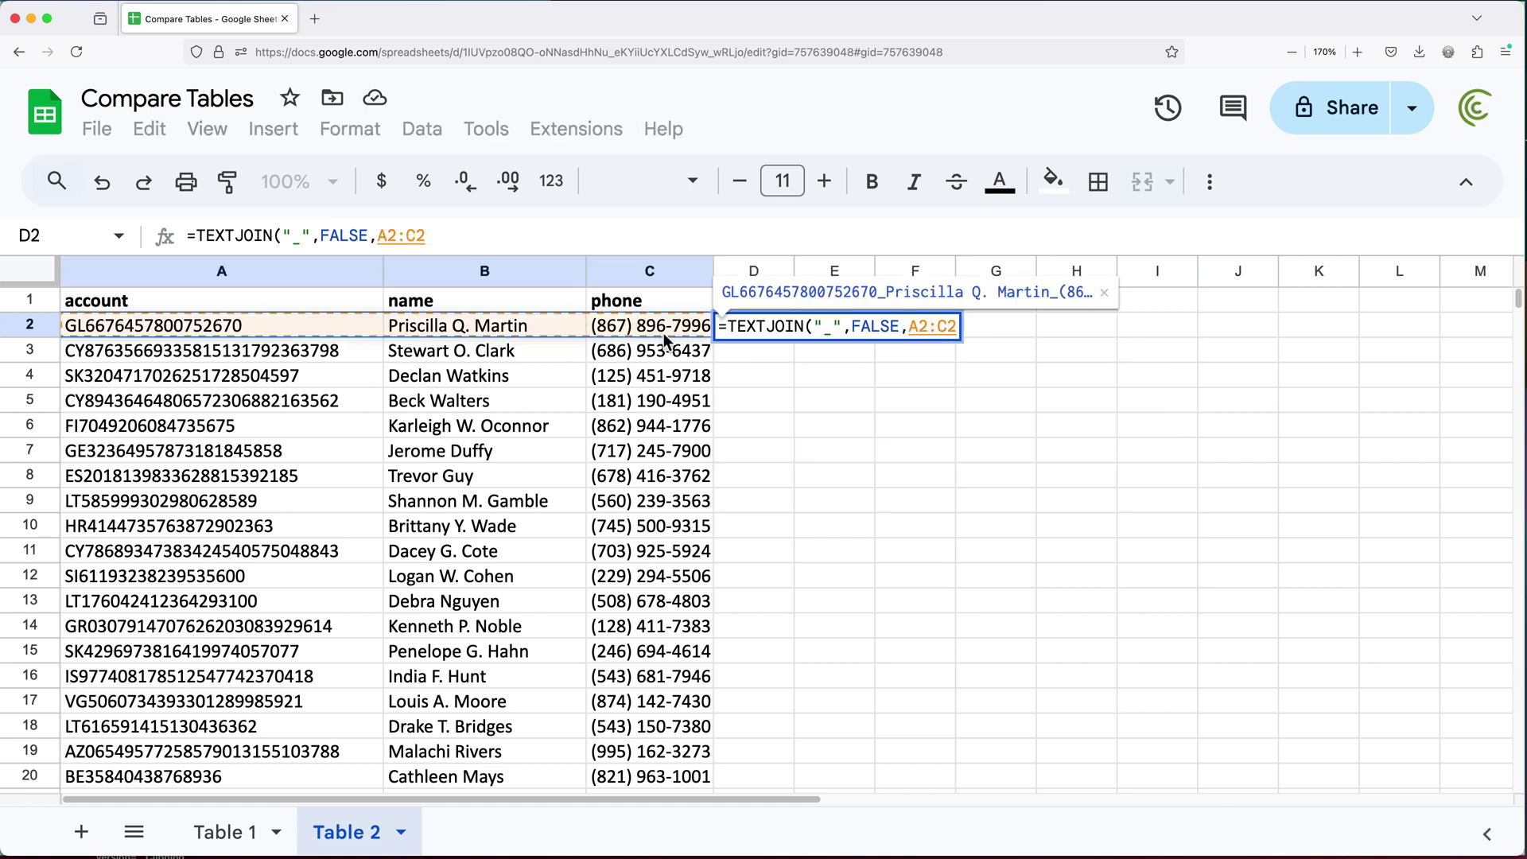
{"action": "key", "text": "Return"}
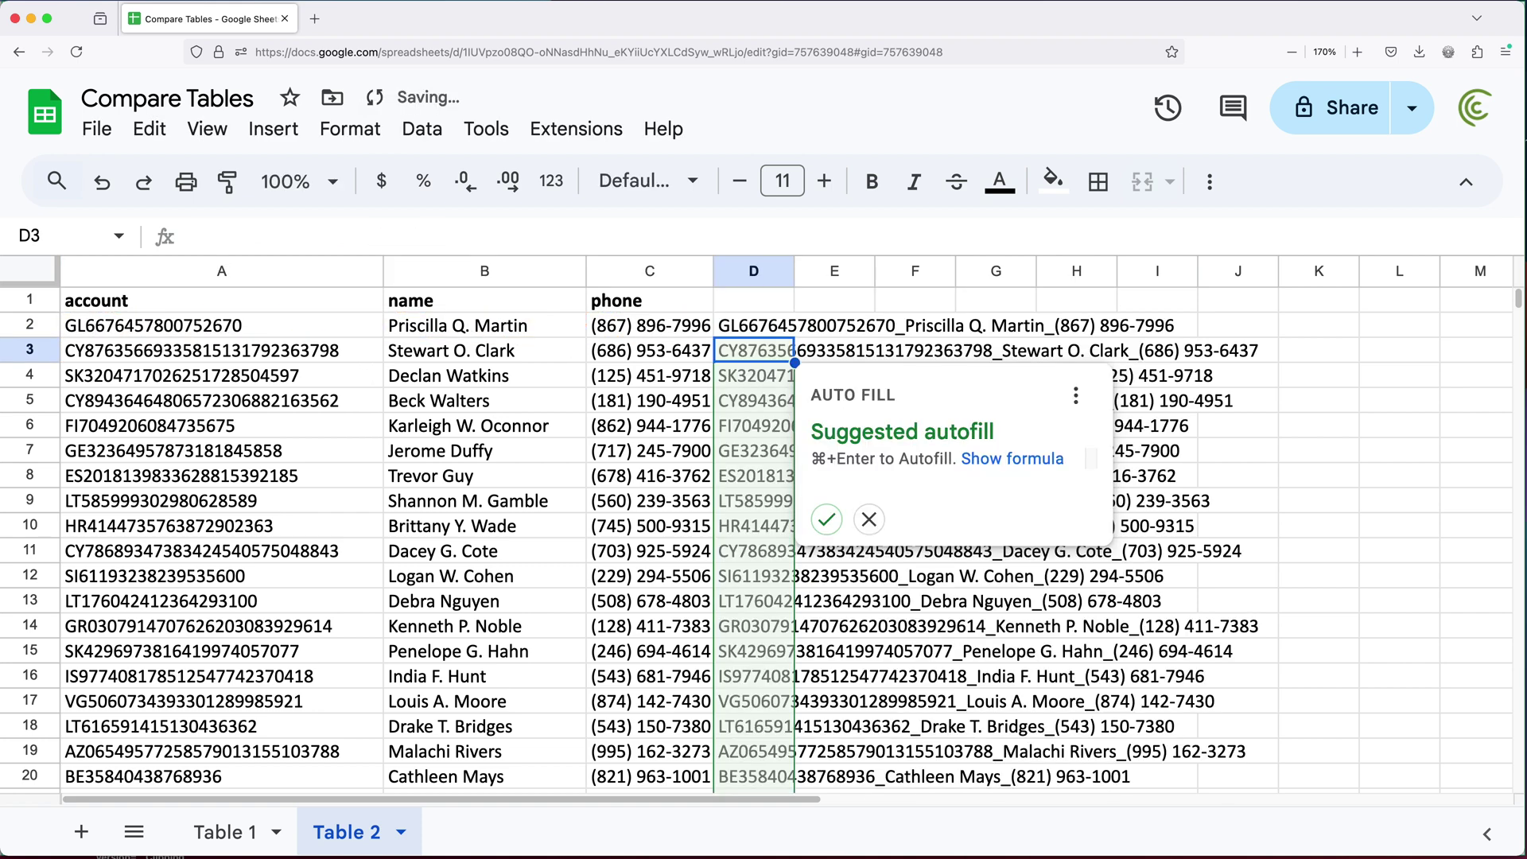
{"action": "left_click", "coordinate": [827, 520]}
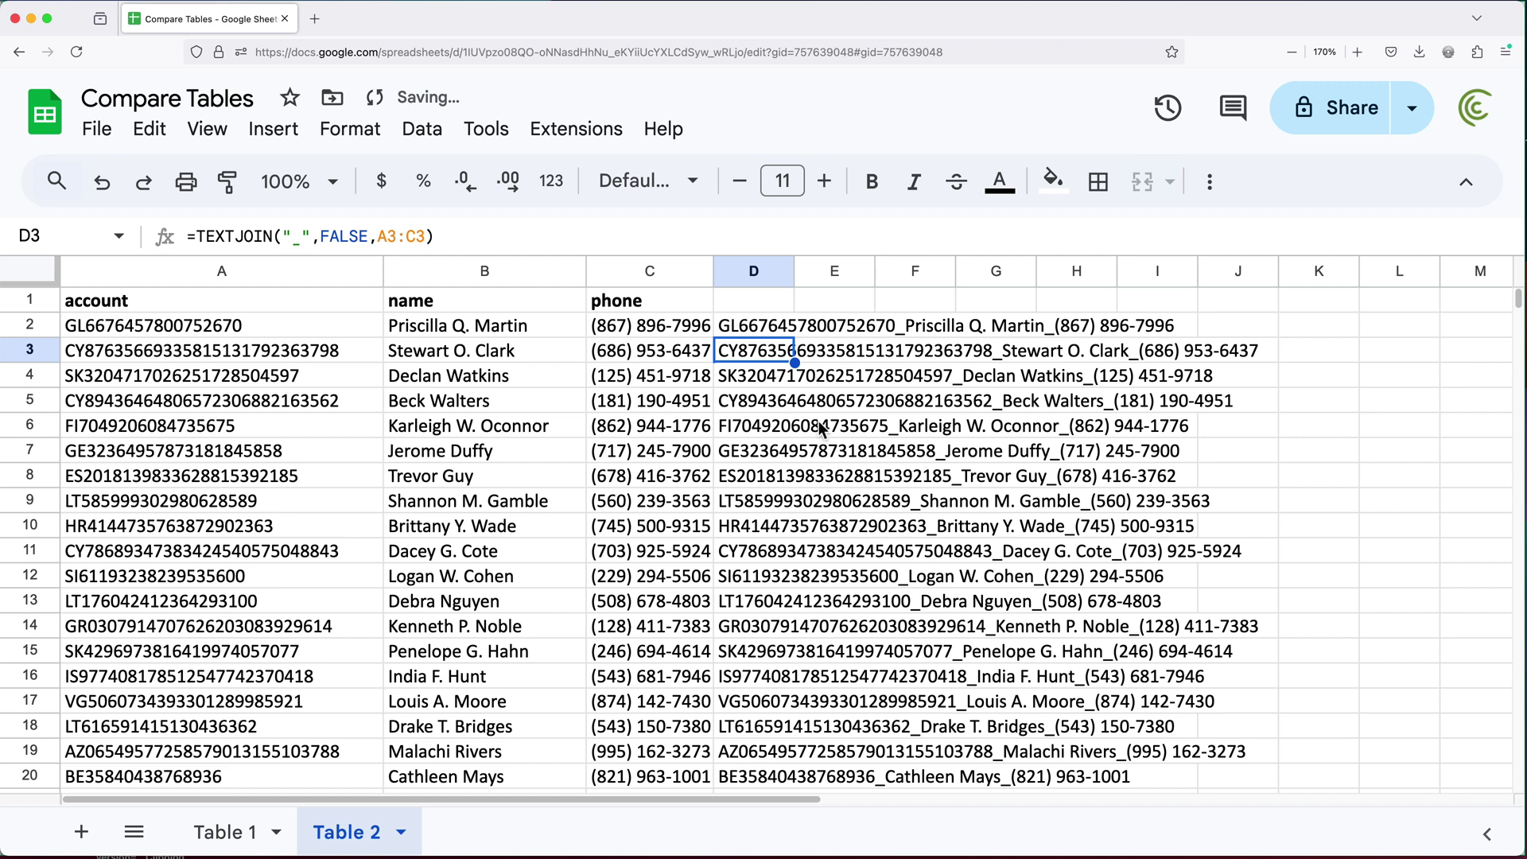
Step: Remove every opening parenthesis "(" from the phone column C of Table 2 using Find and replace with an empty replacement
{"action": "left_click", "coordinate": [653, 271]}
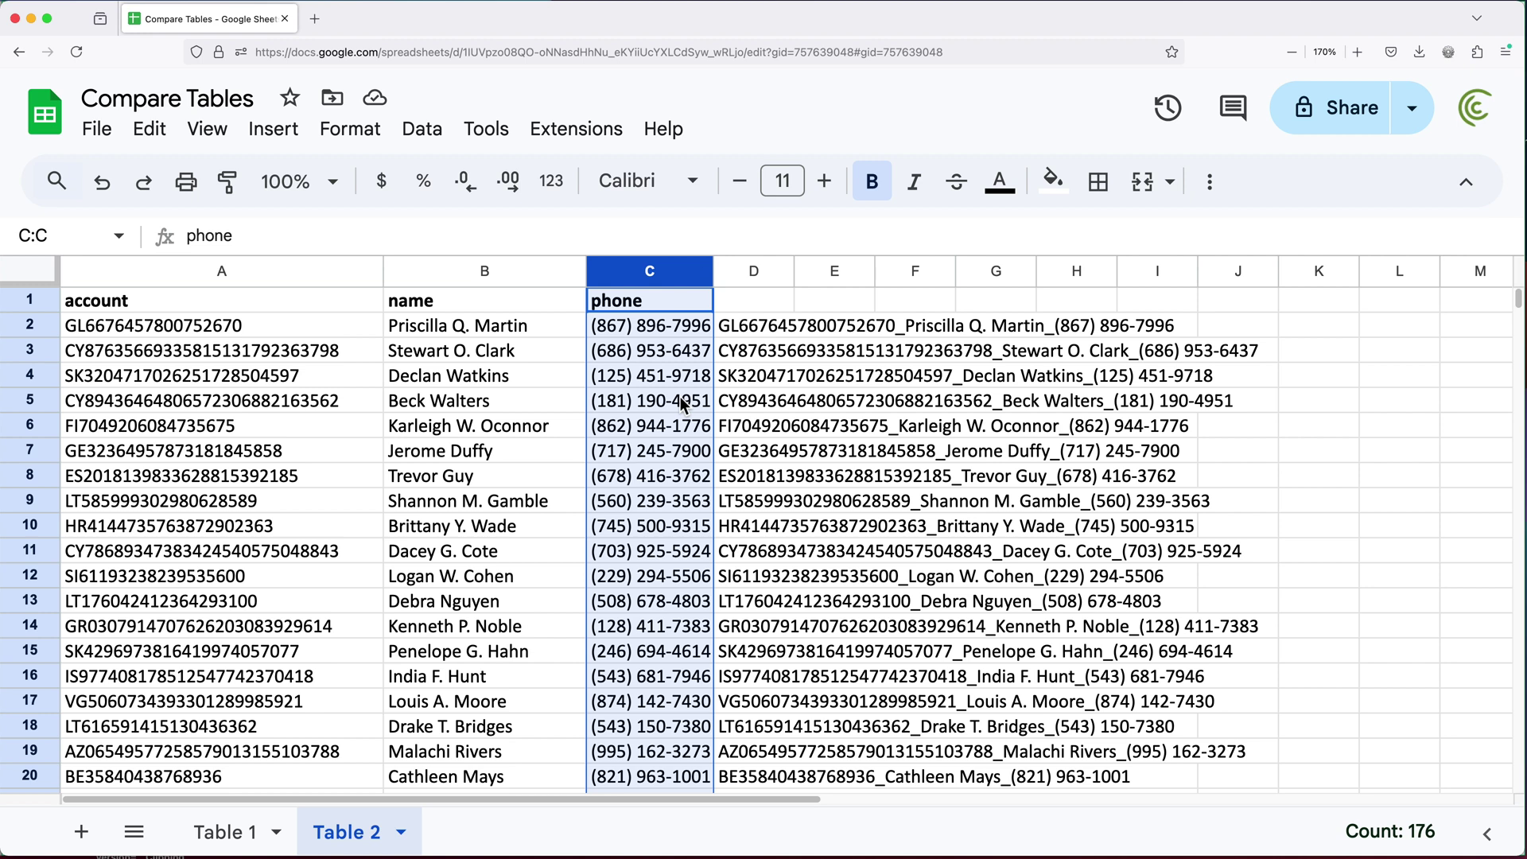
{"action": "left_click", "coordinate": [155, 133]}
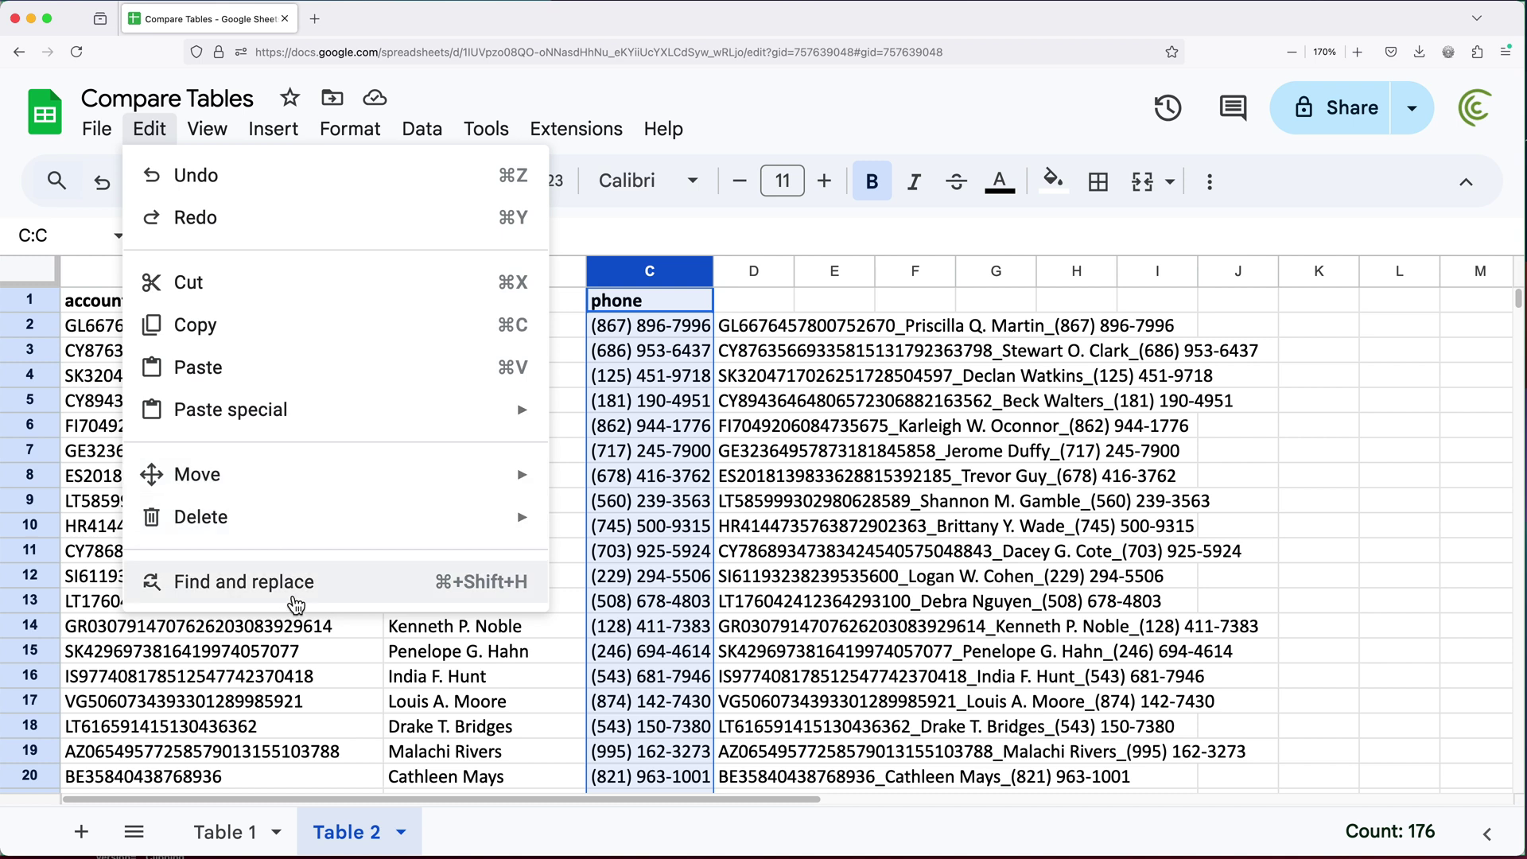
{"action": "key", "text": "Escape"}
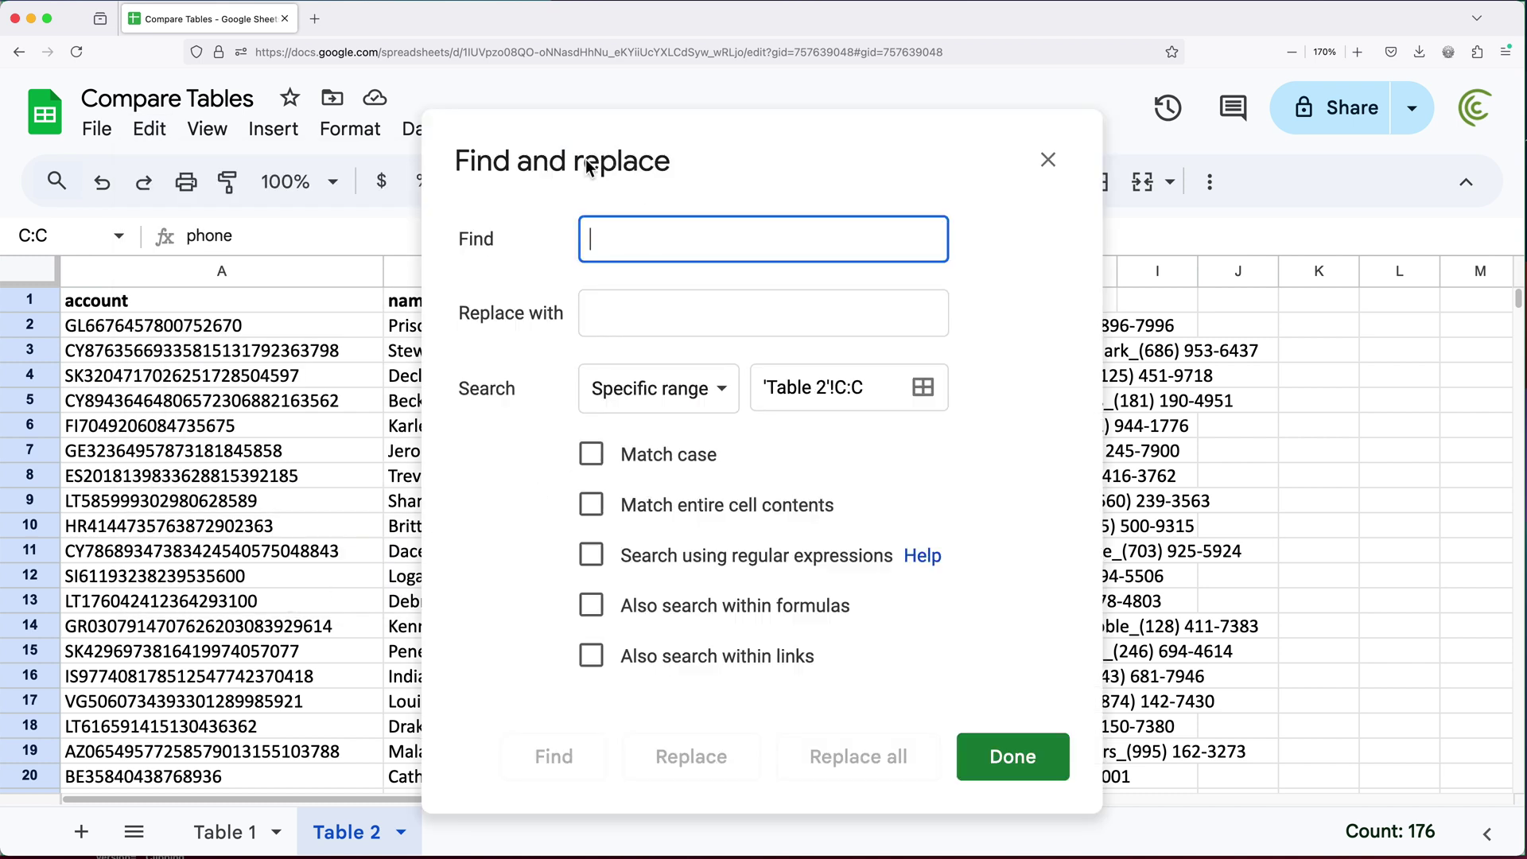
{"action": "left_click_drag", "start_coordinate": [621, 169], "coordinate": [973, 183]}
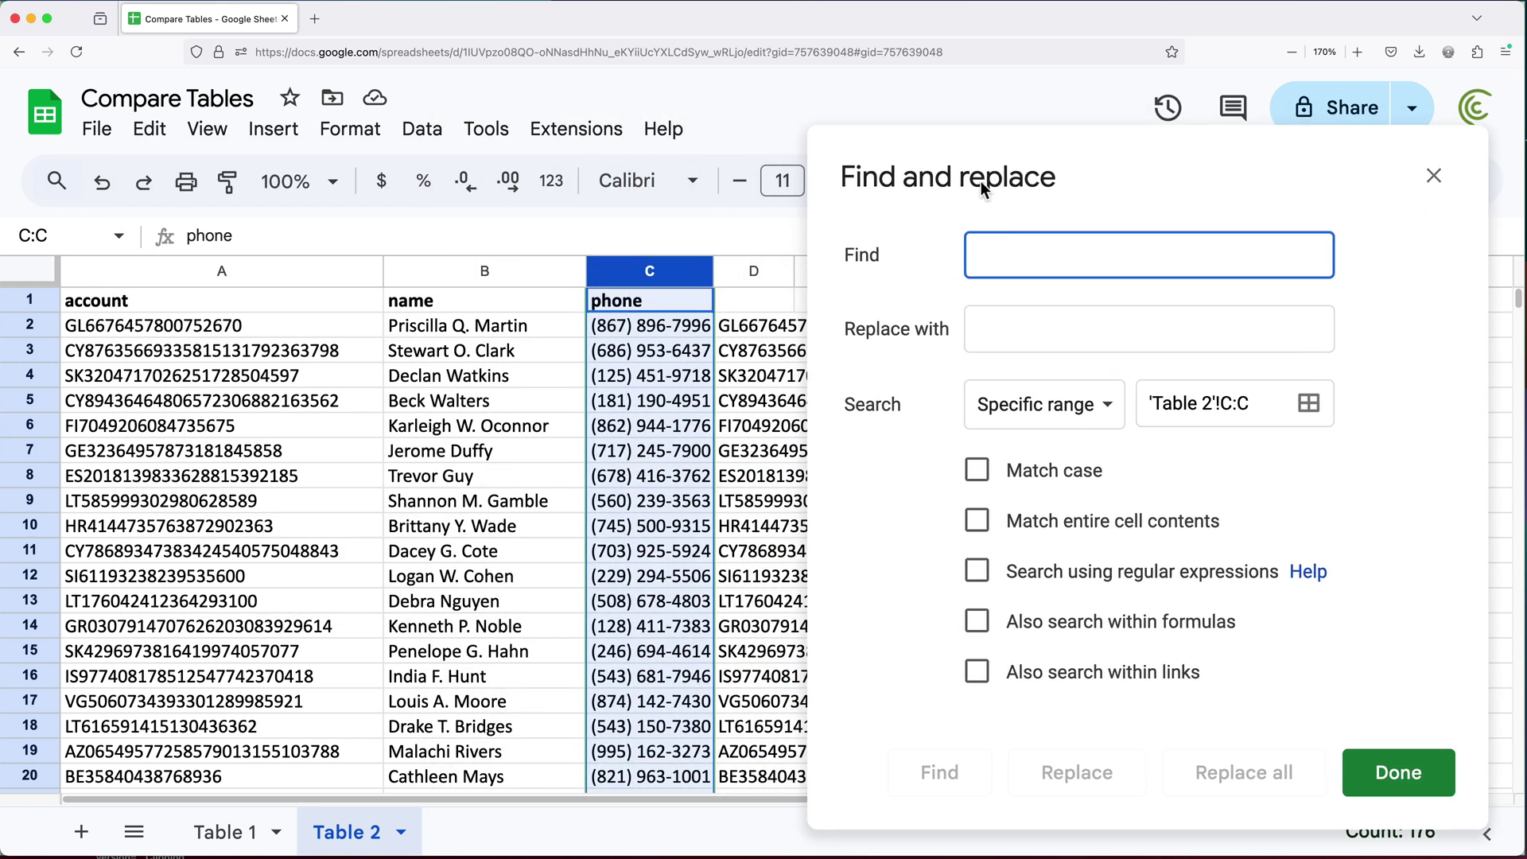
{"action": "type", "text": "("}
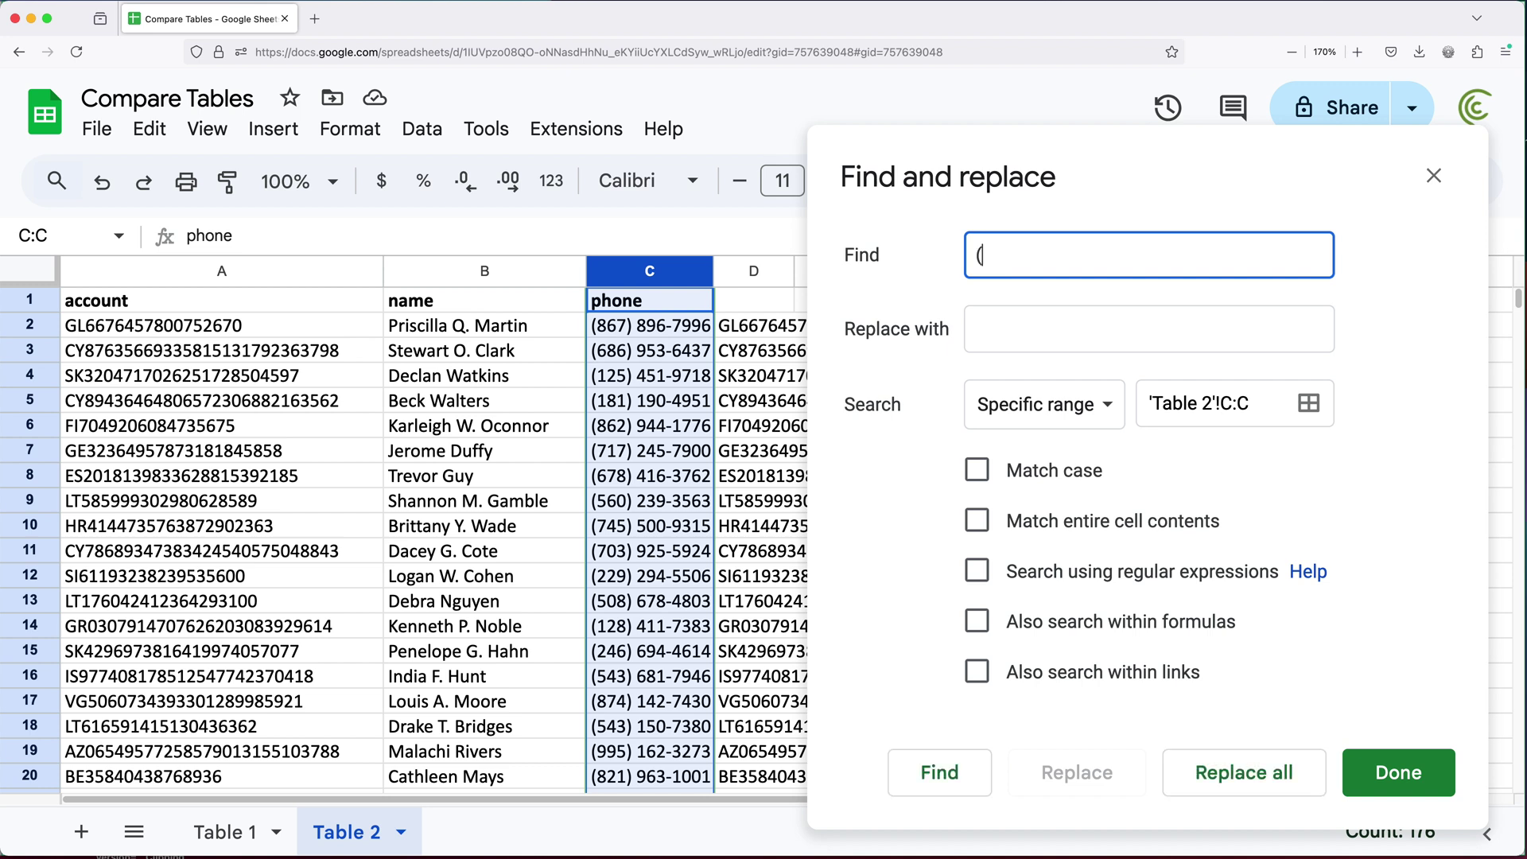
{"action": "left_click", "coordinate": [1012, 328]}
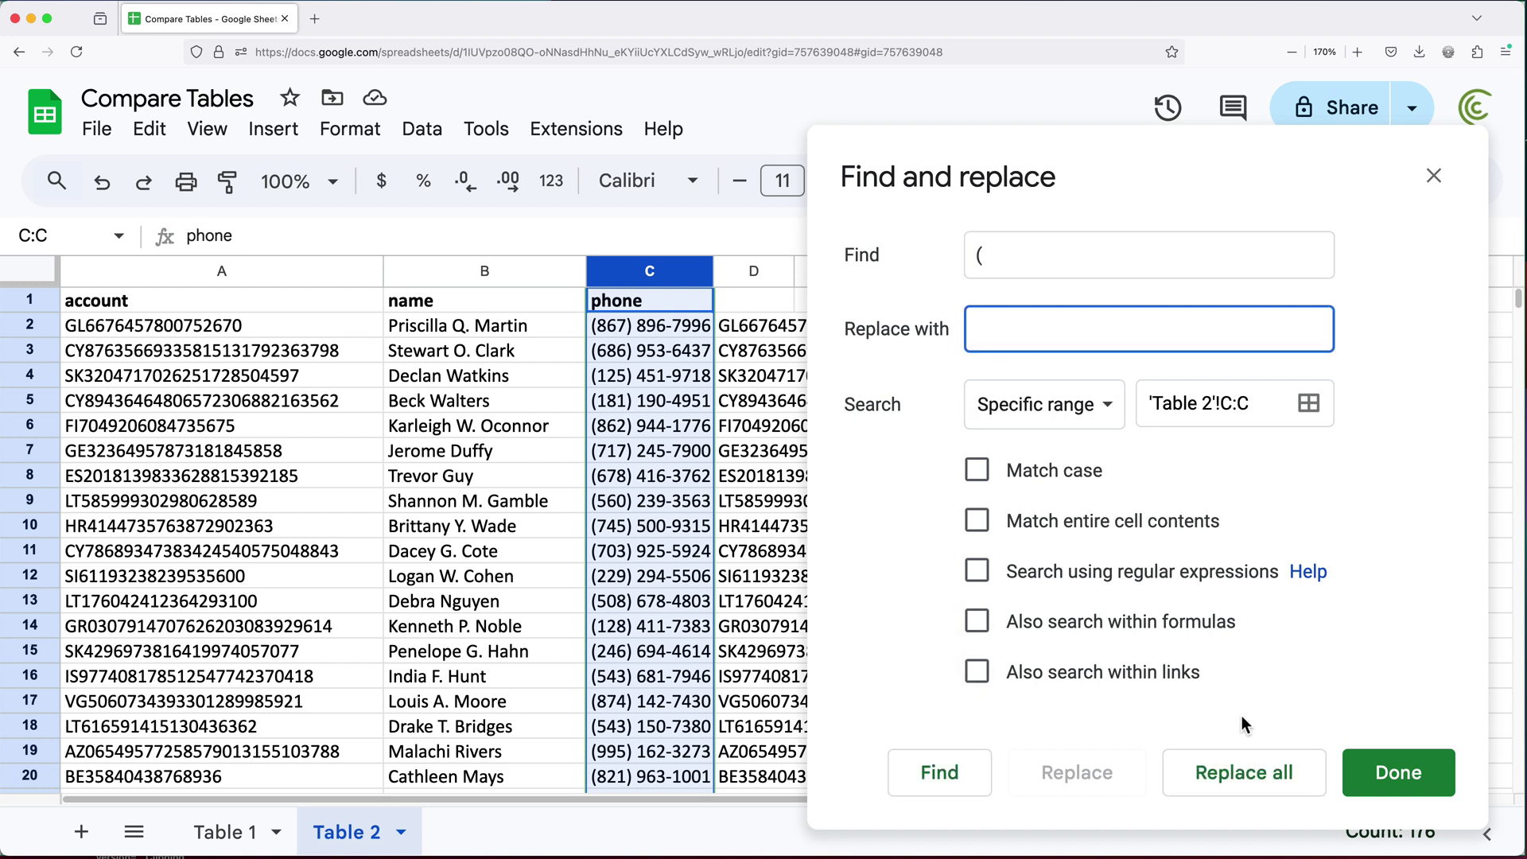
{"action": "left_click", "coordinate": [1251, 776]}
Step: Remove every closing parenthesis ")" from the phone column C of Table 2, keeping the replacement empty
{"action": "left_click", "coordinate": [928, 251]}
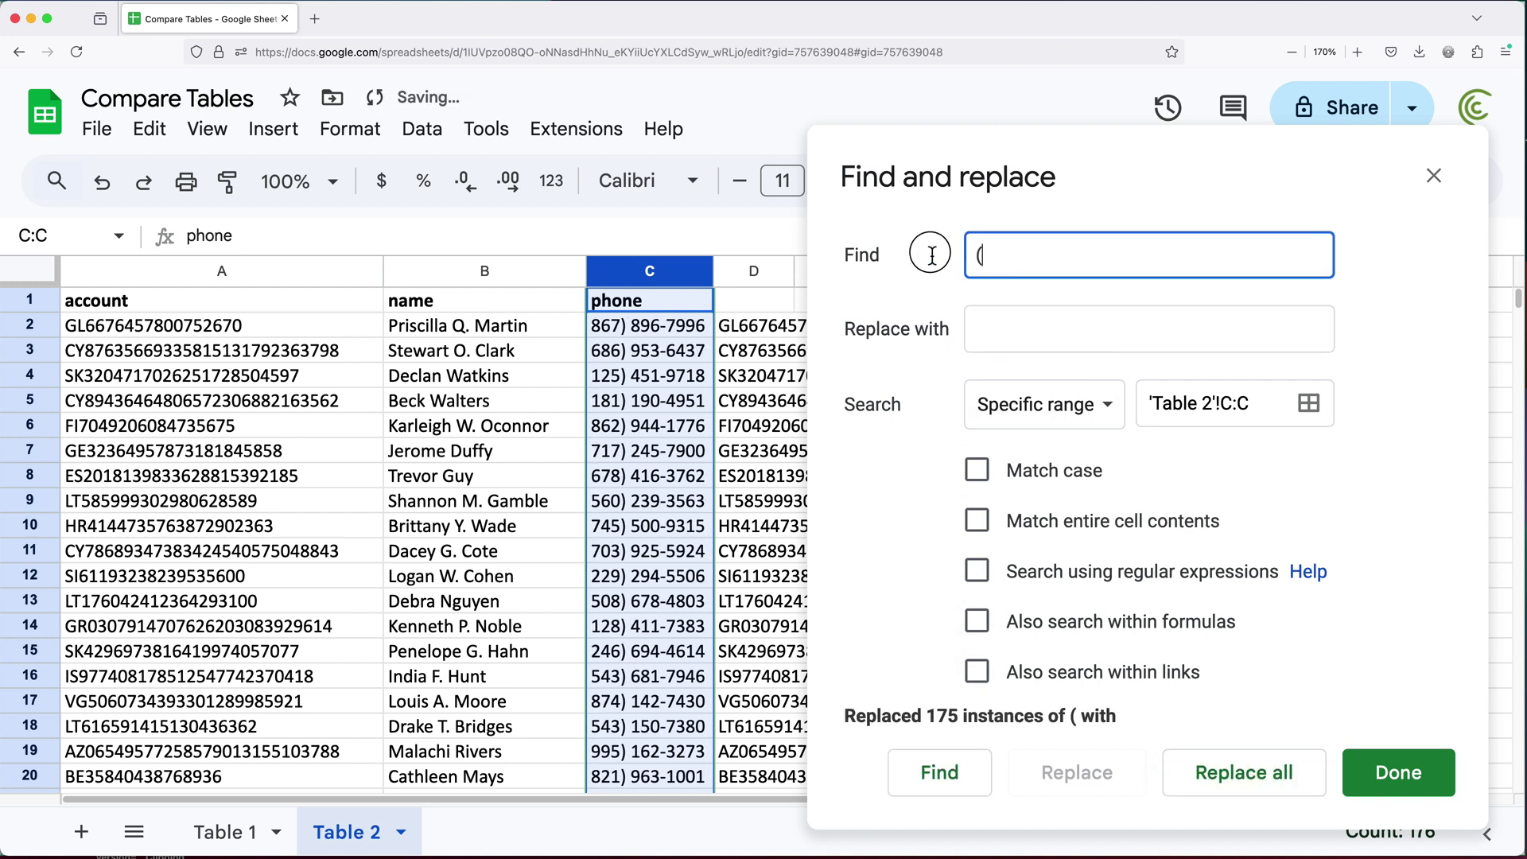
{"action": "type", "text": ")"}
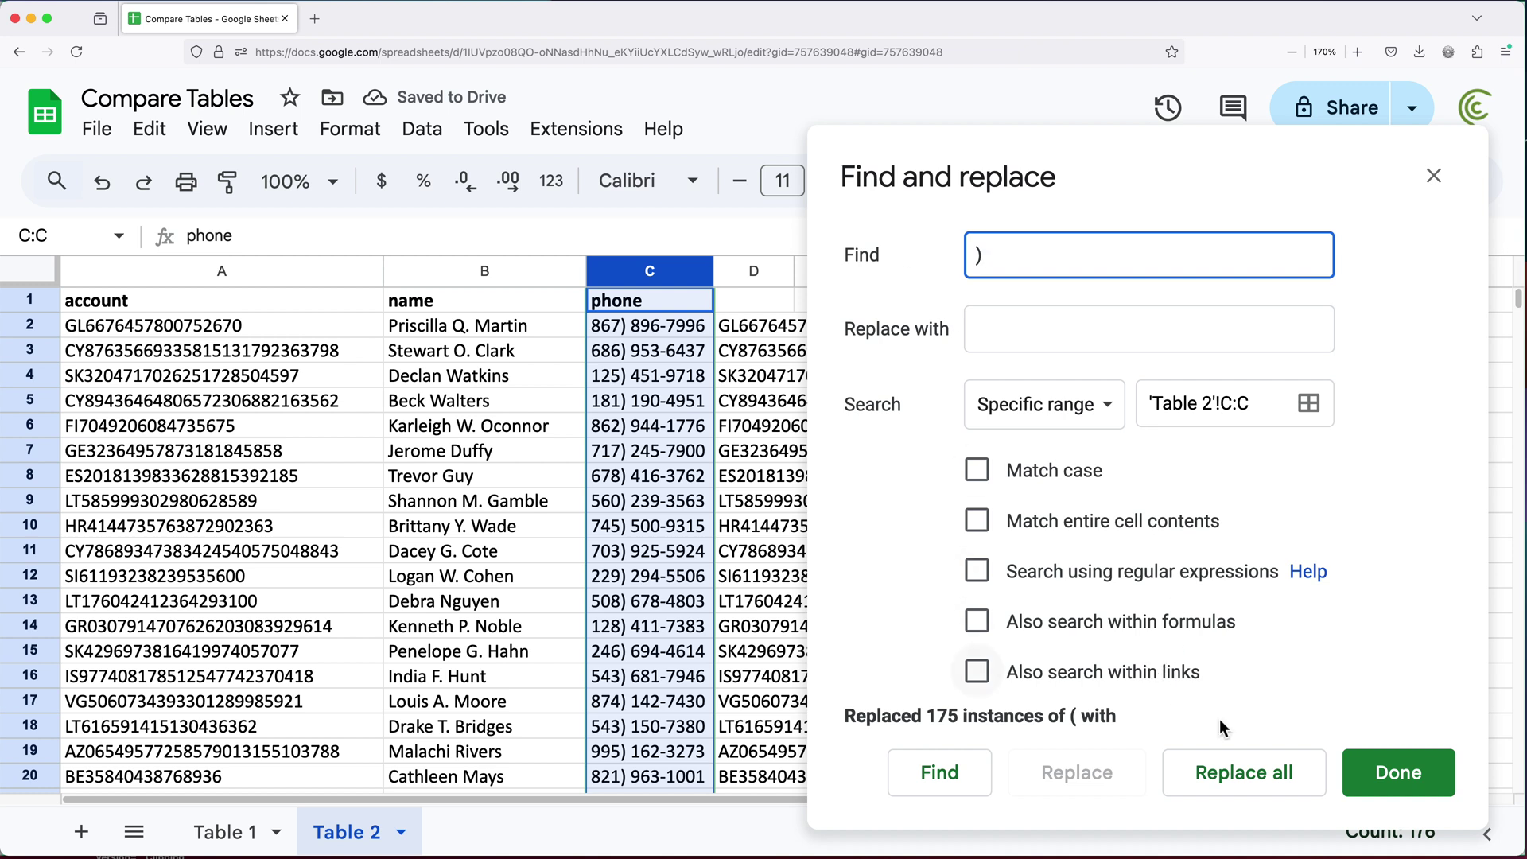
{"action": "left_click", "coordinate": [1251, 771]}
Step: Replace every space in the phone column C of Table 2 with "-" and close Find and replace
{"action": "left_click", "coordinate": [992, 255]}
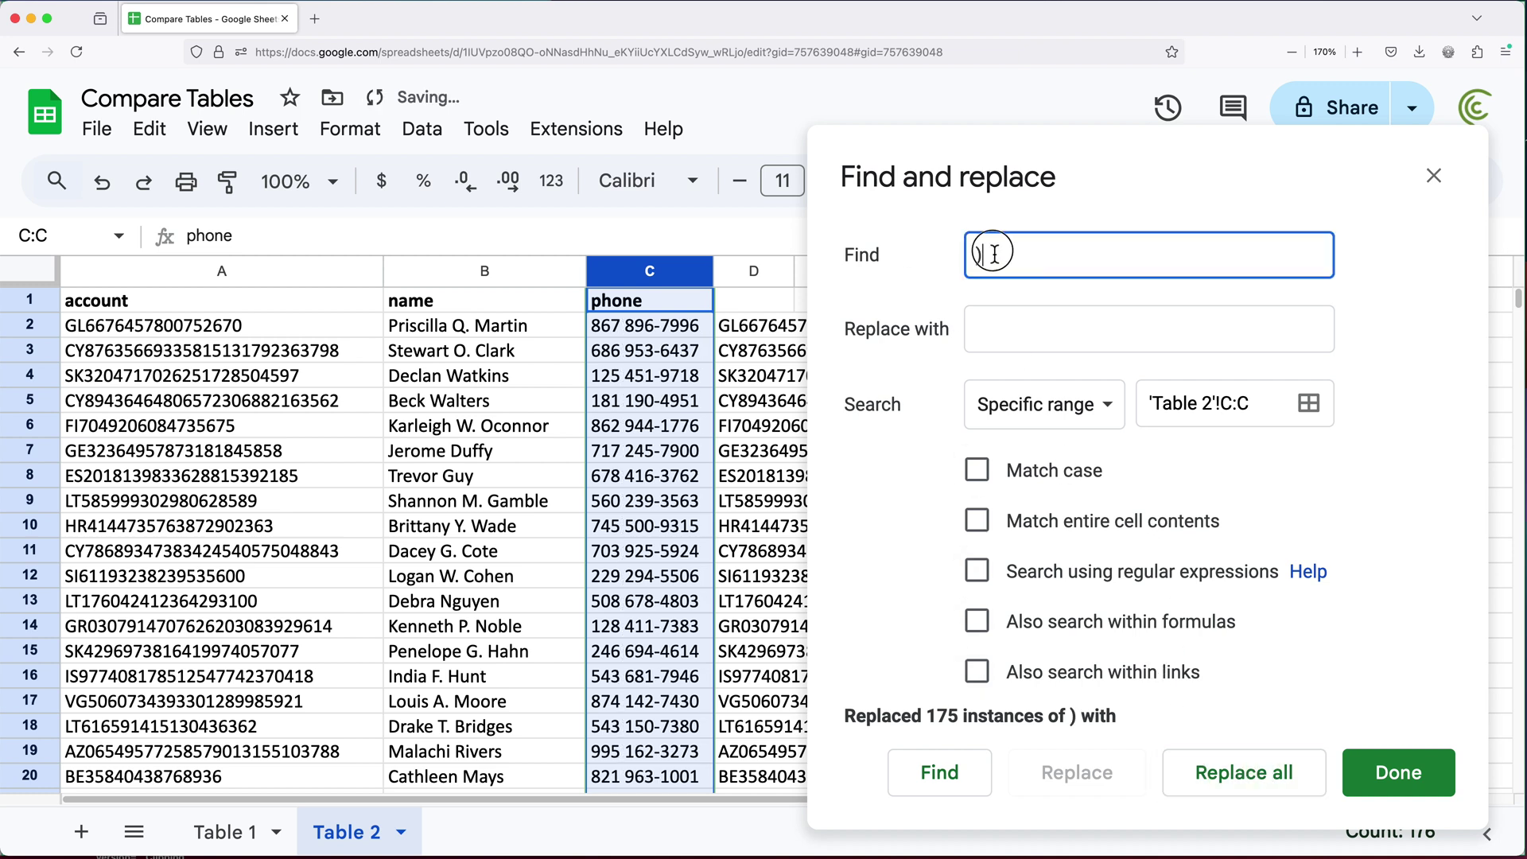
{"action": "key", "text": "BackSpace"}
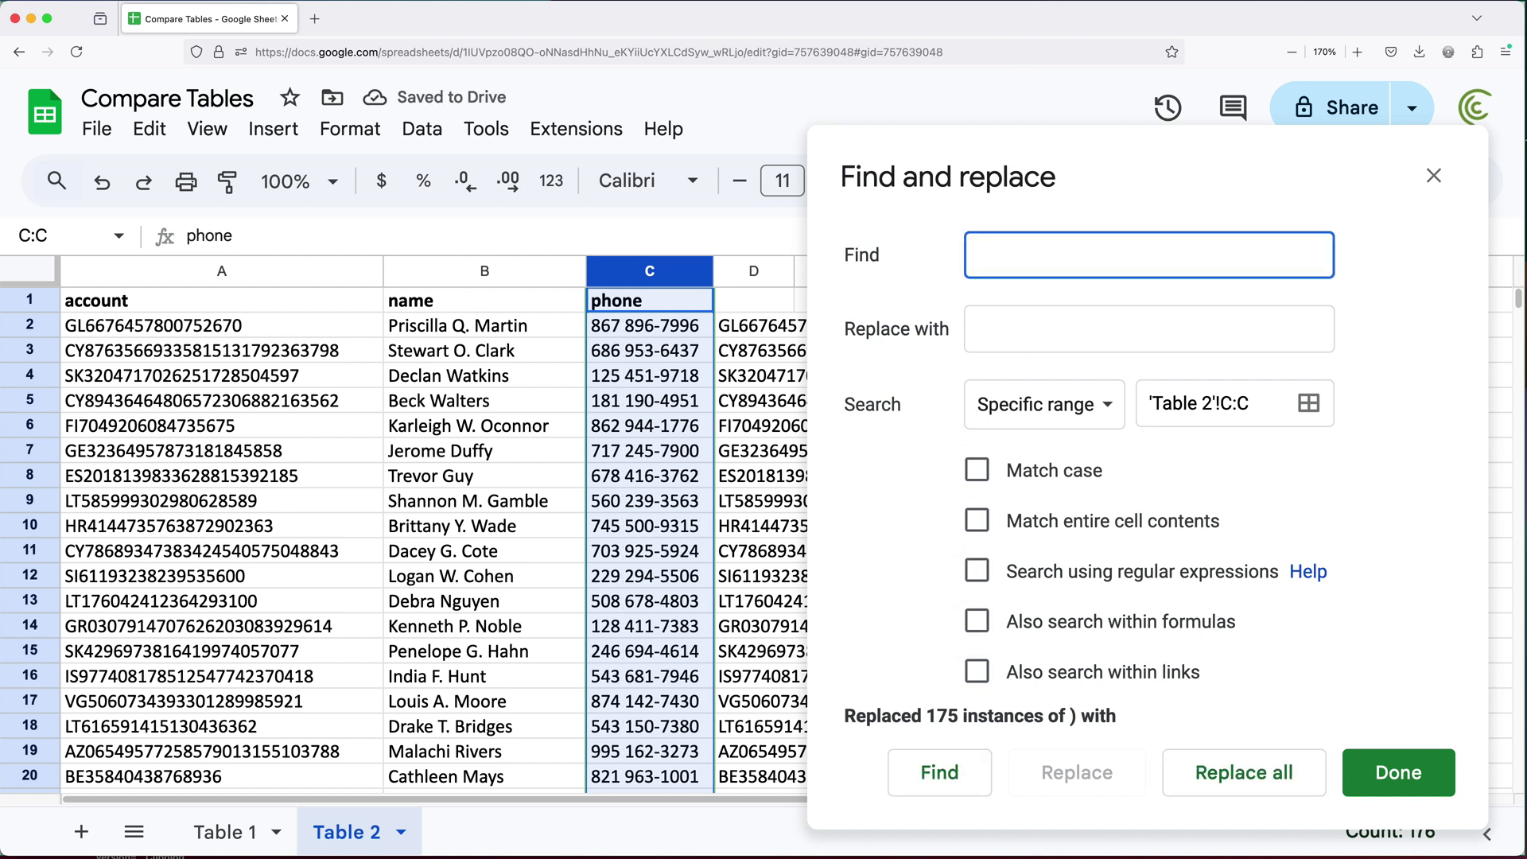
{"action": "left_click", "coordinate": [989, 314]}
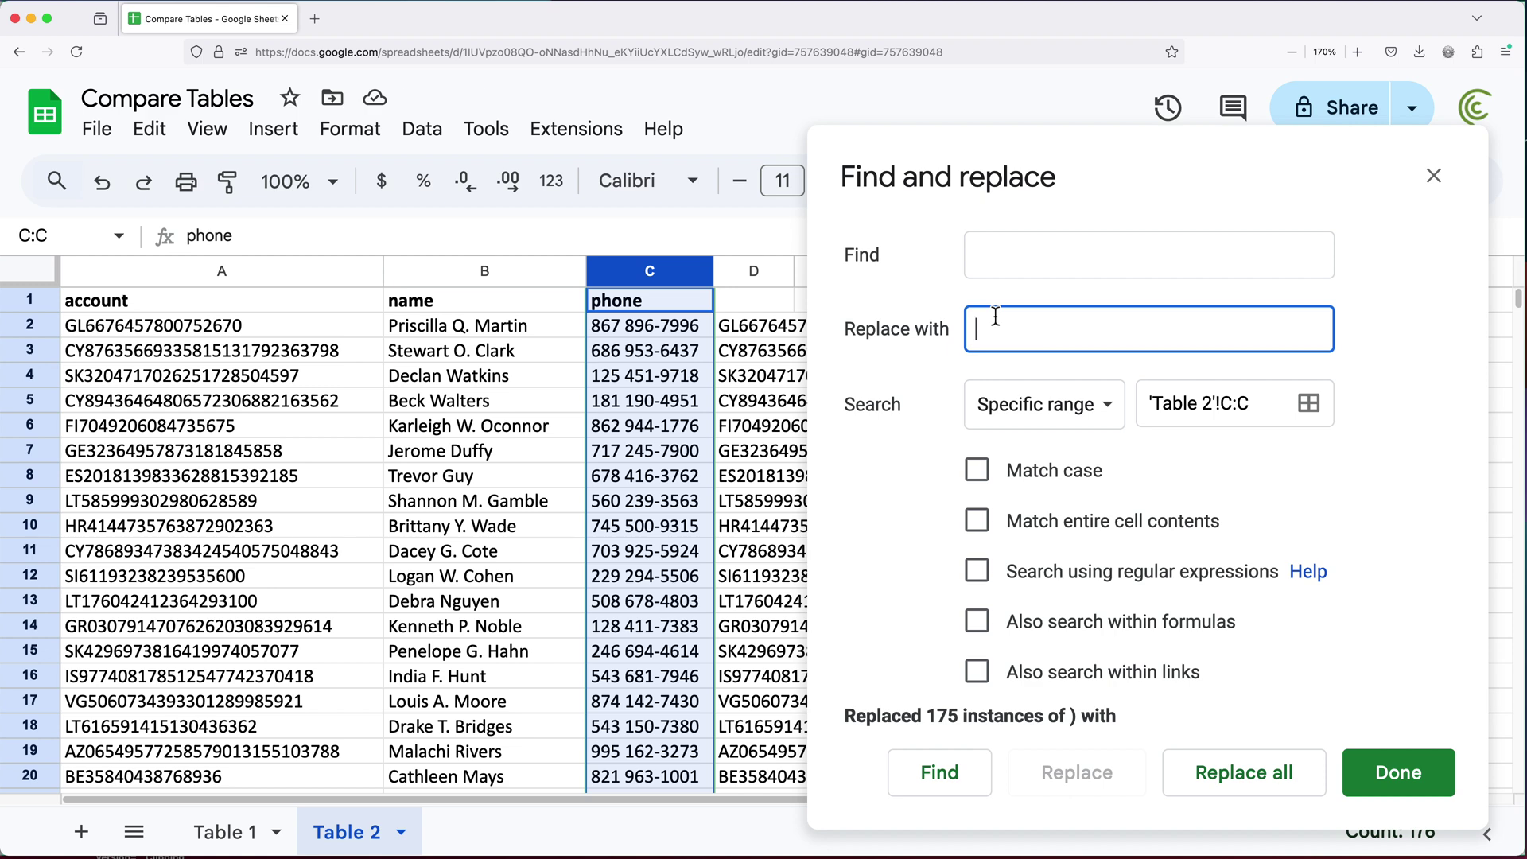
{"action": "type", "text": "-"}
{"action": "left_click", "coordinate": [1278, 785]}
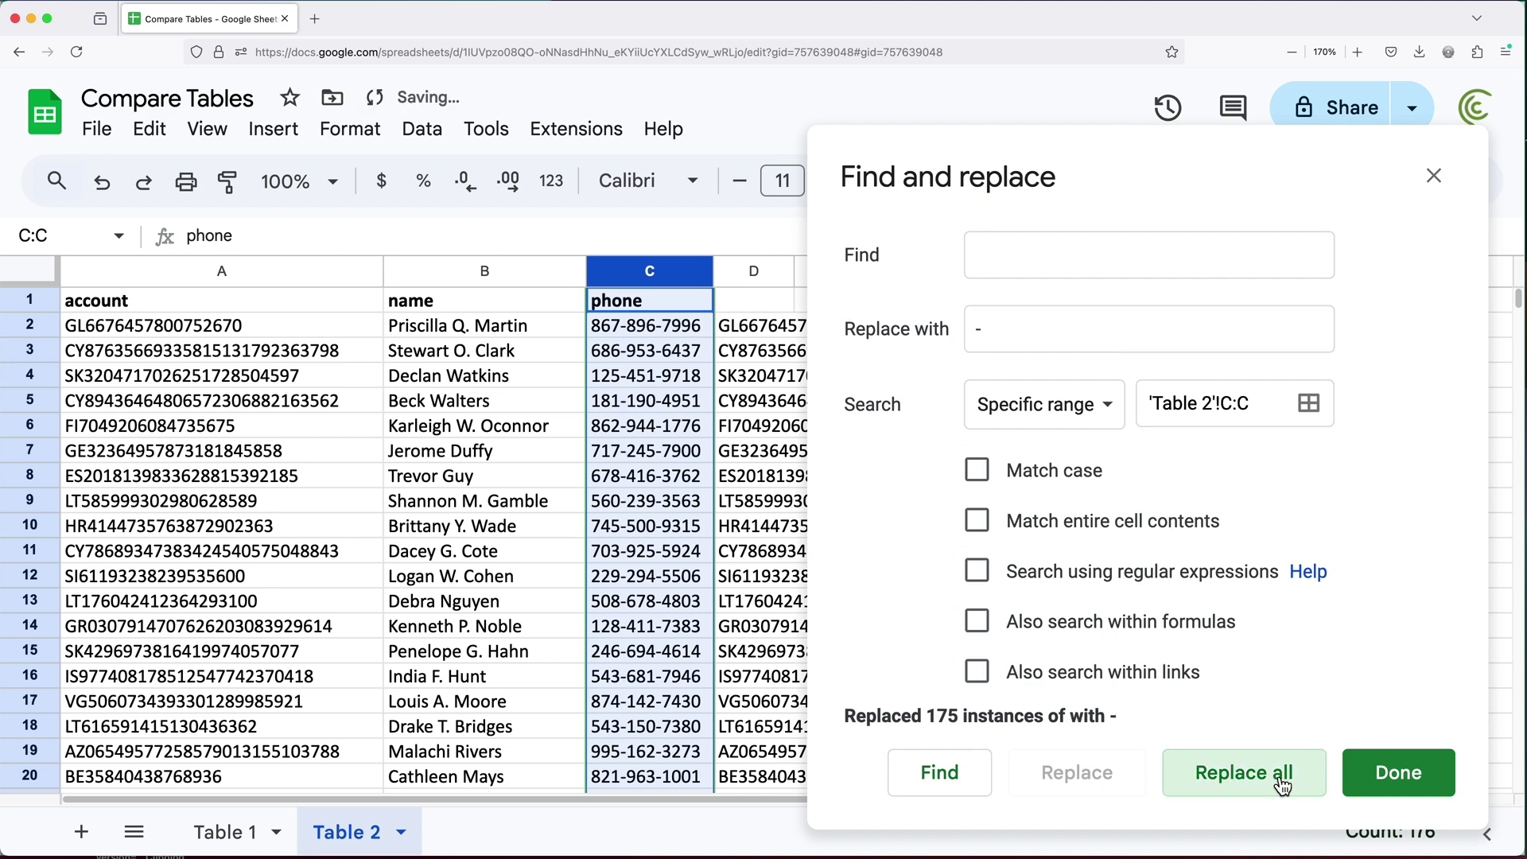
{"action": "left_click", "coordinate": [1409, 785]}
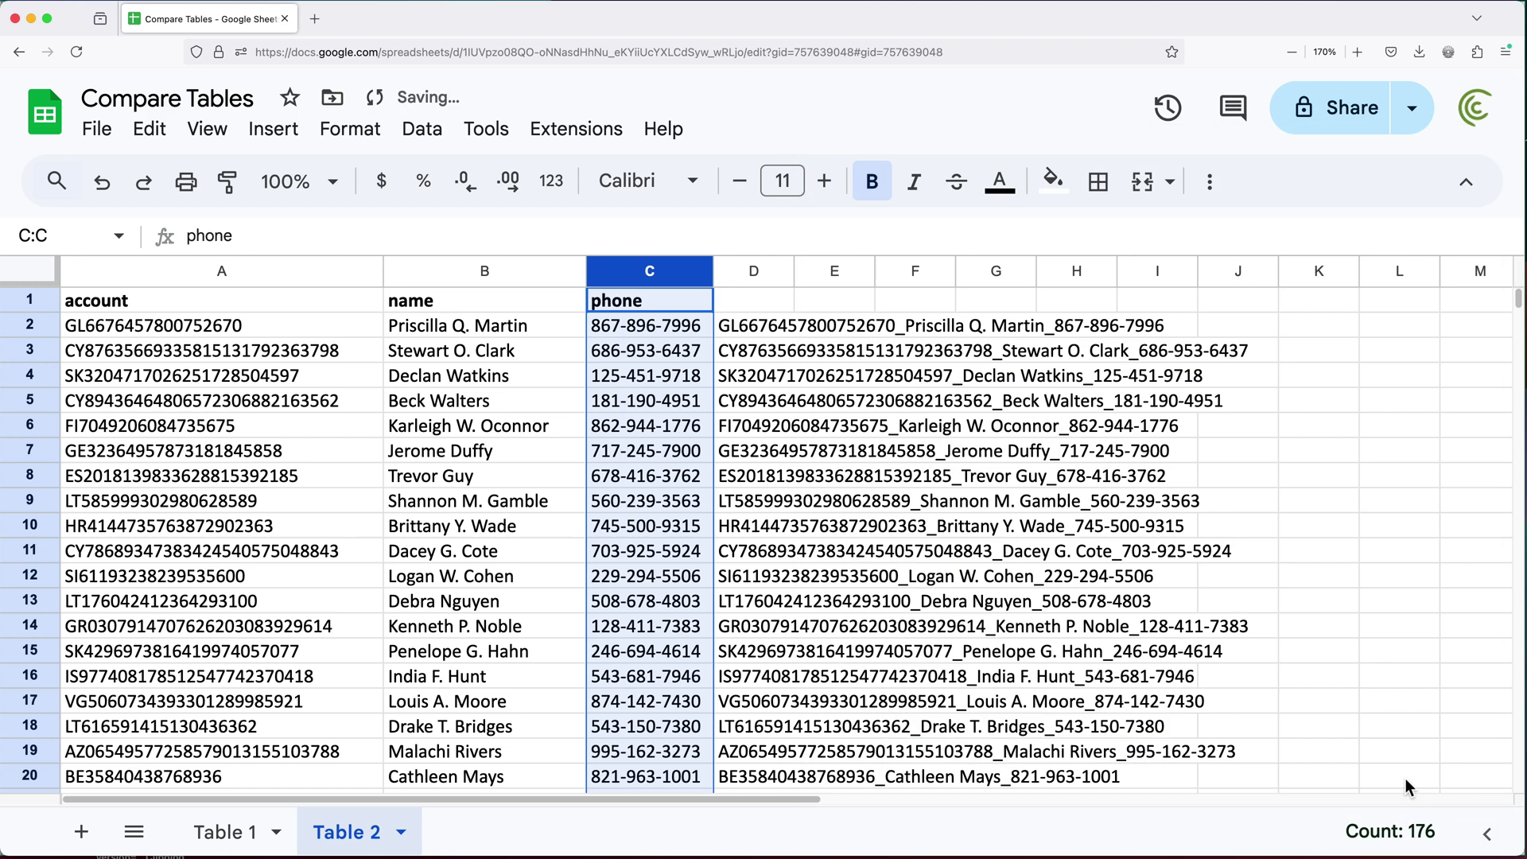
{"action": "left_click", "coordinate": [635, 327]}
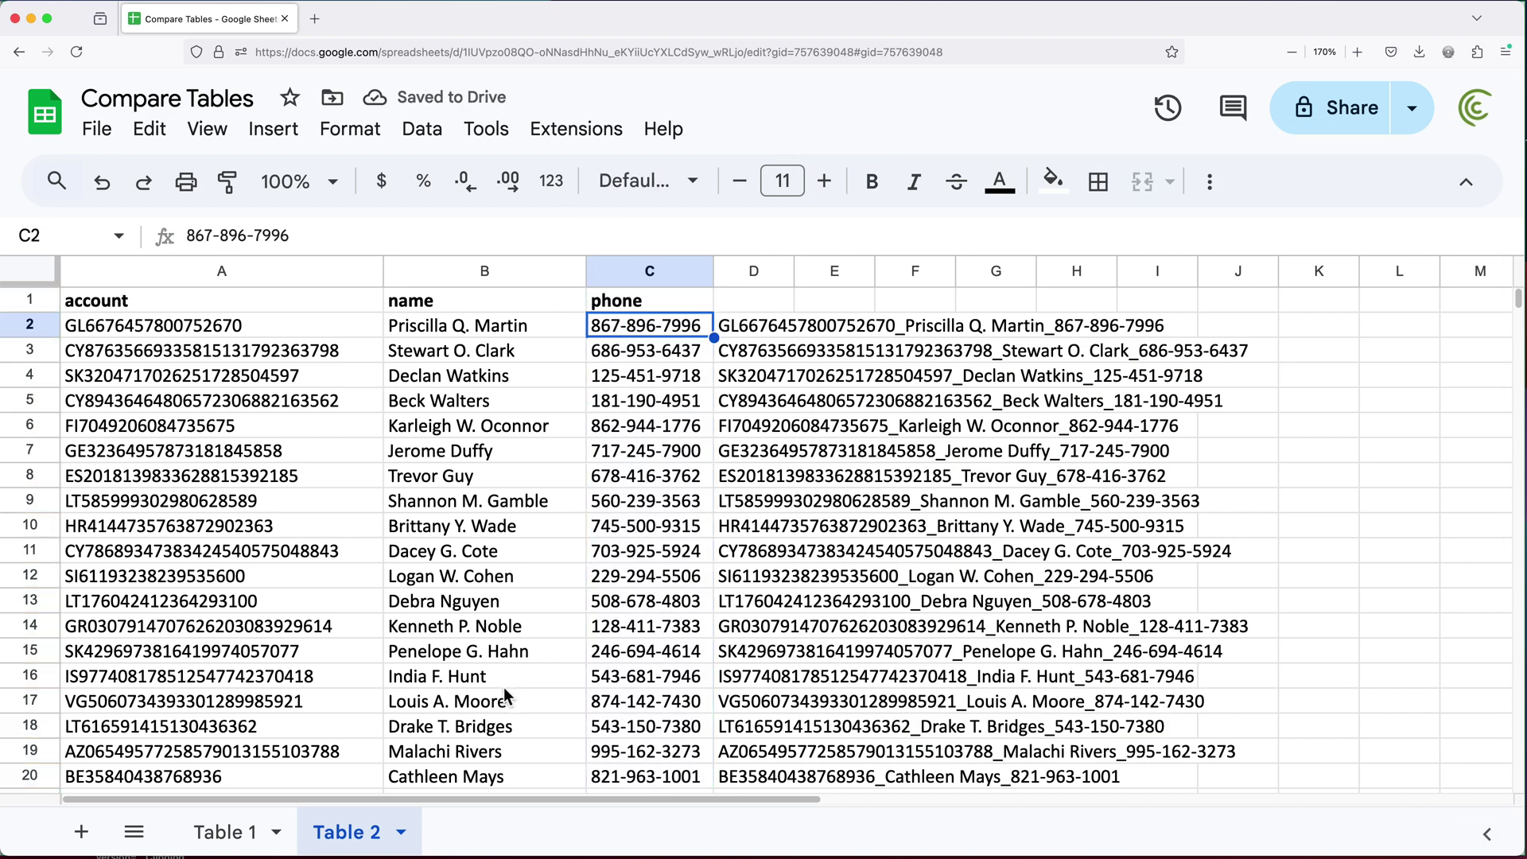
Step: Enter =XMATCH(D2,'Table 2'!D:D) in E2 of Table 1 and fill it down column E
{"action": "left_click", "coordinate": [239, 834]}
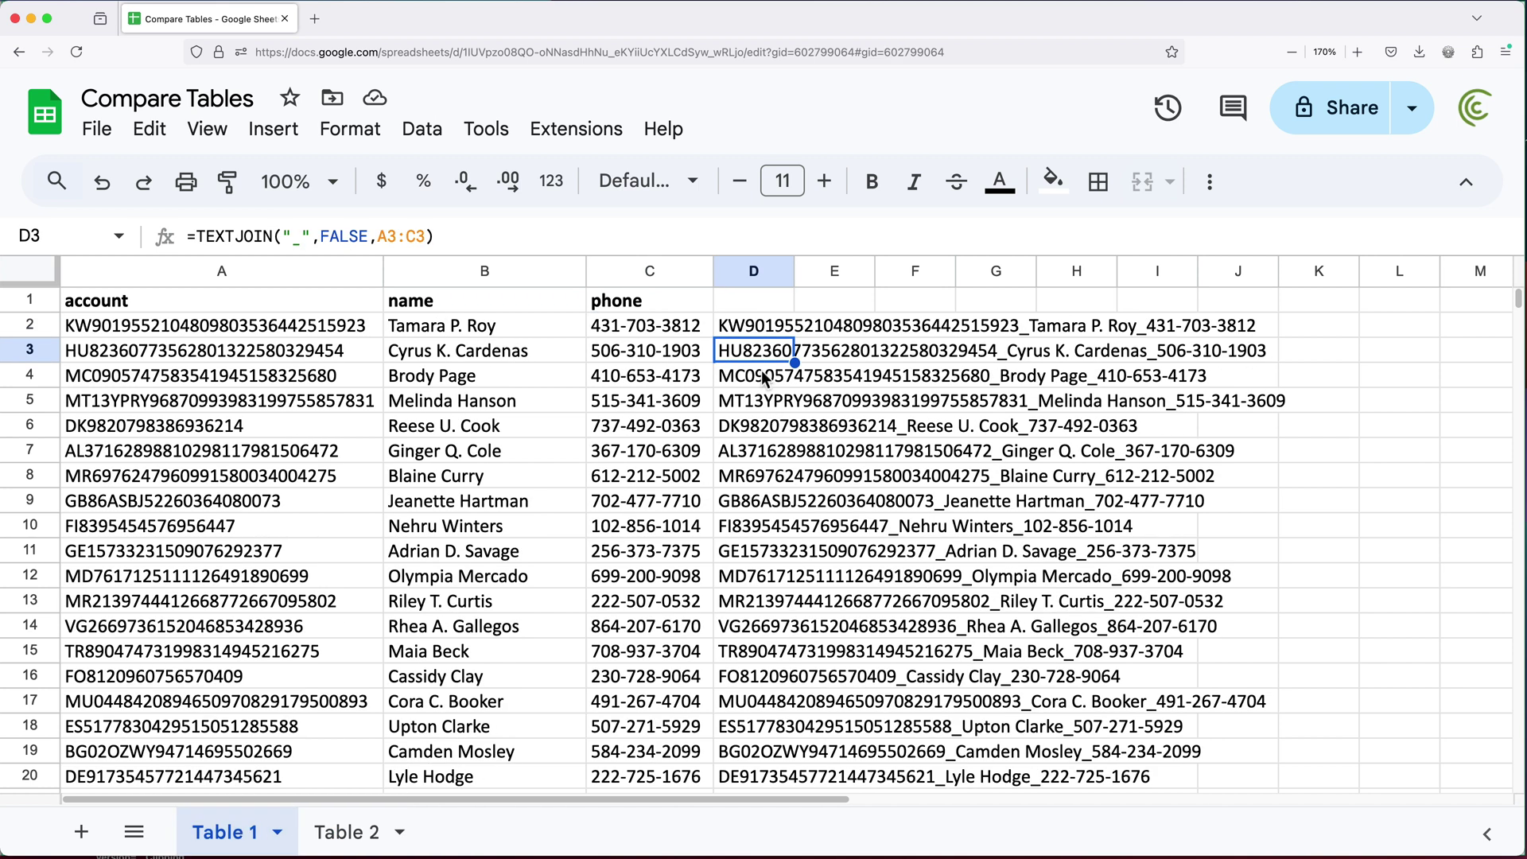
{"action": "left_click", "coordinate": [834, 331]}
{"action": "type", "text": "=XMATCH("}
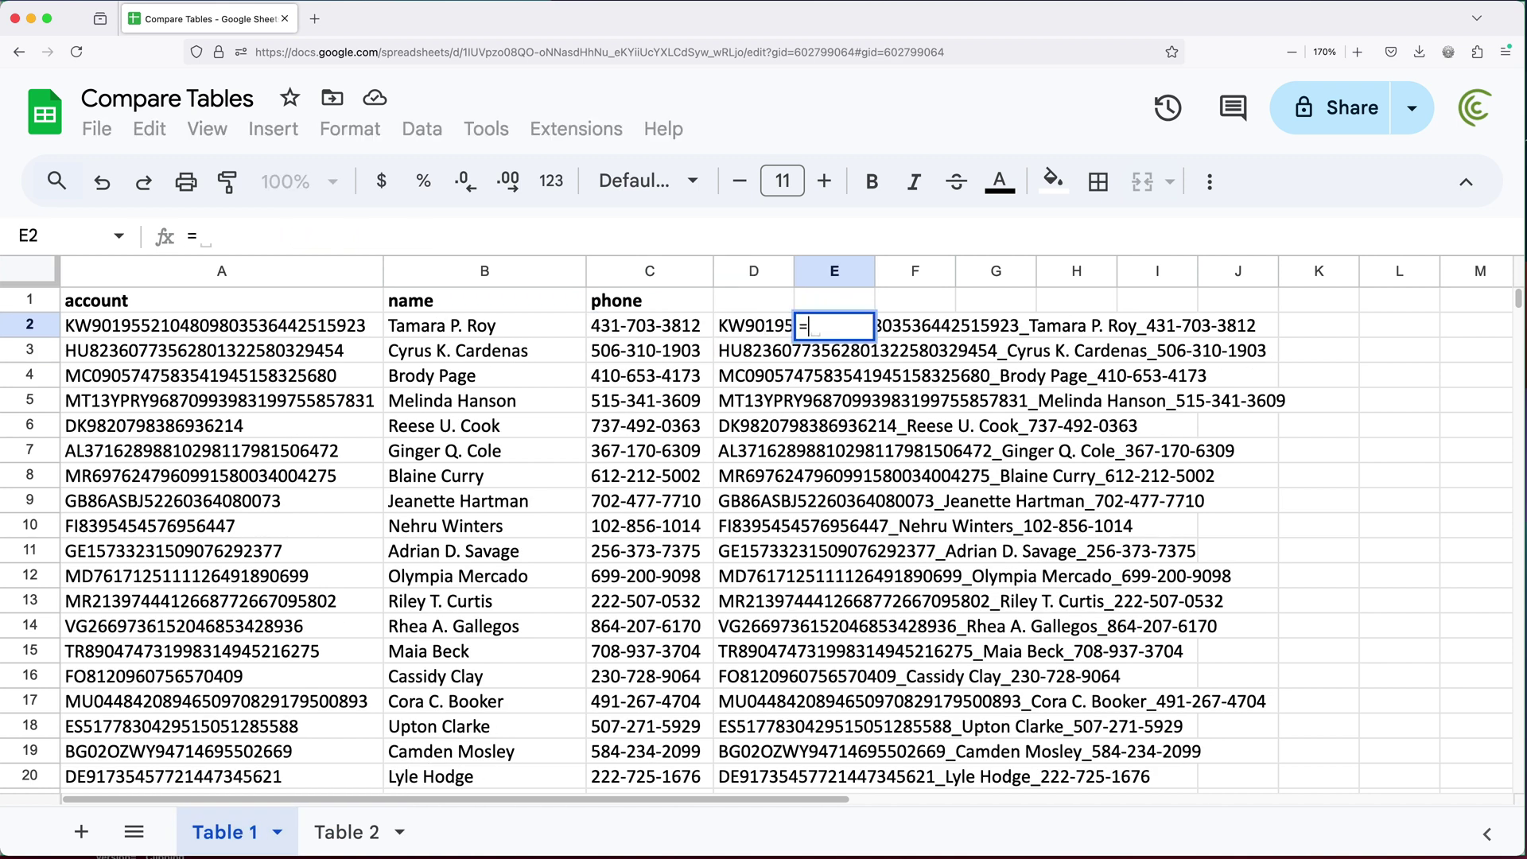
{"action": "left_click", "coordinate": [752, 323]}
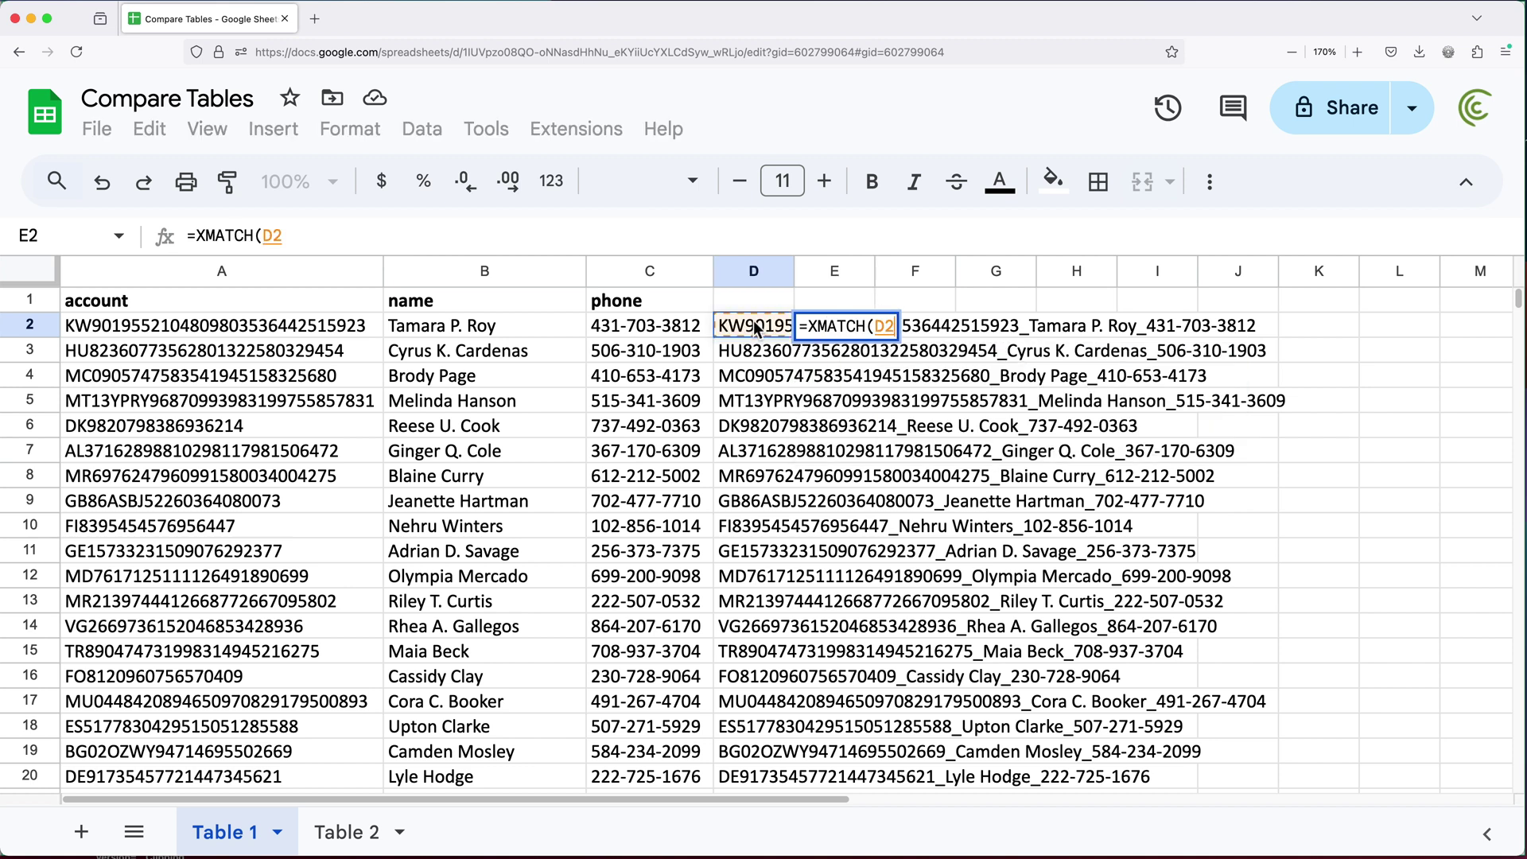
{"action": "type", "text": ","}
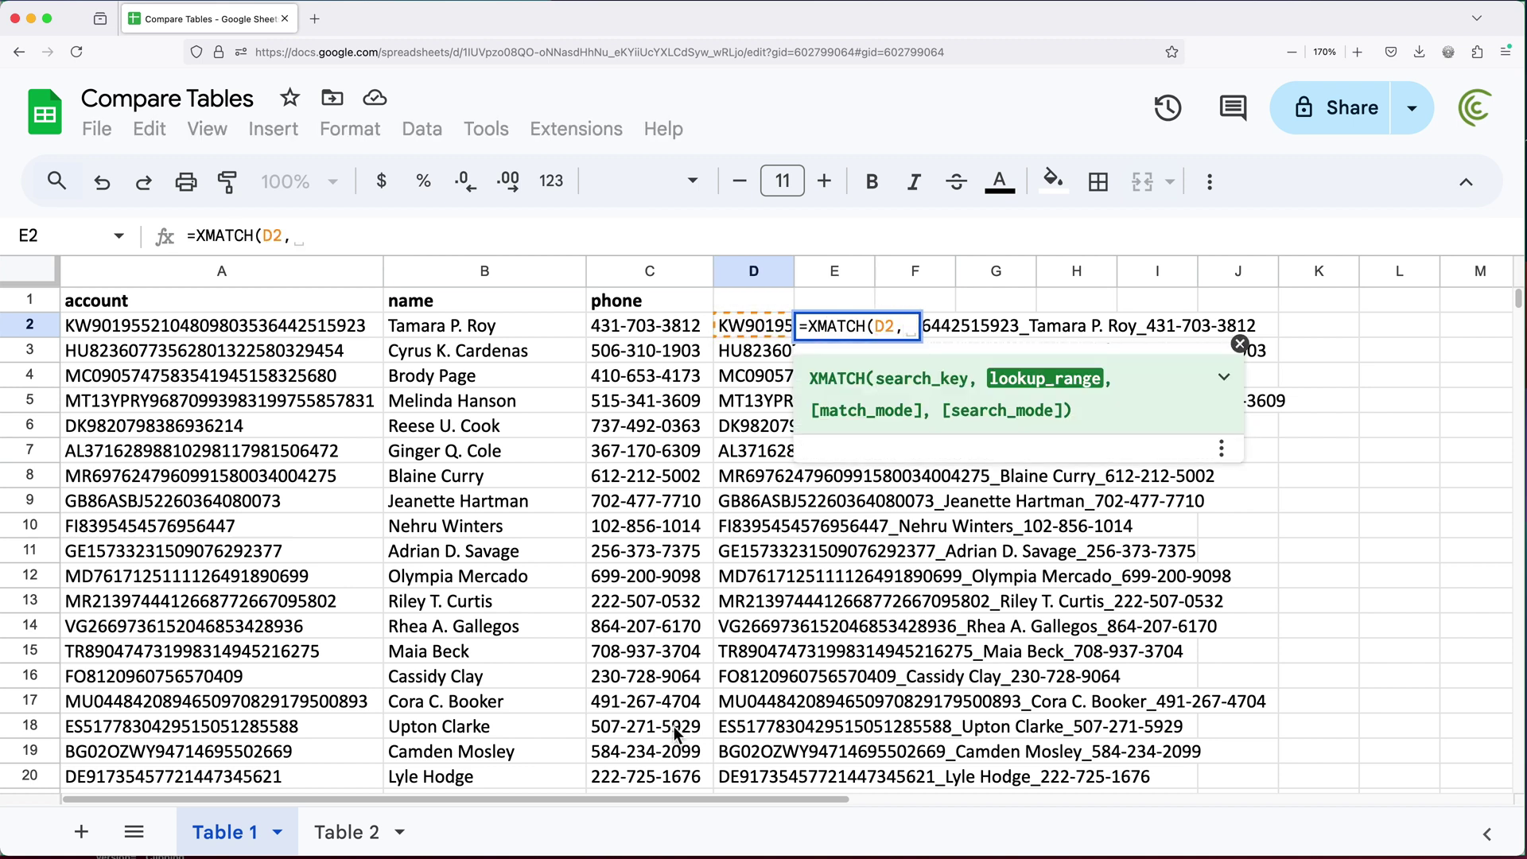
{"action": "left_click", "coordinate": [343, 832]}
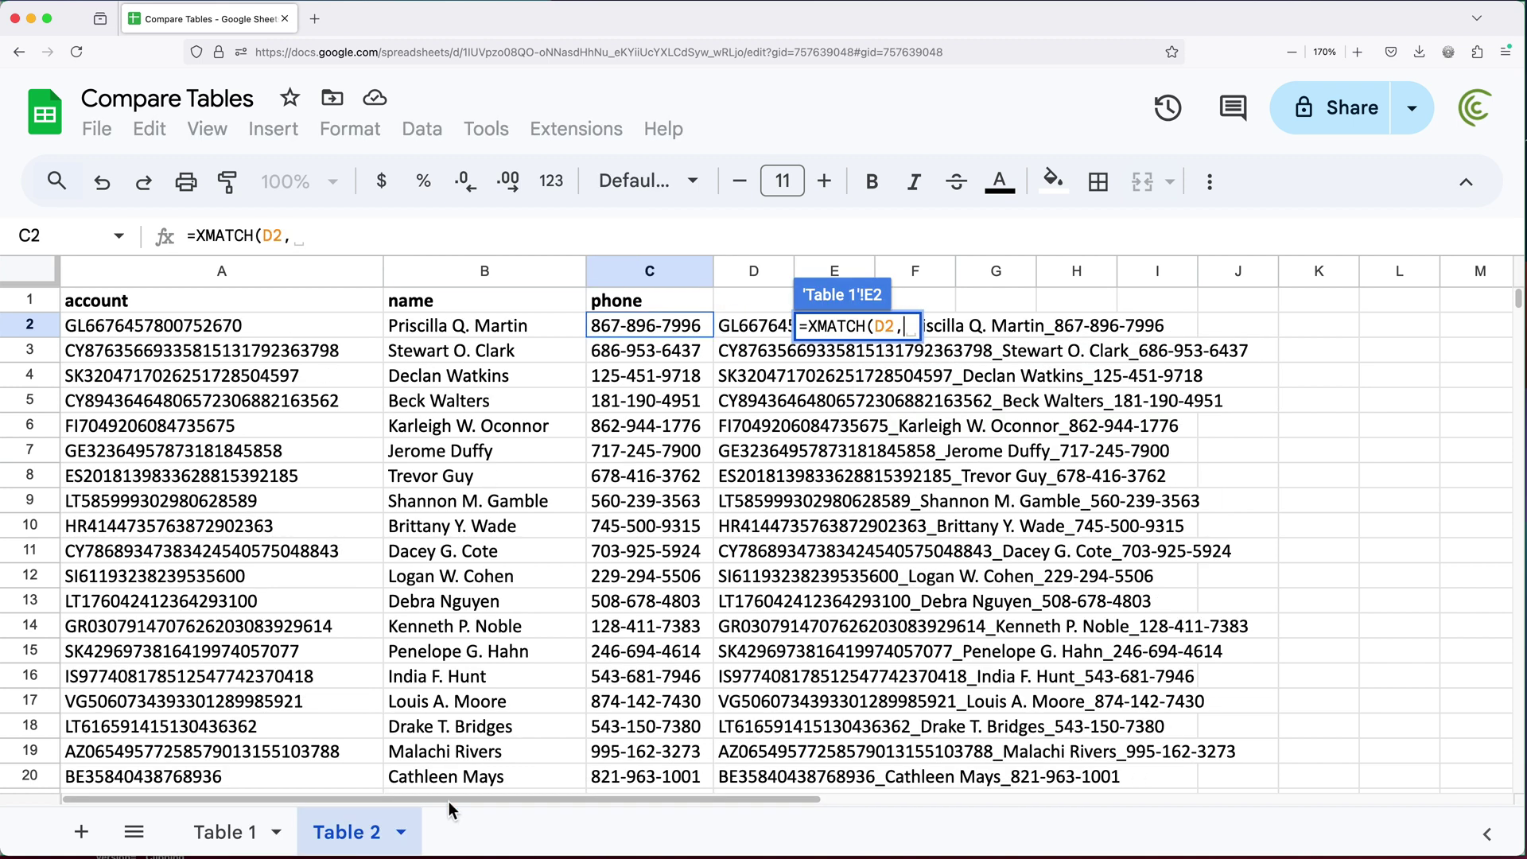
{"action": "left_click", "coordinate": [756, 270]}
{"action": "type", "text": ")"}
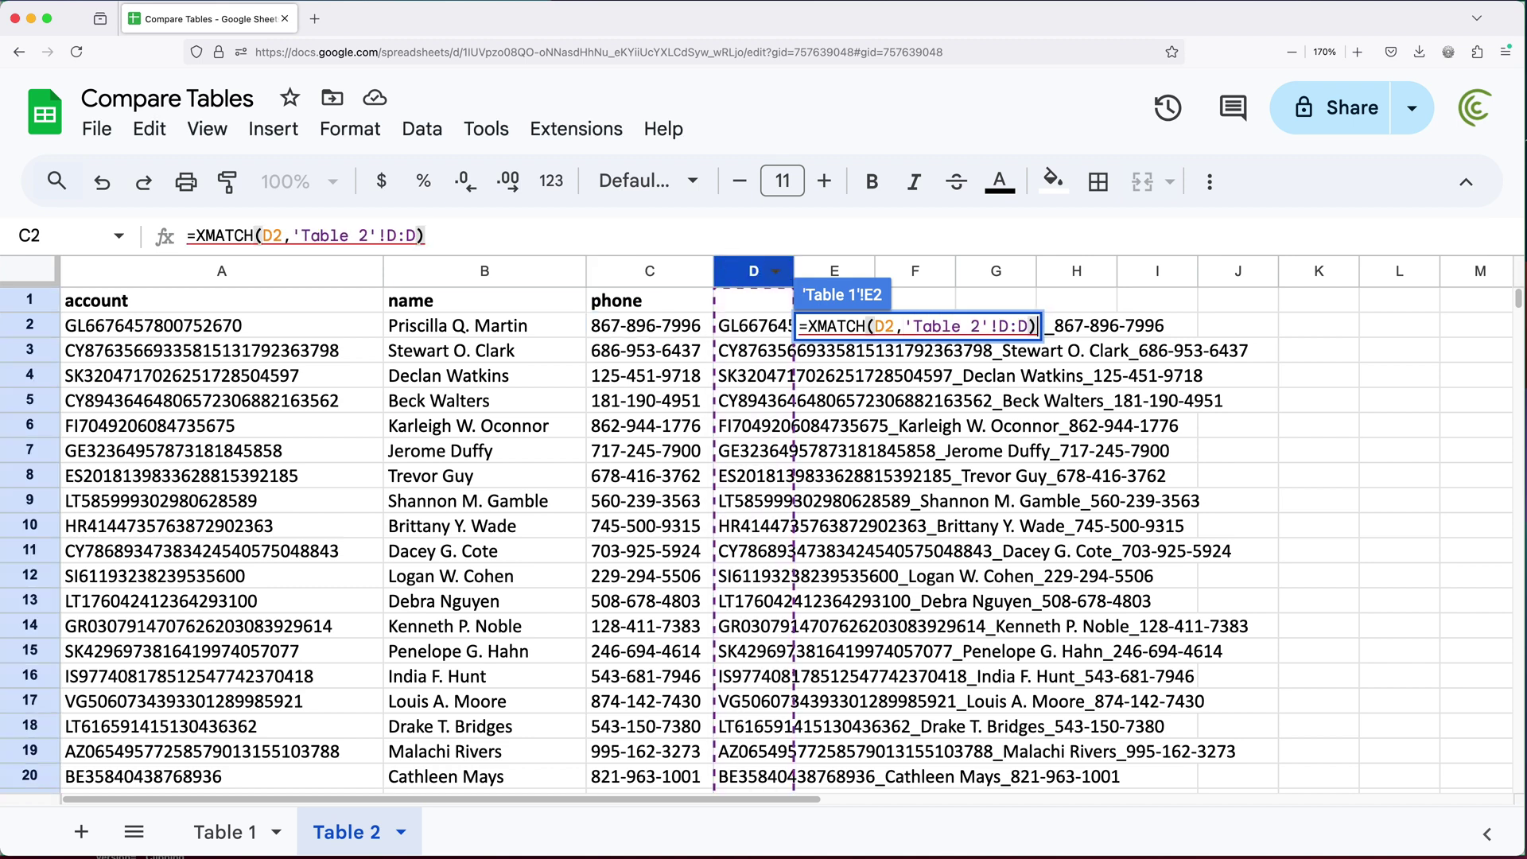
{"action": "key", "text": "Return"}
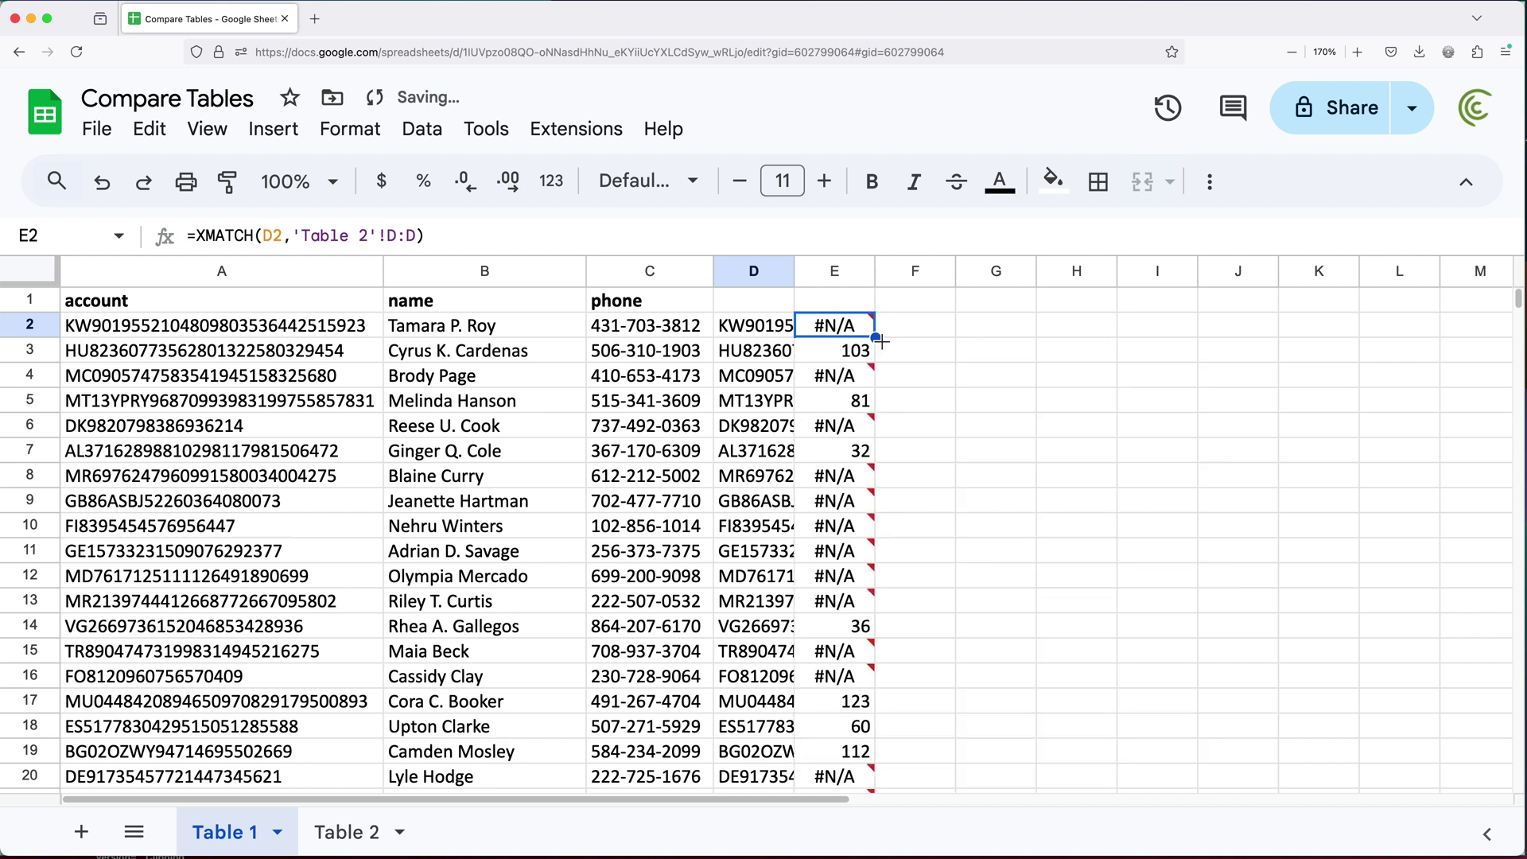
{"action": "key", "text": "Down"}
{"action": "key", "text": "super+Return"}
{"action": "left_click", "coordinate": [849, 401]}
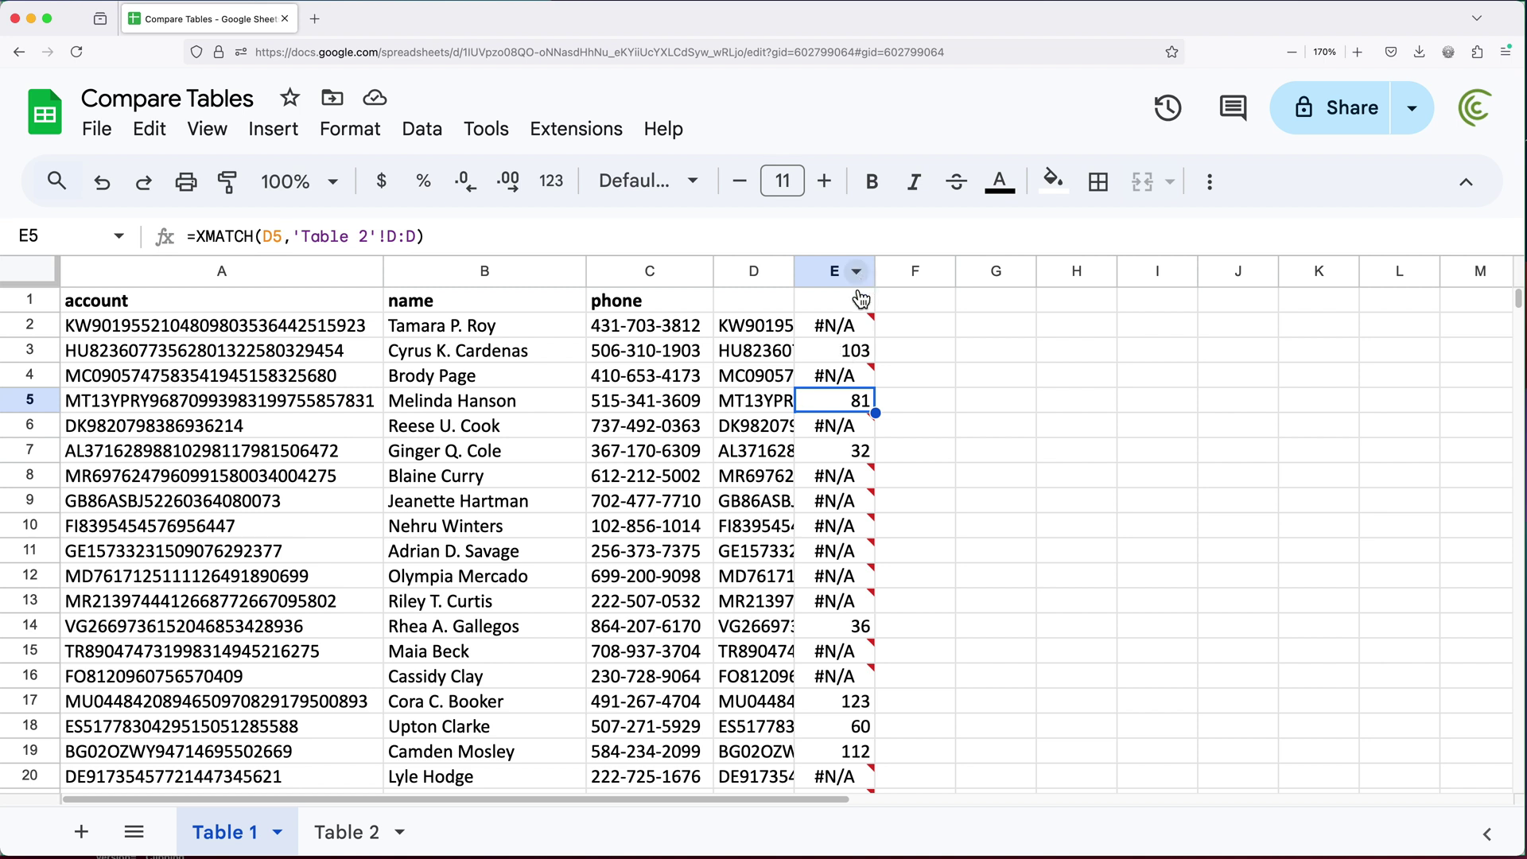
Step: Wrap the formula in E2 of Table 1 in ISNUMBER so it reads =ISNUMBER(XMATCH(D2,'Table 2'!D:D))
{"action": "double_click", "coordinate": [841, 327]}
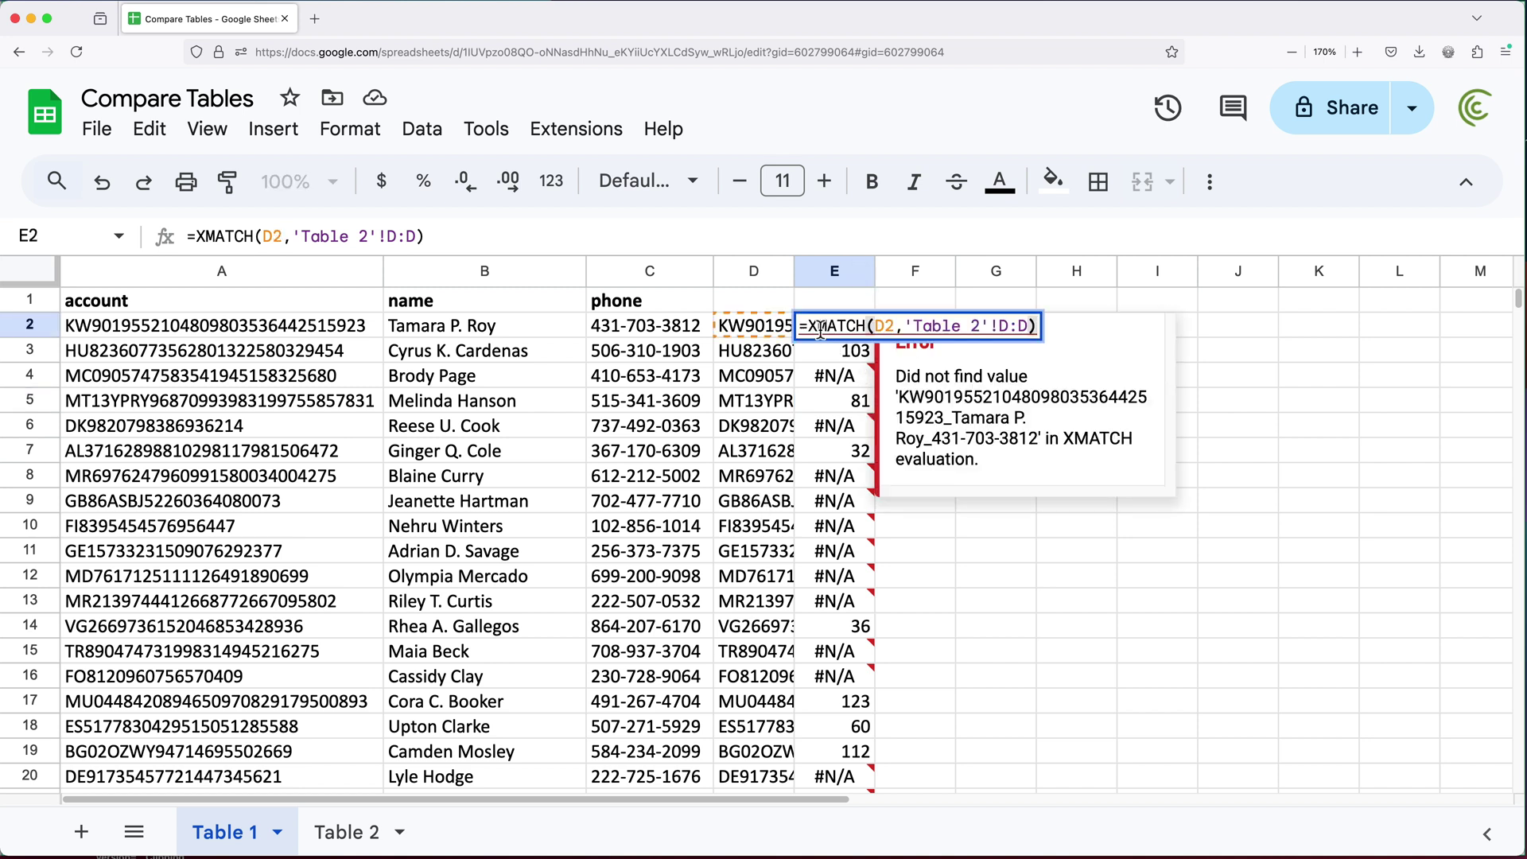
{"action": "type", "text": "ISNUM"}
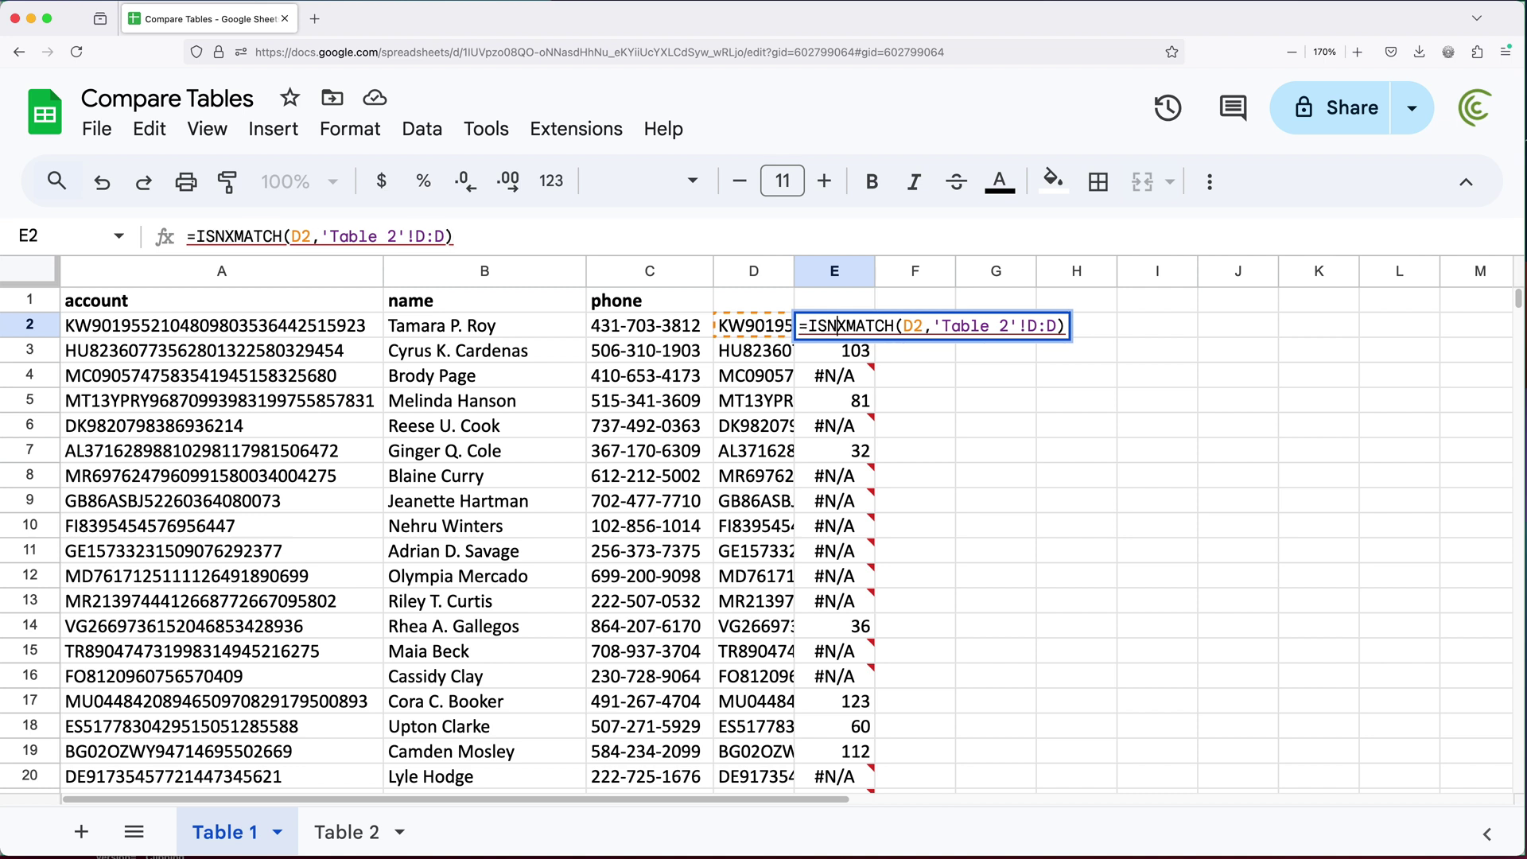
{"action": "type", "text": "BER("}
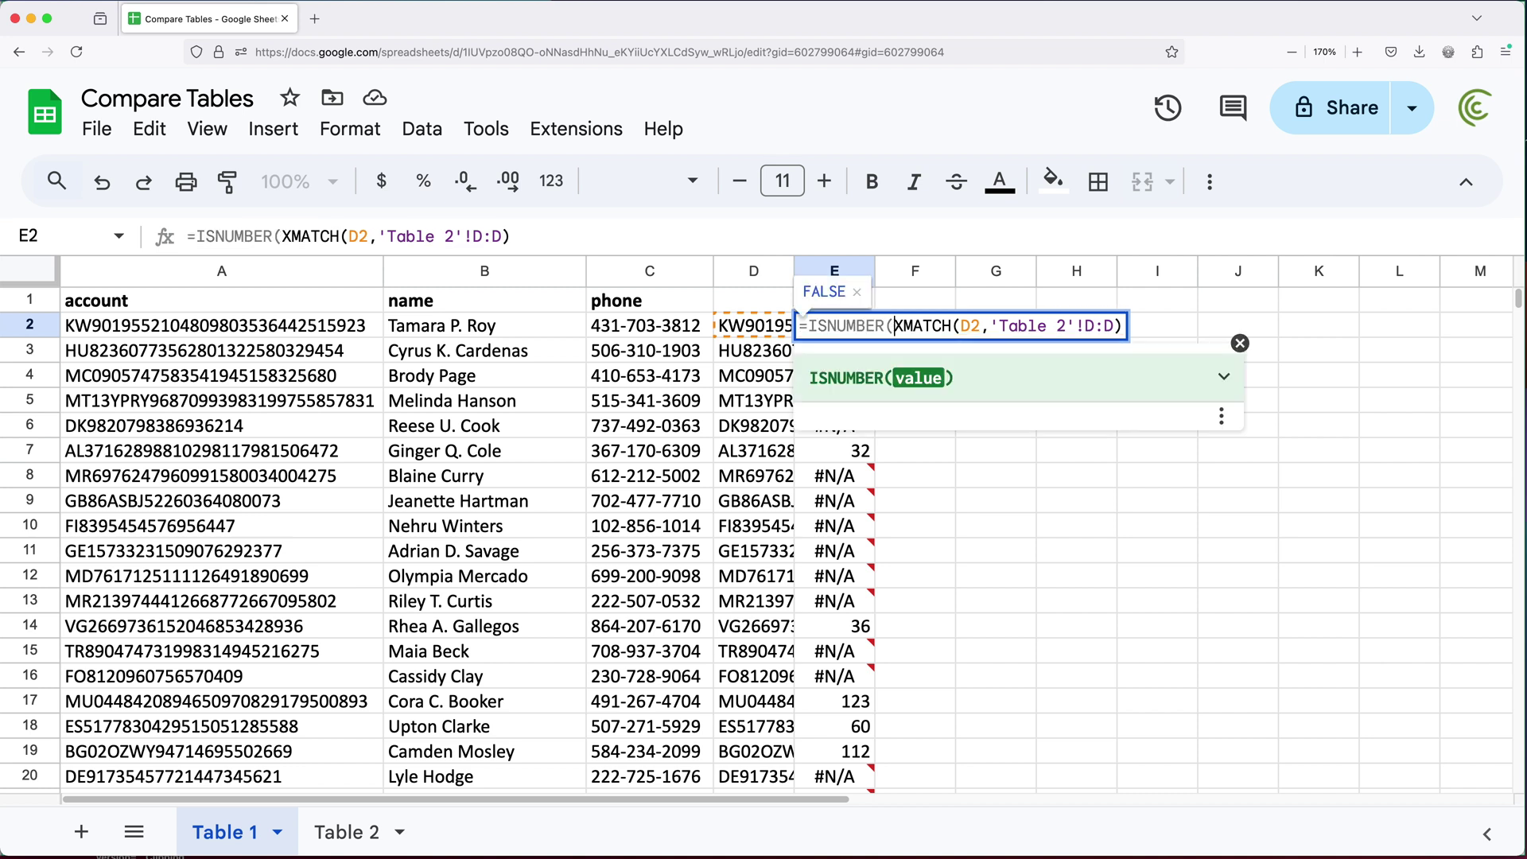
{"action": "type", "text": ")"}
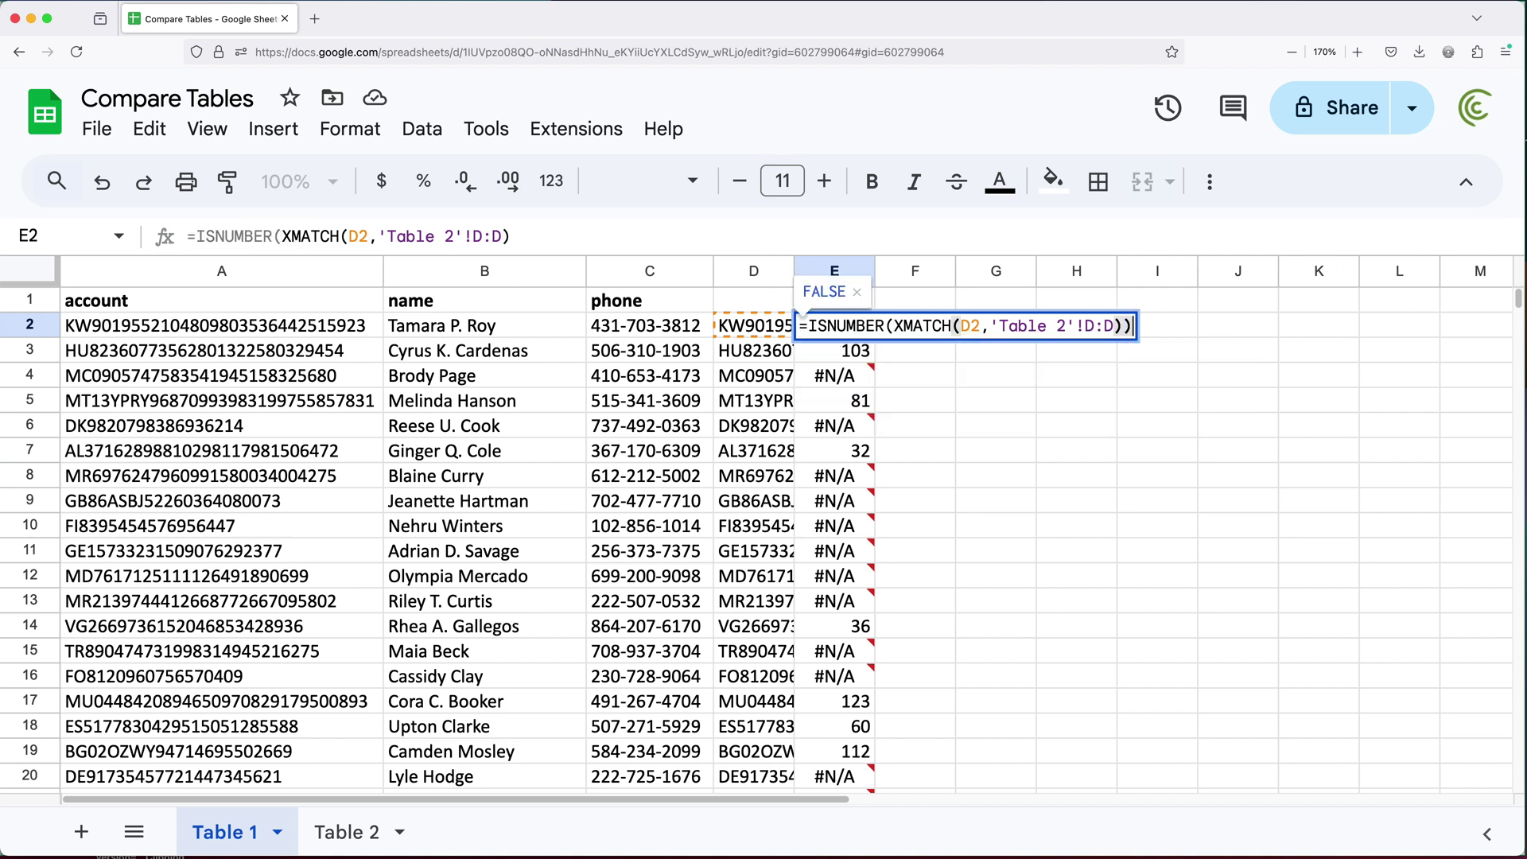
{"action": "key", "text": "Return"}
Step: Fill the ISNUMBER formula from E2 down column E of Table 1 through row 216, and return to E2
{"action": "left_click", "coordinate": [859, 328]}
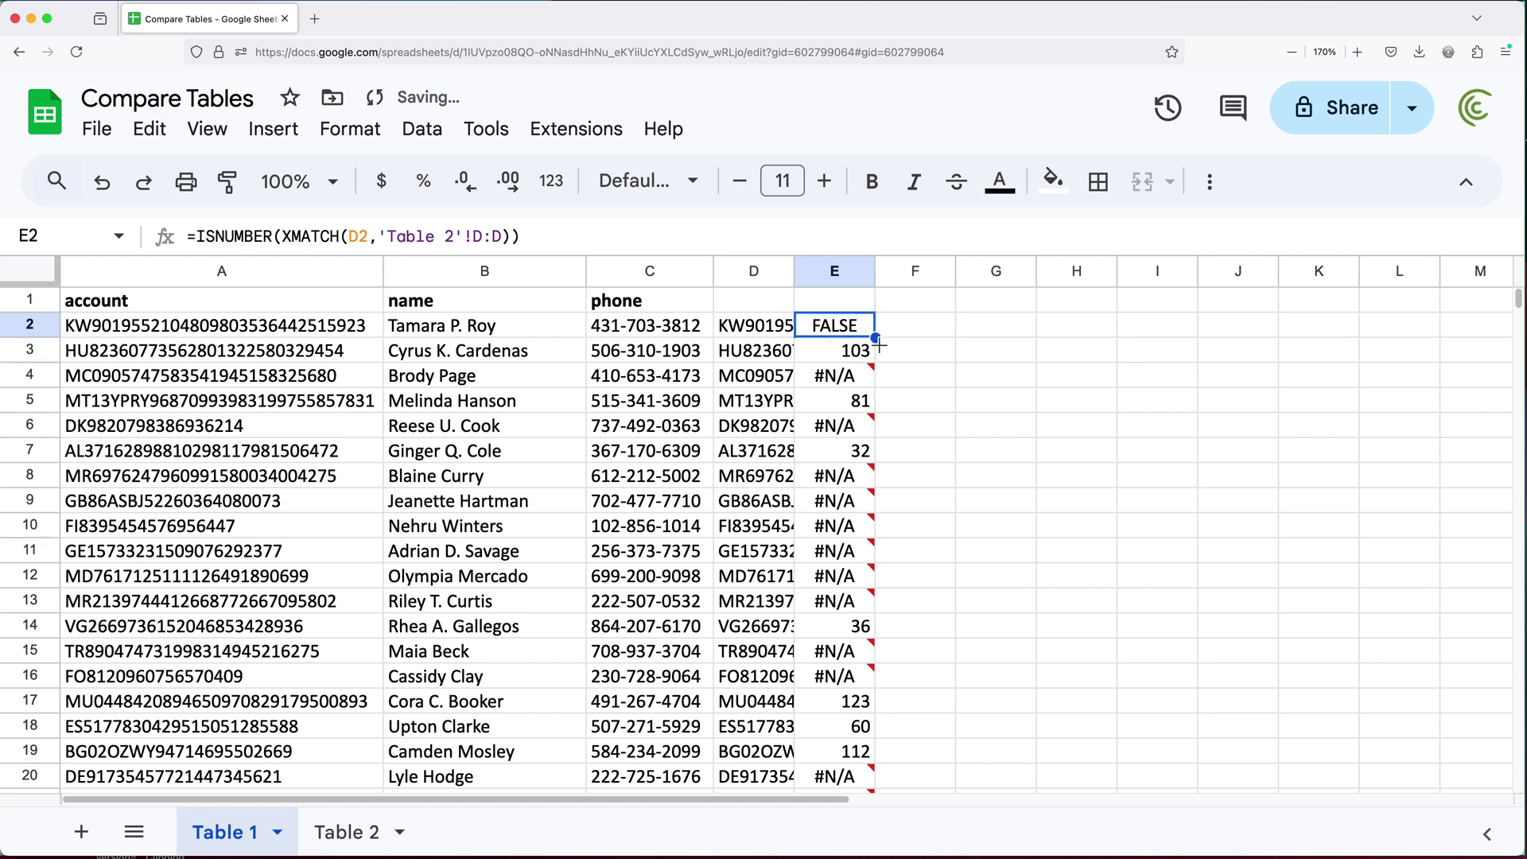
{"action": "double_click", "coordinate": [876, 338]}
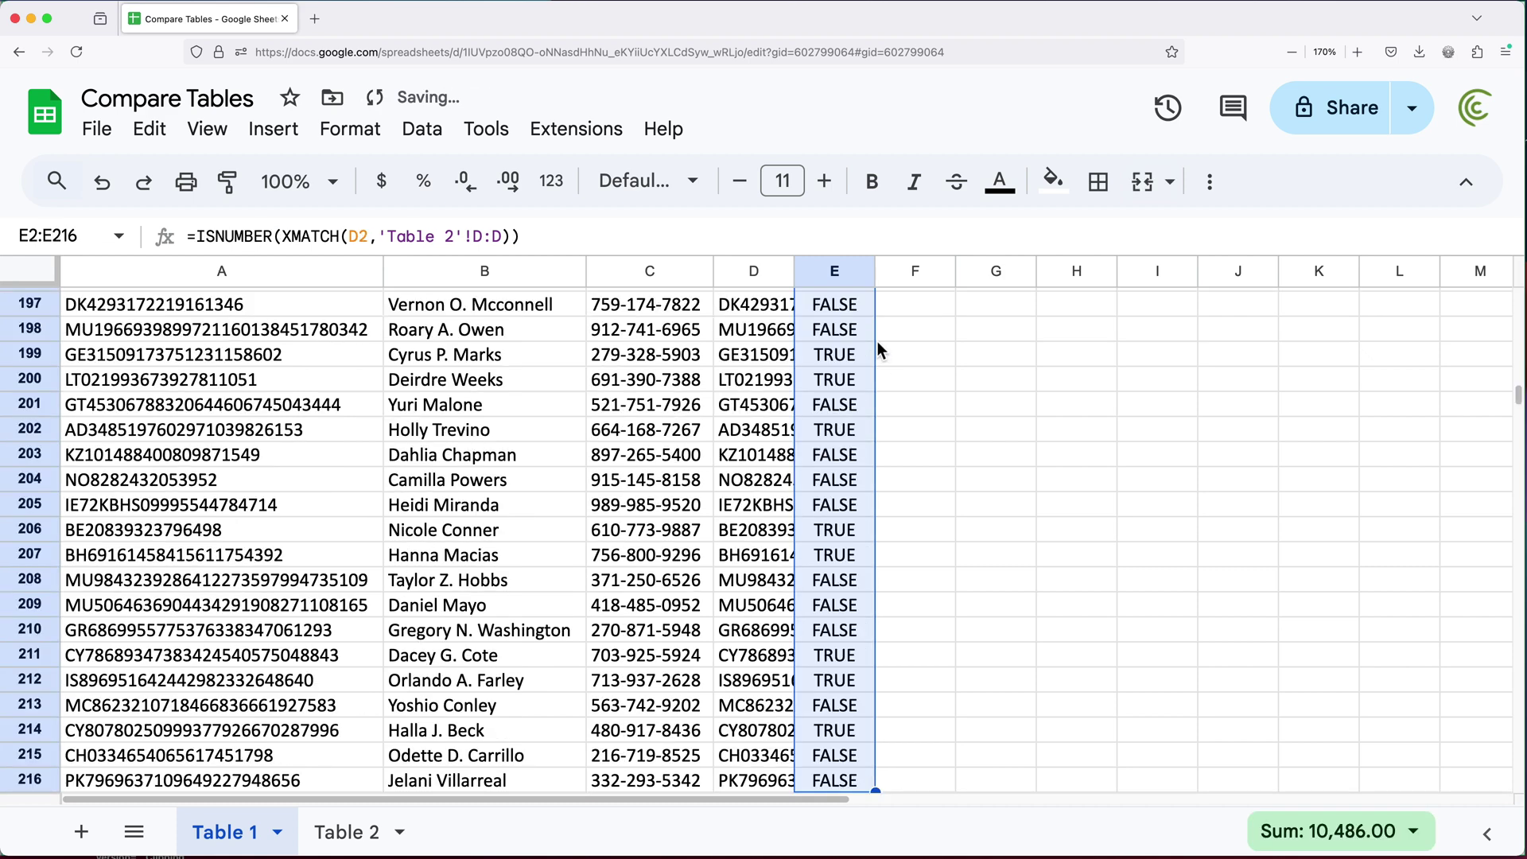
{"action": "key", "text": "ctrl+Up"}
{"action": "key", "text": "Down"}
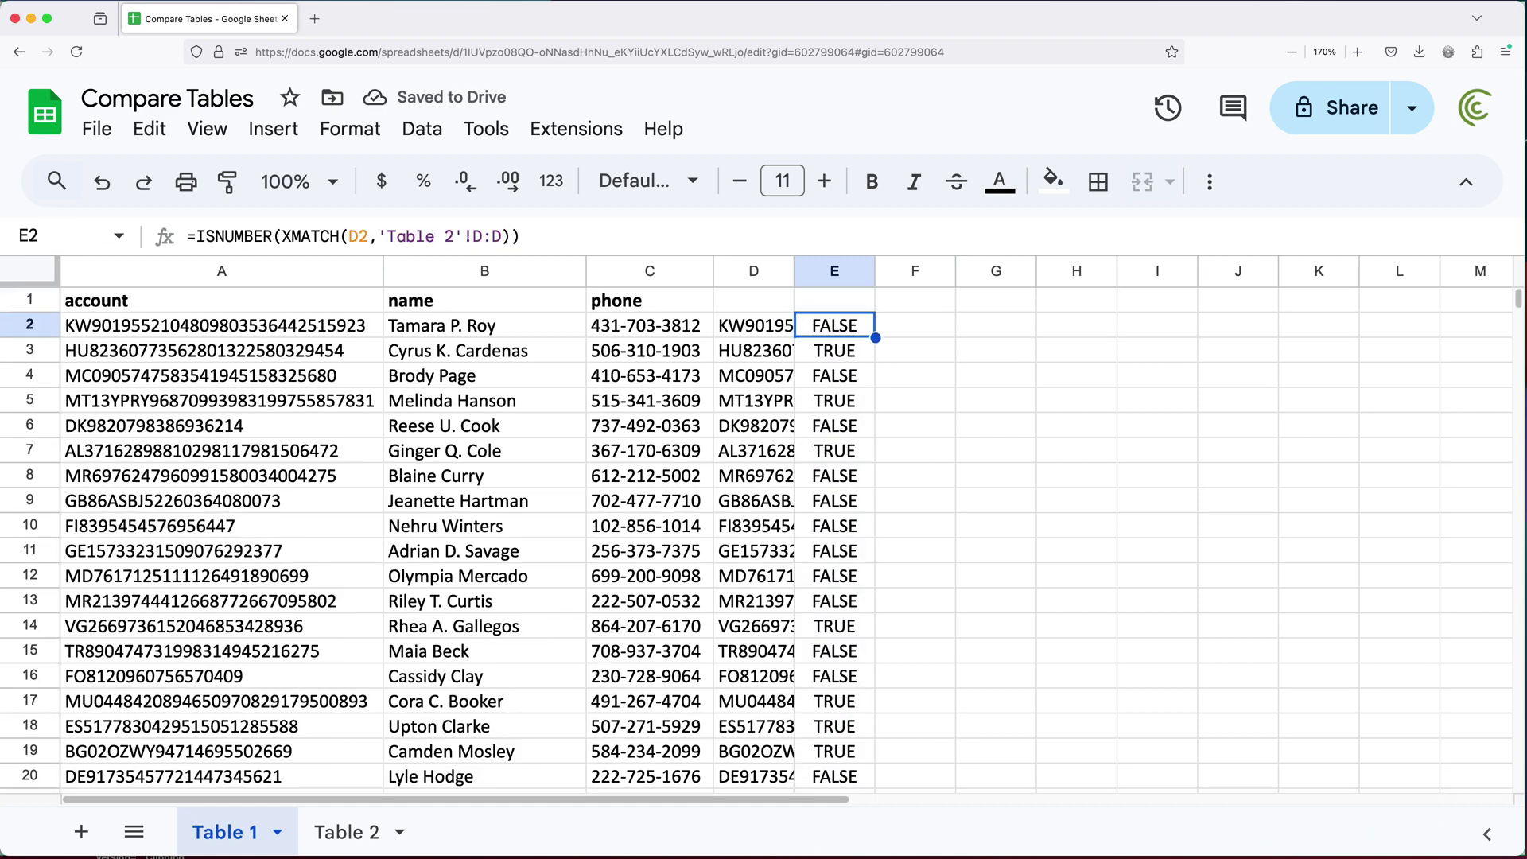